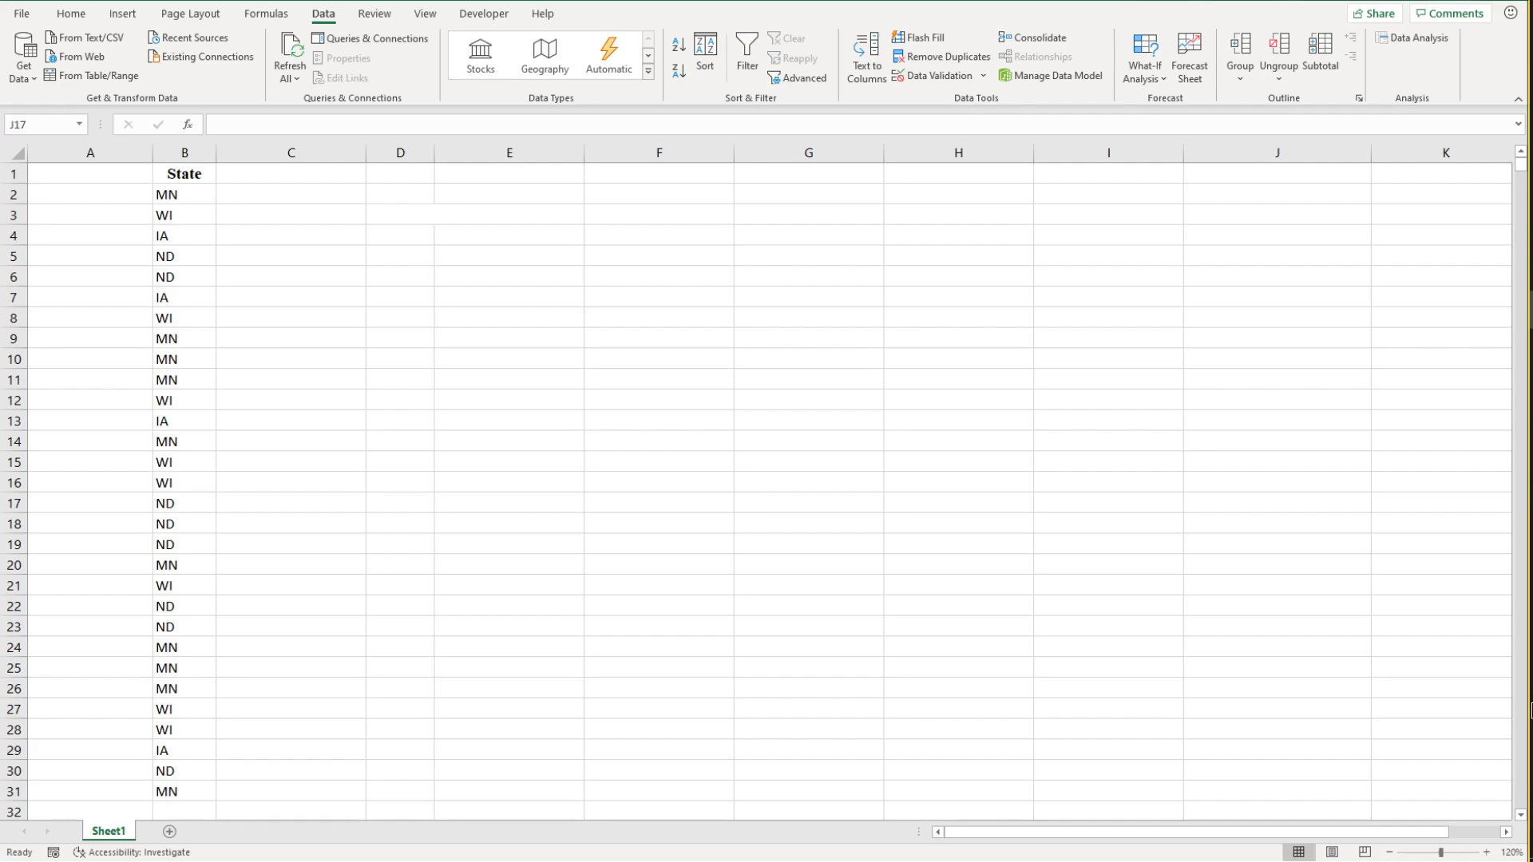
Step: Unmerge the merged cell spanning D3:E3
click(429, 214)
click(429, 215)
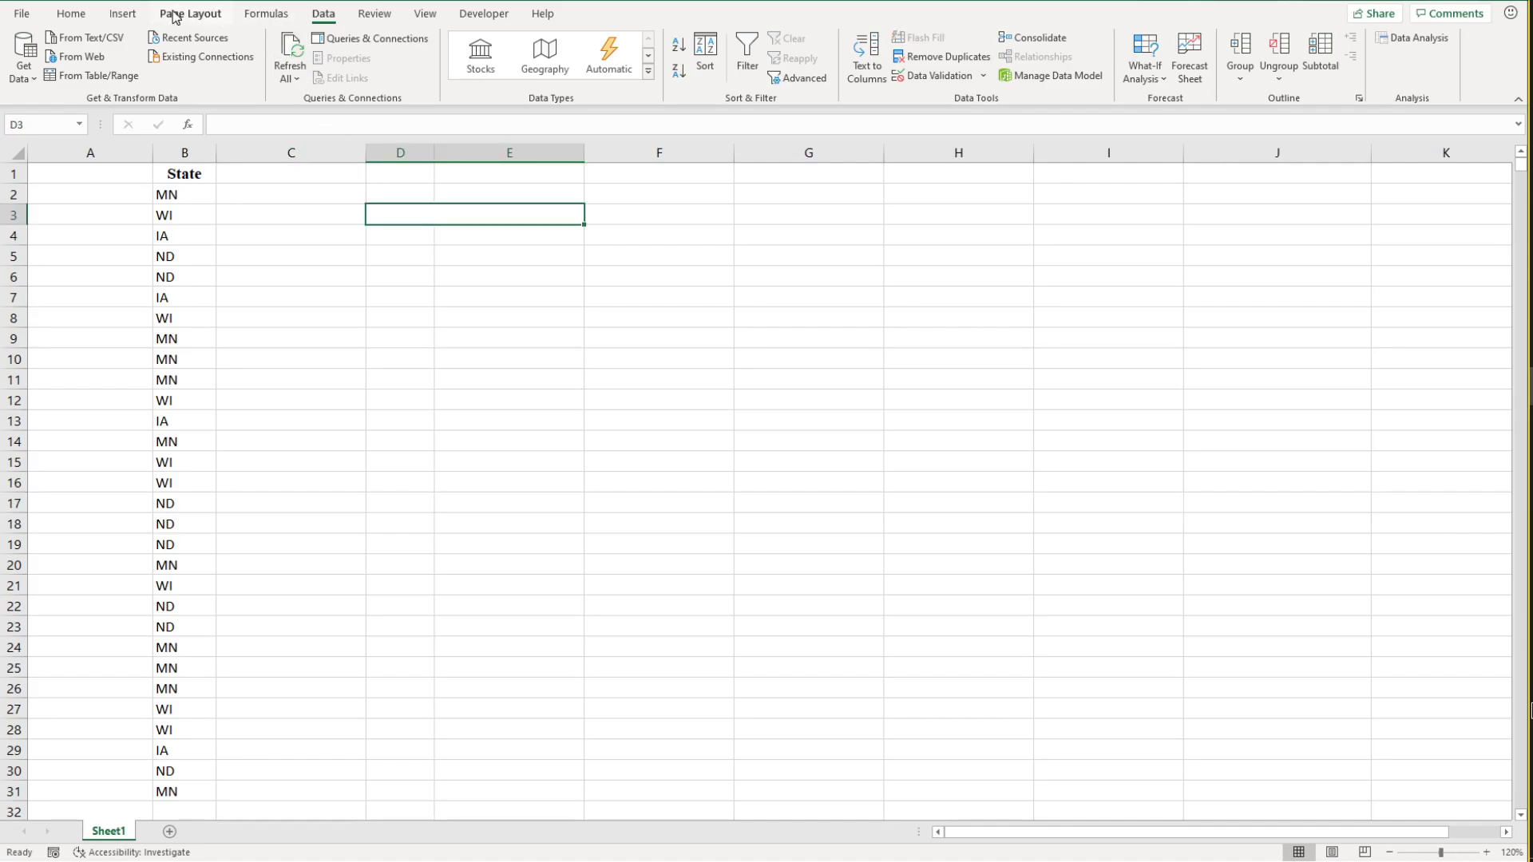
click(72, 14)
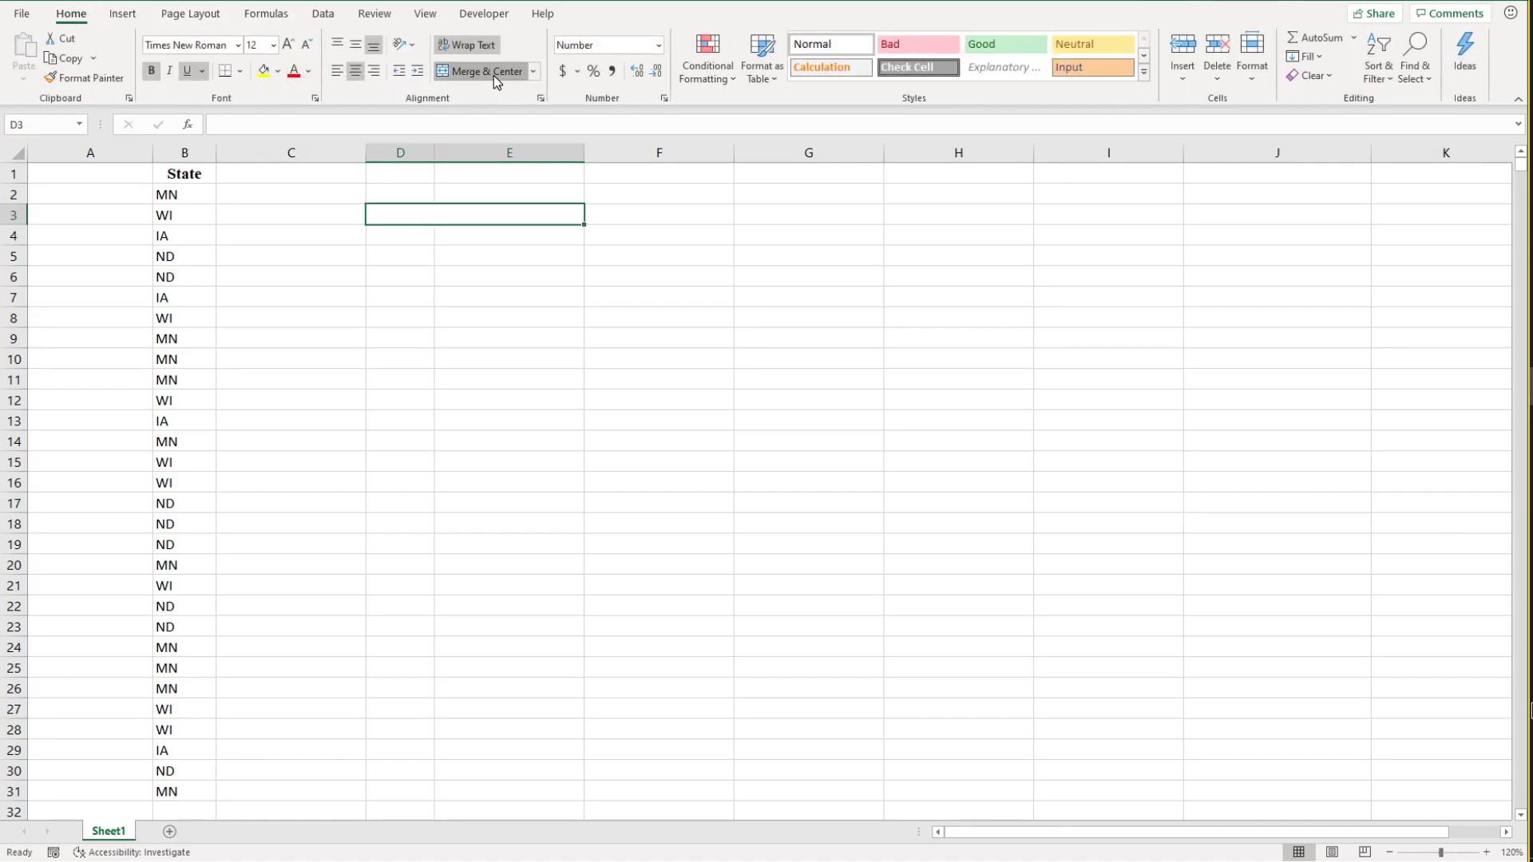
click(403, 270)
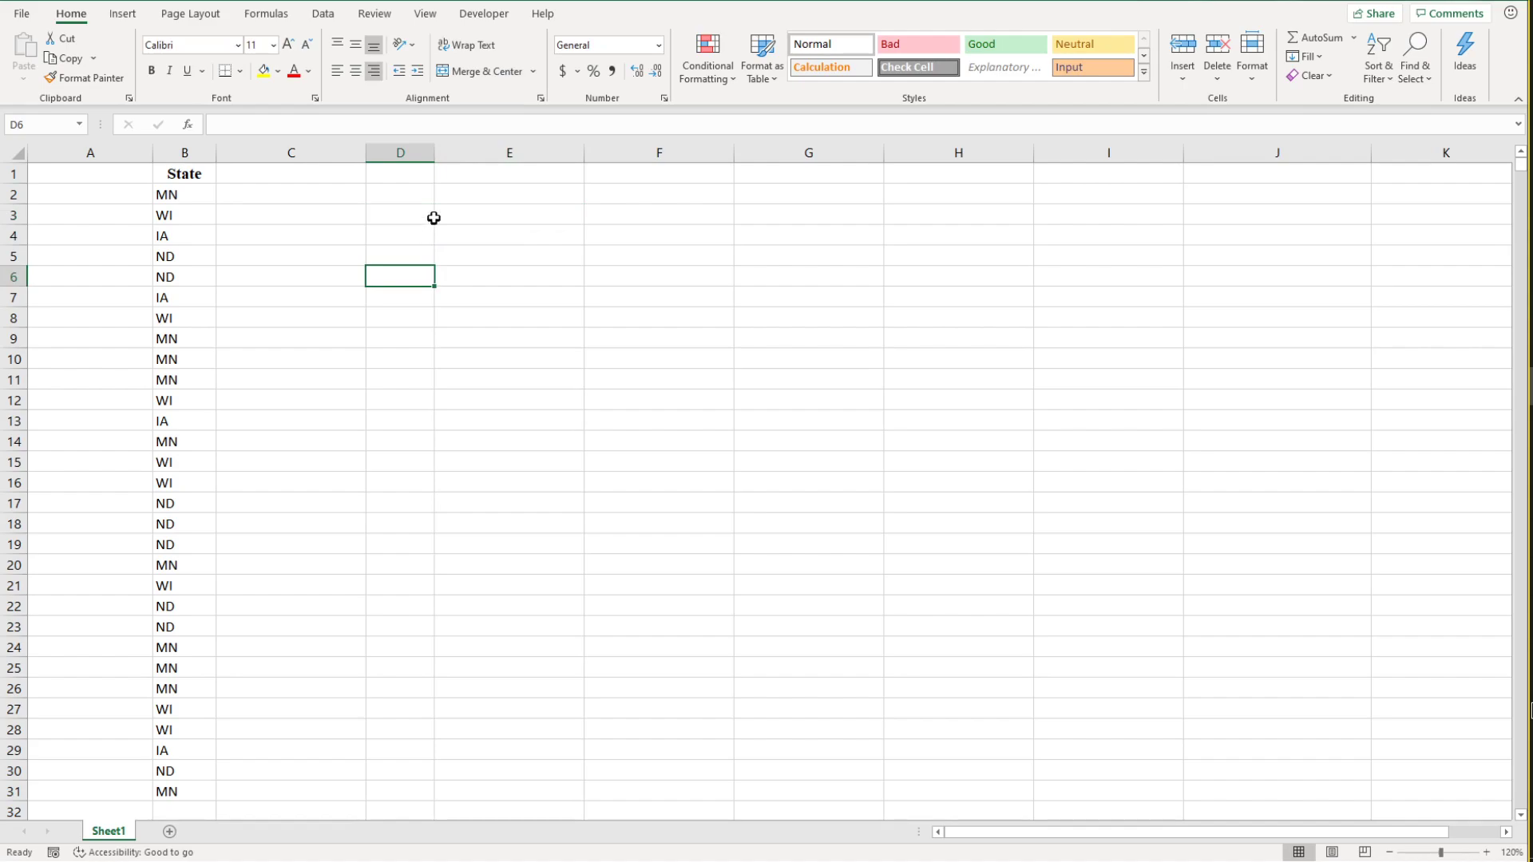
Step: Enter the title Frequency Table in cell D3
click(404, 218)
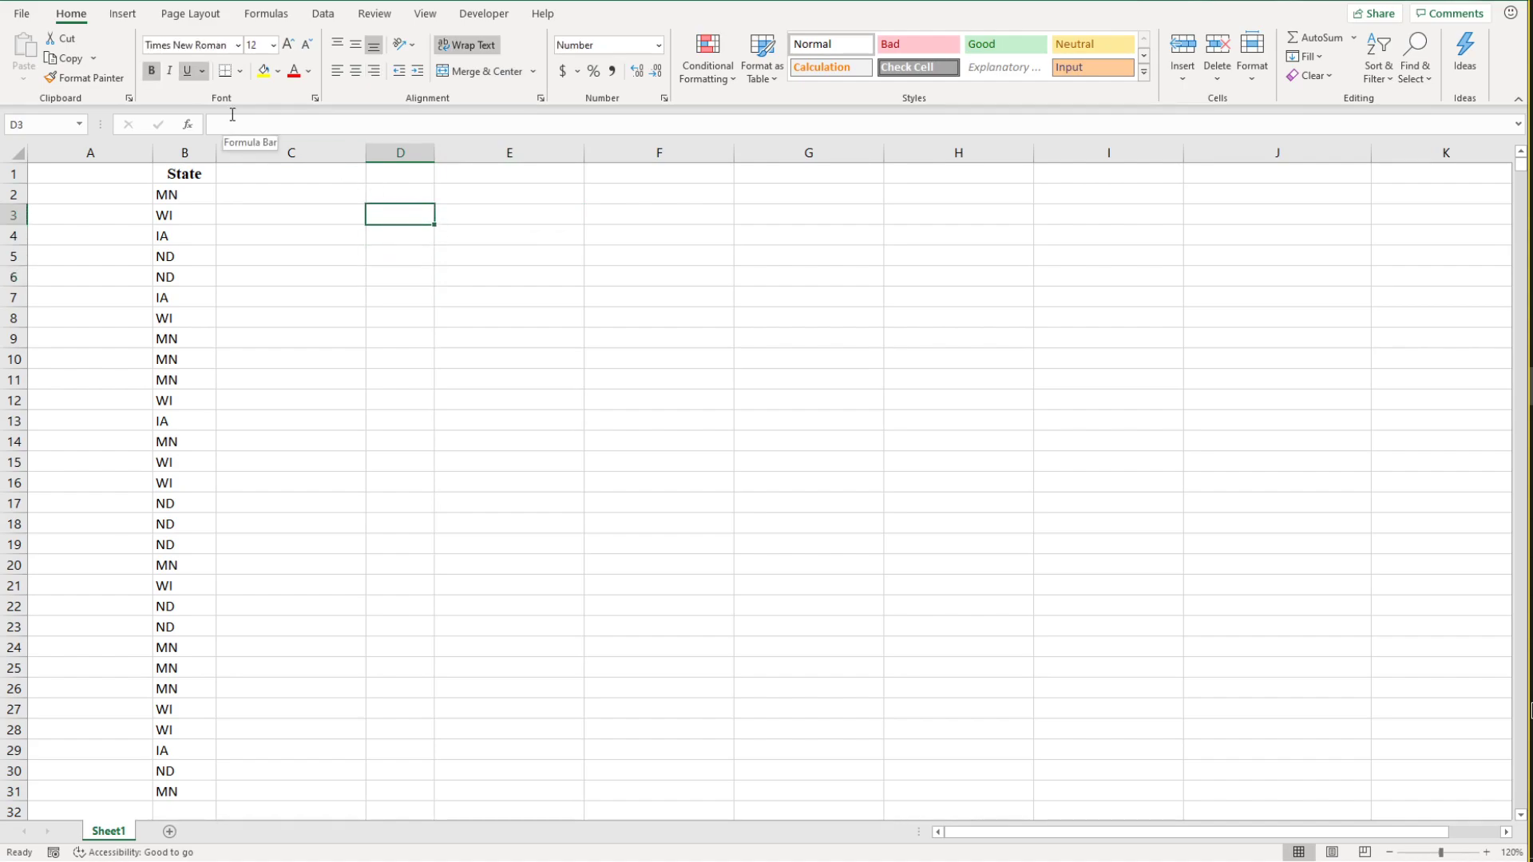
text(Frequen)
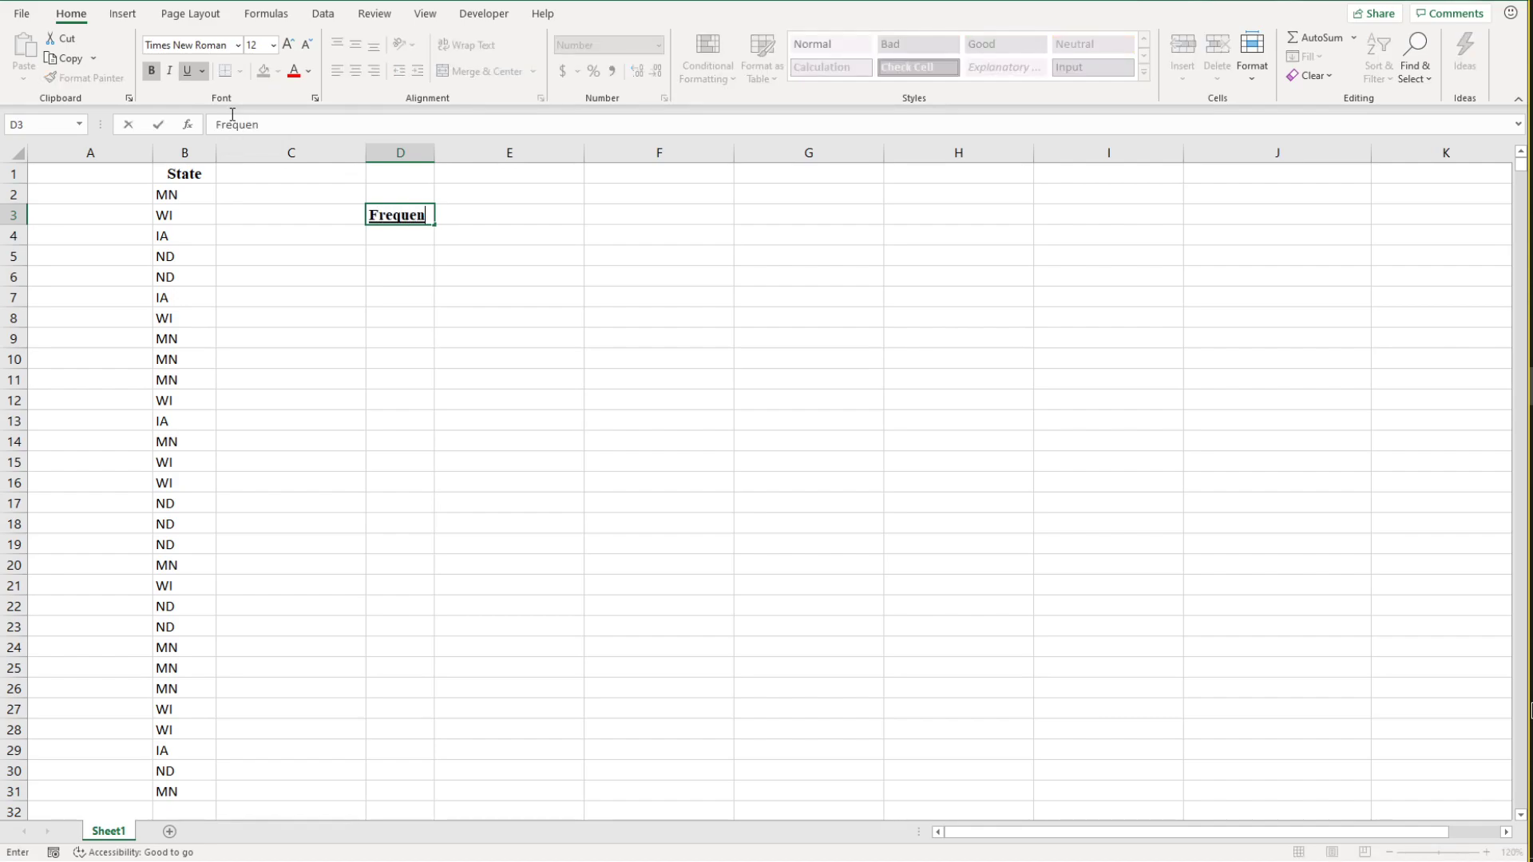
text(cy Table)
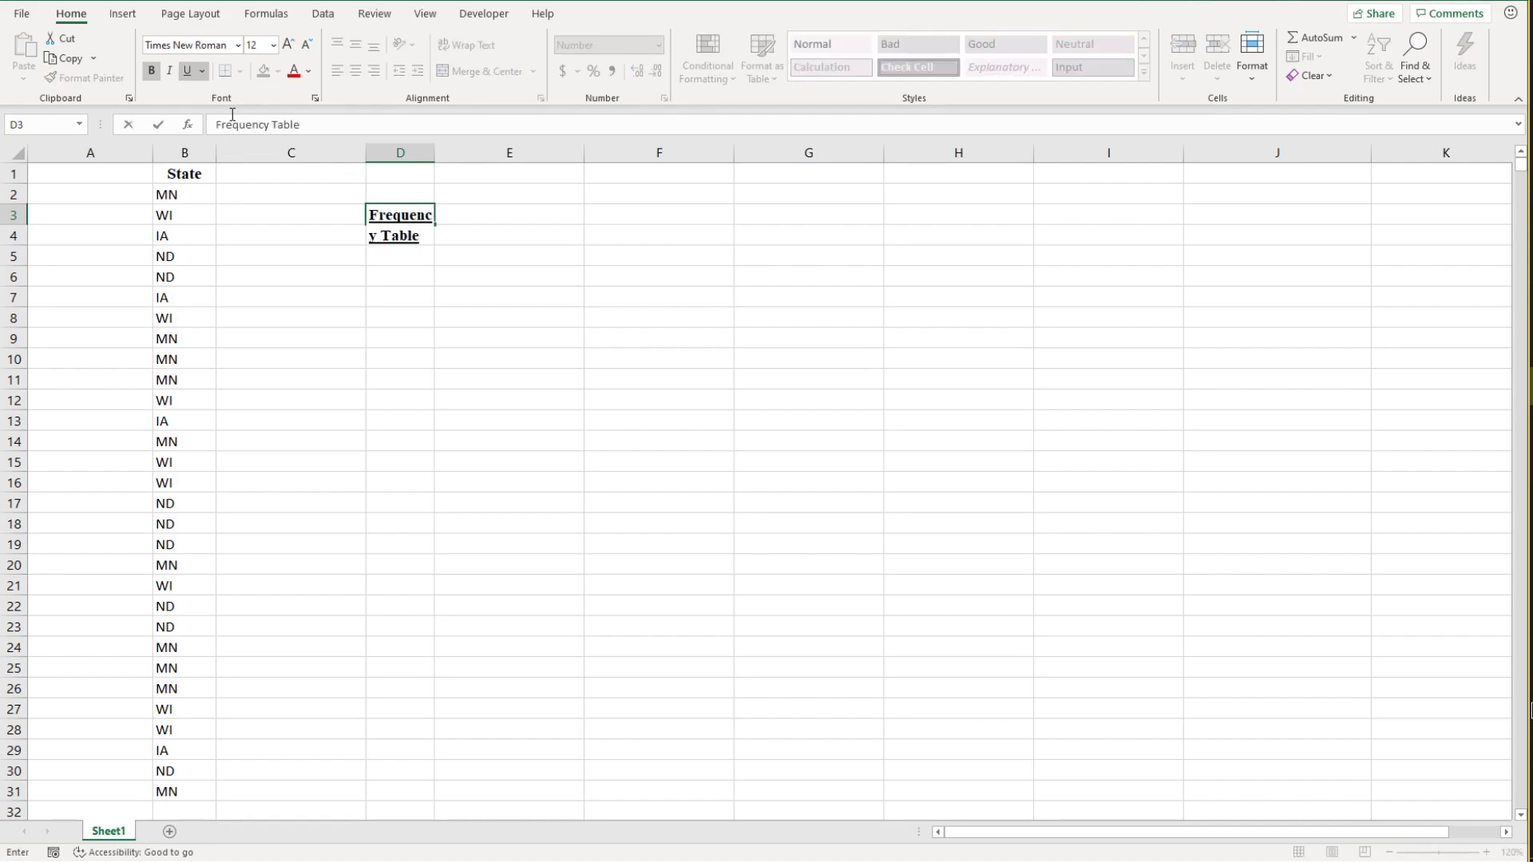
Step: Widen column D so the title fits on one line, and auto-fit the height of row 3
click(439, 151)
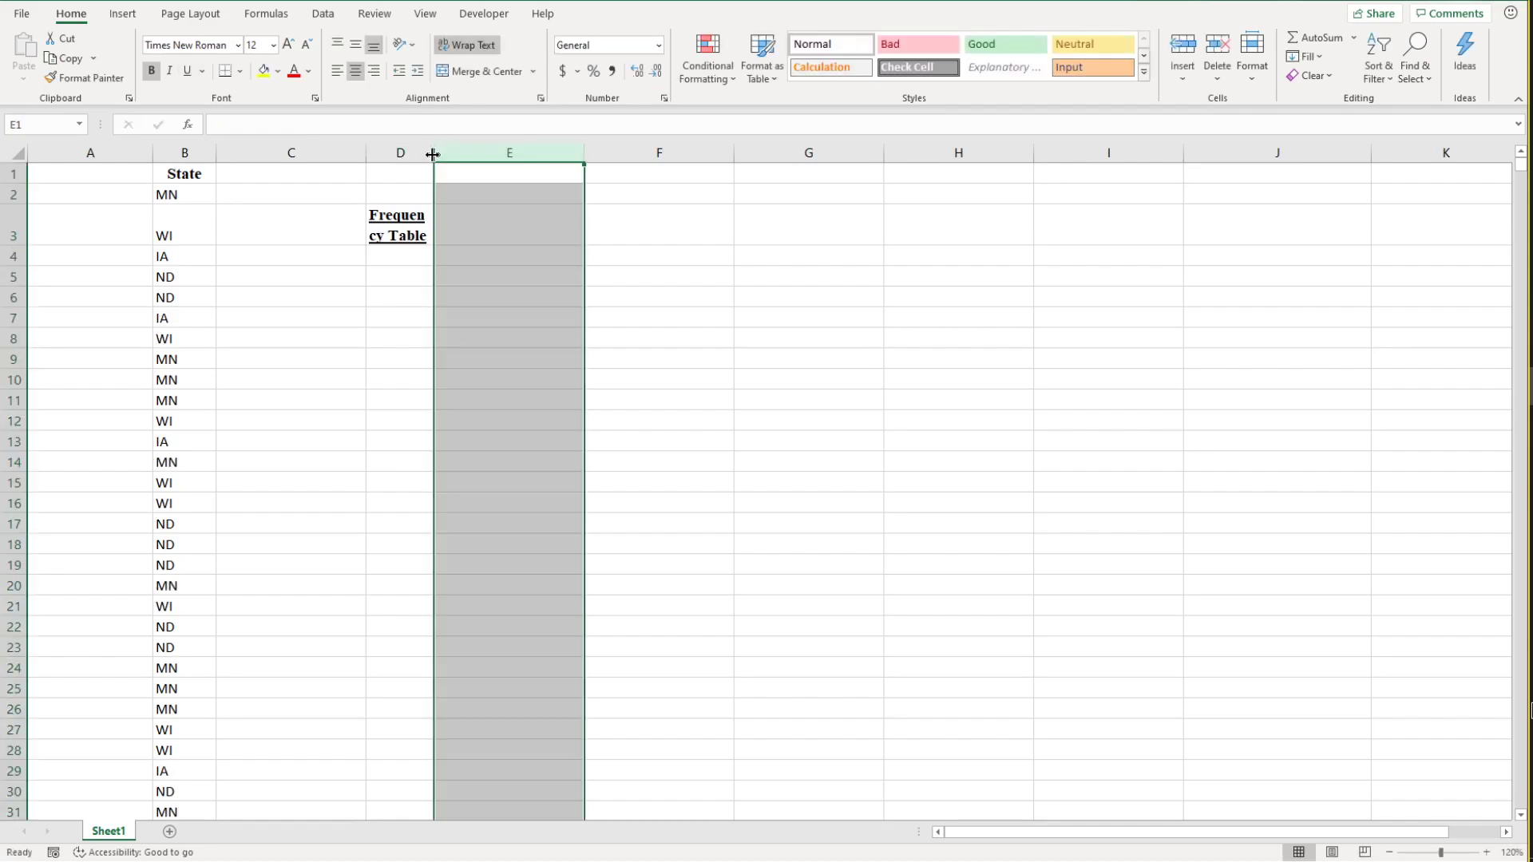
click(419, 299)
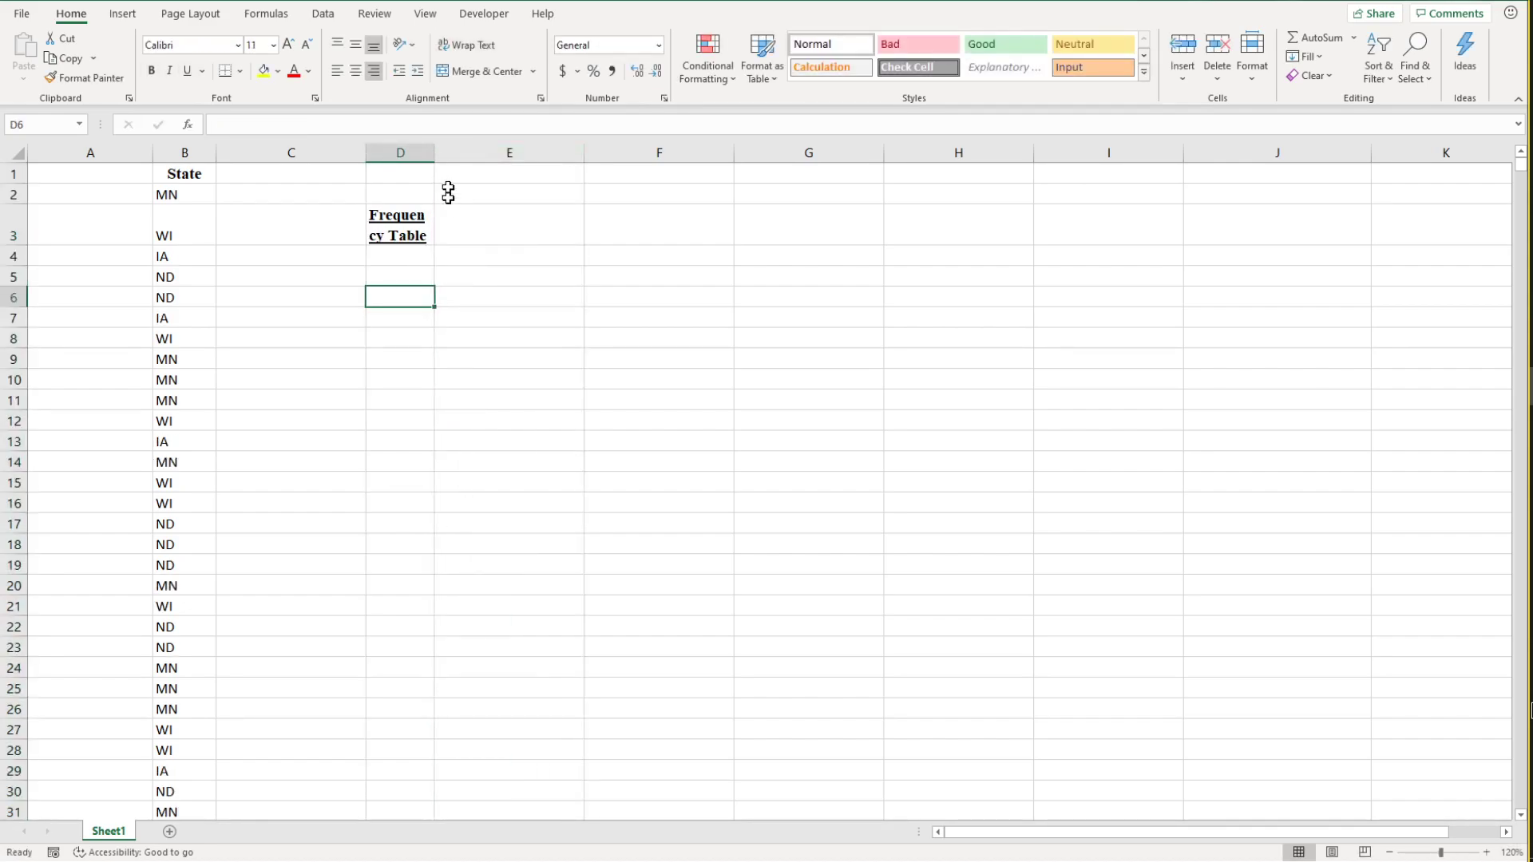
drag(434, 148, 491, 151)
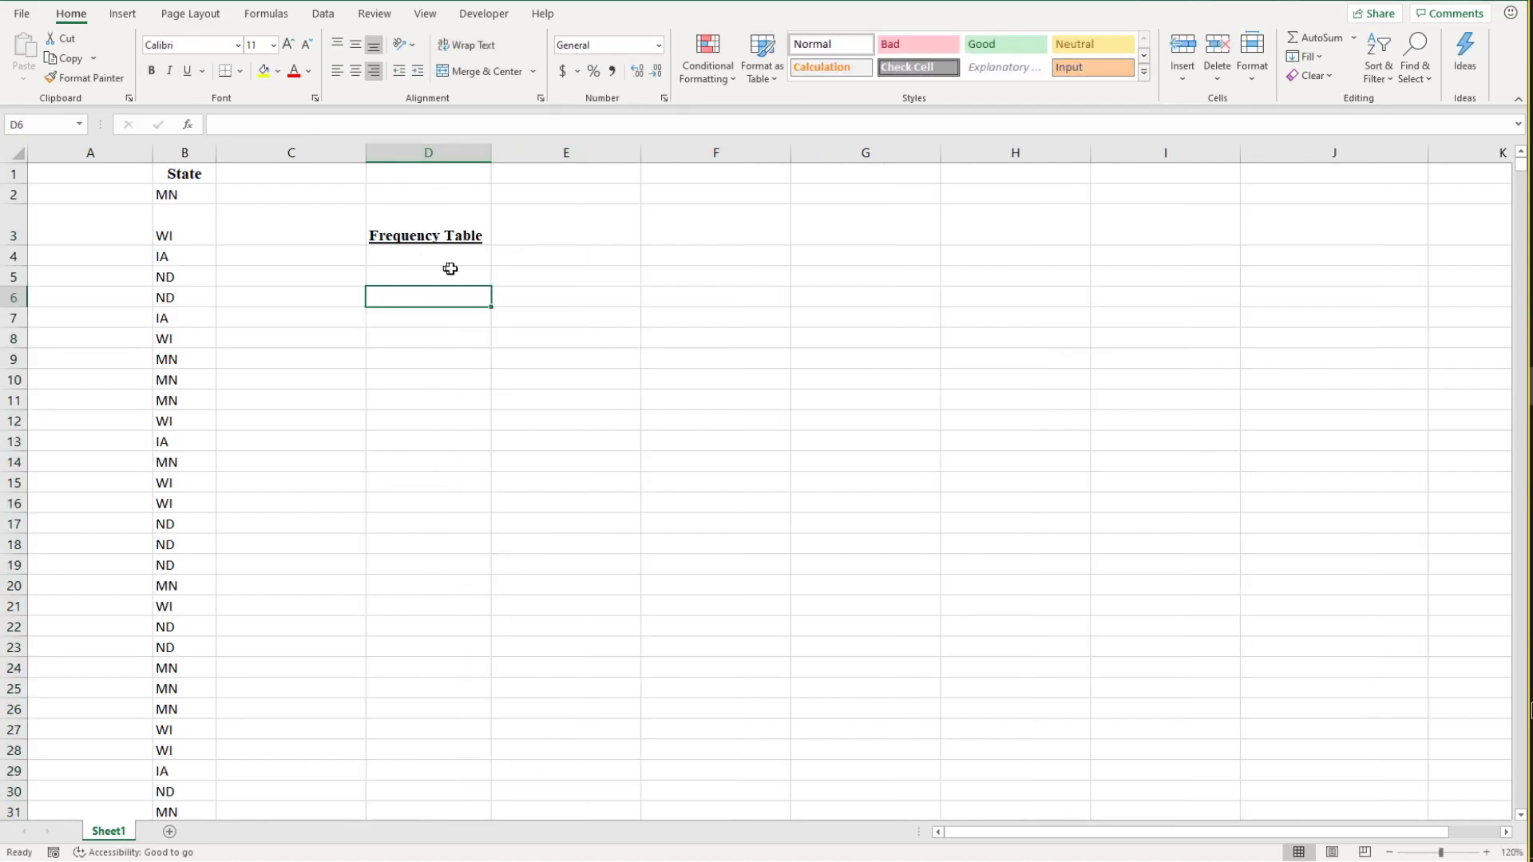
click(488, 258)
double_click(15, 245)
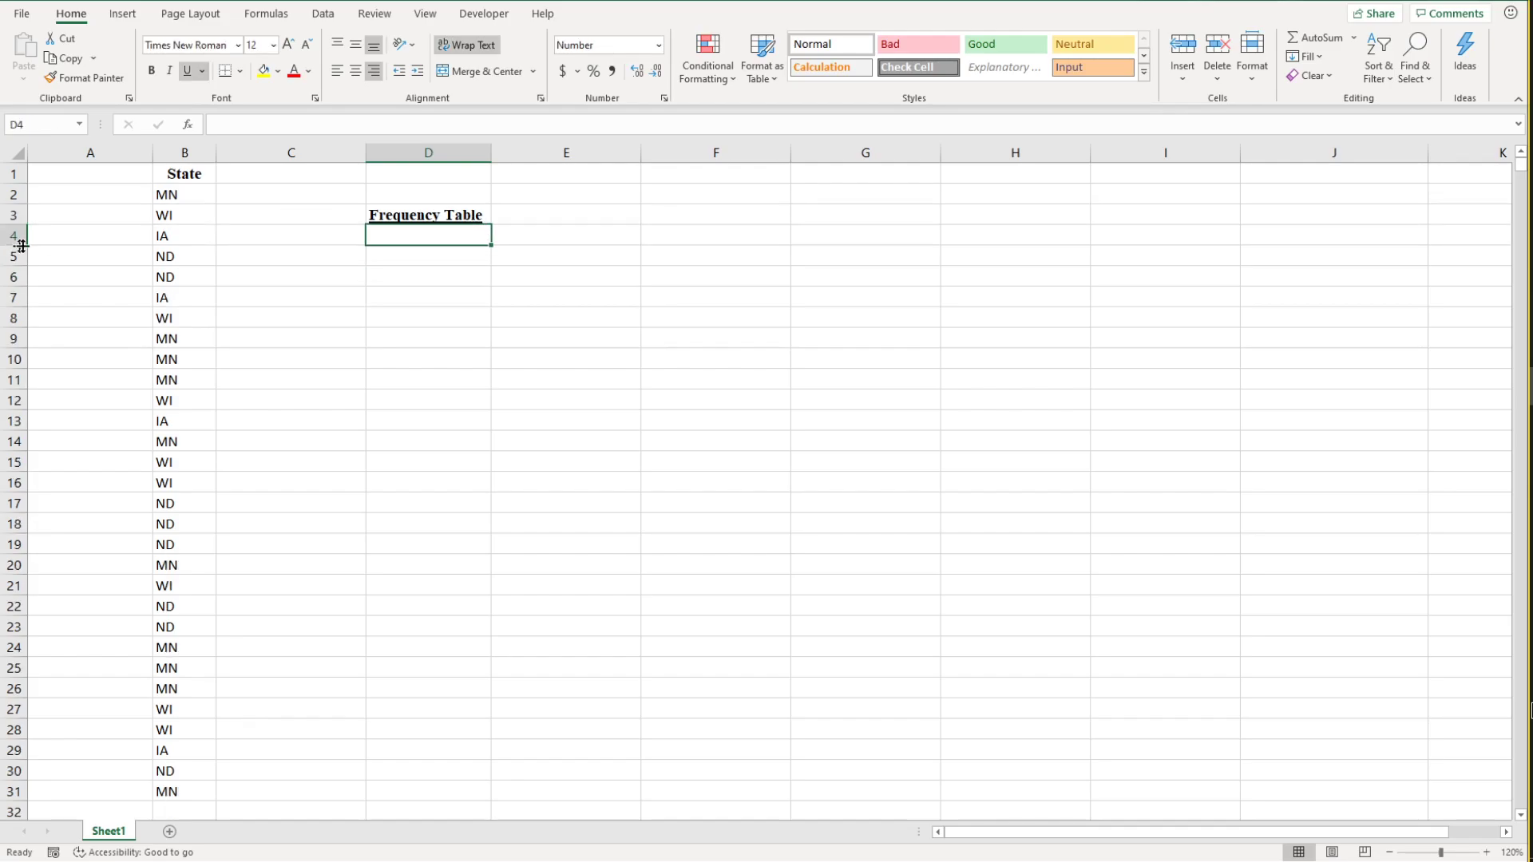
click(608, 249)
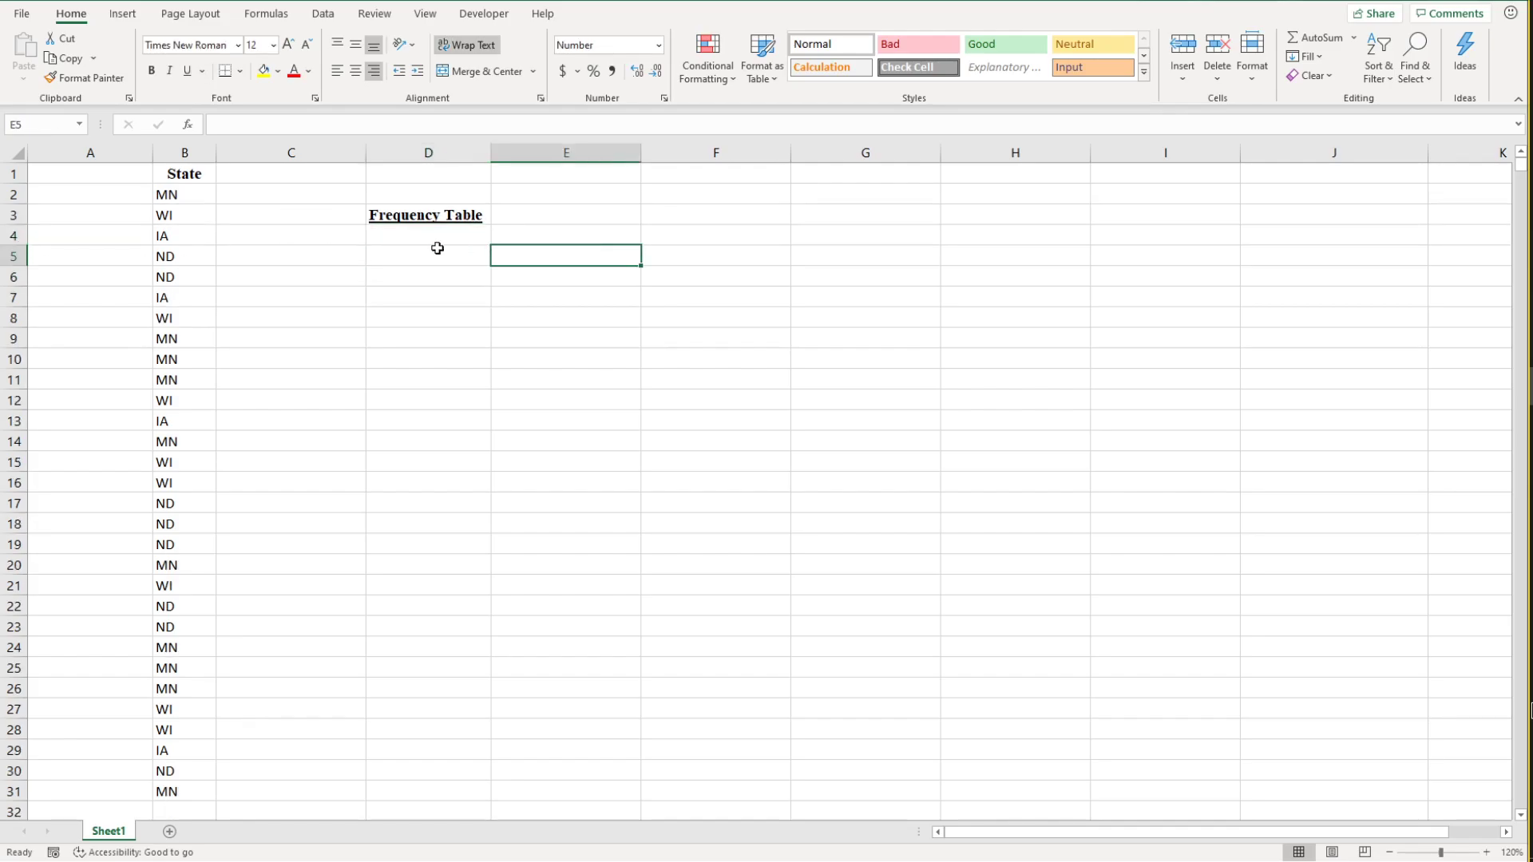
Step: Enter the column headings State in D4 and Number of Customers in E4
click(465, 216)
drag(465, 216, 558, 216)
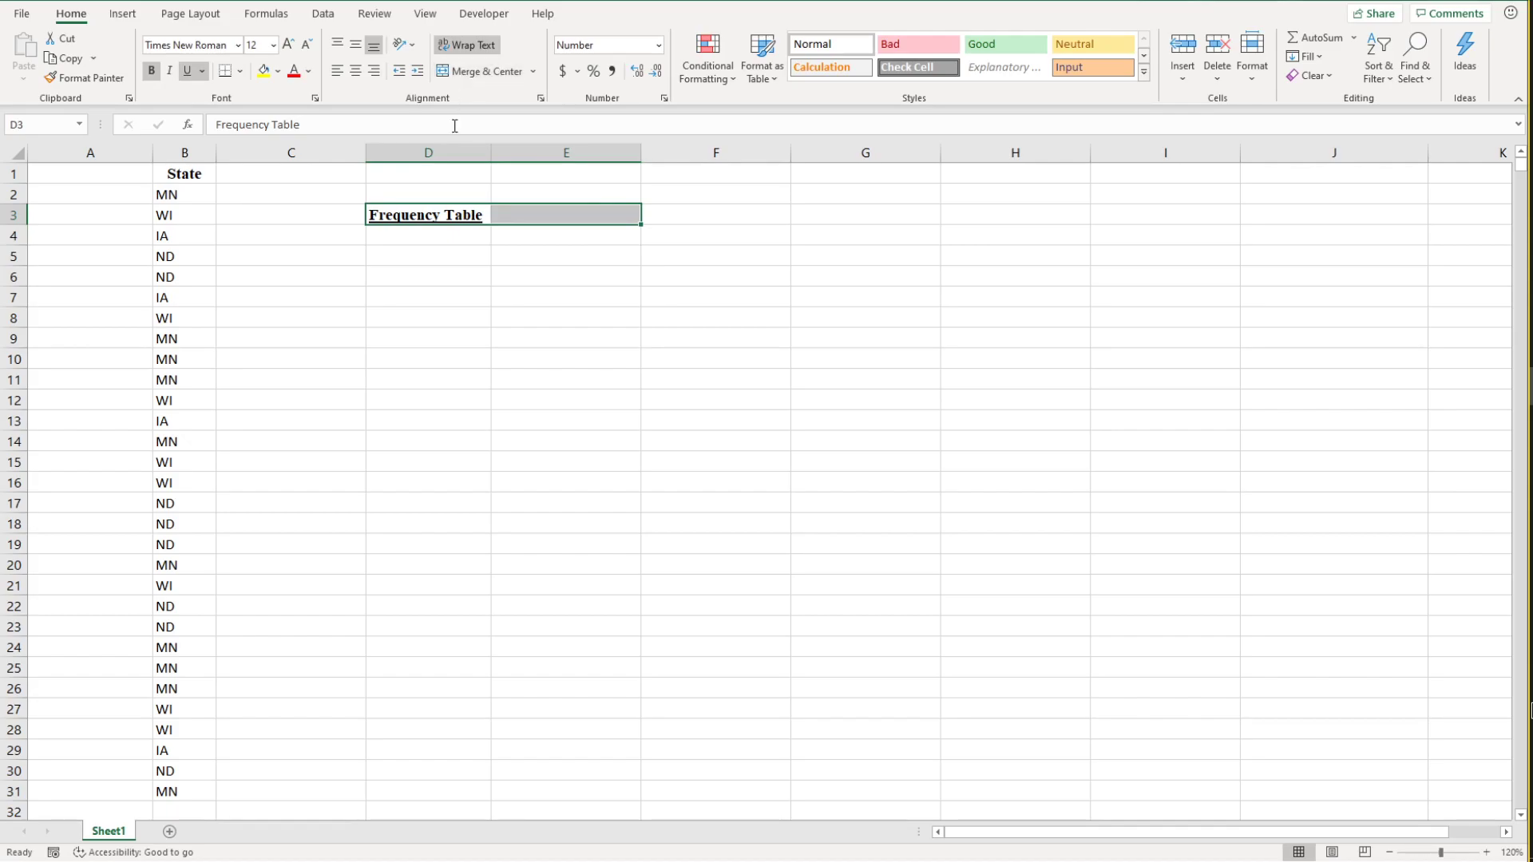
click(440, 231)
text(State)
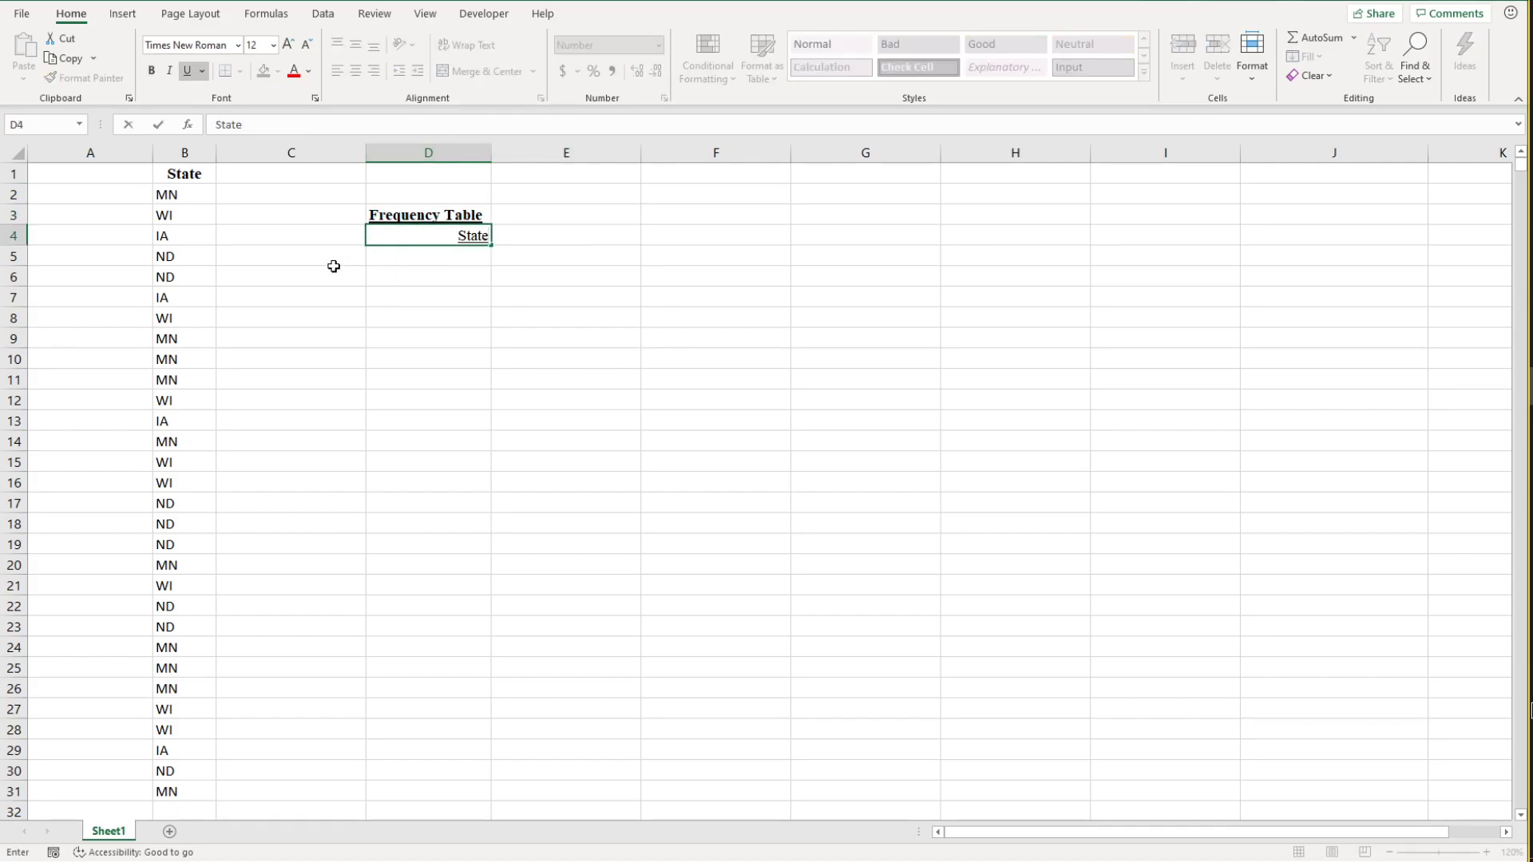
key(Tab)
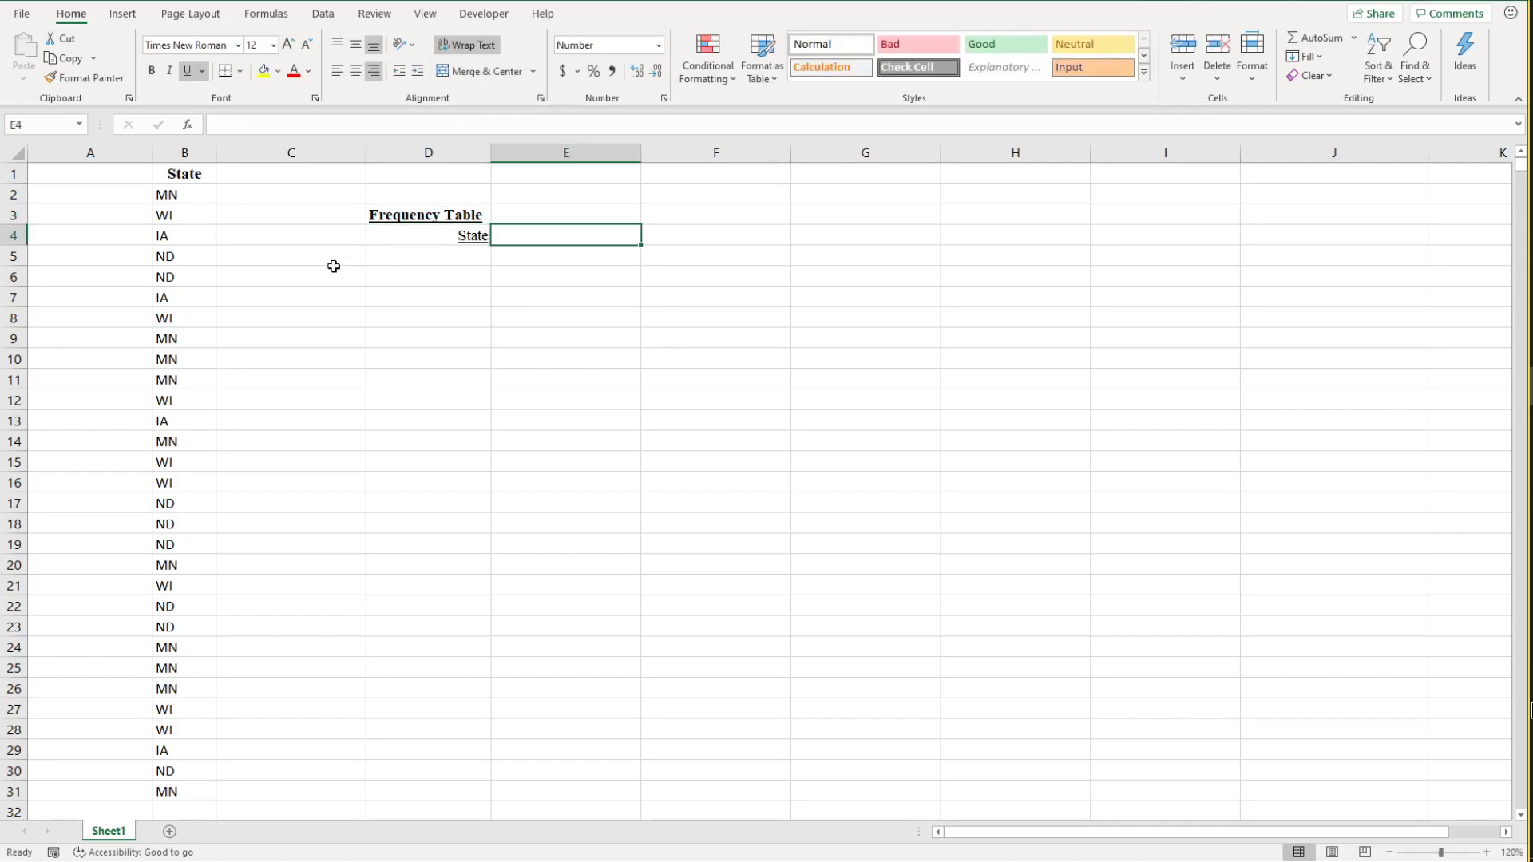
text(Number of)
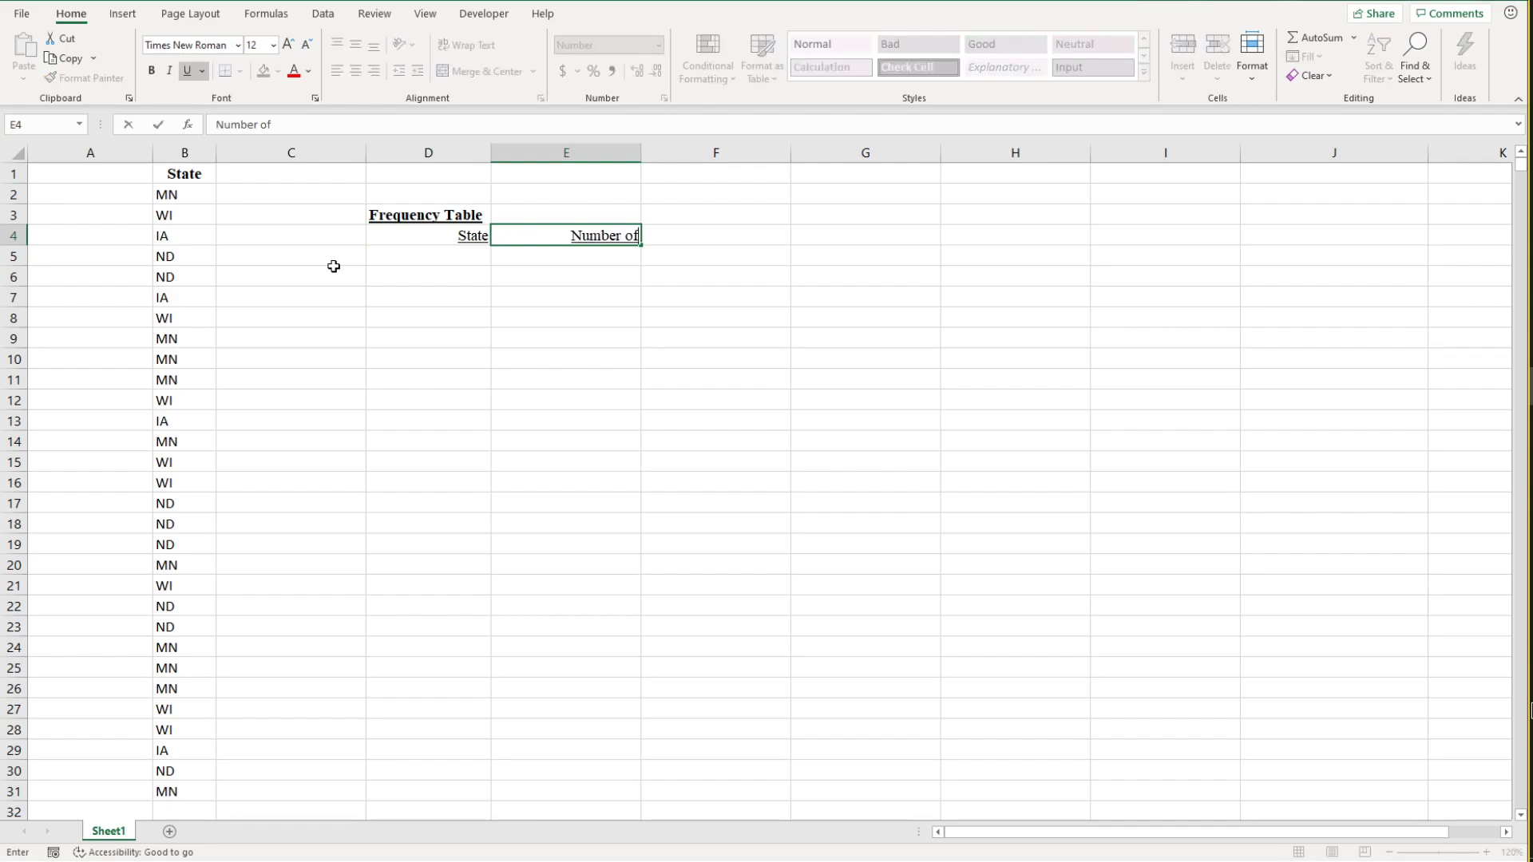
text( Customers)
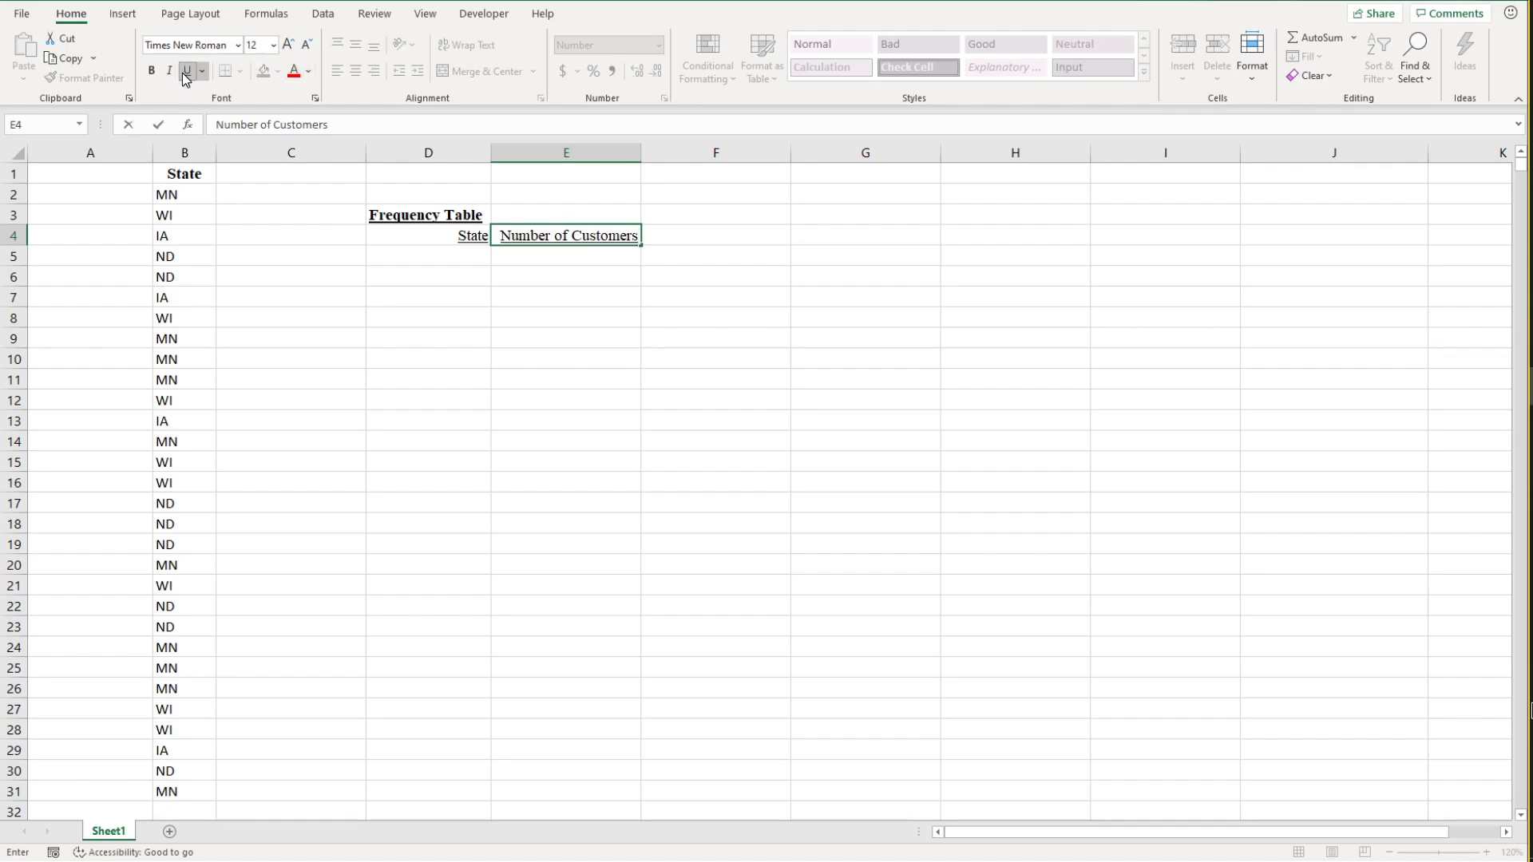
click(561, 292)
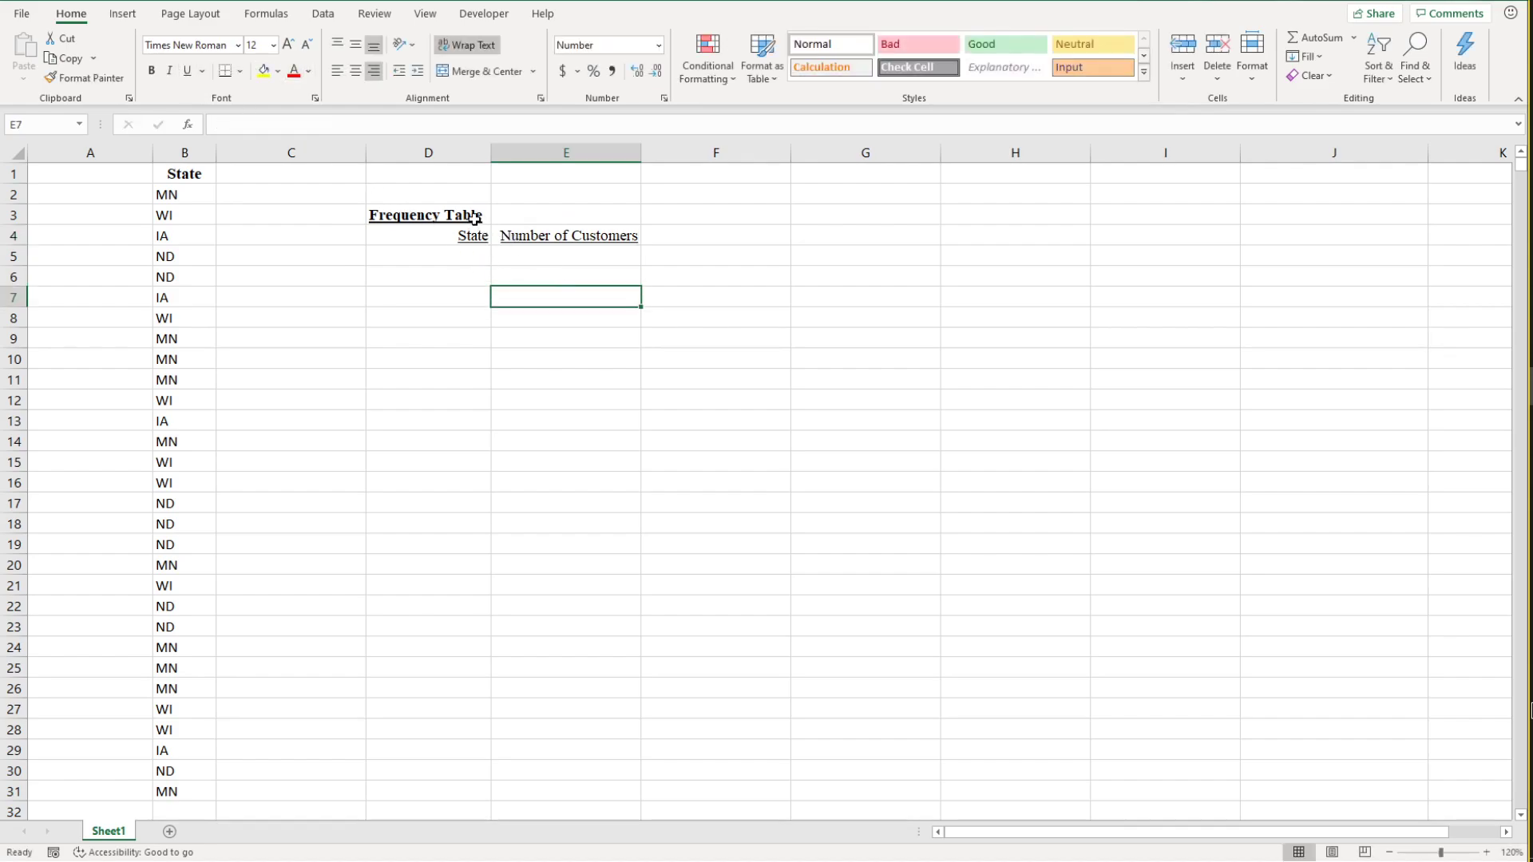
Step: Merge and center the Frequency Table title across cells D3:E3
drag(475, 219, 506, 215)
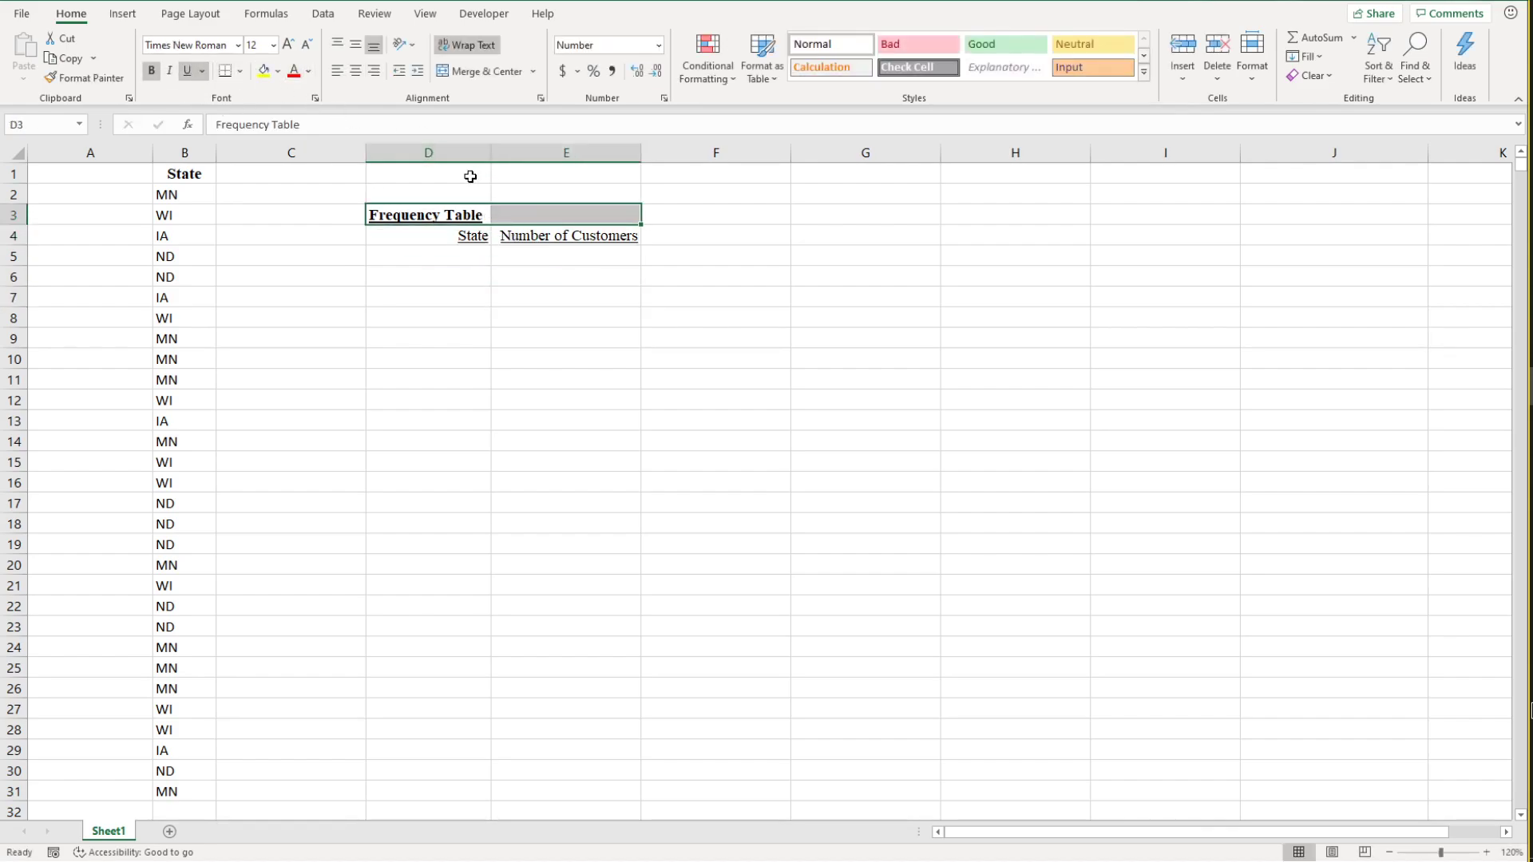
click(456, 278)
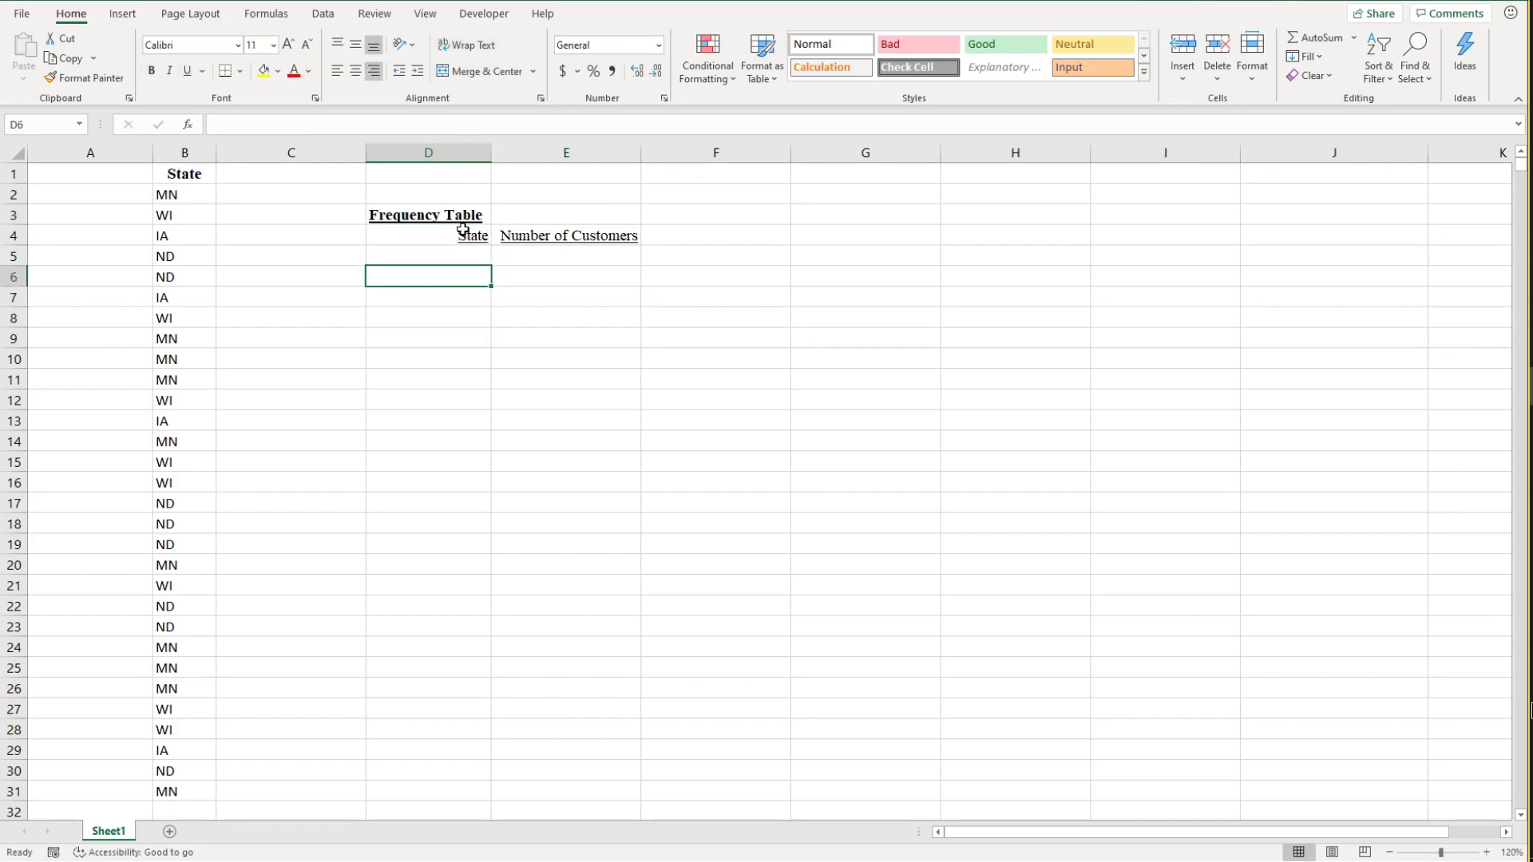
drag(465, 218, 507, 214)
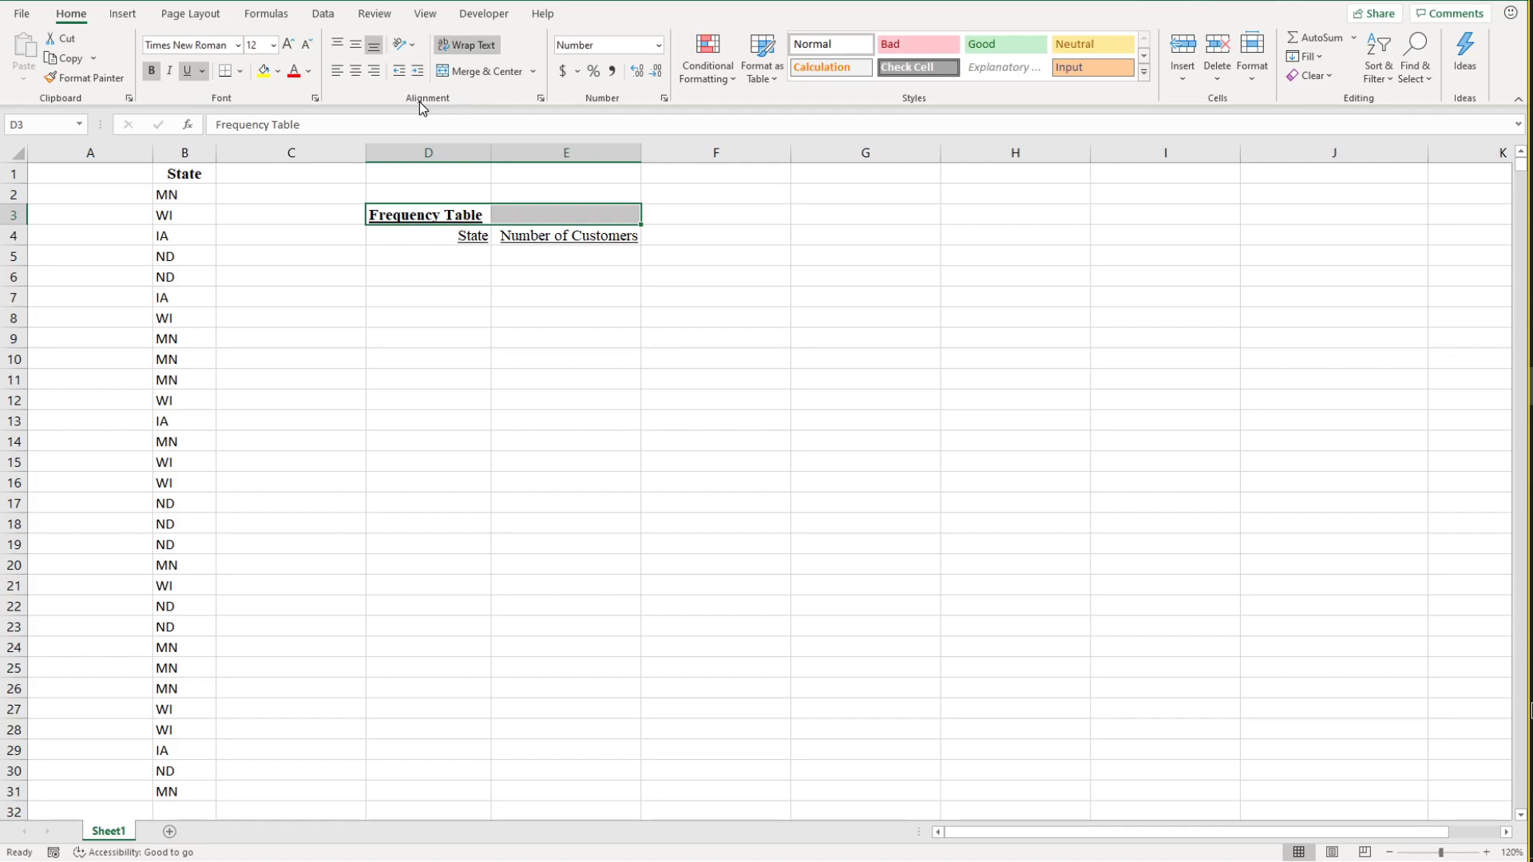
click(482, 75)
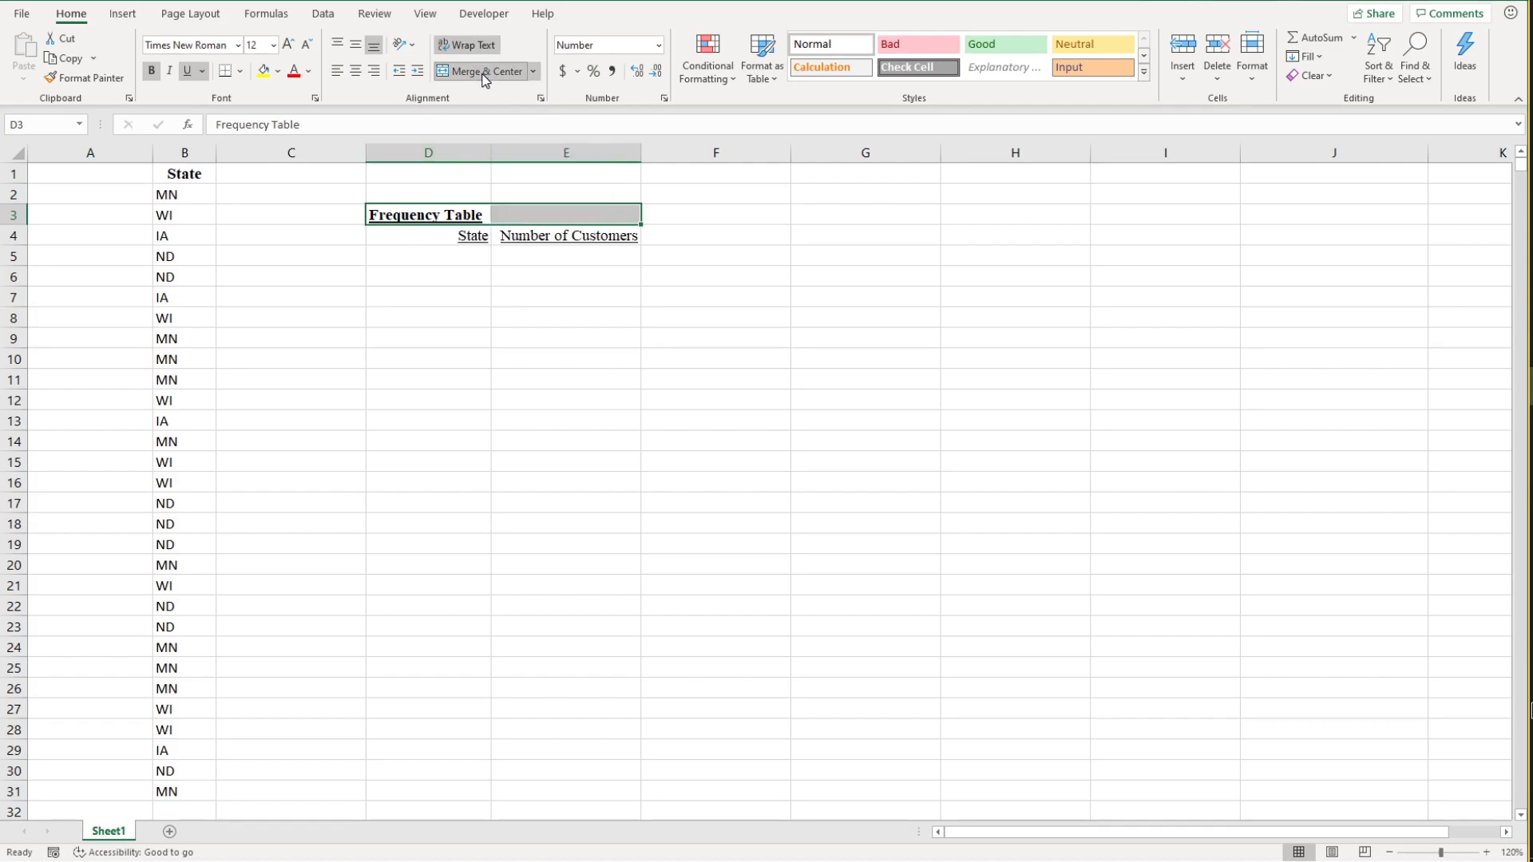
click(477, 314)
click(465, 215)
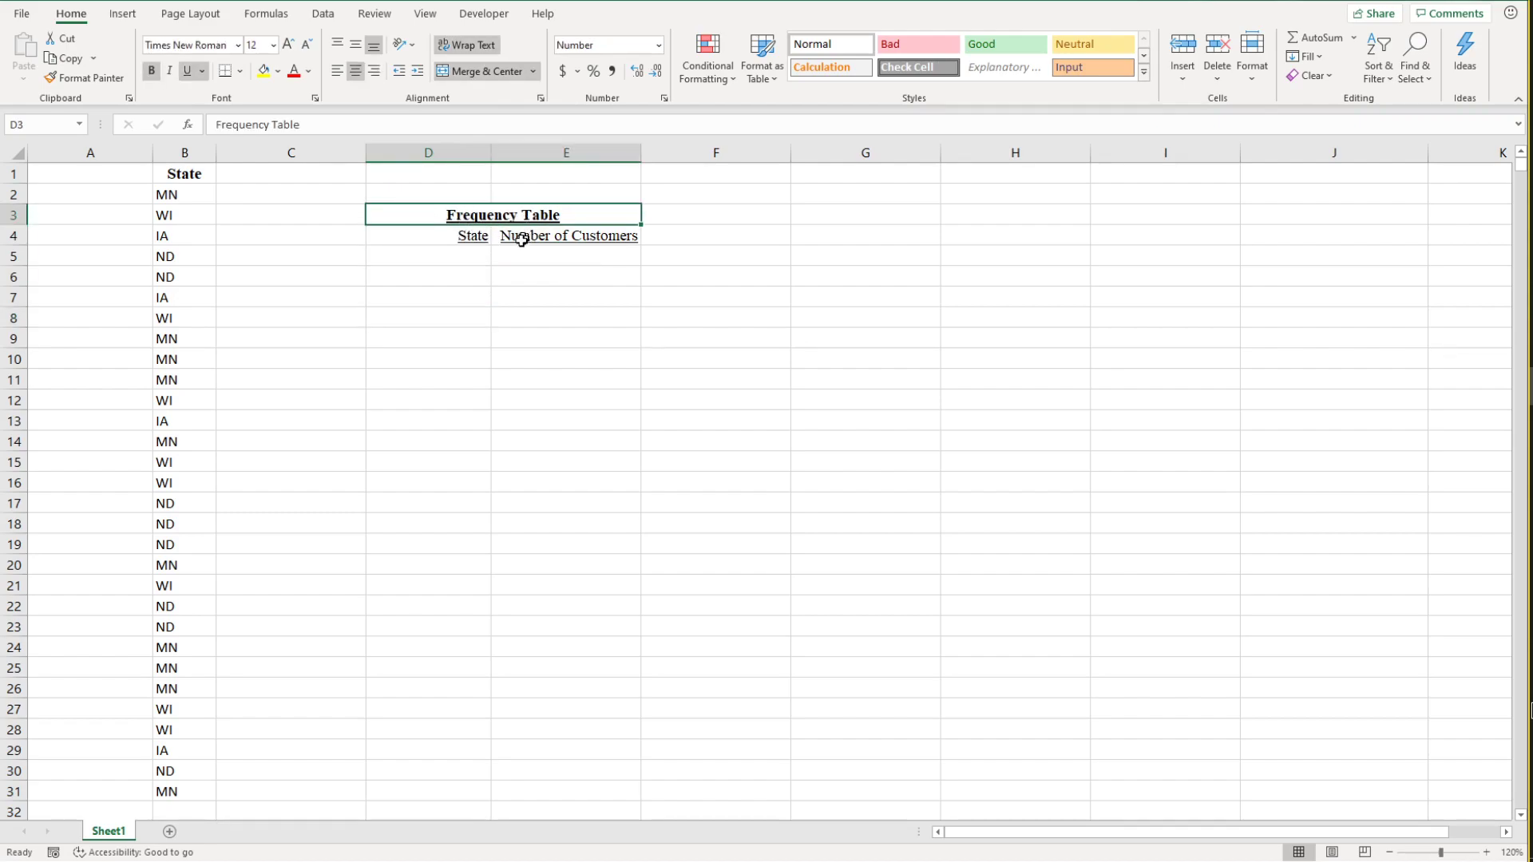
click(516, 272)
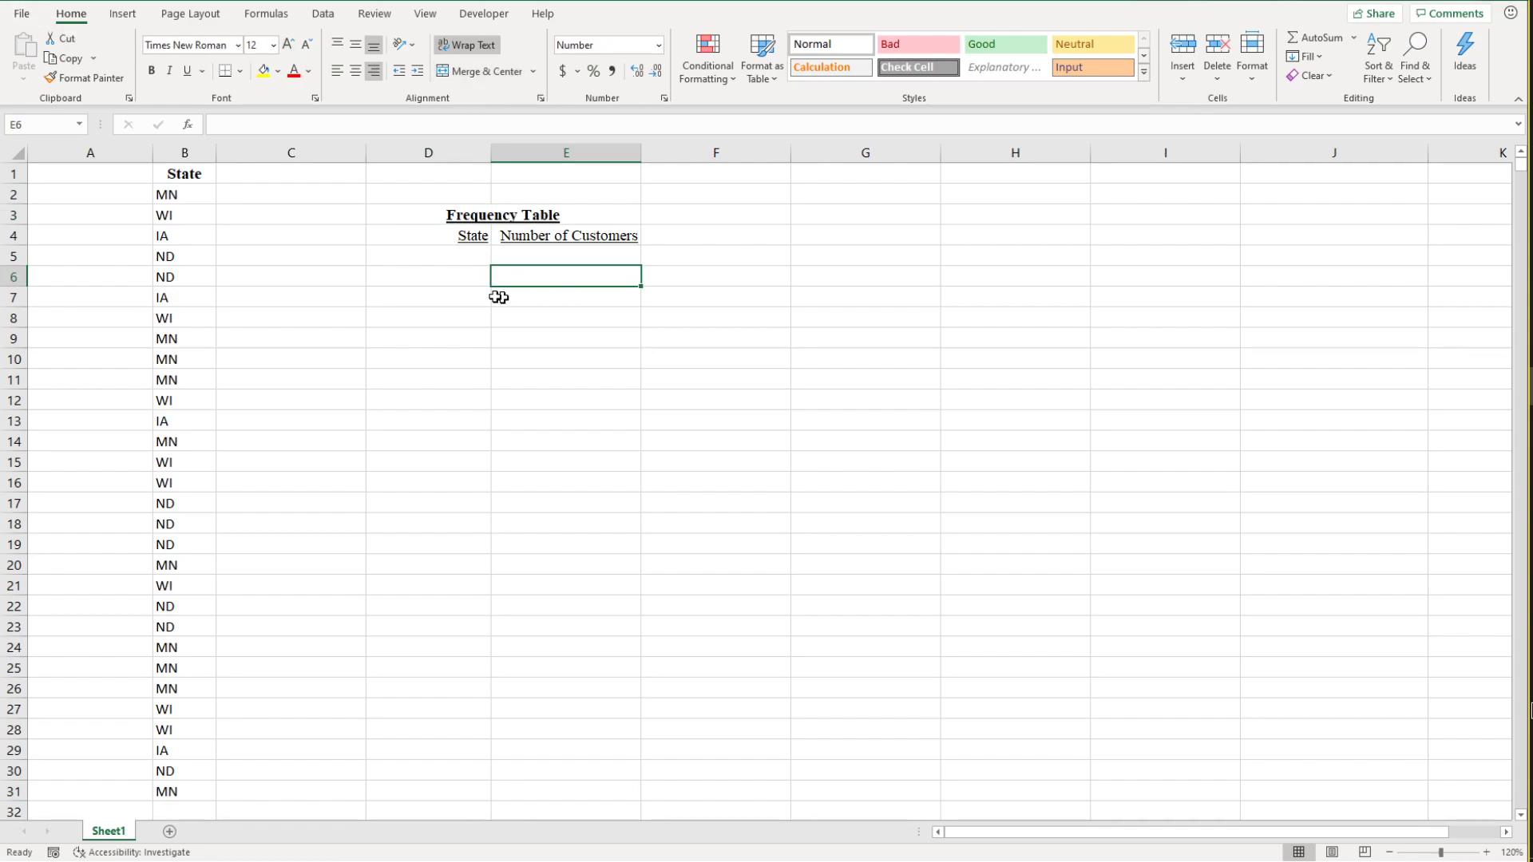
Step: Unmerge the title cells D3:E3, and merge and center them again
click(502, 216)
click(533, 72)
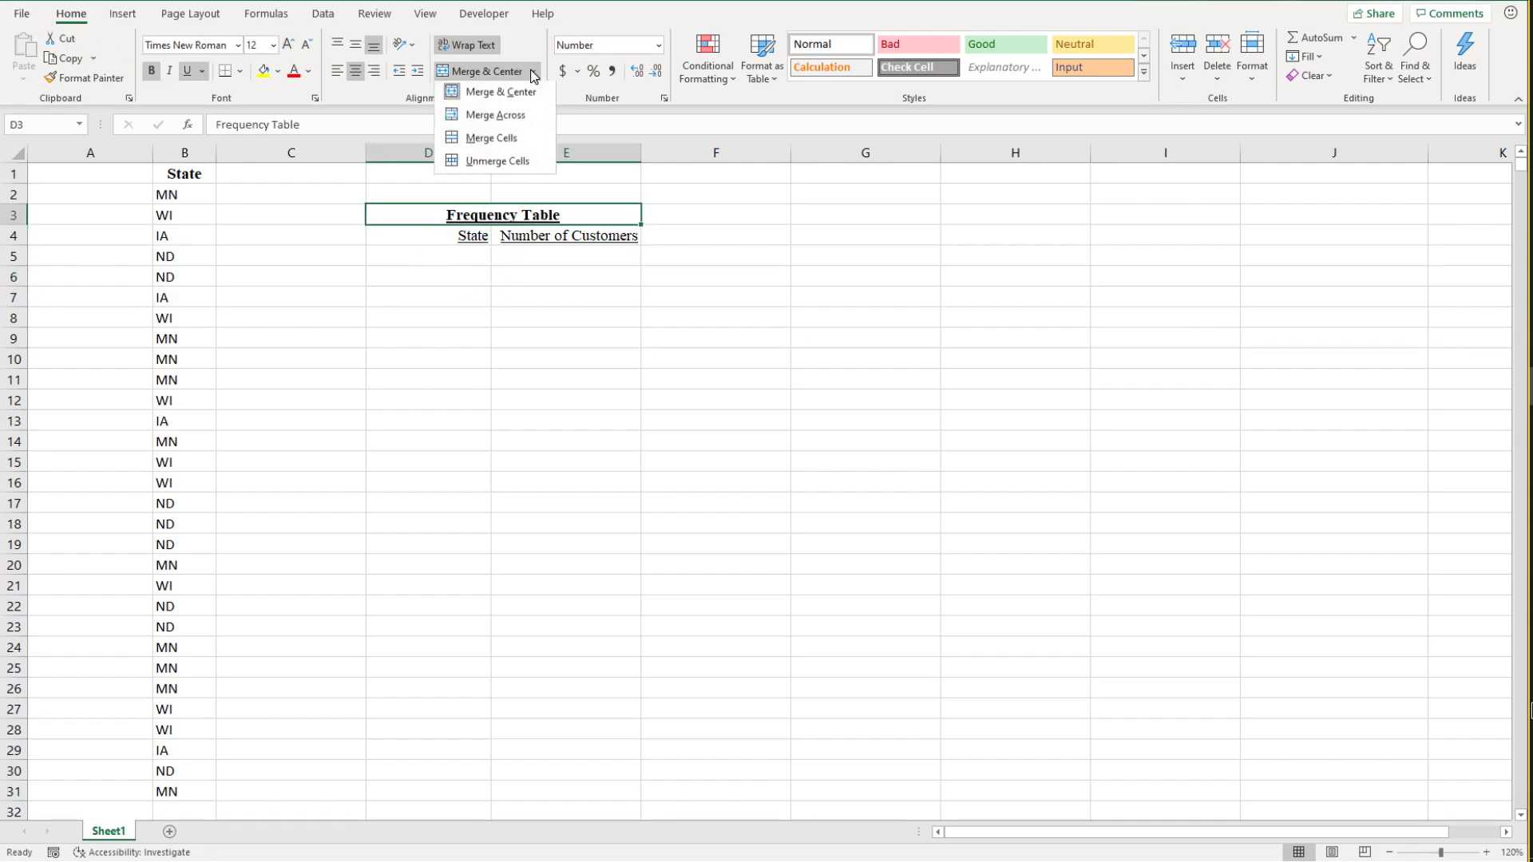
click(473, 162)
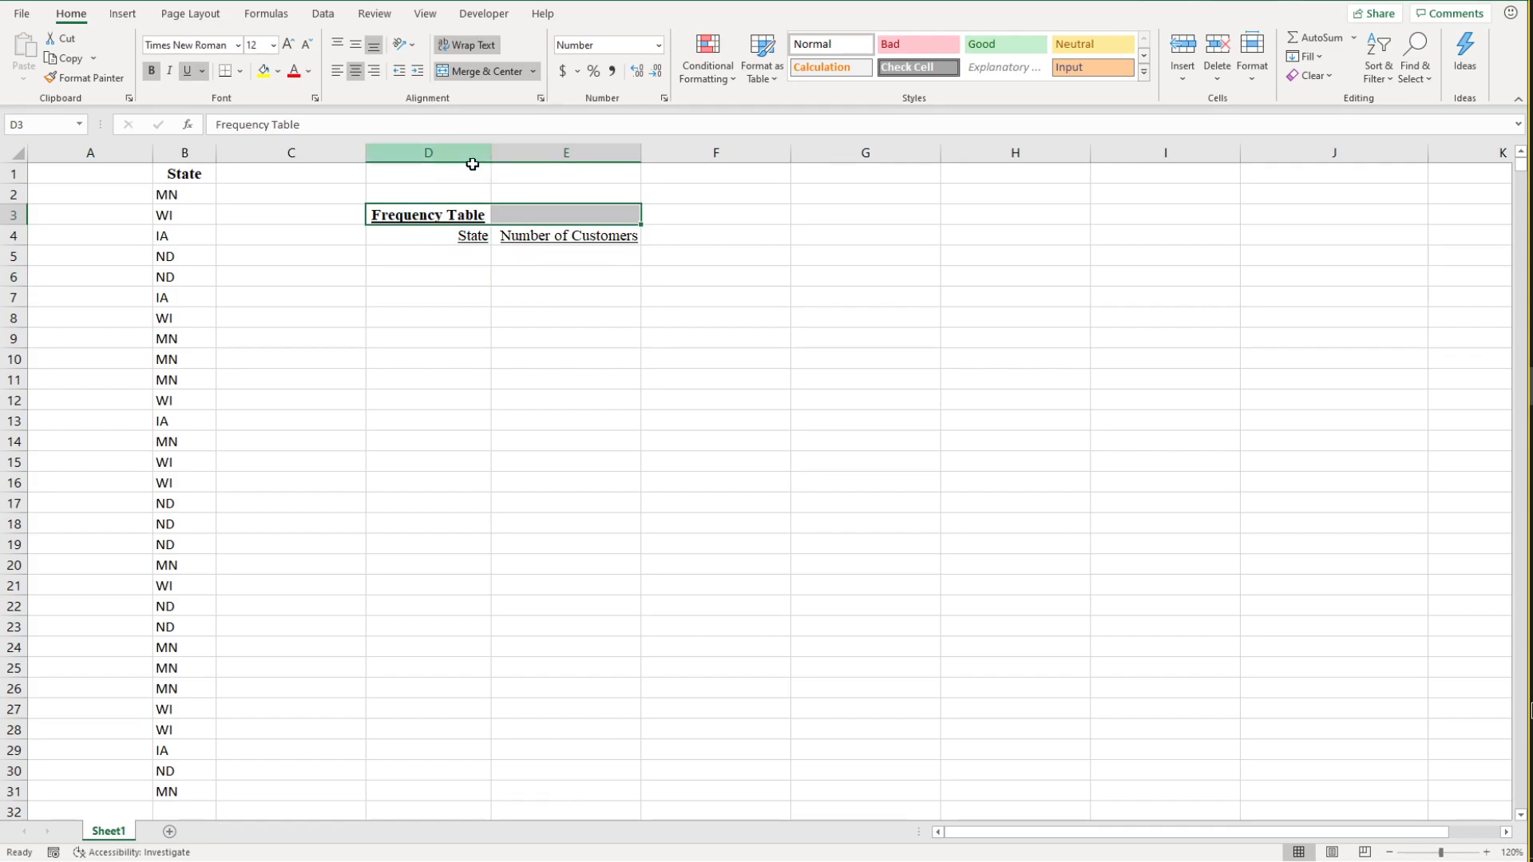
drag(468, 215, 515, 216)
click(479, 71)
click(503, 283)
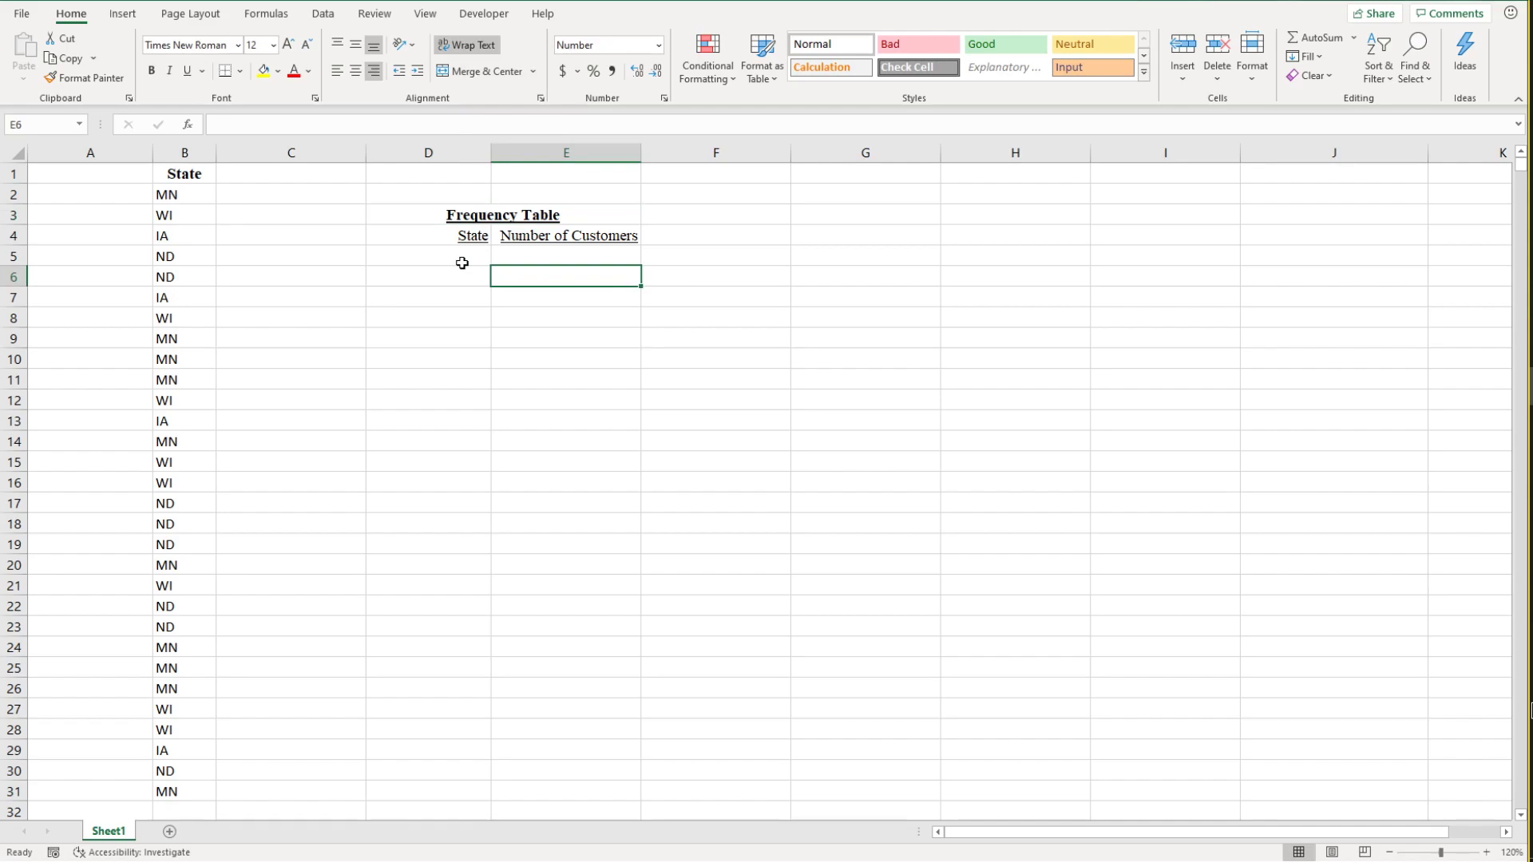
click(461, 260)
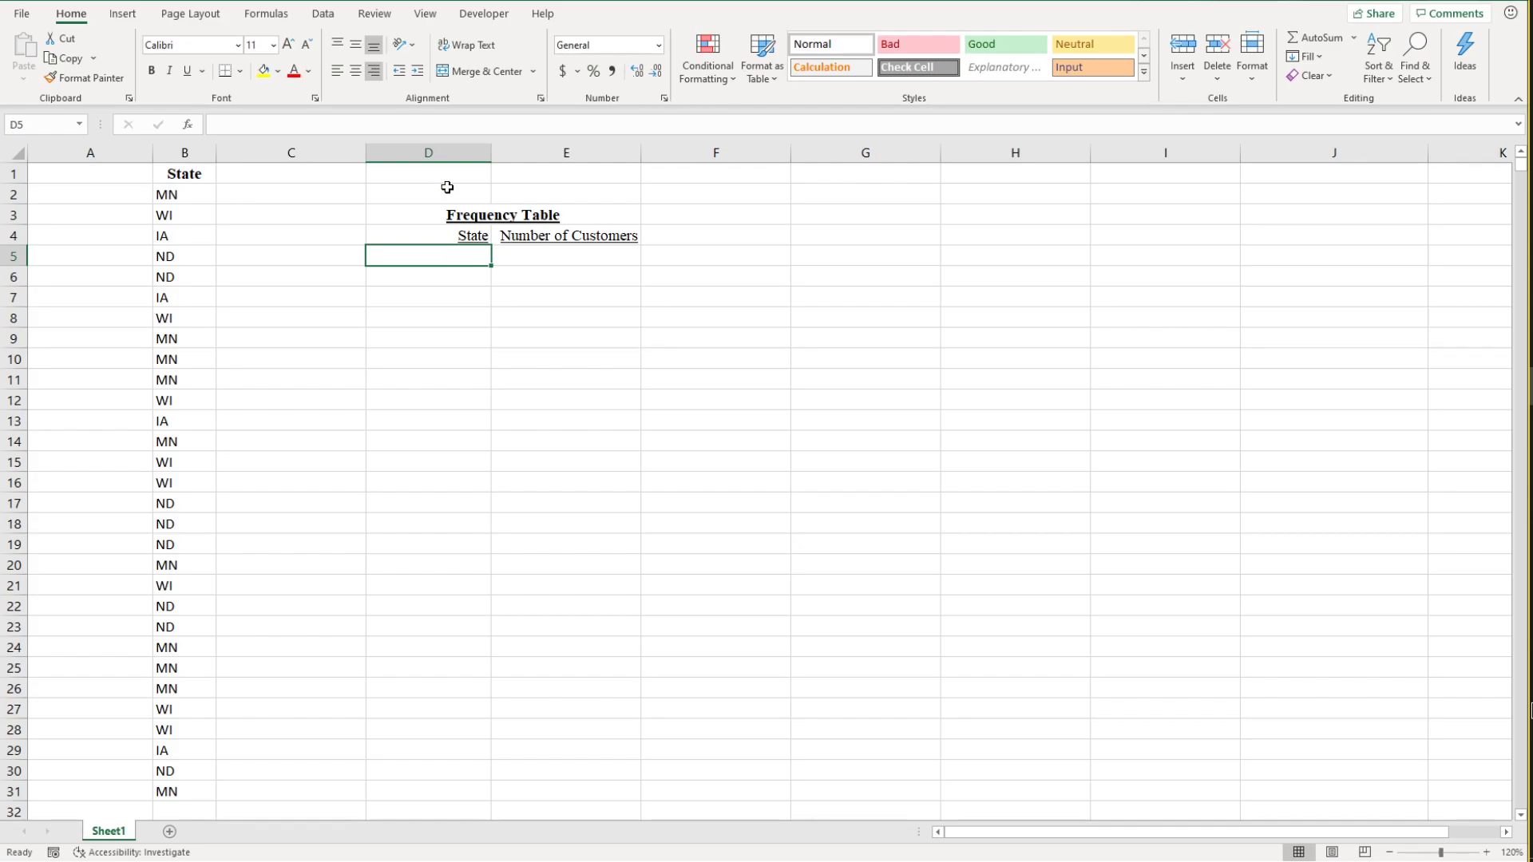
click(169, 195)
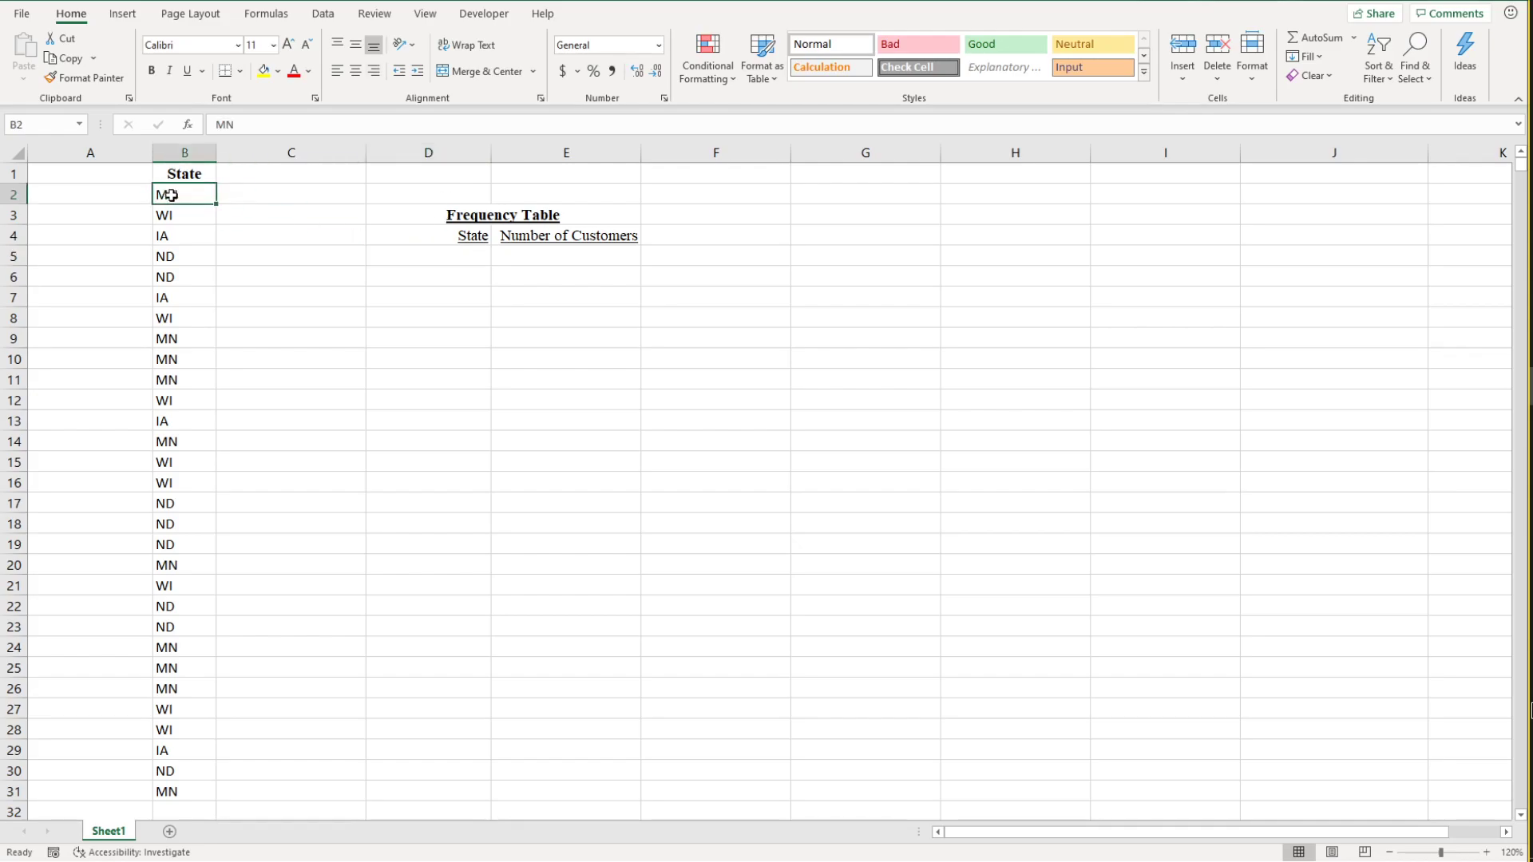
click(186, 215)
click(176, 254)
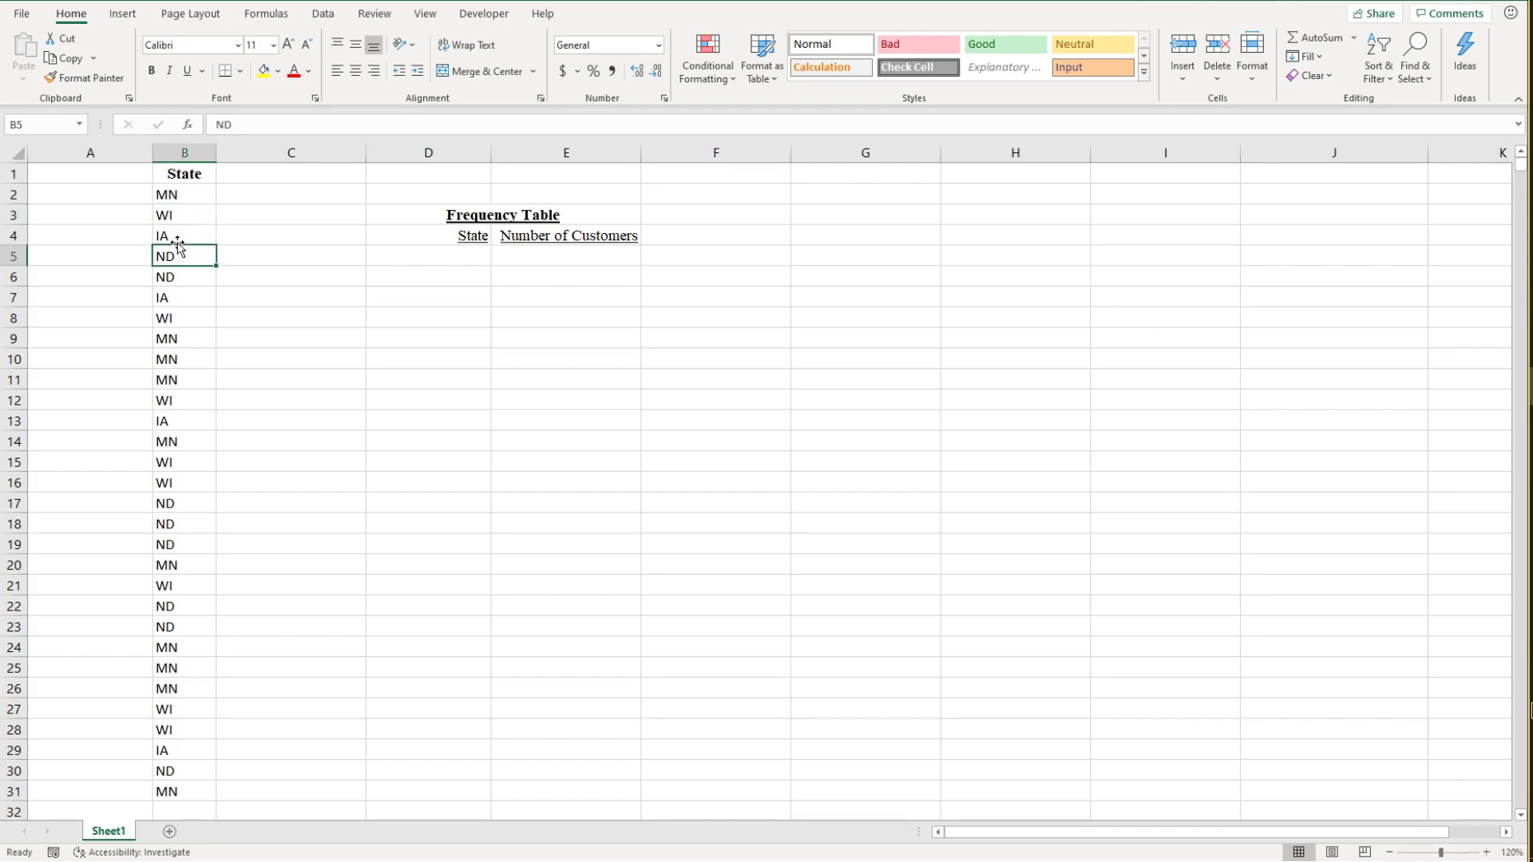
click(174, 276)
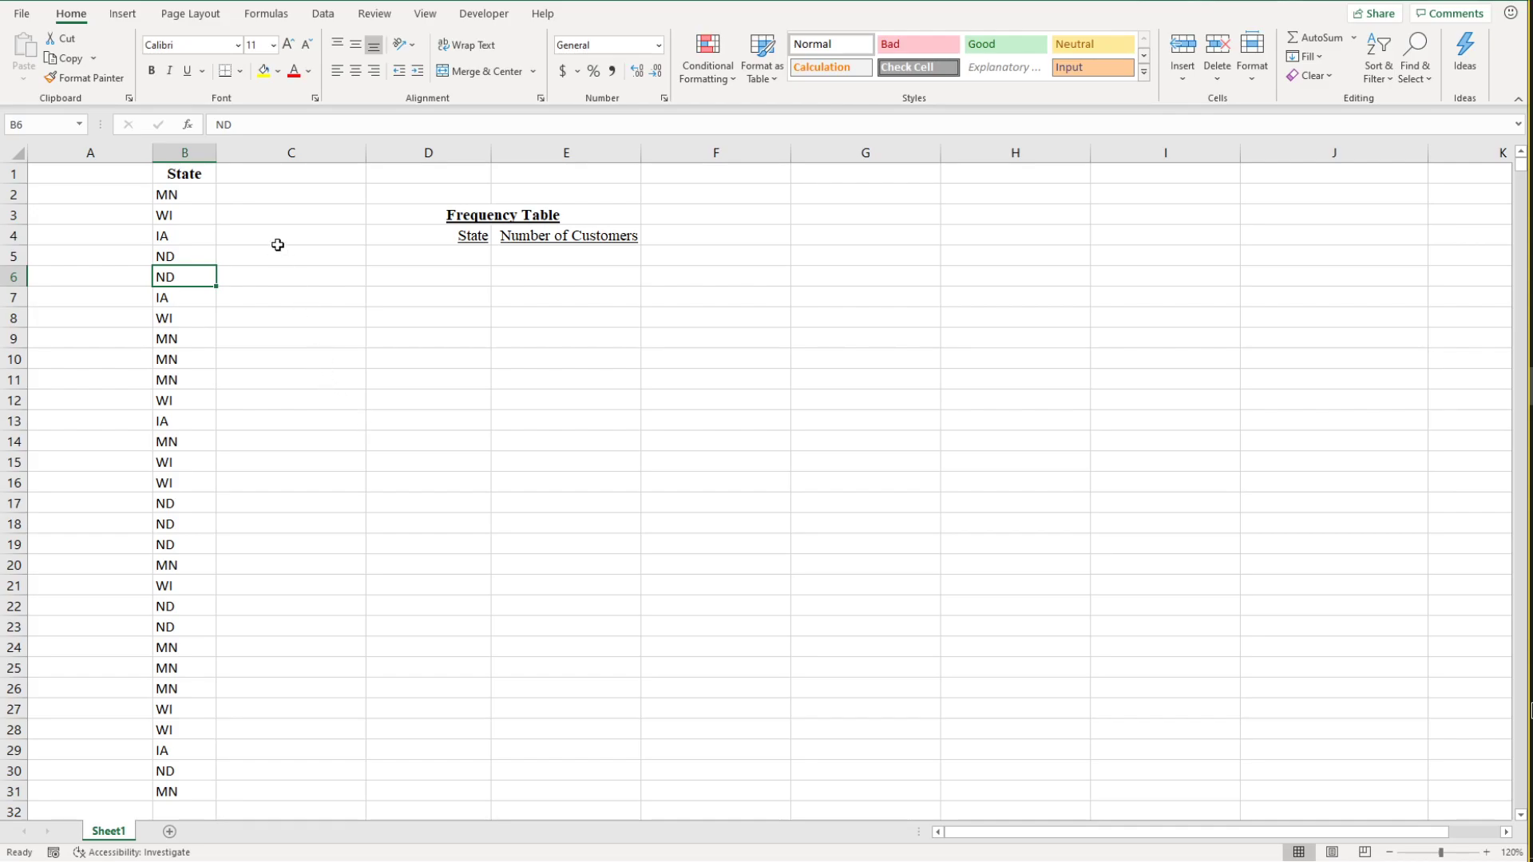
Step: Copy the whole State column B and paste it into column G
click(183, 149)
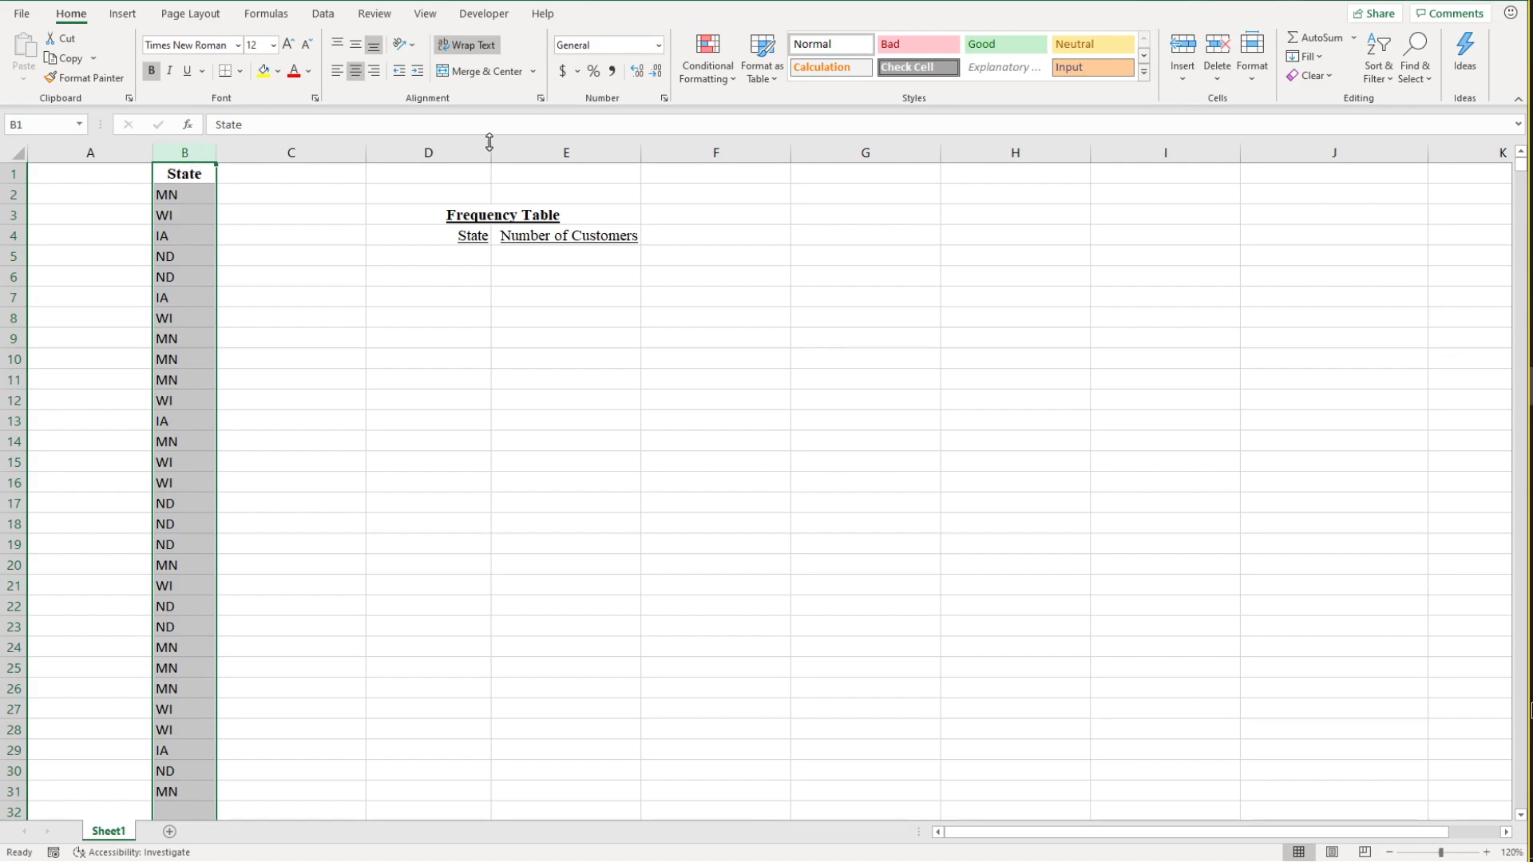
key(ctrl+c)
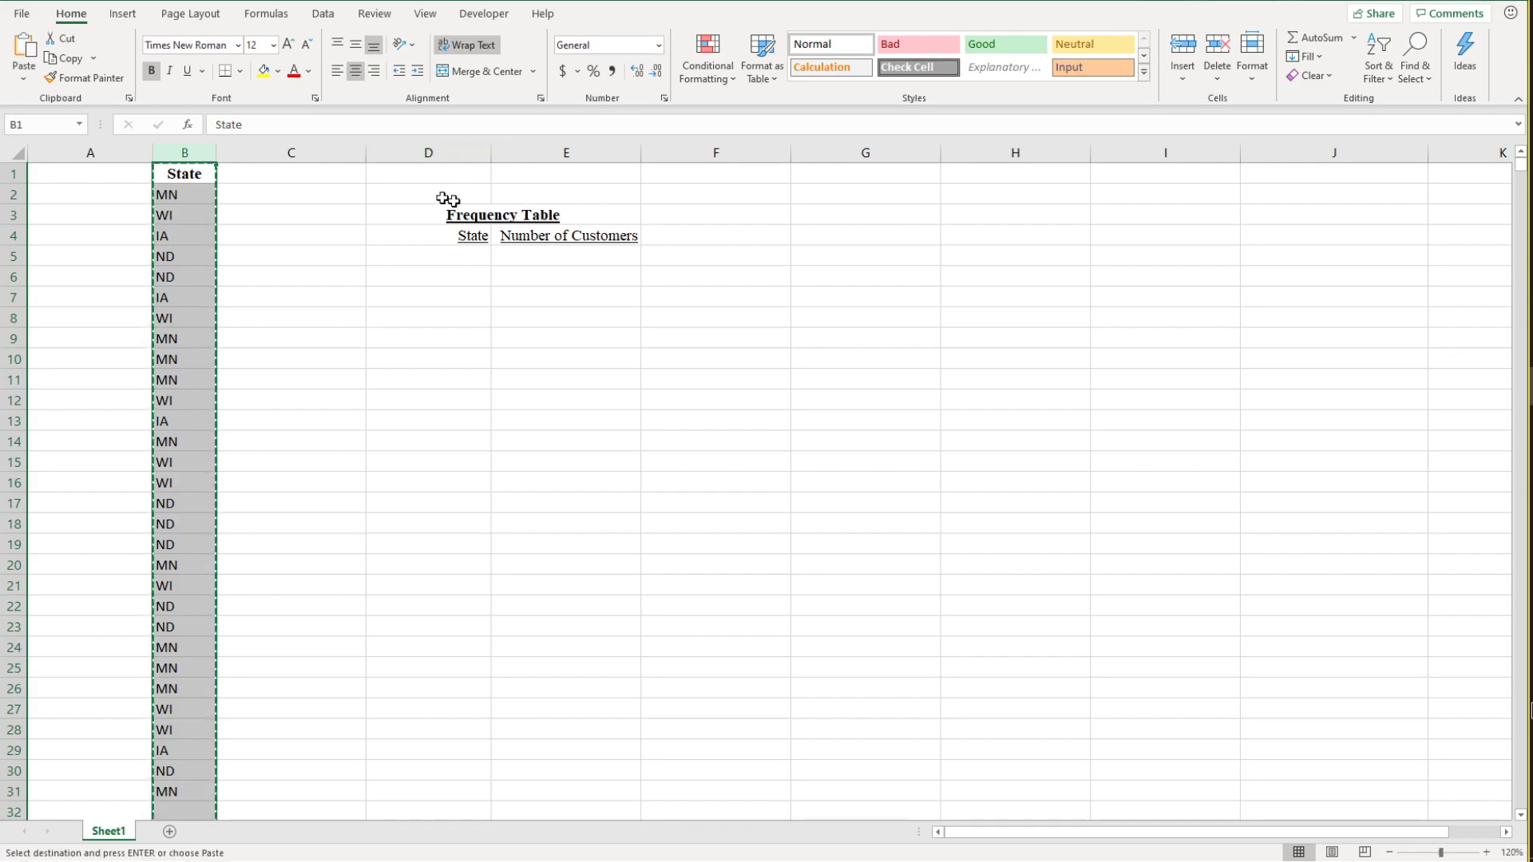
click(866, 153)
key(ctrl+v)
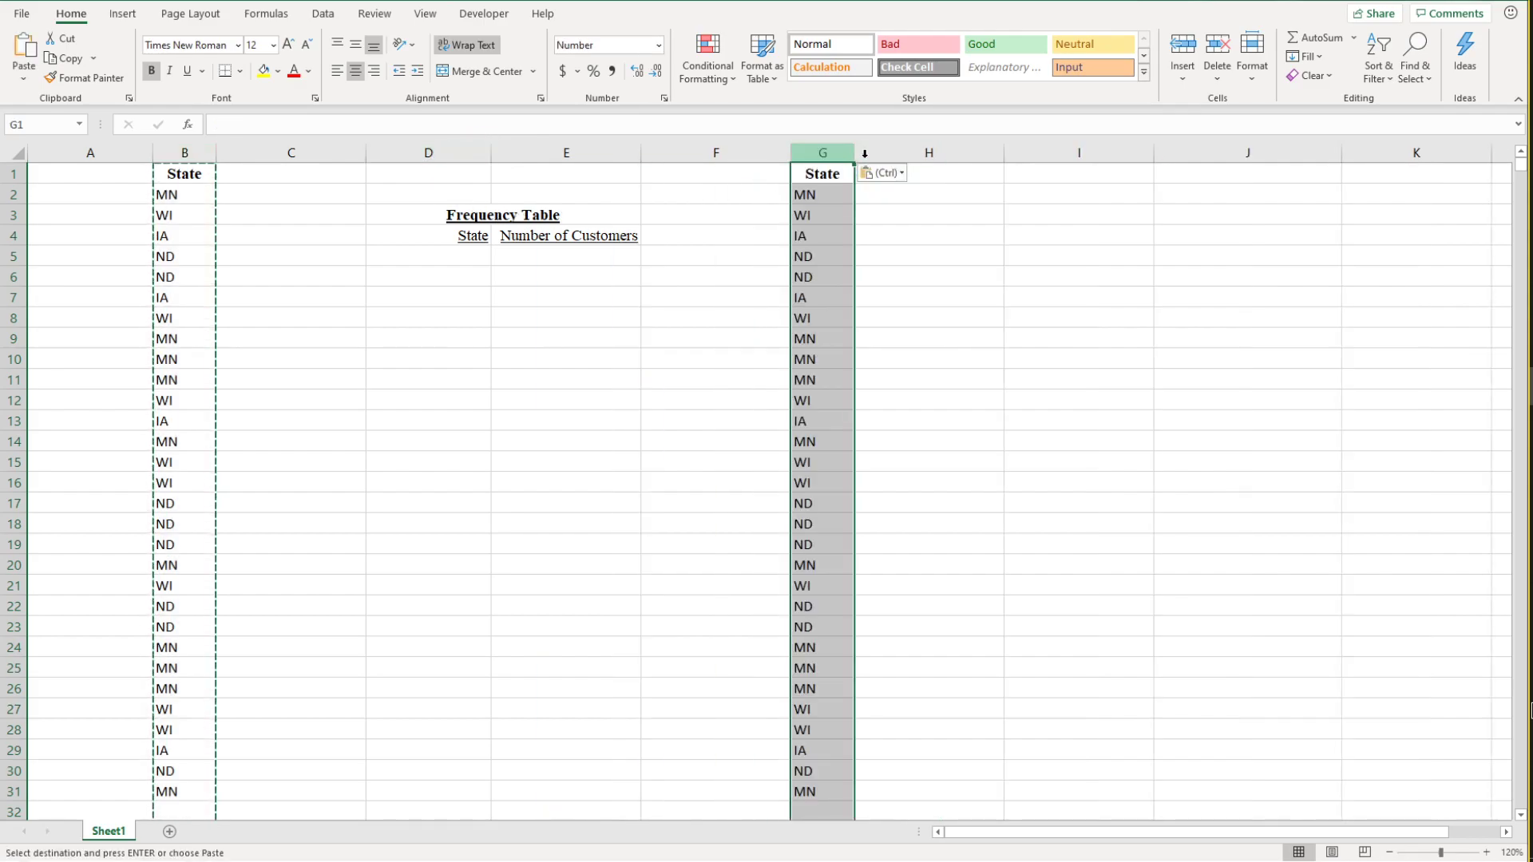
click(883, 250)
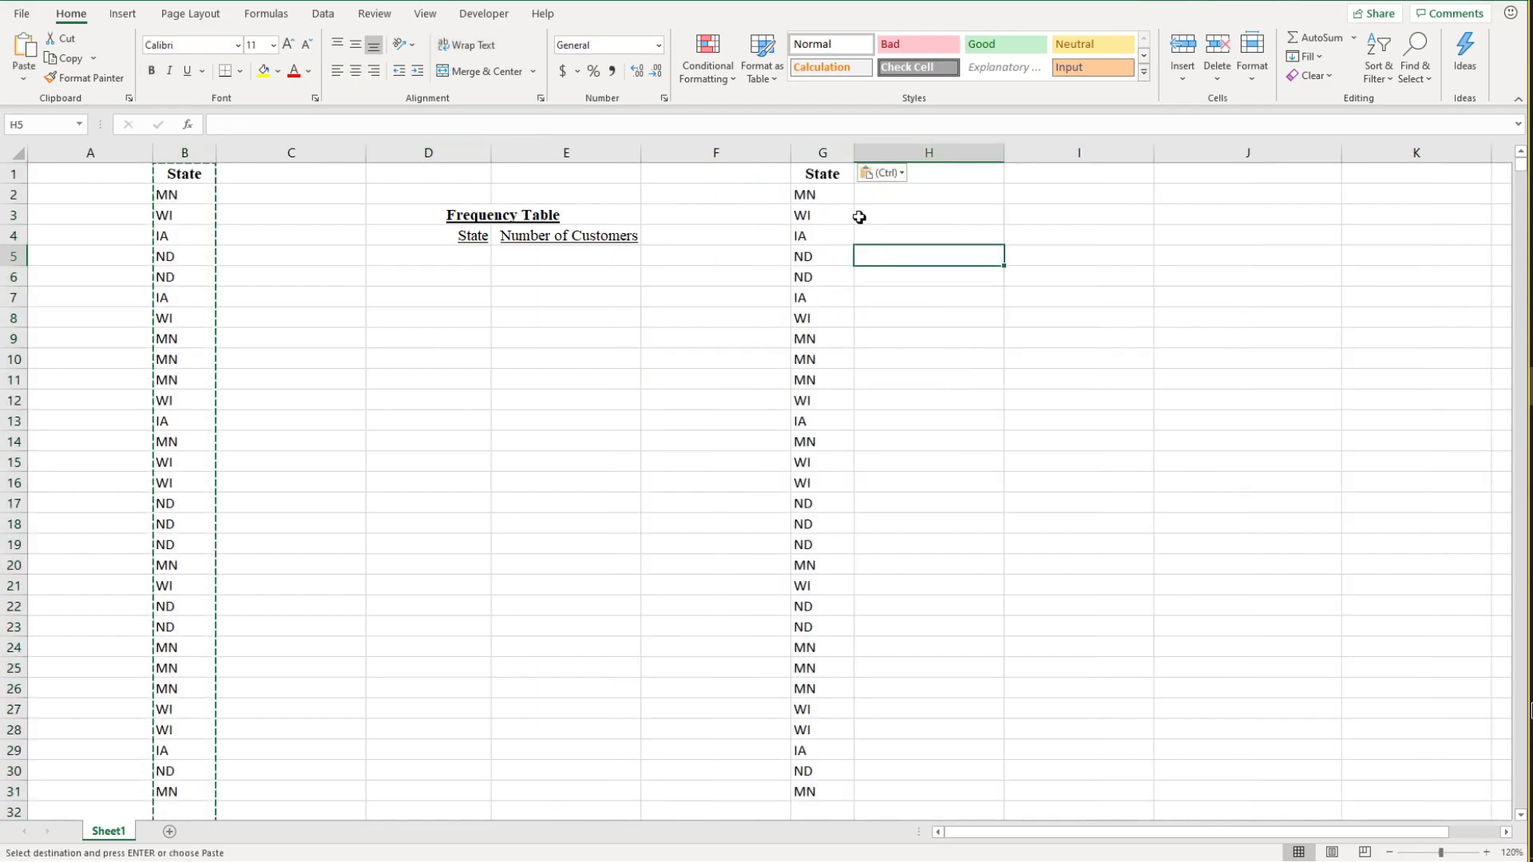
Step: Remove duplicate values from the copied State list in G1:G31, treating the first row as a header
click(807, 175)
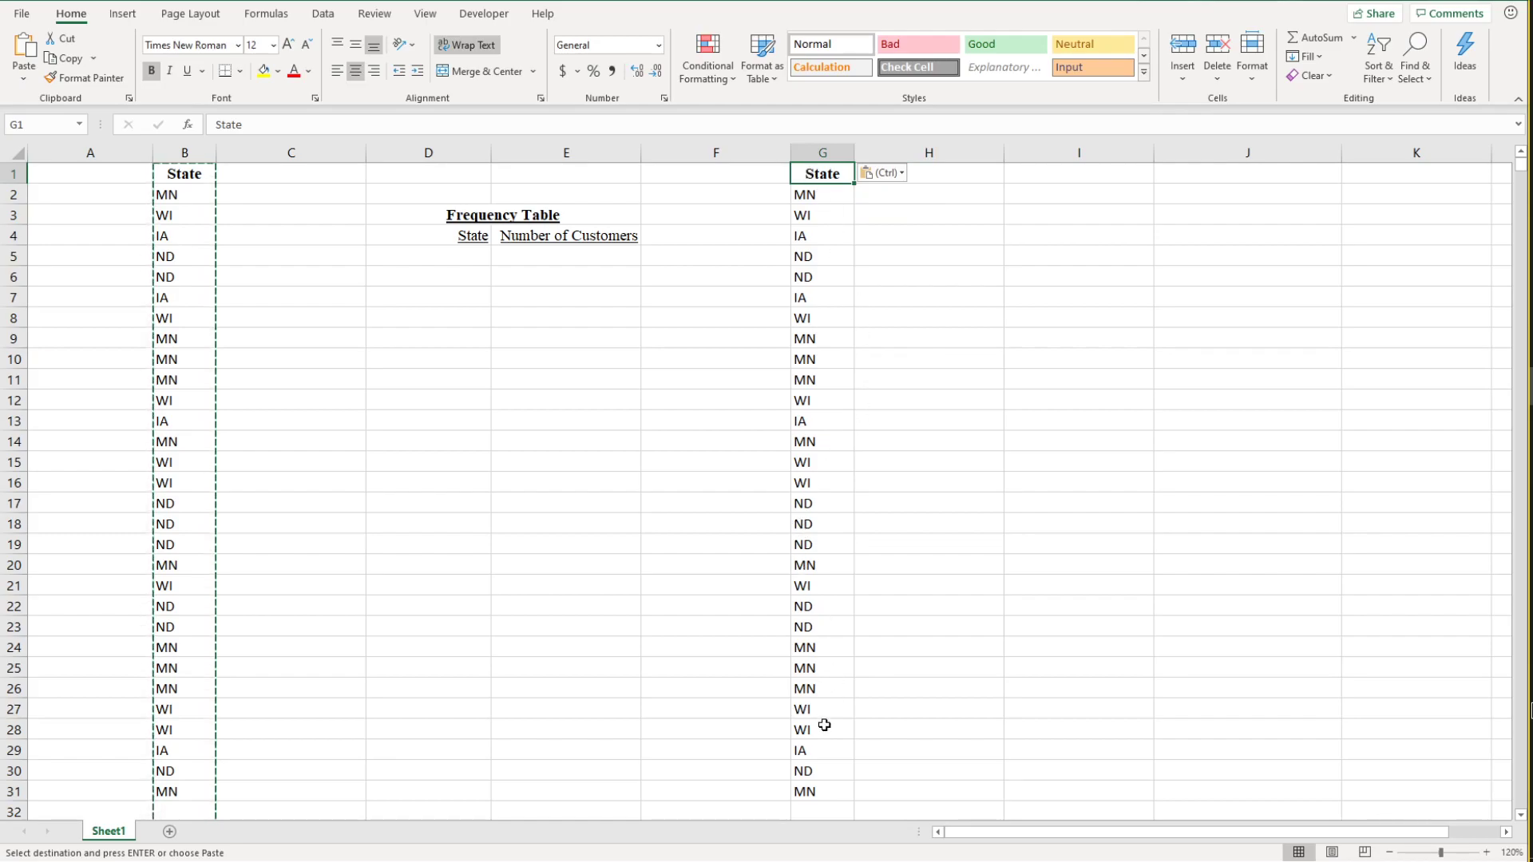
drag(828, 789, 843, 176)
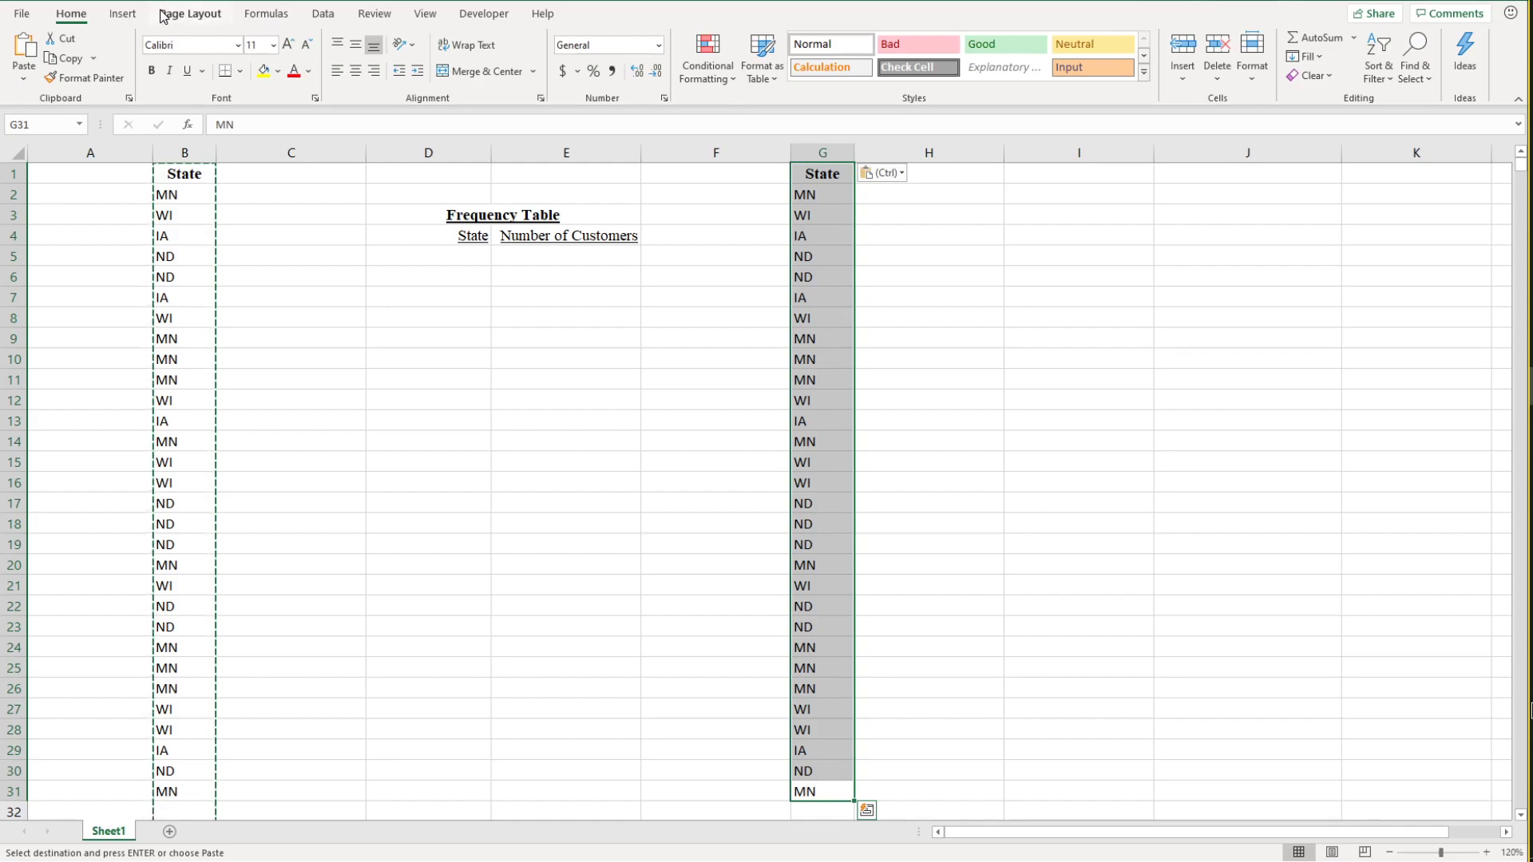
click(321, 15)
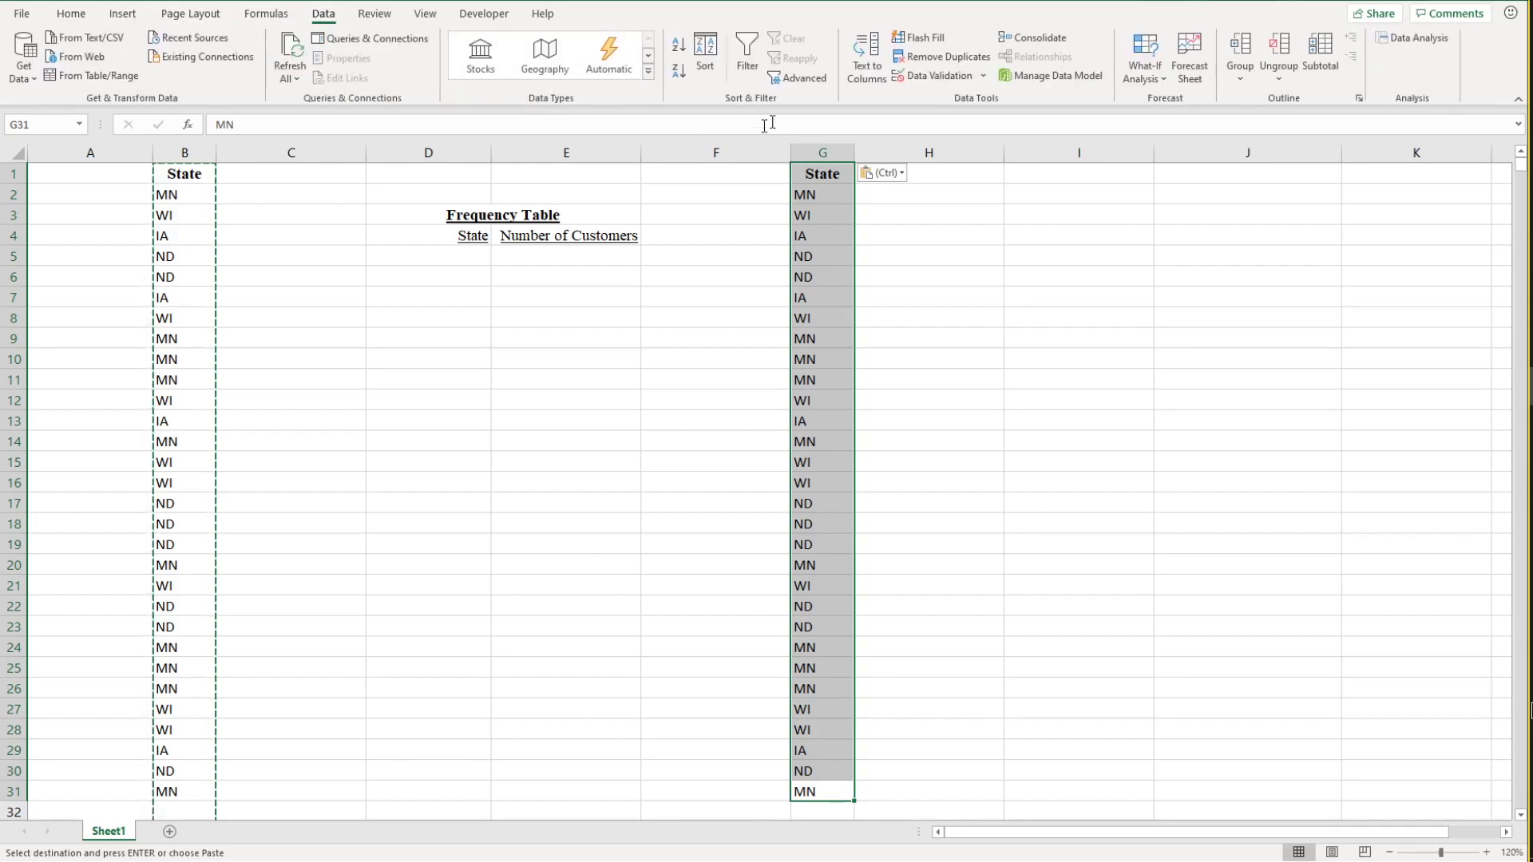
click(936, 58)
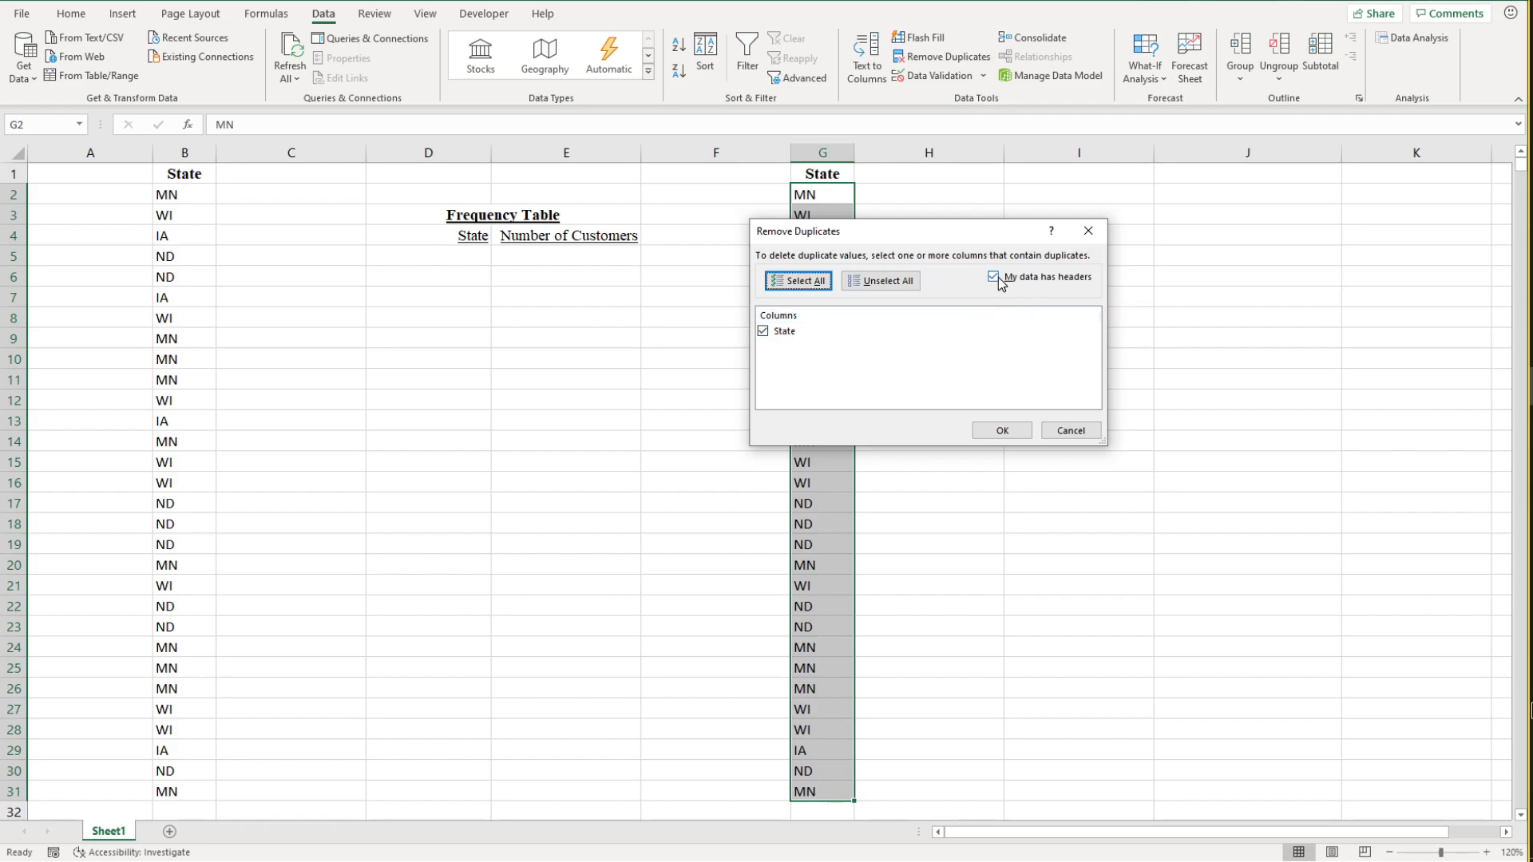
click(1003, 431)
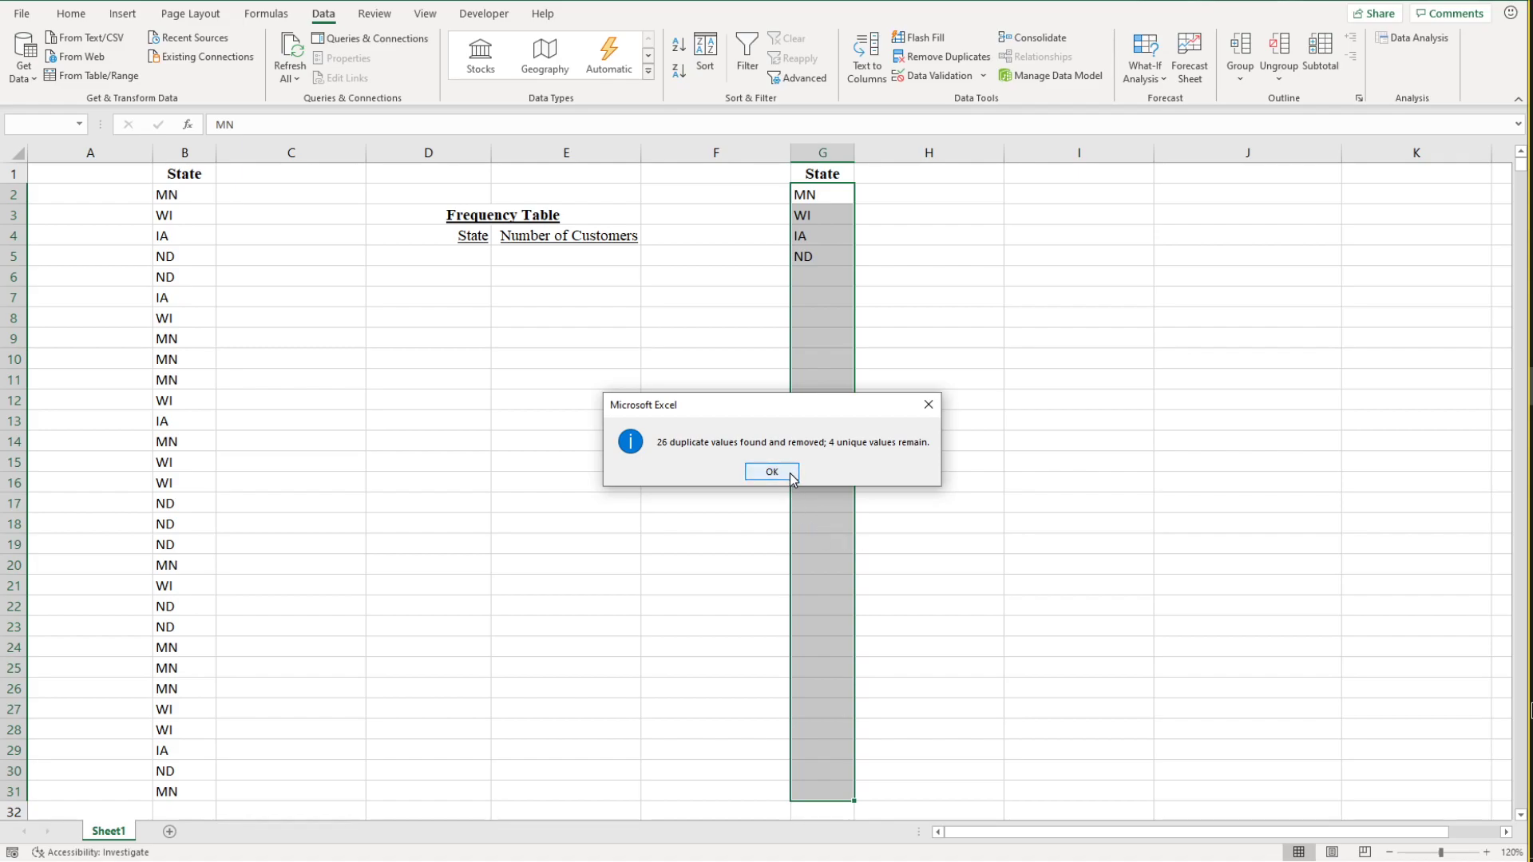
click(784, 473)
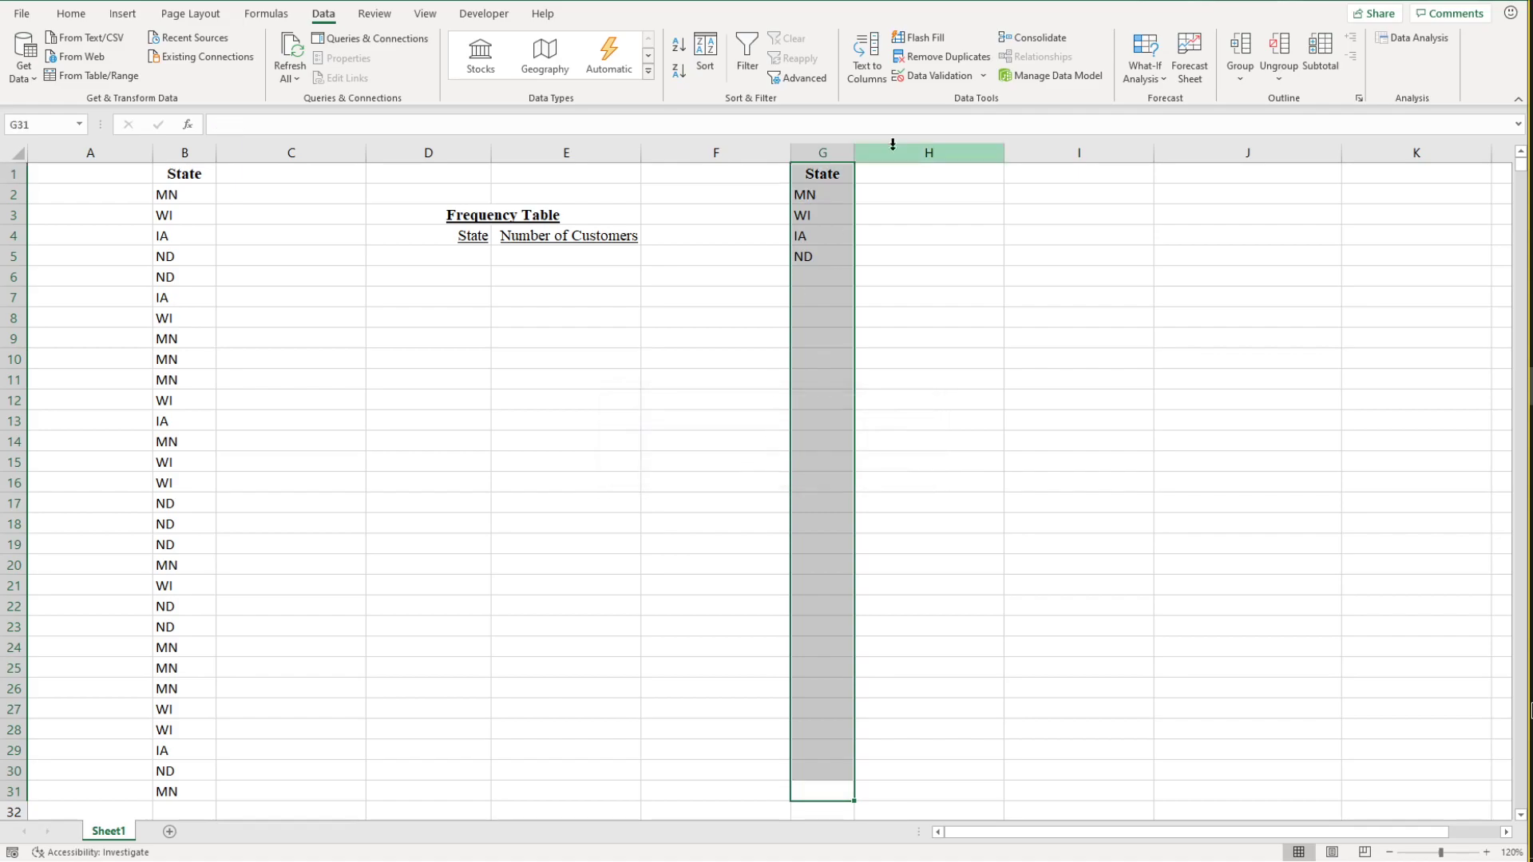
click(934, 275)
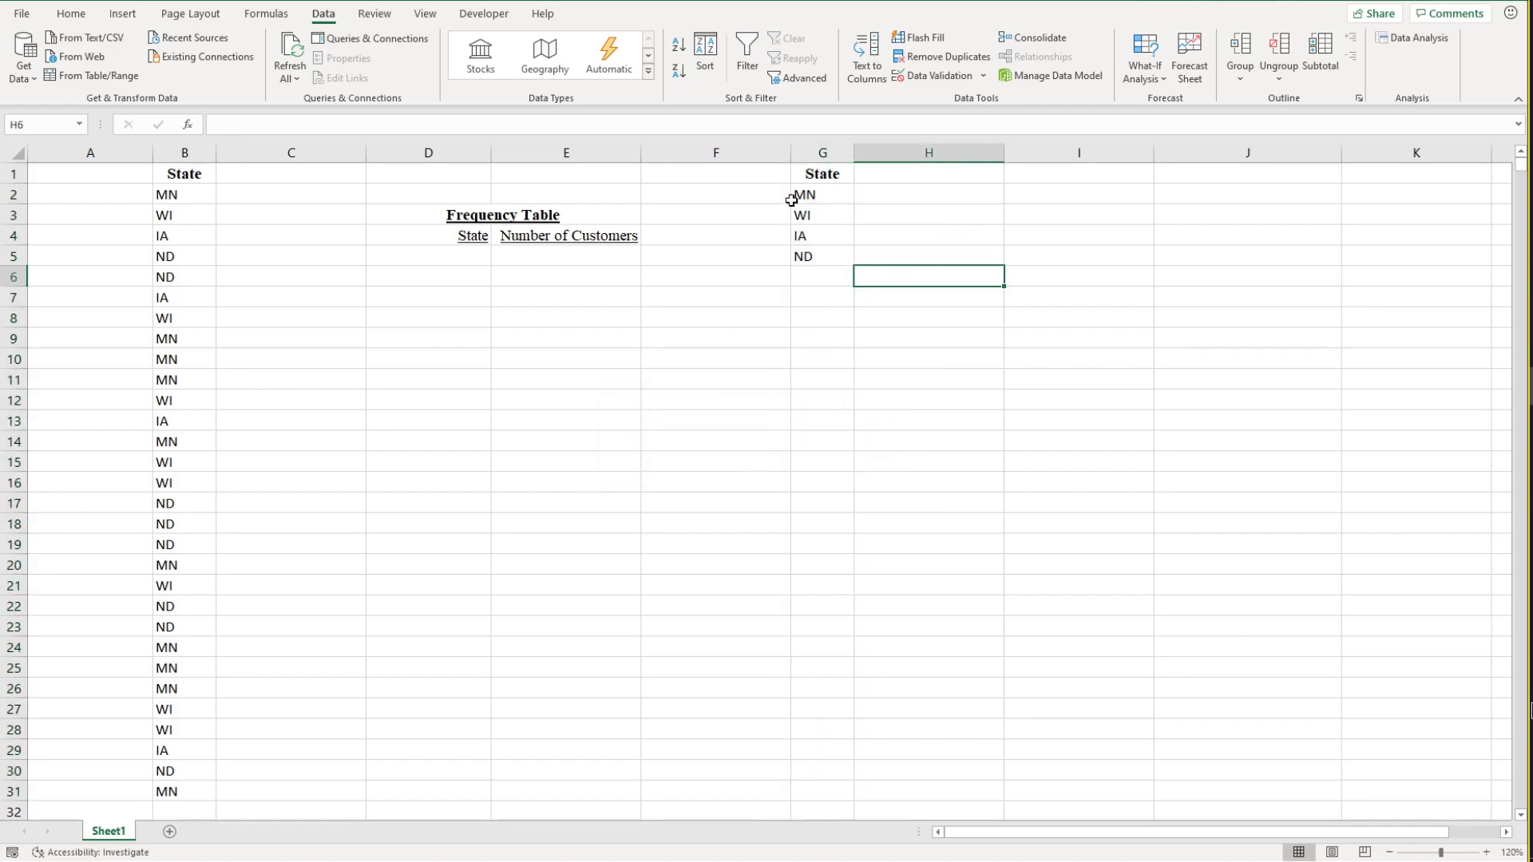
Step: Move the unique state codes from G2:G5 to D5:D8 under the State heading and right-align them
drag(818, 200, 448, 326)
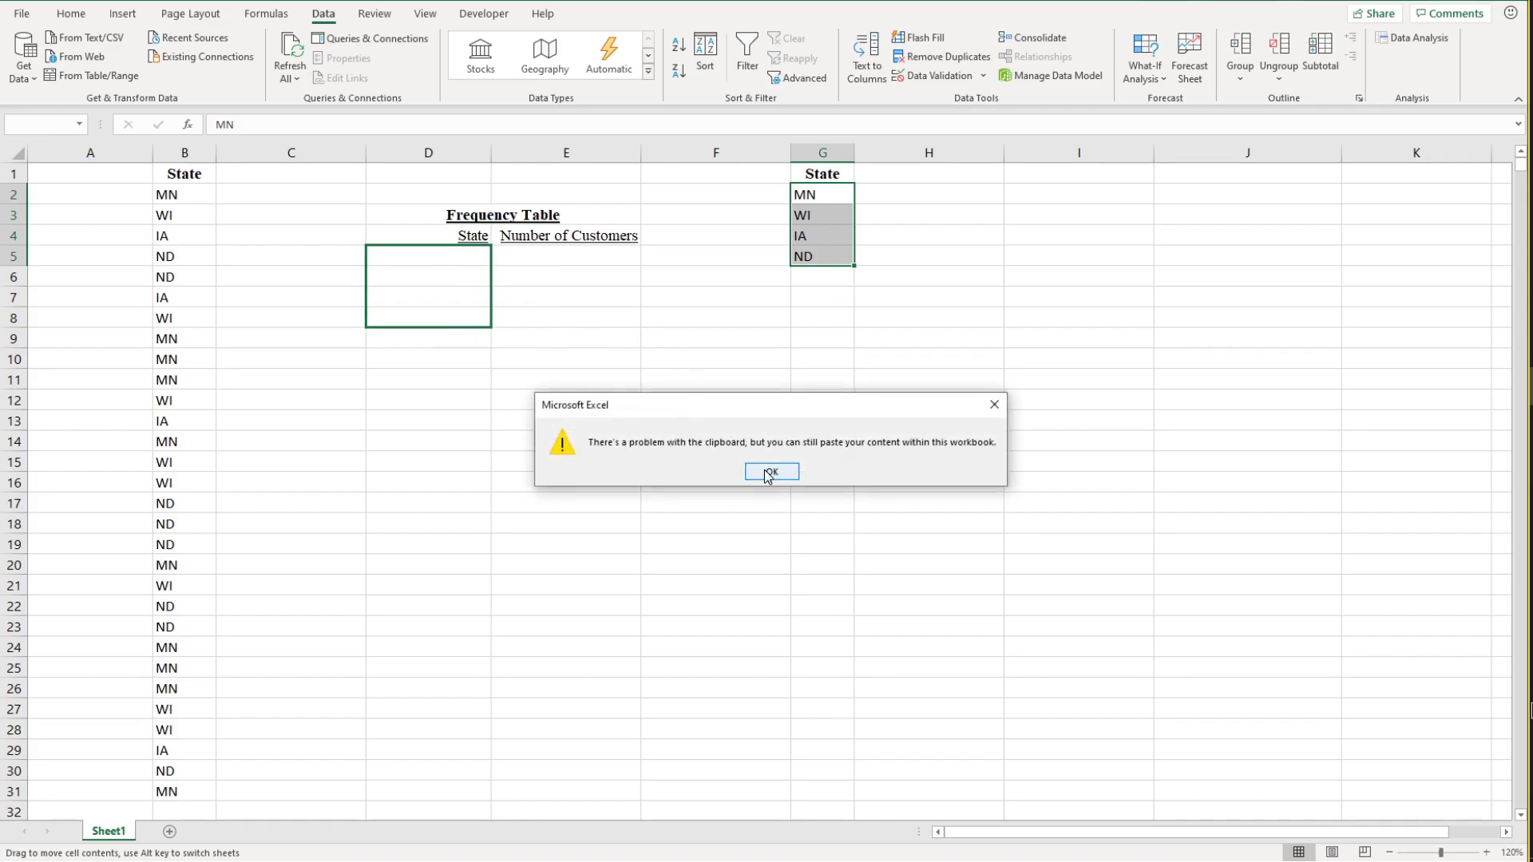
click(768, 471)
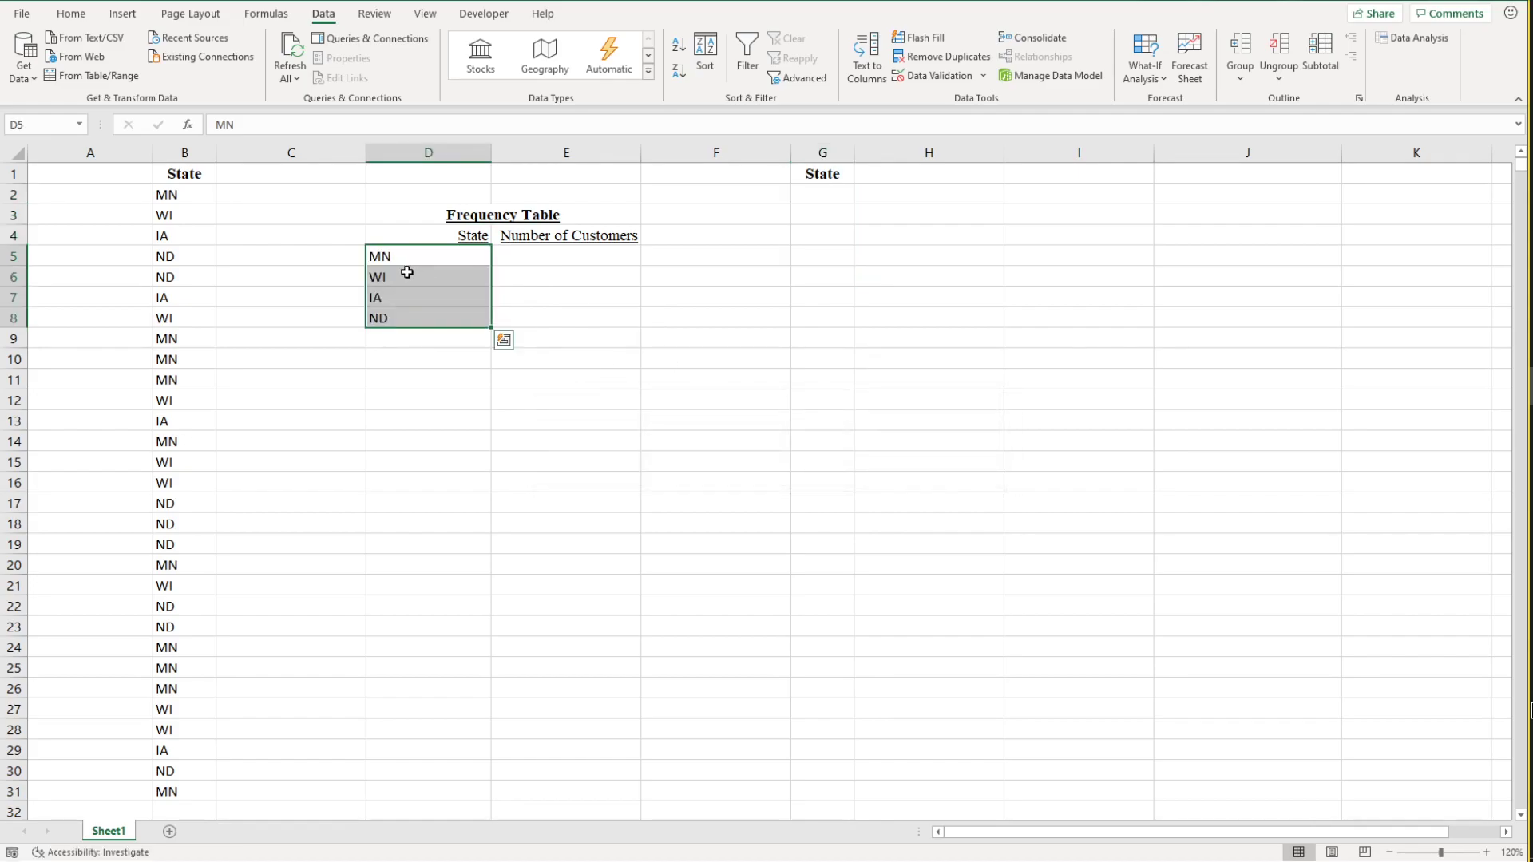
click(71, 14)
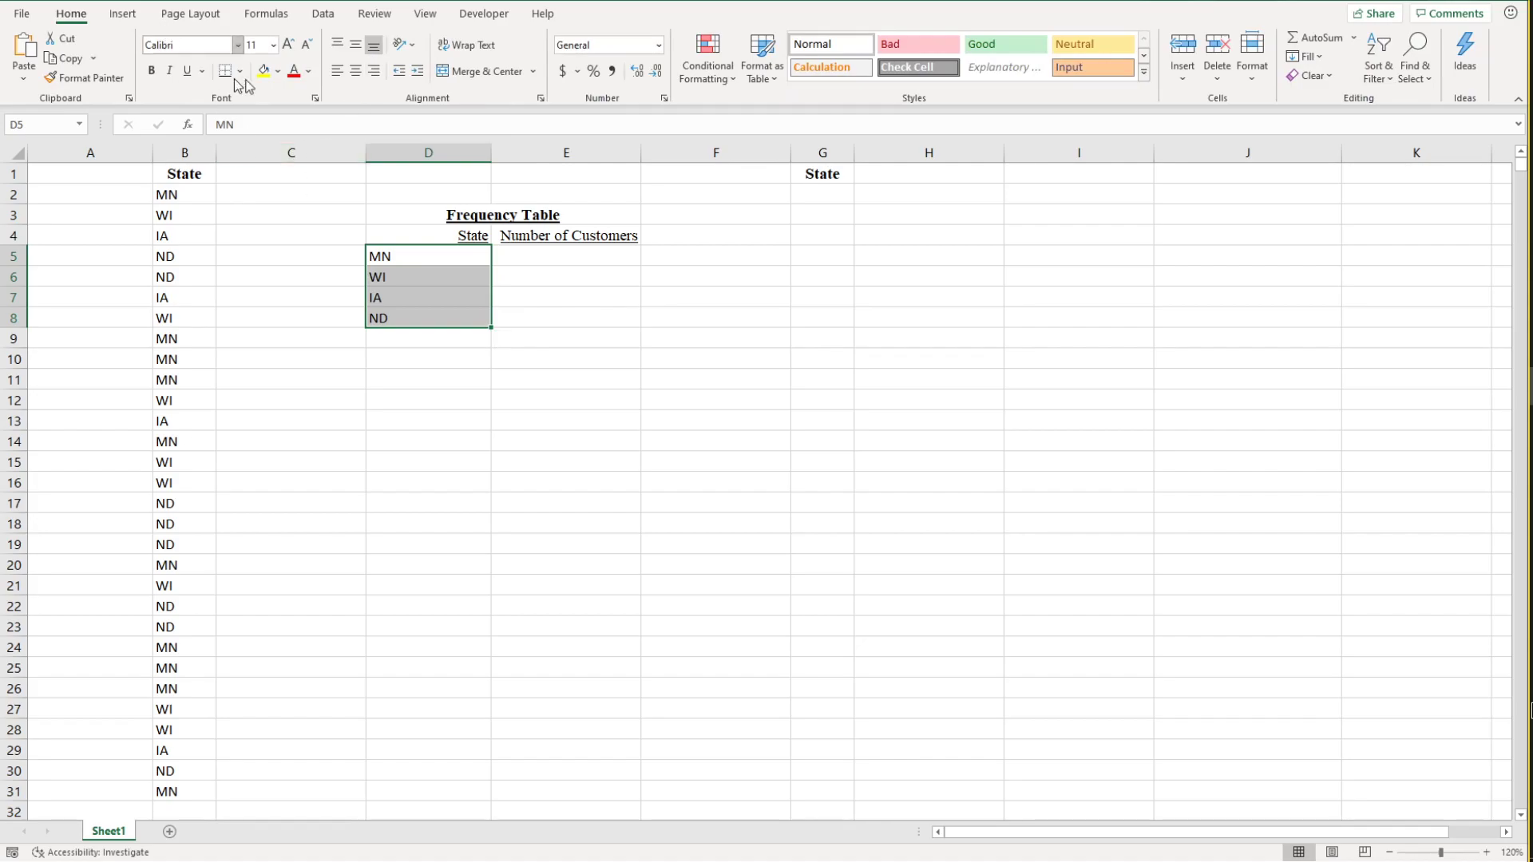
click(375, 74)
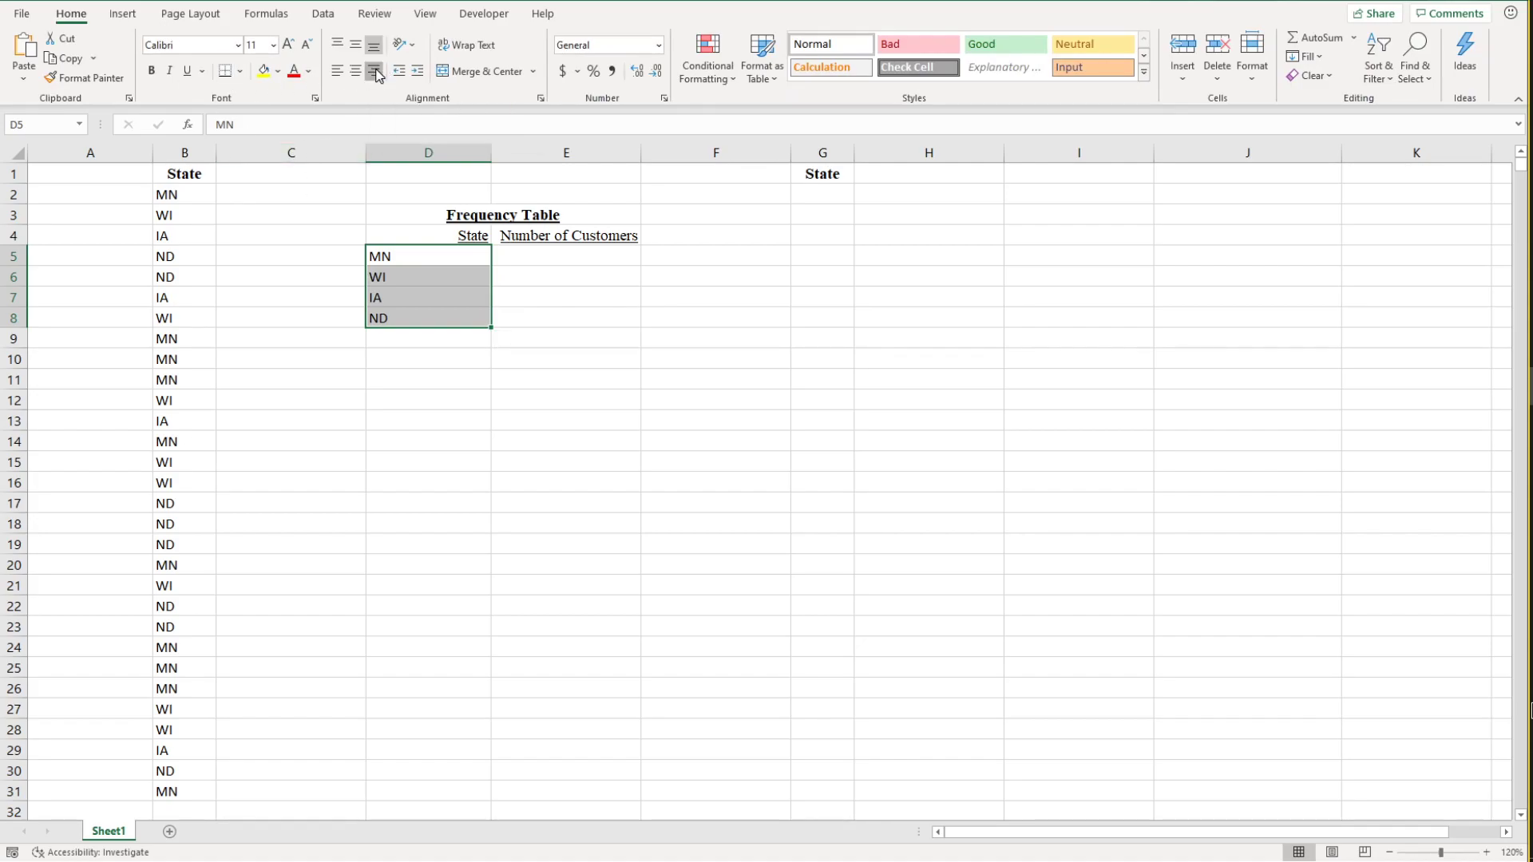
click(540, 542)
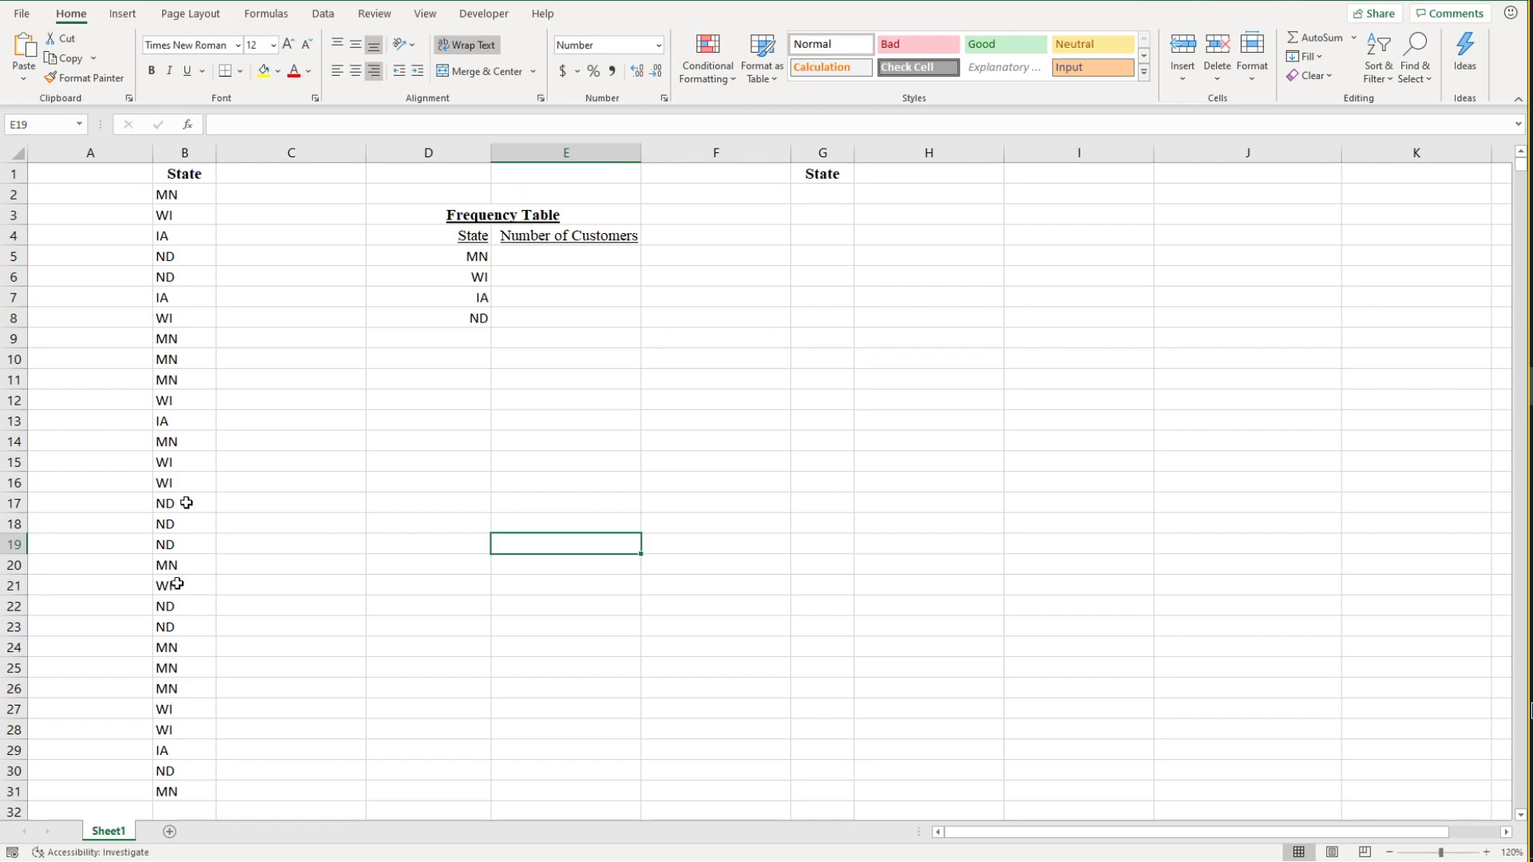
Step: Examine the MN entries in column B that belong in the MN customer count
click(323, 14)
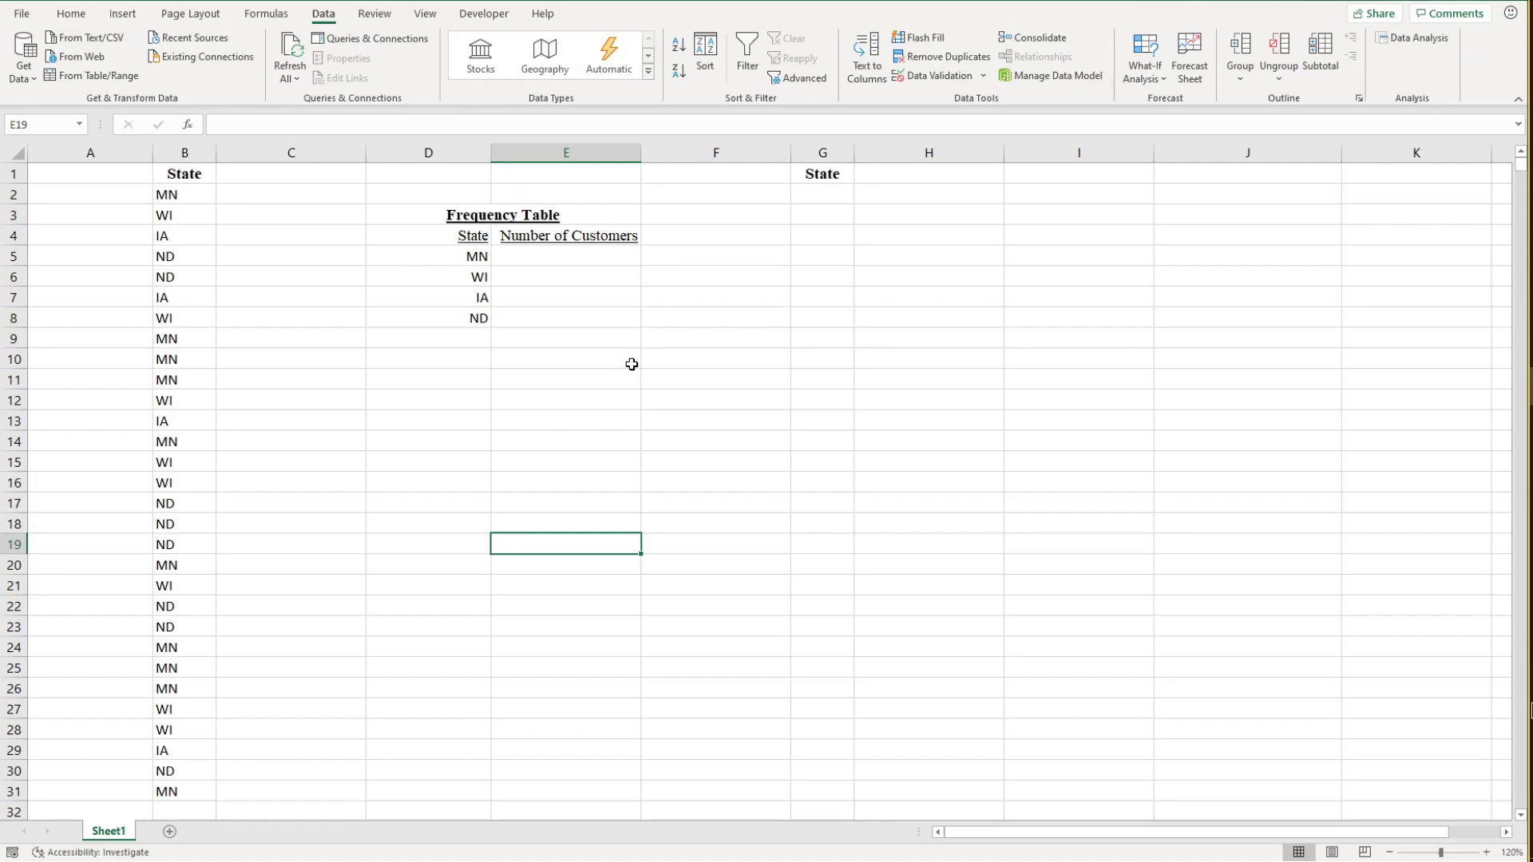
click(596, 380)
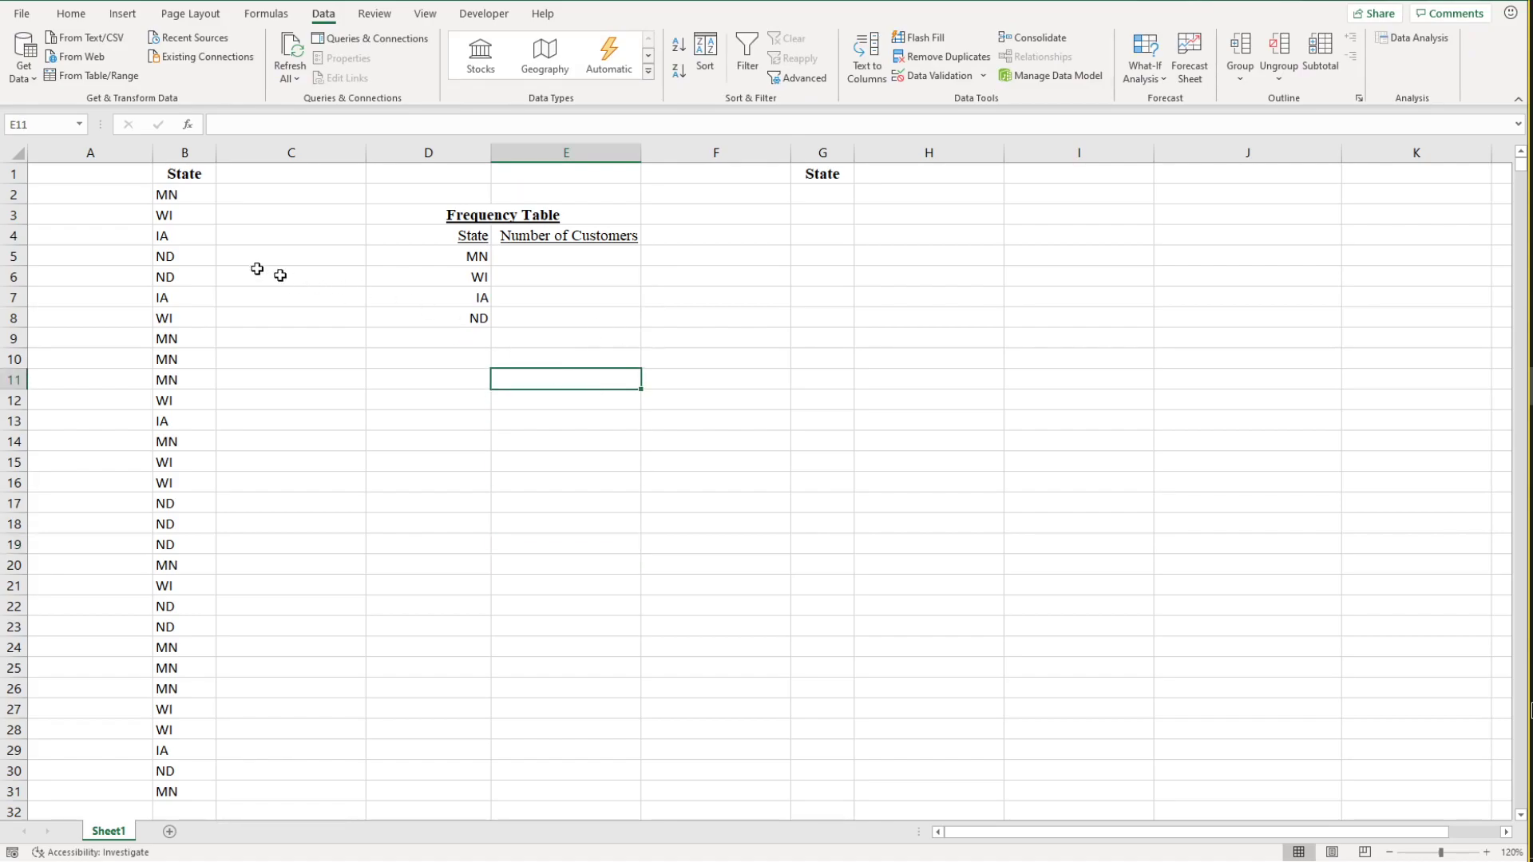
click(532, 255)
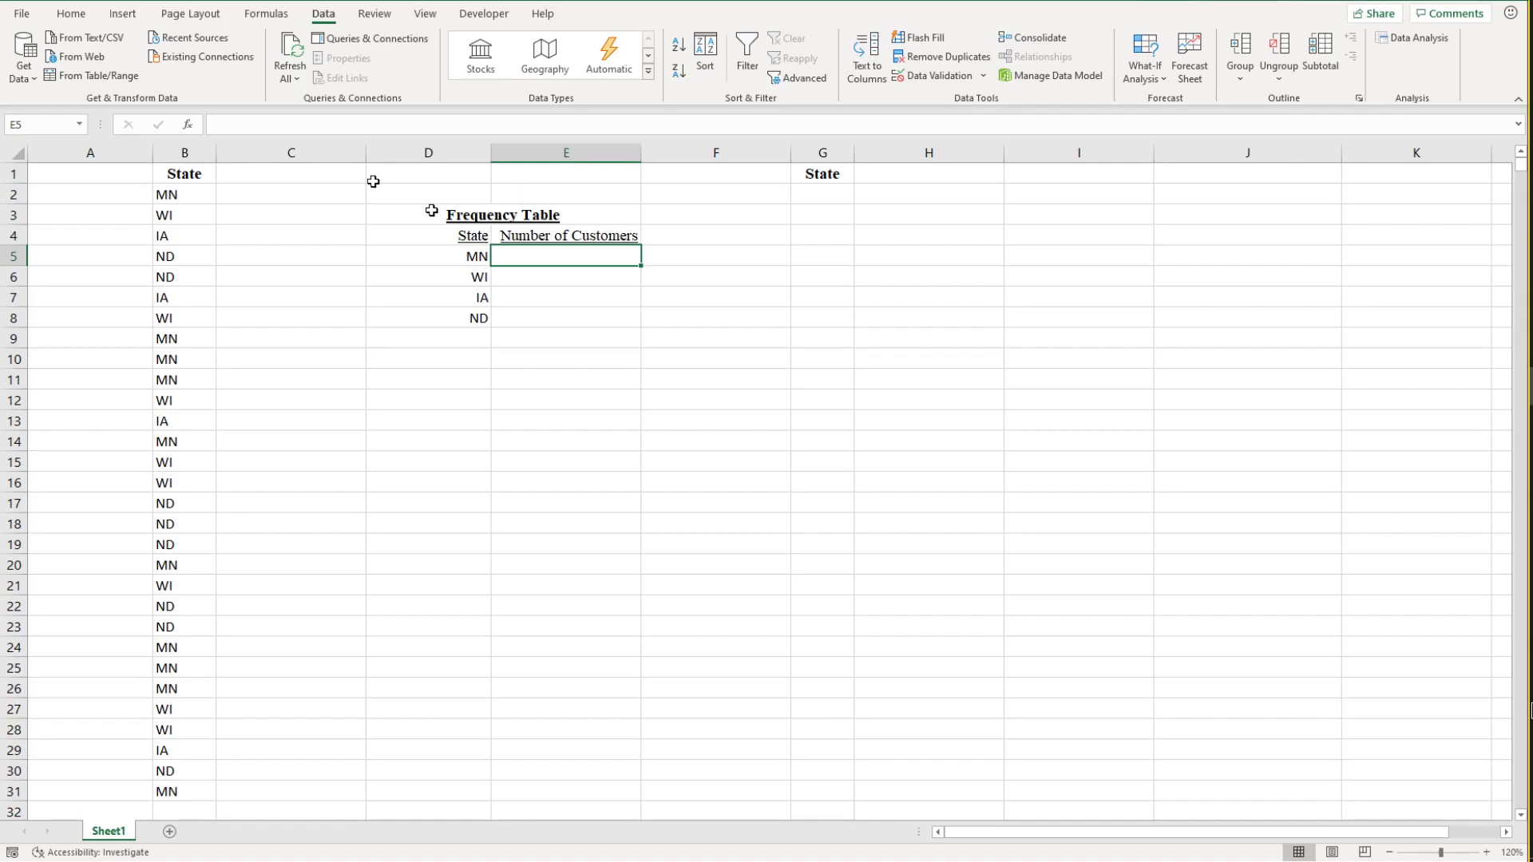
click(188, 195)
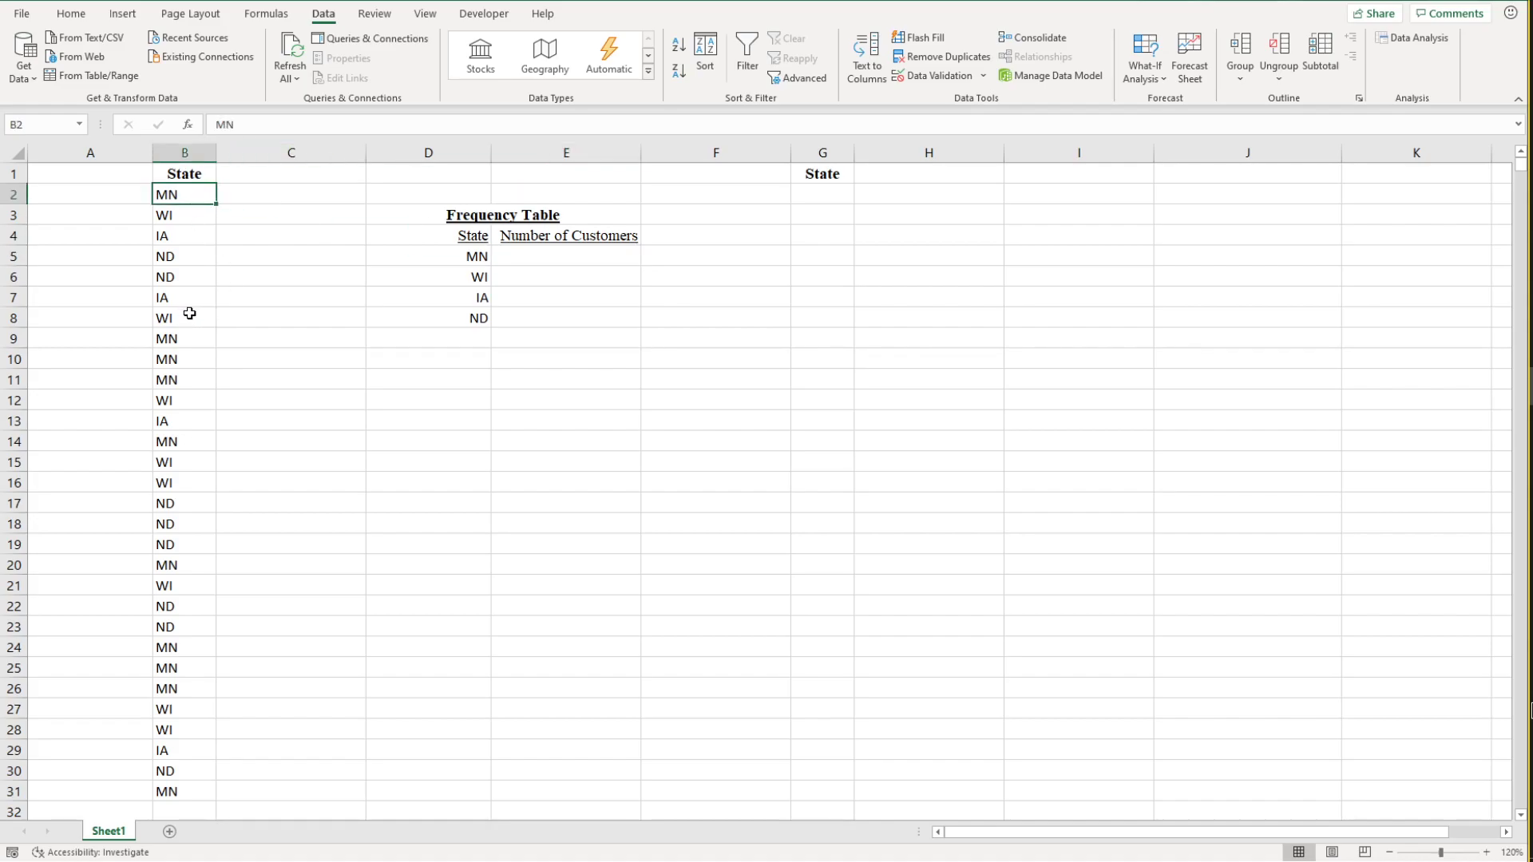
click(189, 340)
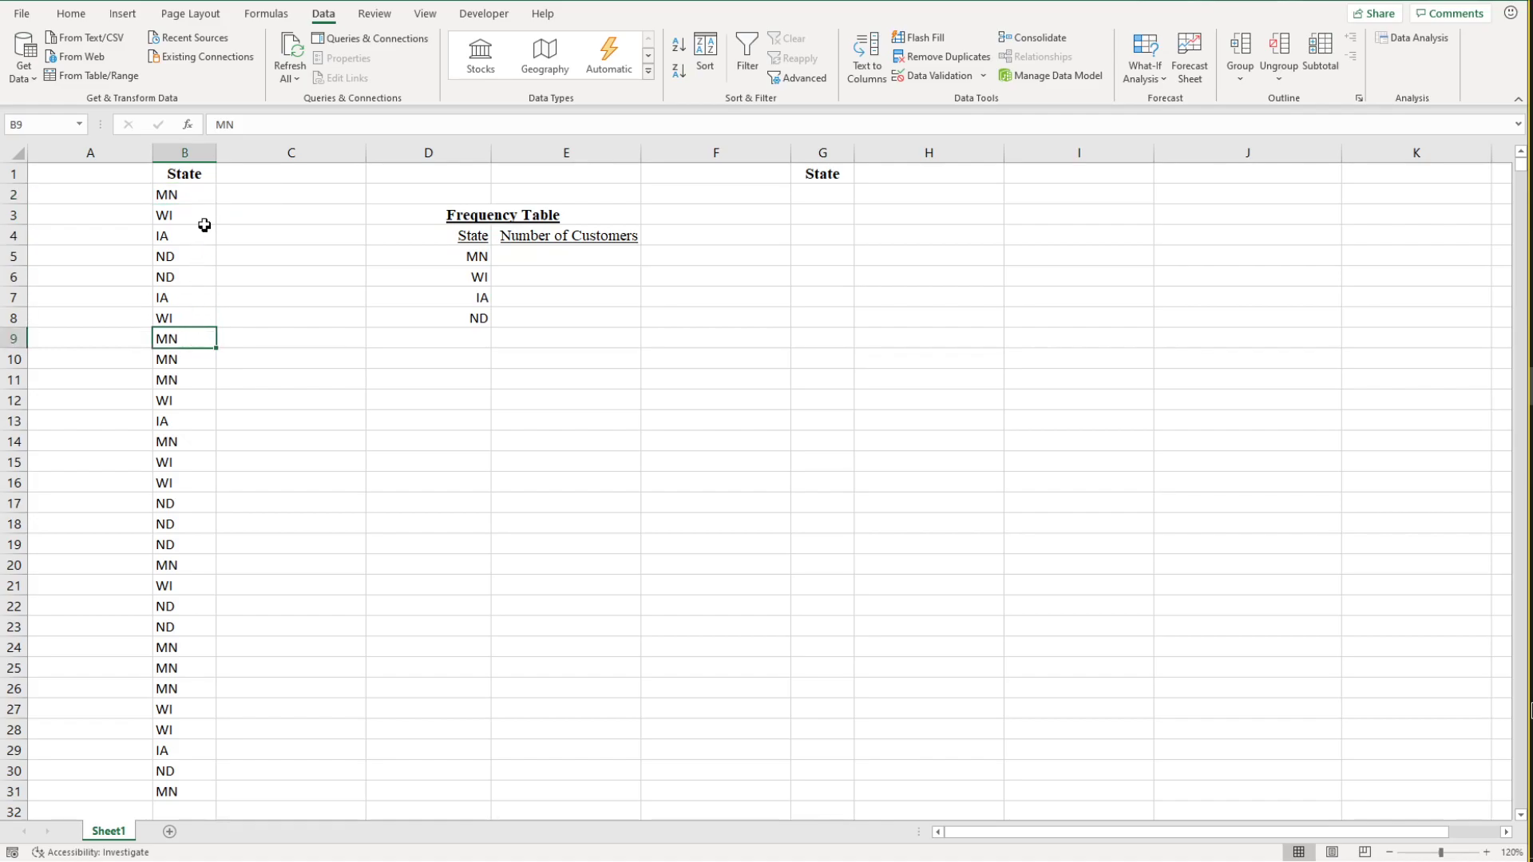
click(189, 359)
click(188, 382)
click(180, 441)
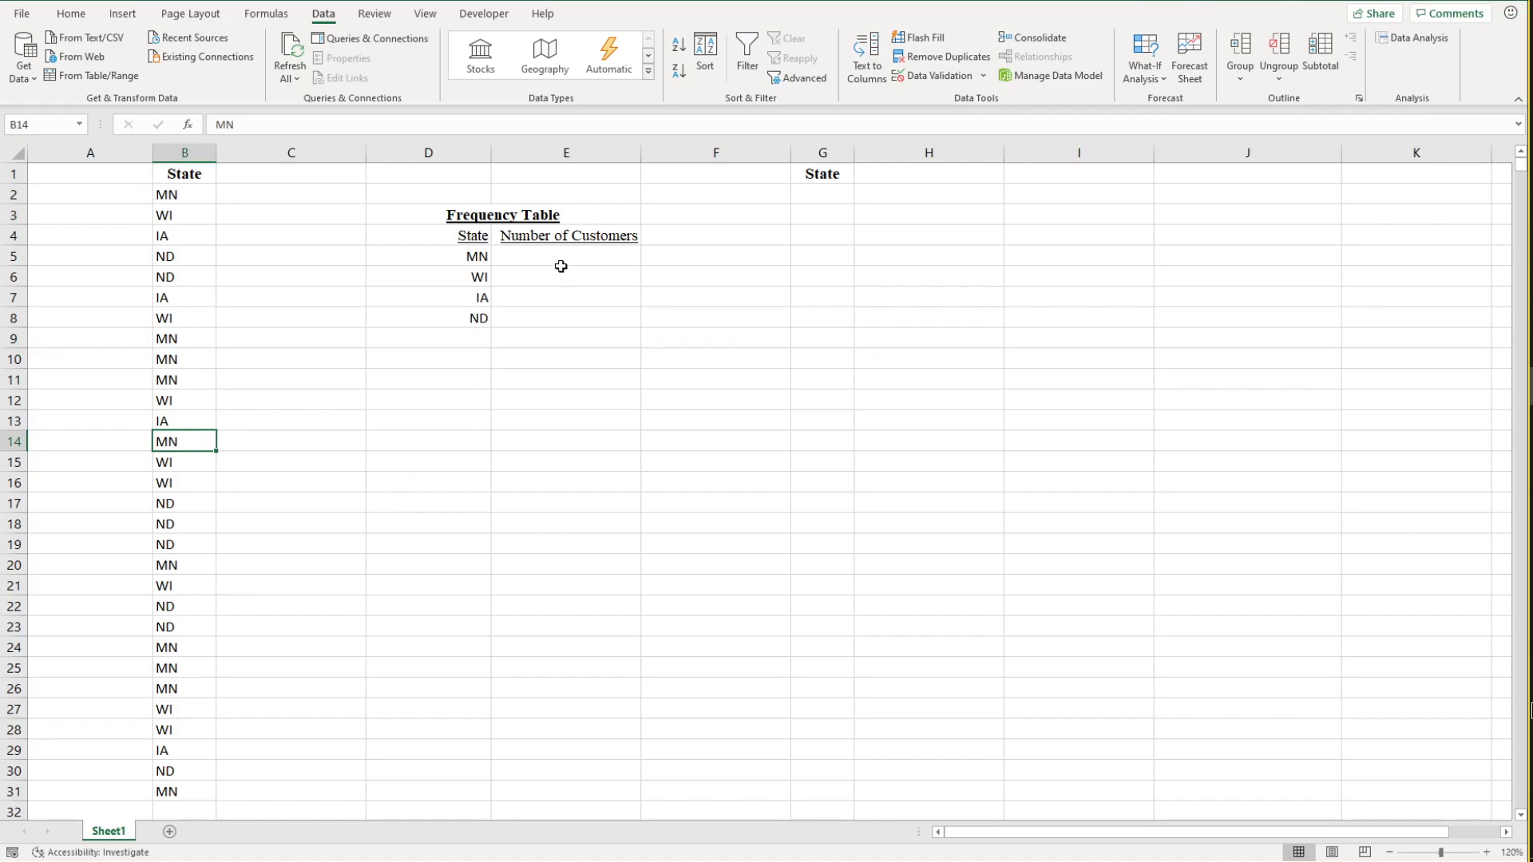
Step: Delete the leftover State heading in cell G1
click(816, 172)
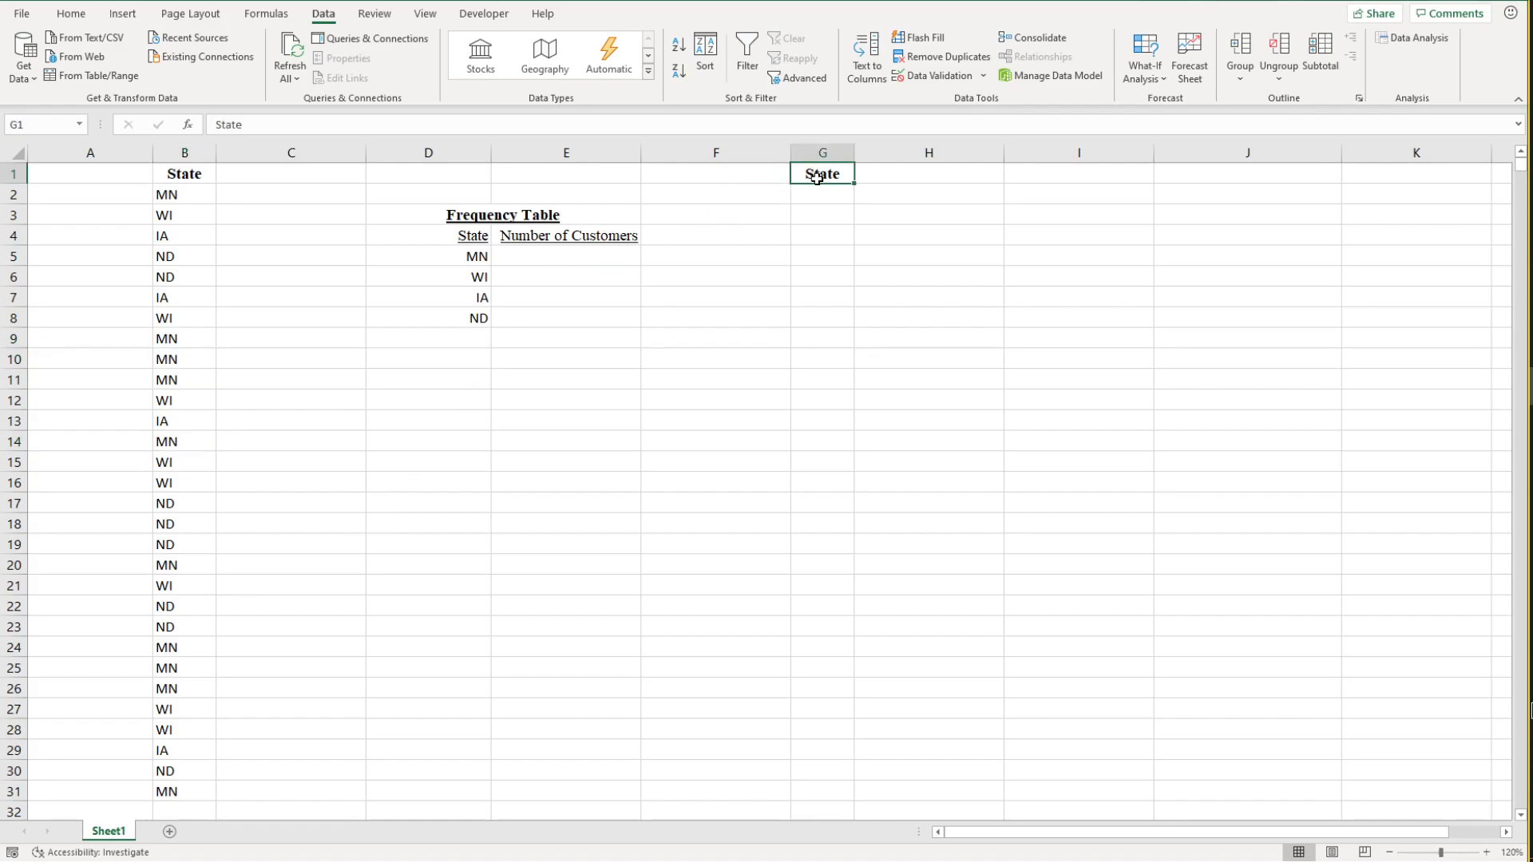
key(Delete)
Step: Enter the formula =COUNTIF(B2:B31,D5) in E5 to count the MN customers
click(563, 258)
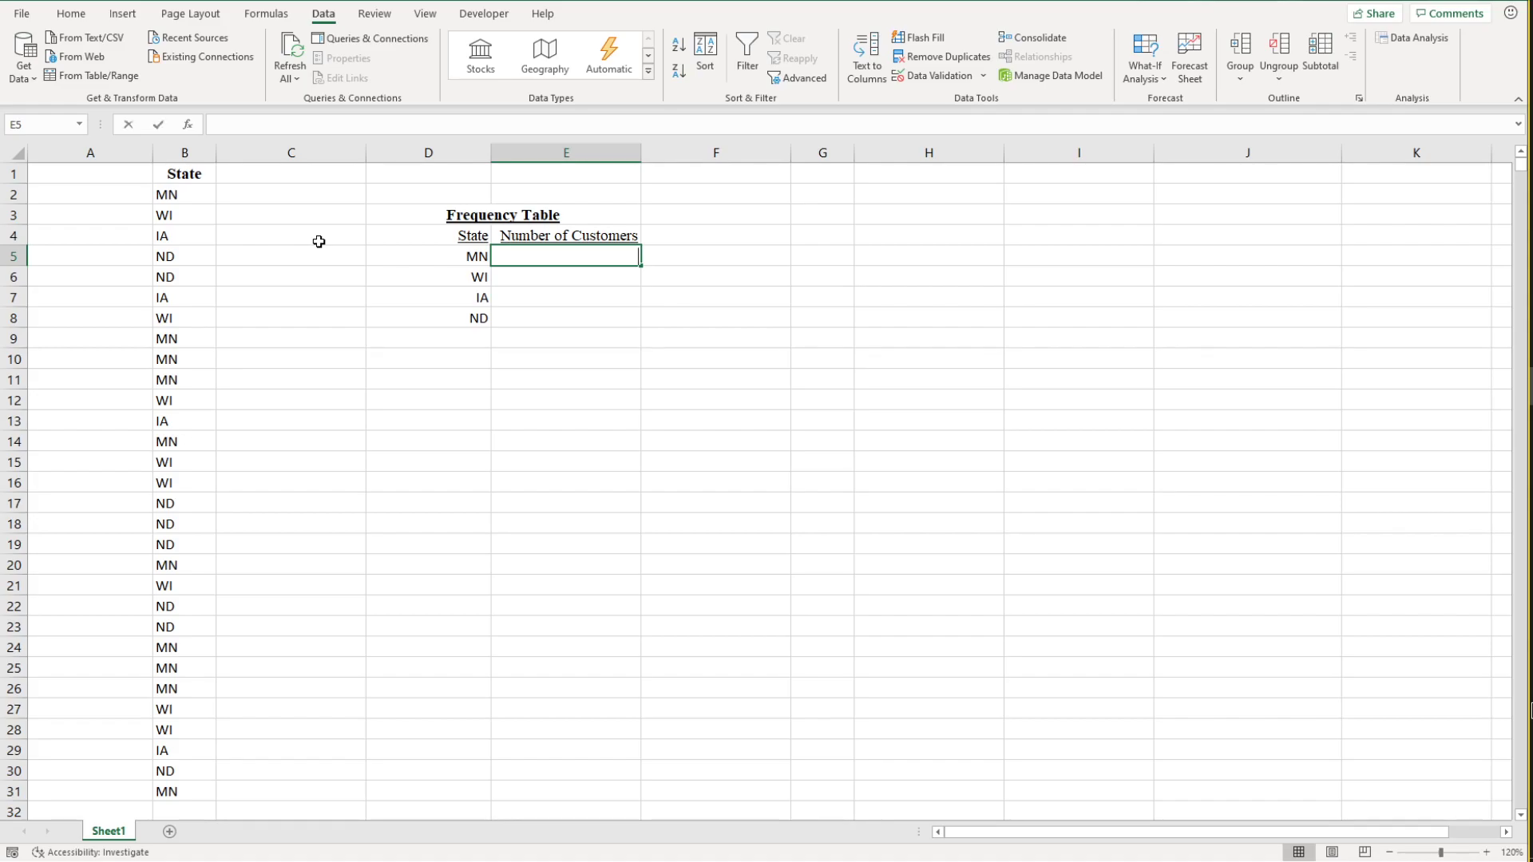
text(=)
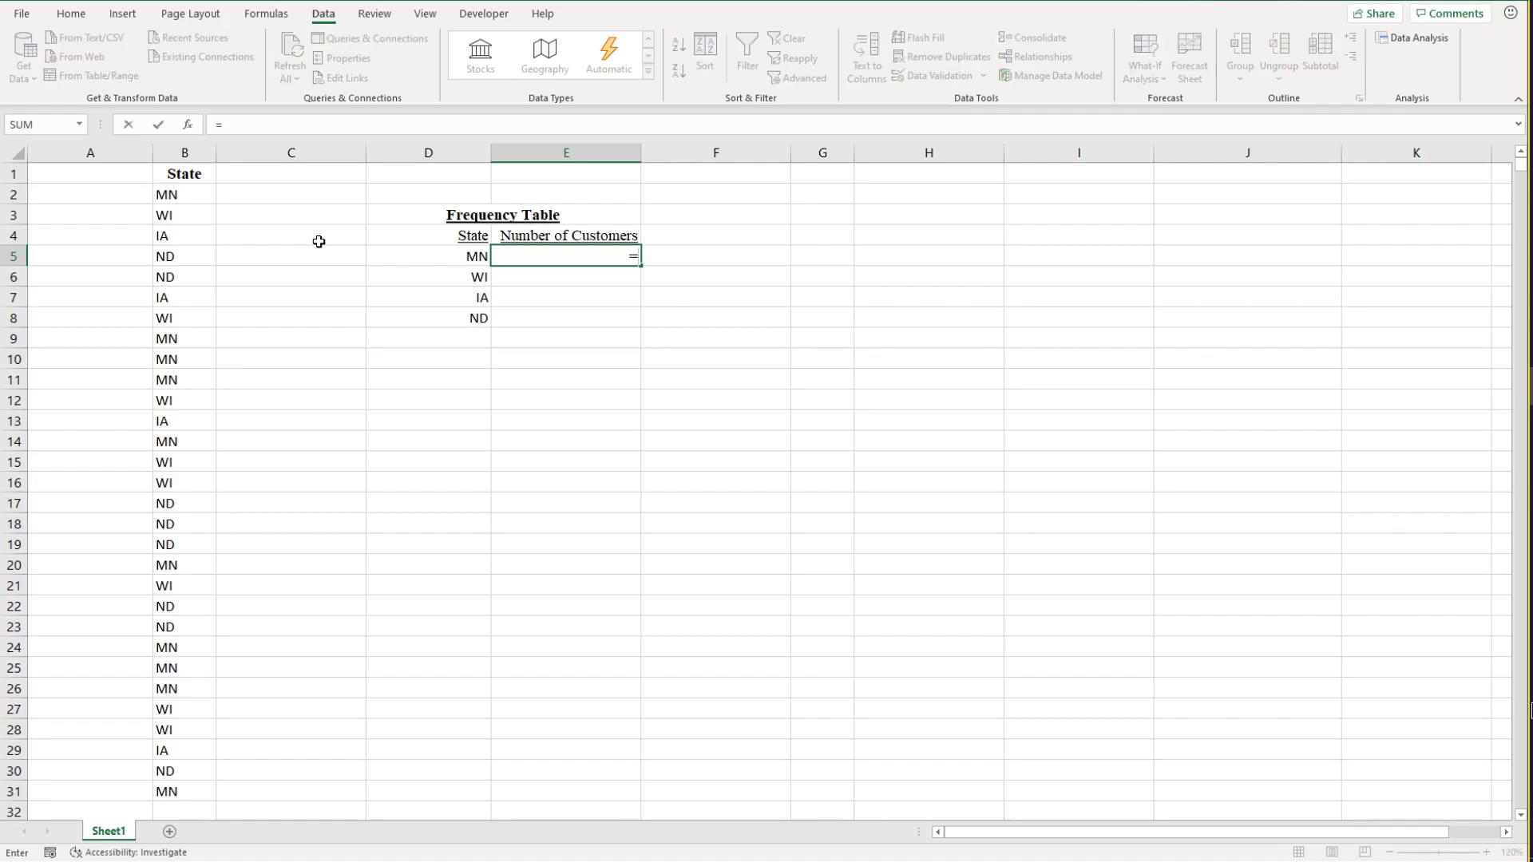
text(COUNTIF)
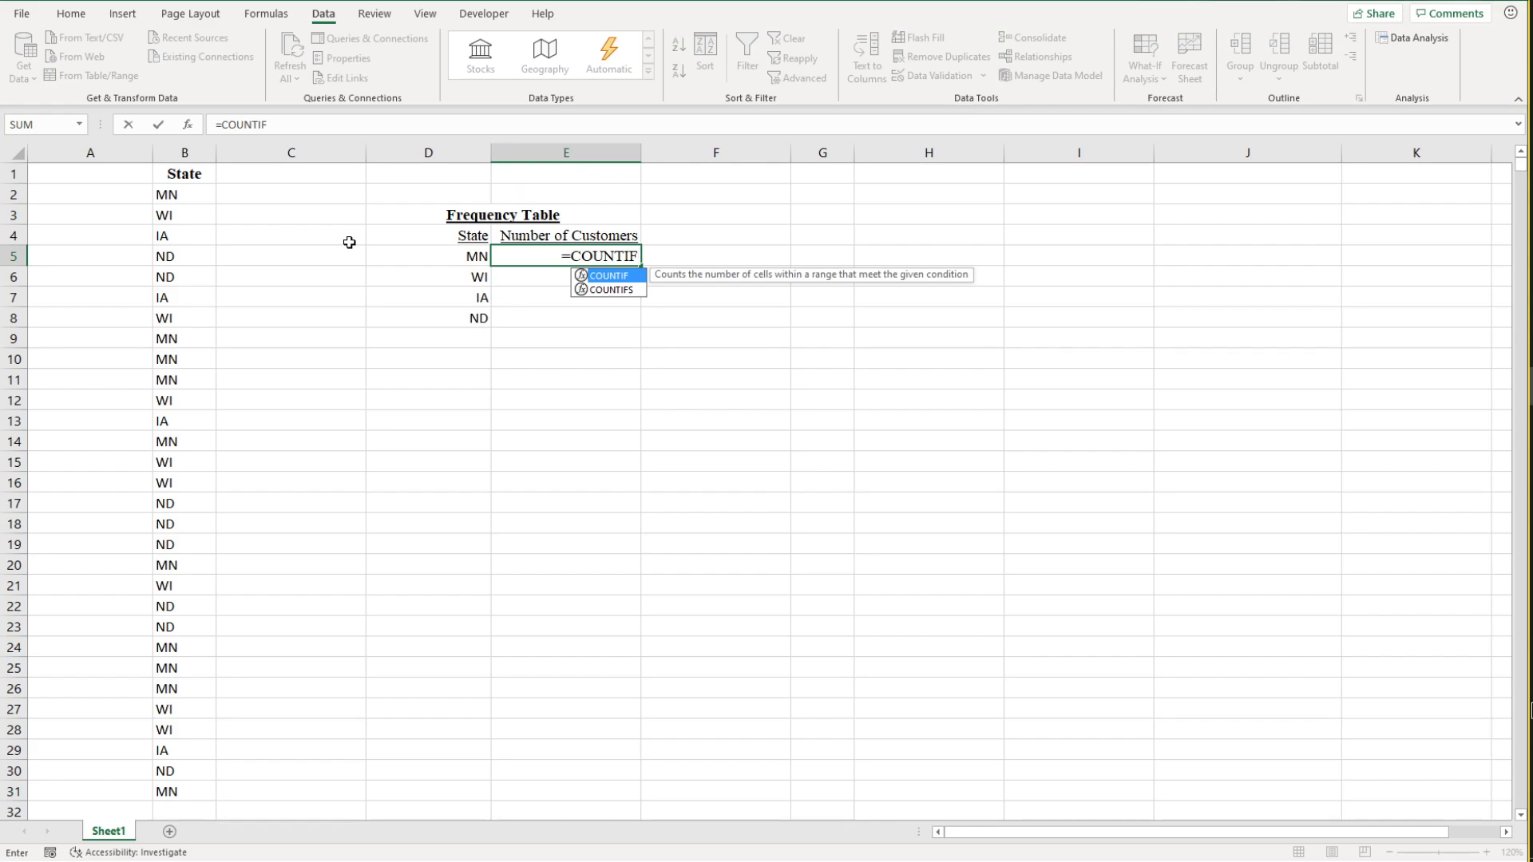
double_click(623, 281)
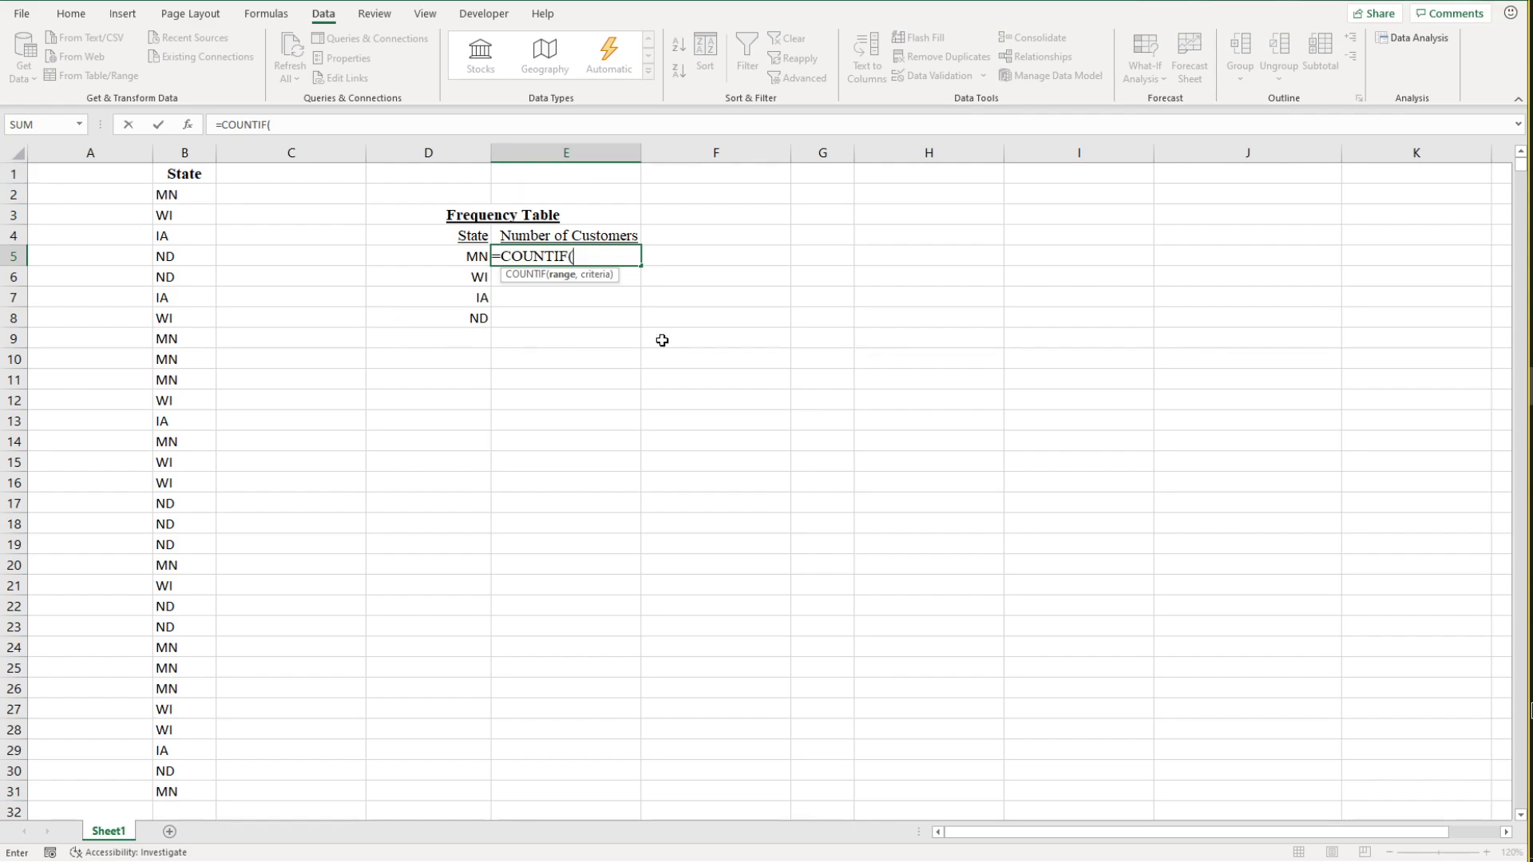
click(185, 195)
drag(184, 206, 183, 778)
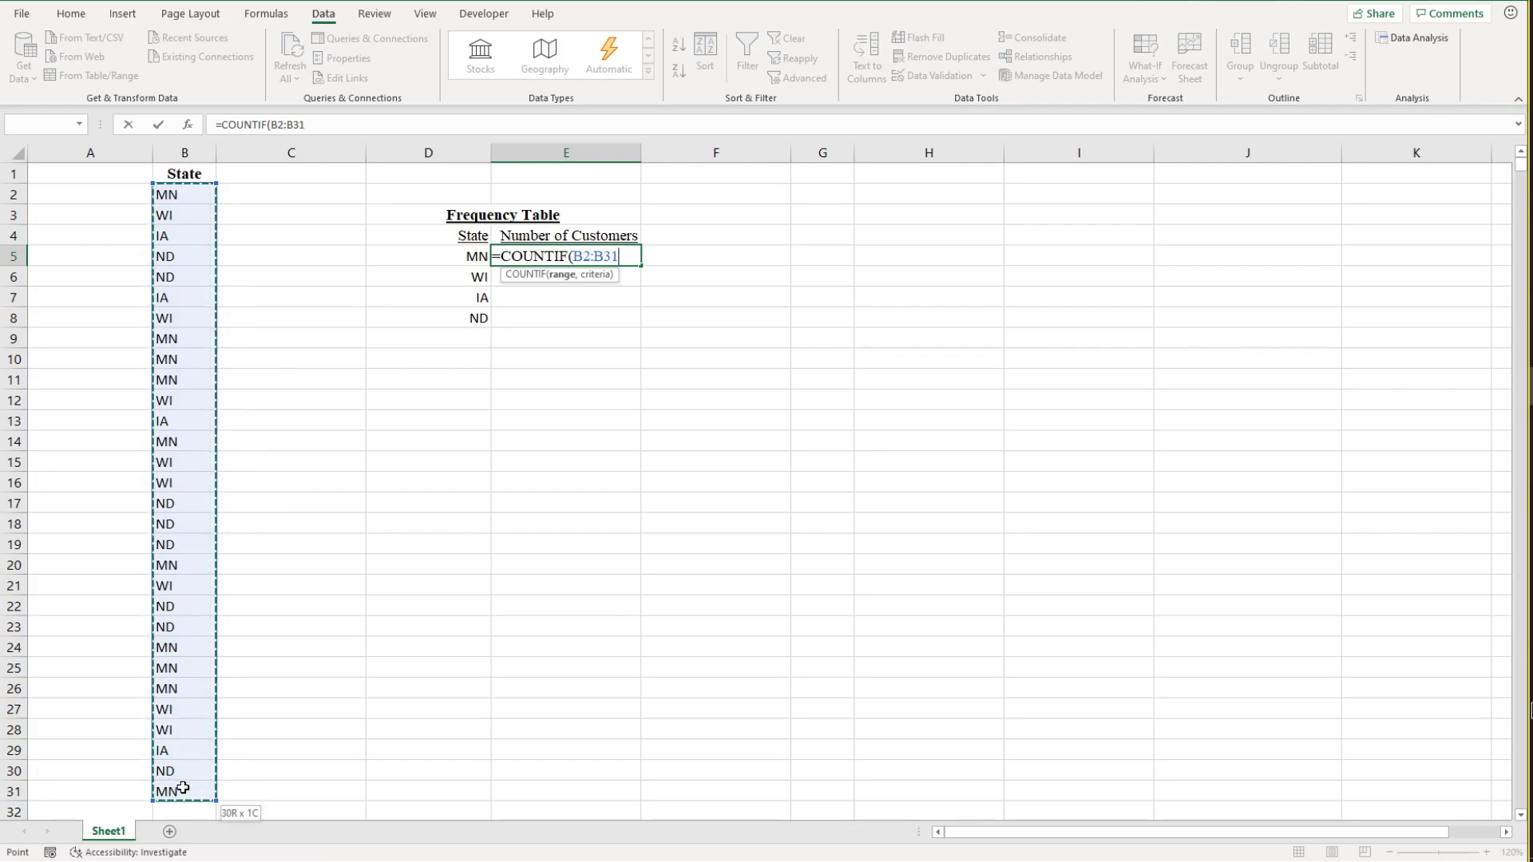
drag(183, 788, 183, 788)
text(,)
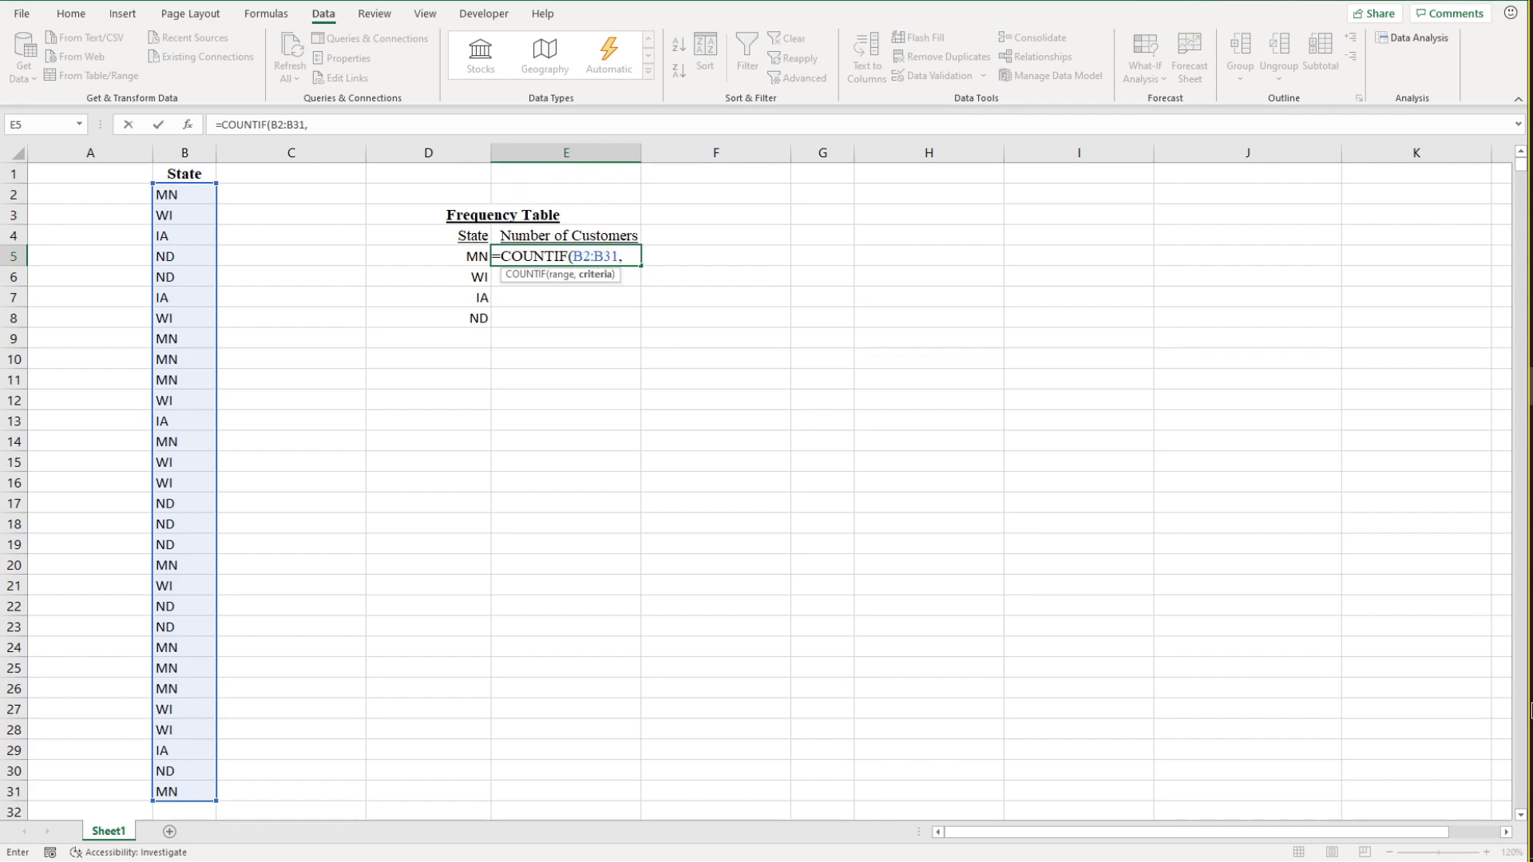
click(464, 257)
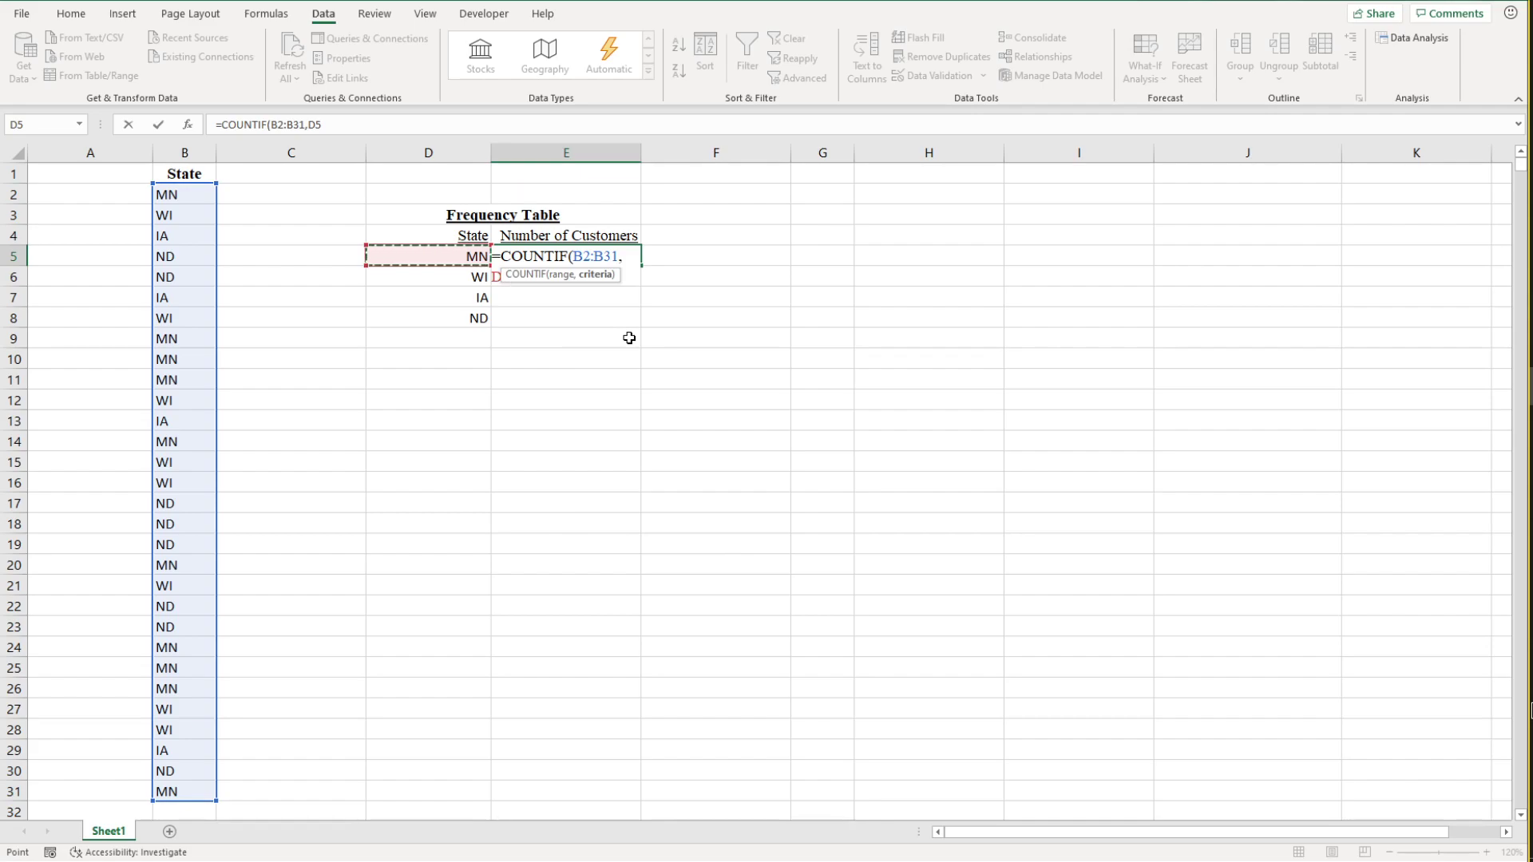
text())
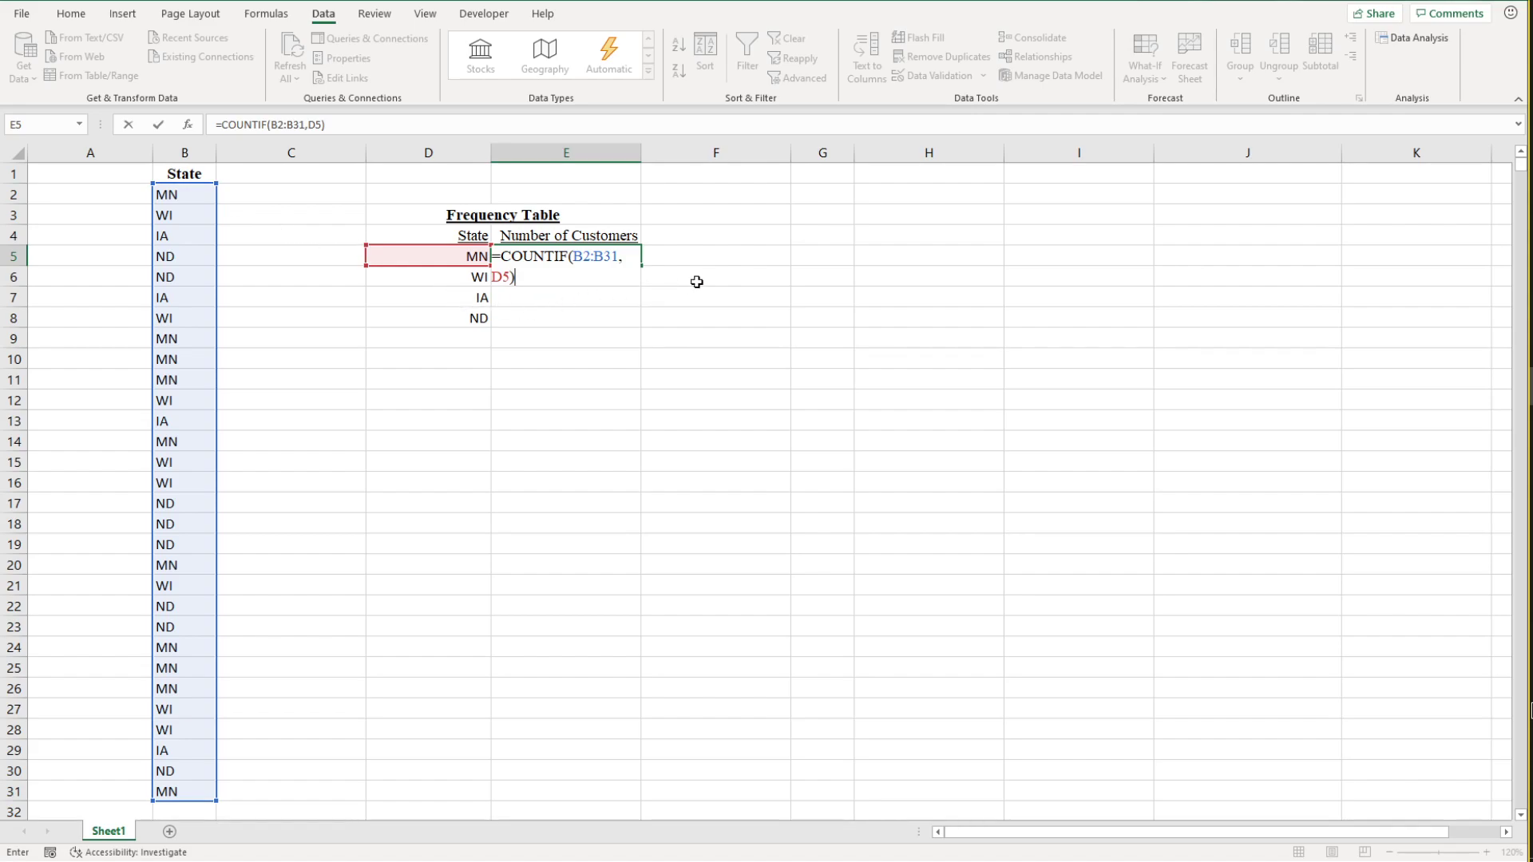
key(Return)
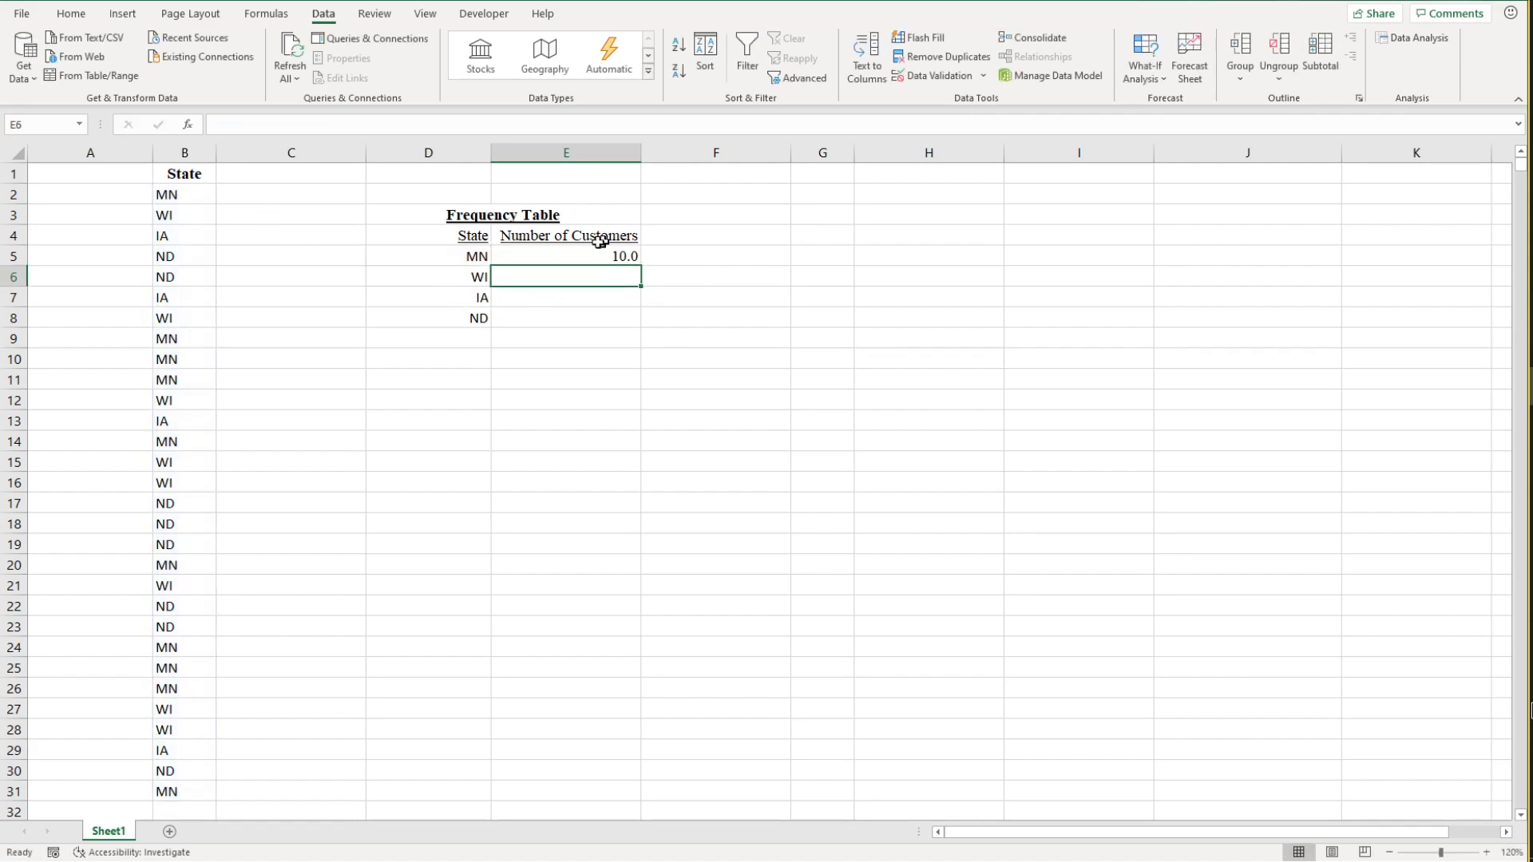
click(610, 260)
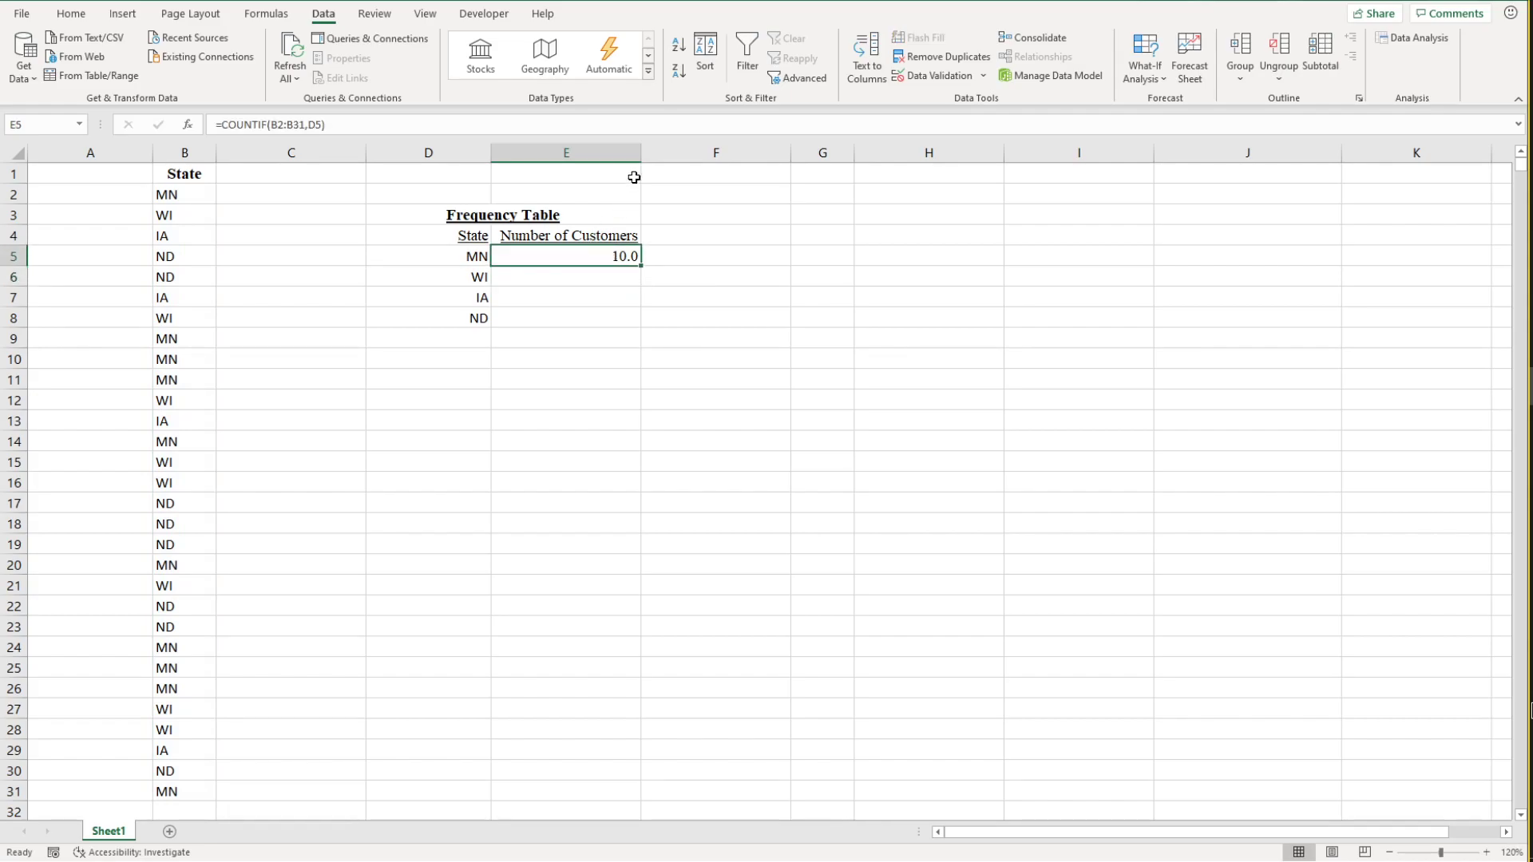
click(171, 195)
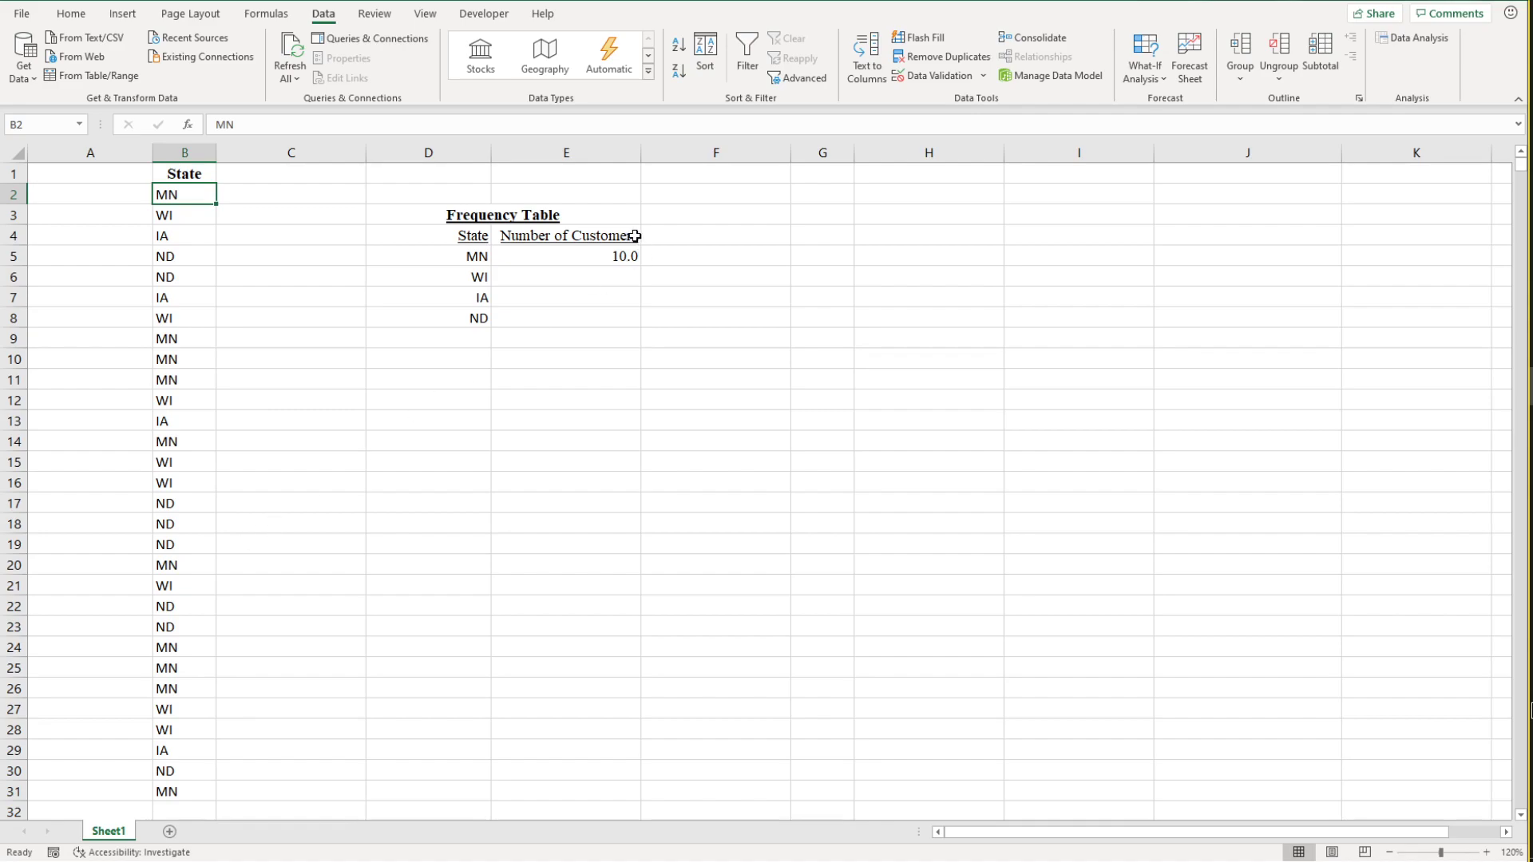
right_click(603, 256)
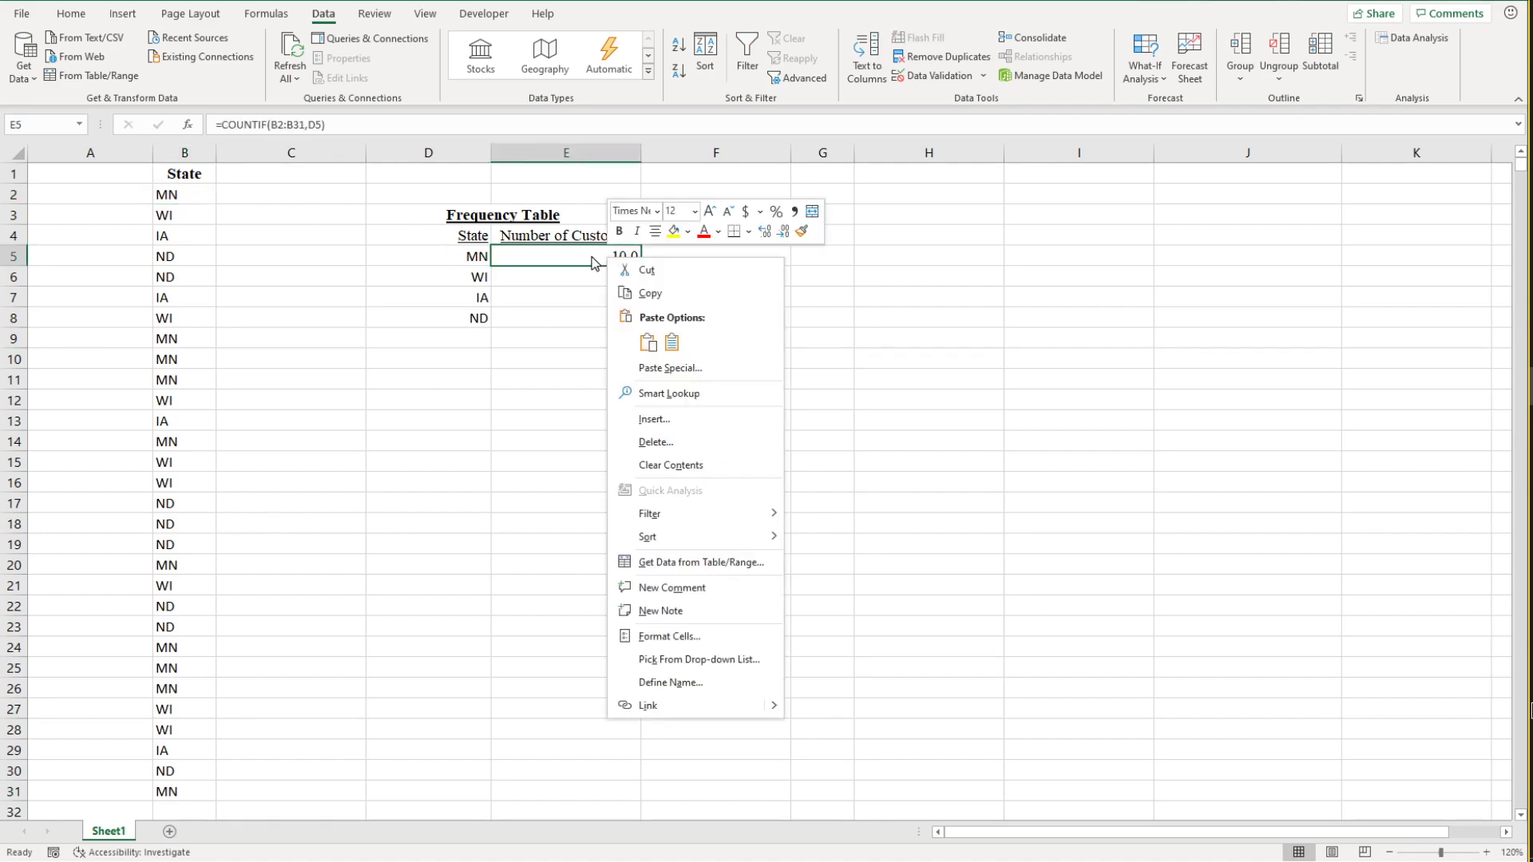
click(593, 264)
click(572, 276)
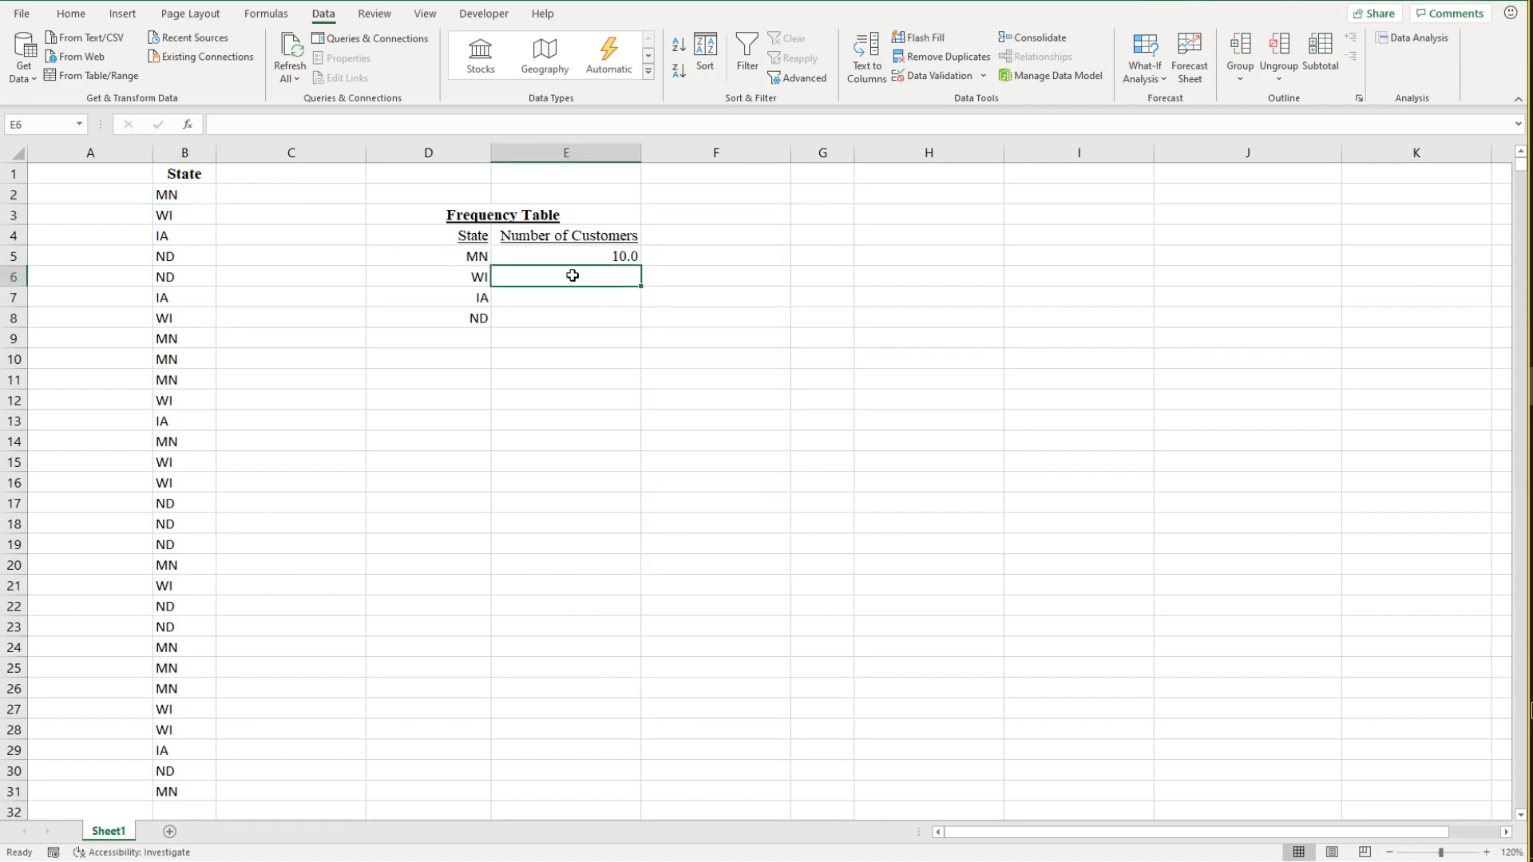
click(594, 260)
Step: Widen column E and enter the formula =COUNTIF(B2:B31,D6) in E6 to count the WI customers
click(546, 275)
drag(640, 153, 679, 152)
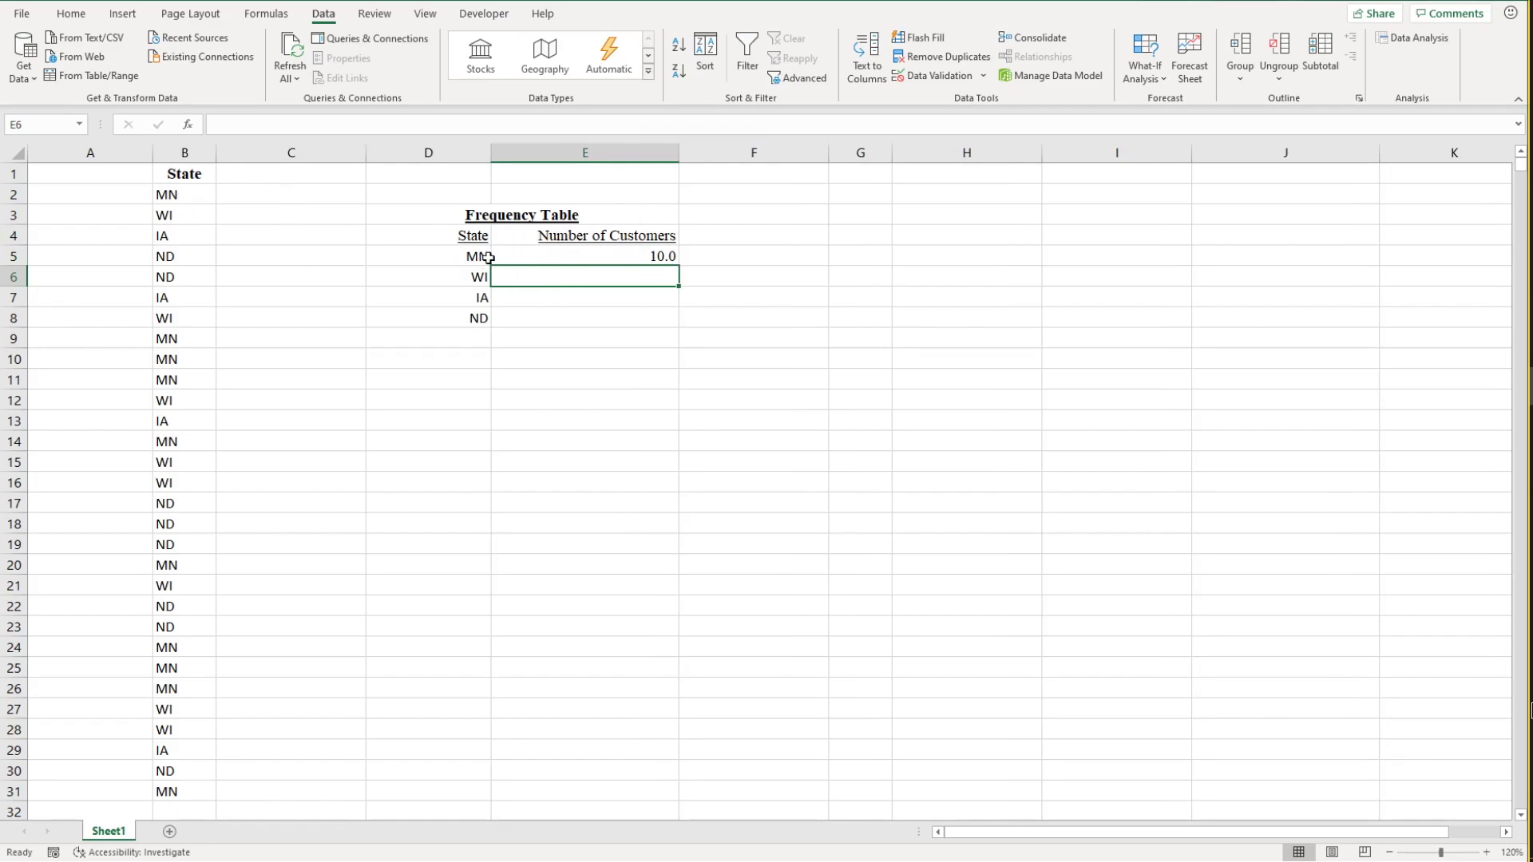
text(=COUNTIF)
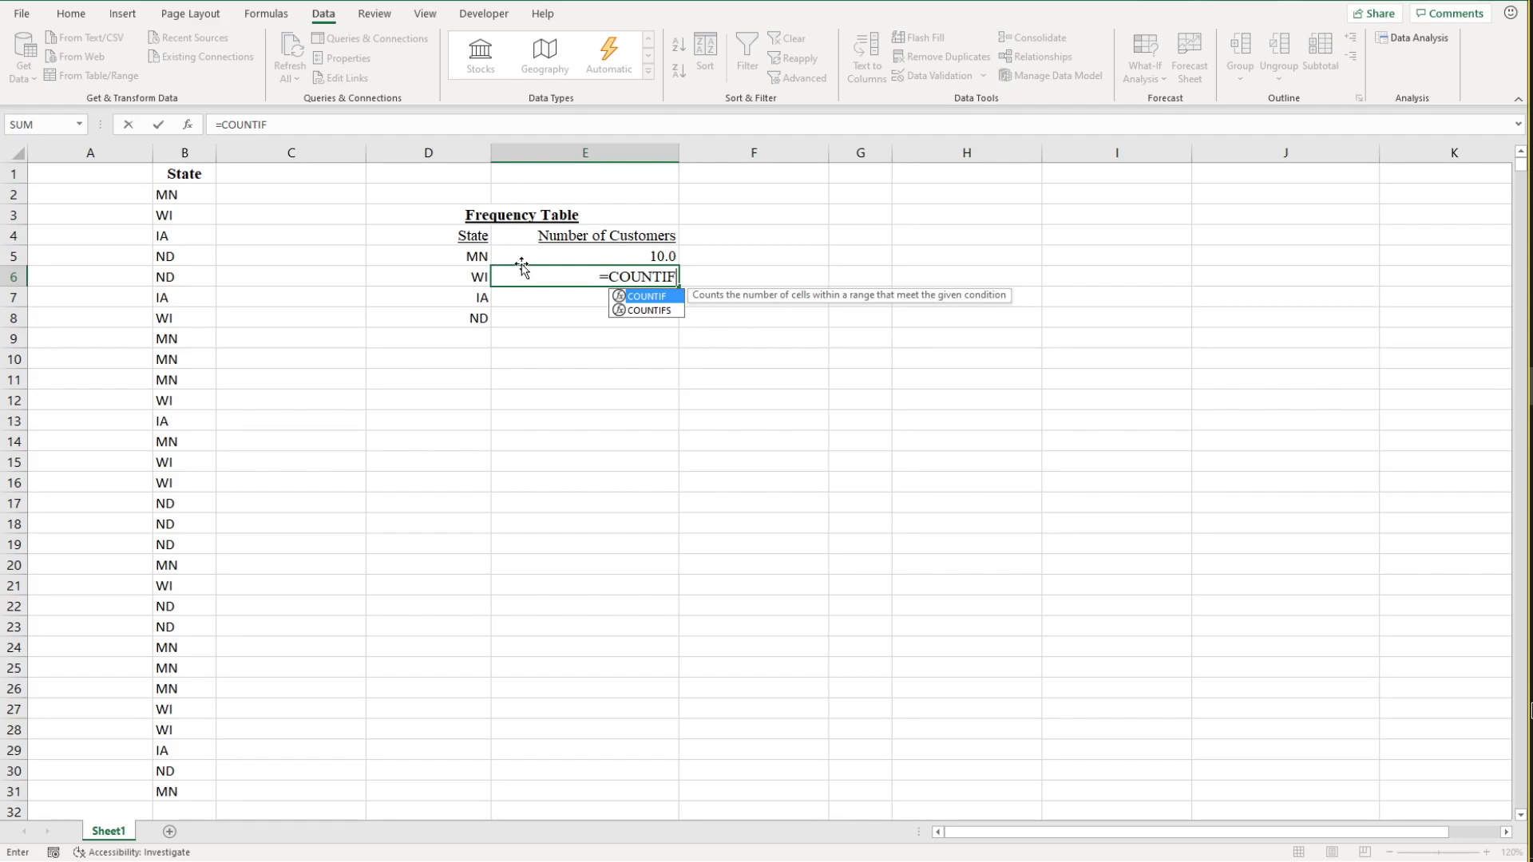
text(()
drag(182, 197, 169, 790)
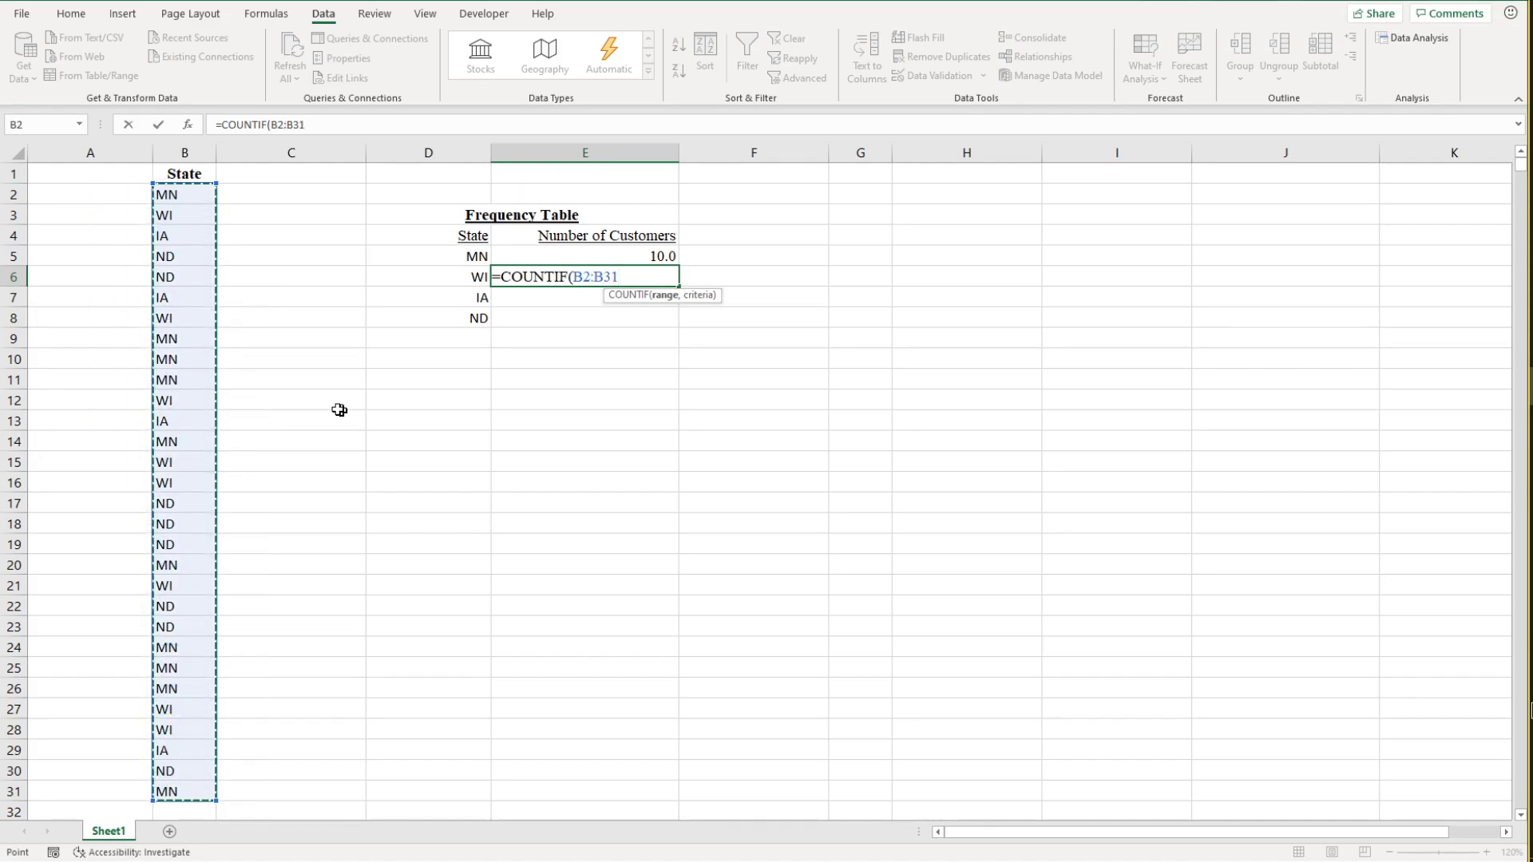
key(BackSpace)
key(BackSpace)
key(BackSpace)
key(BackSpace)
key(BackSpace)
key(BackSpace)
text(B2:B31)
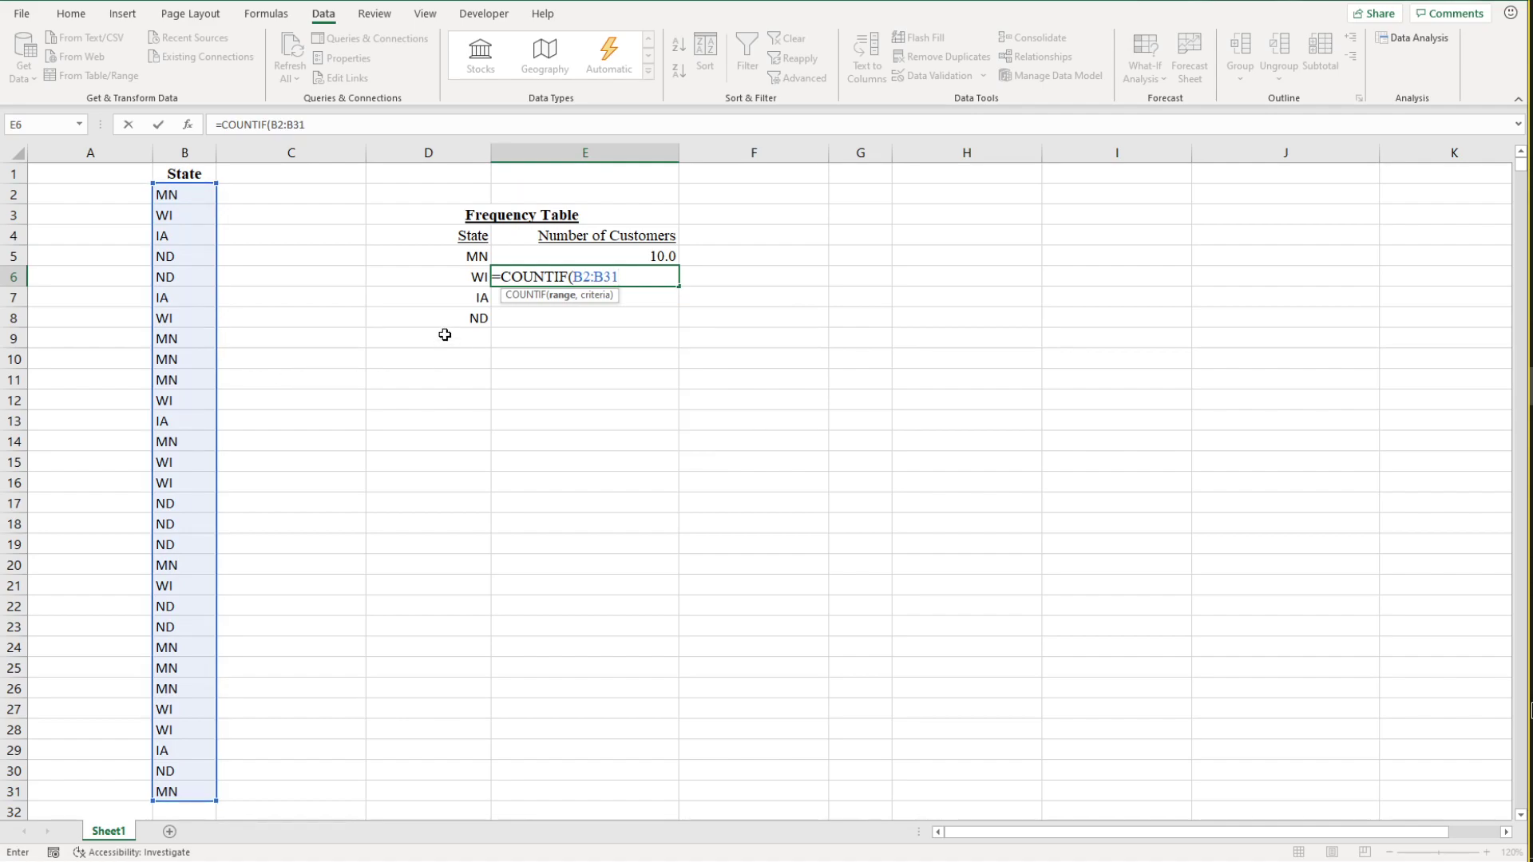
text(,)
click(471, 276)
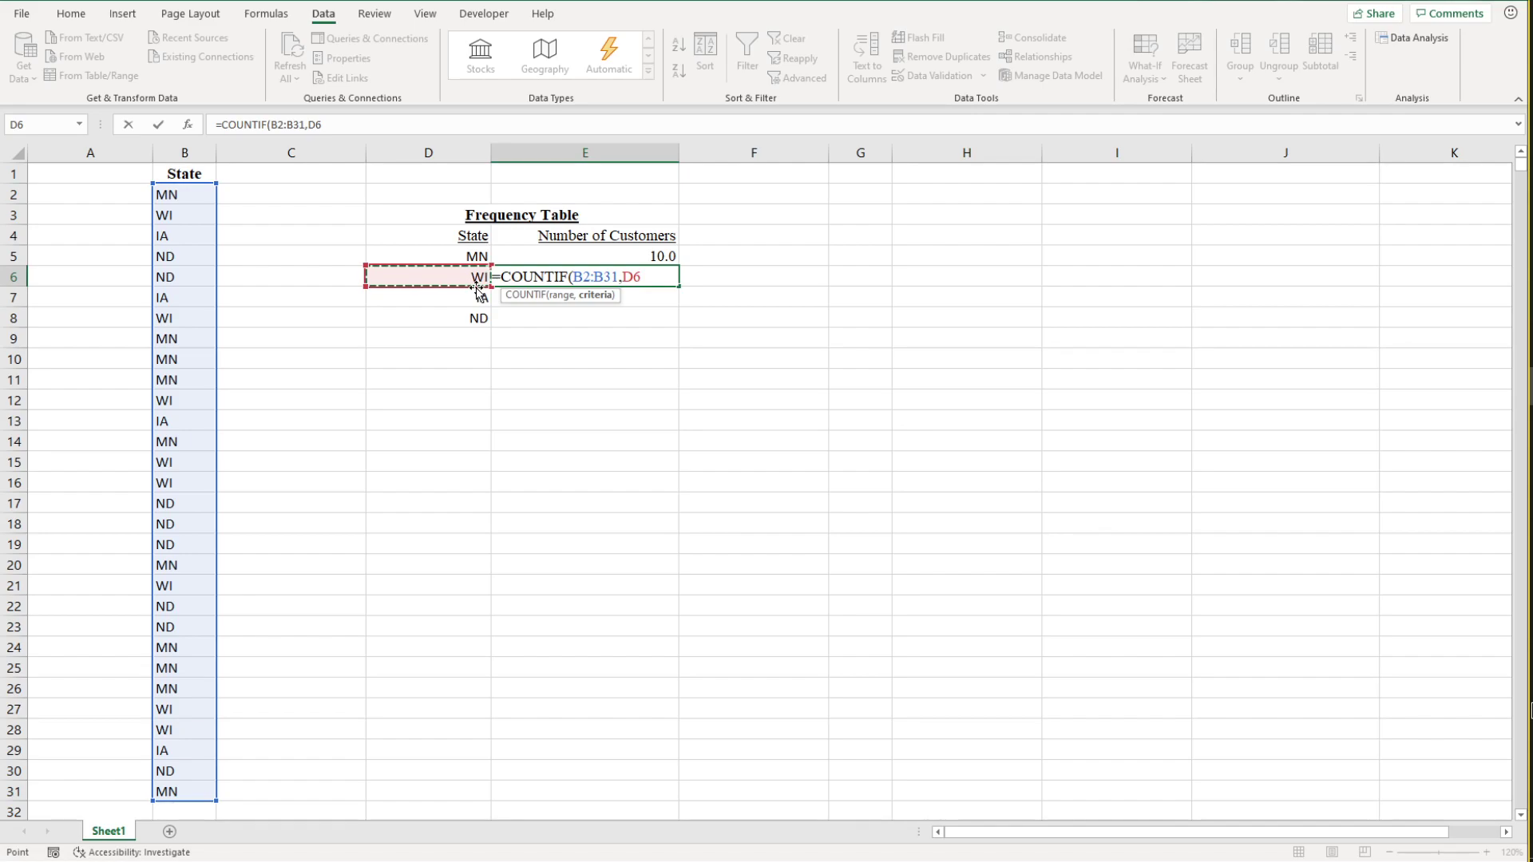
text())
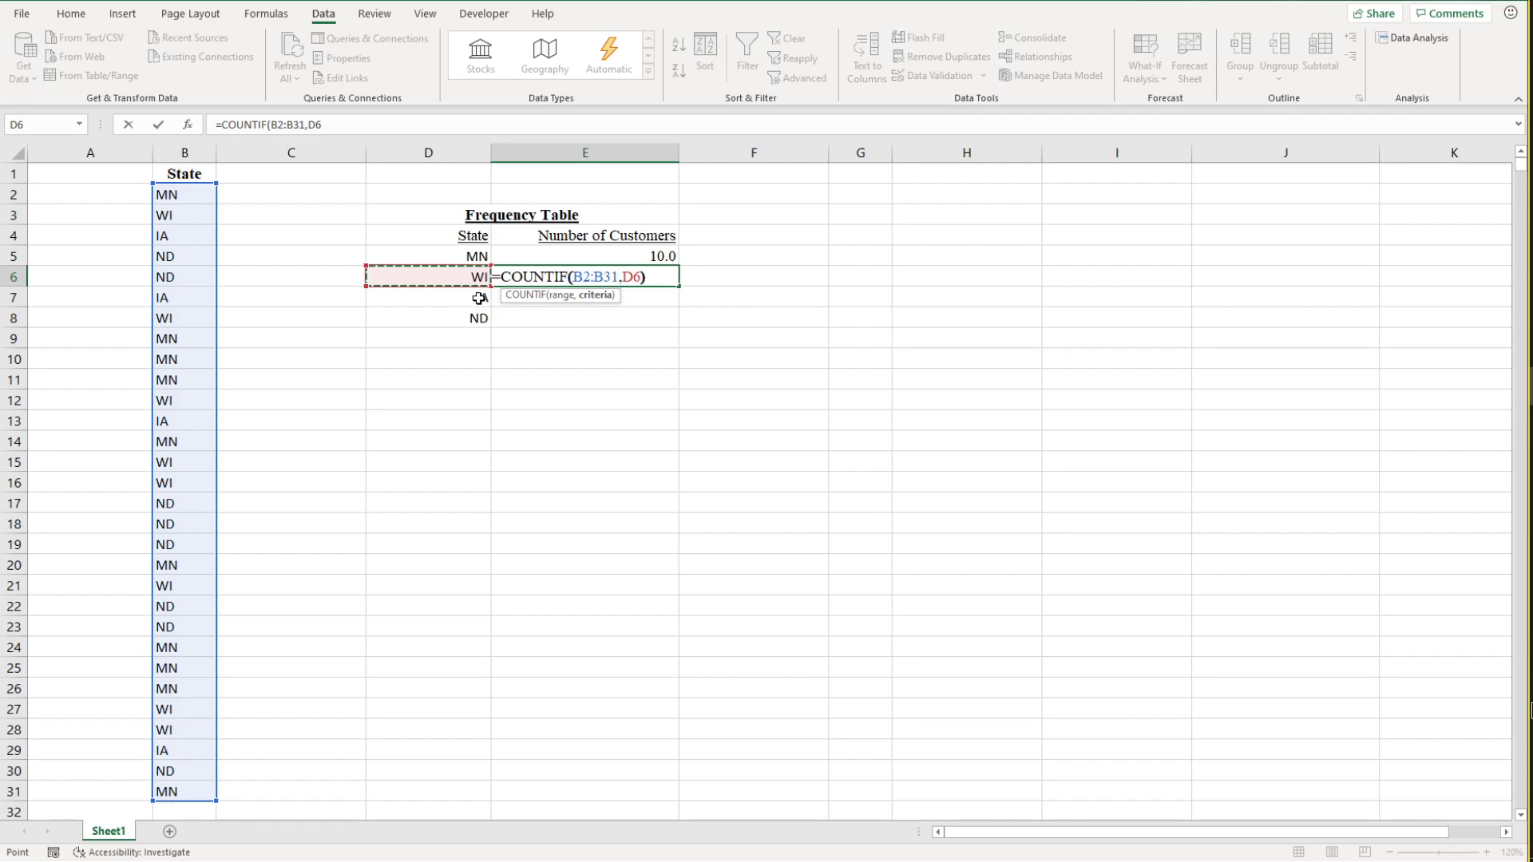
key(Return)
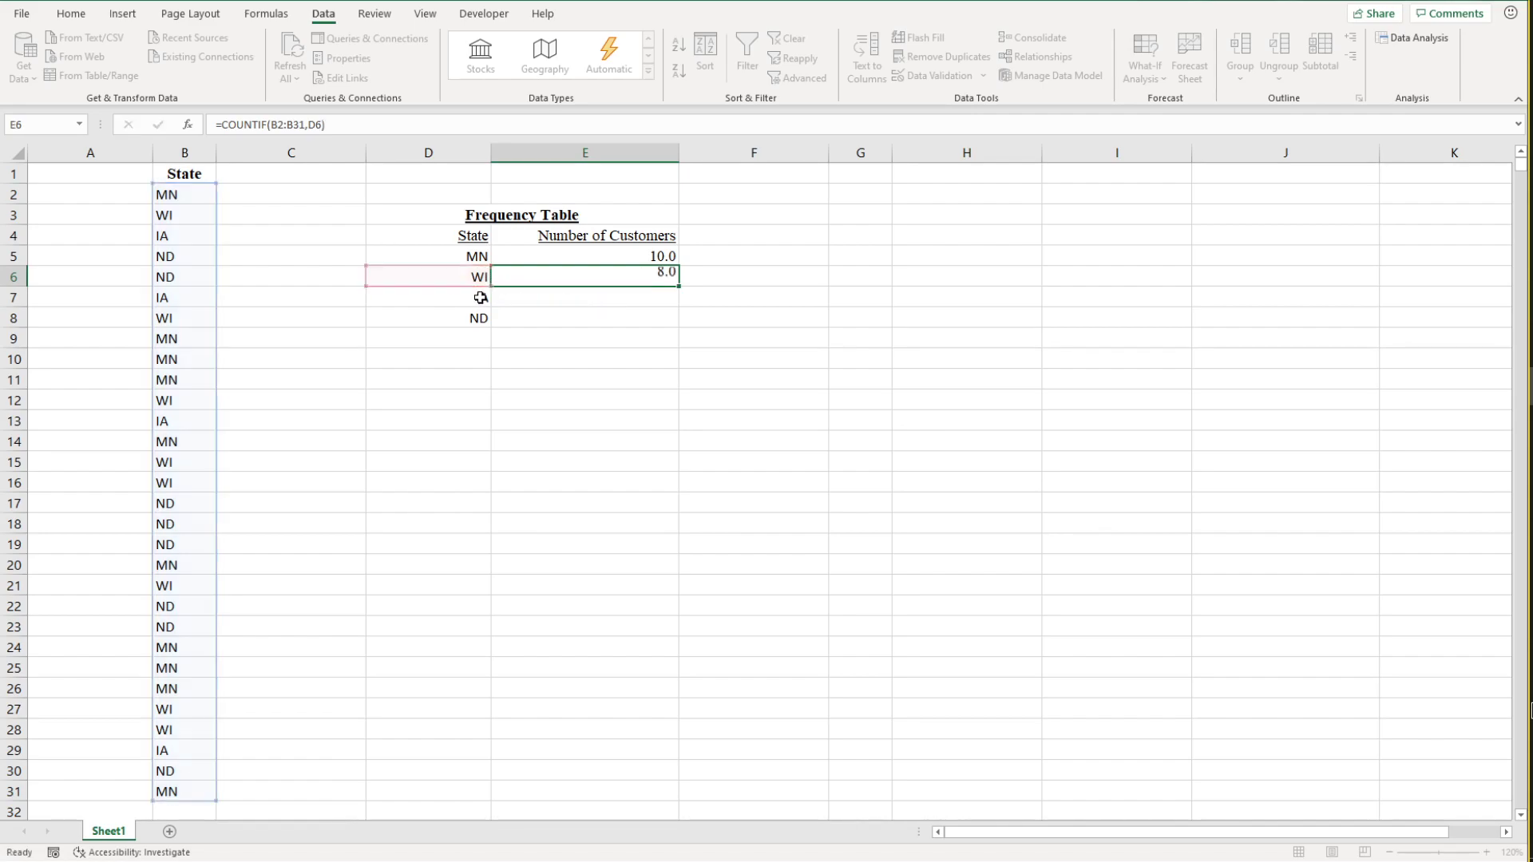
click(648, 277)
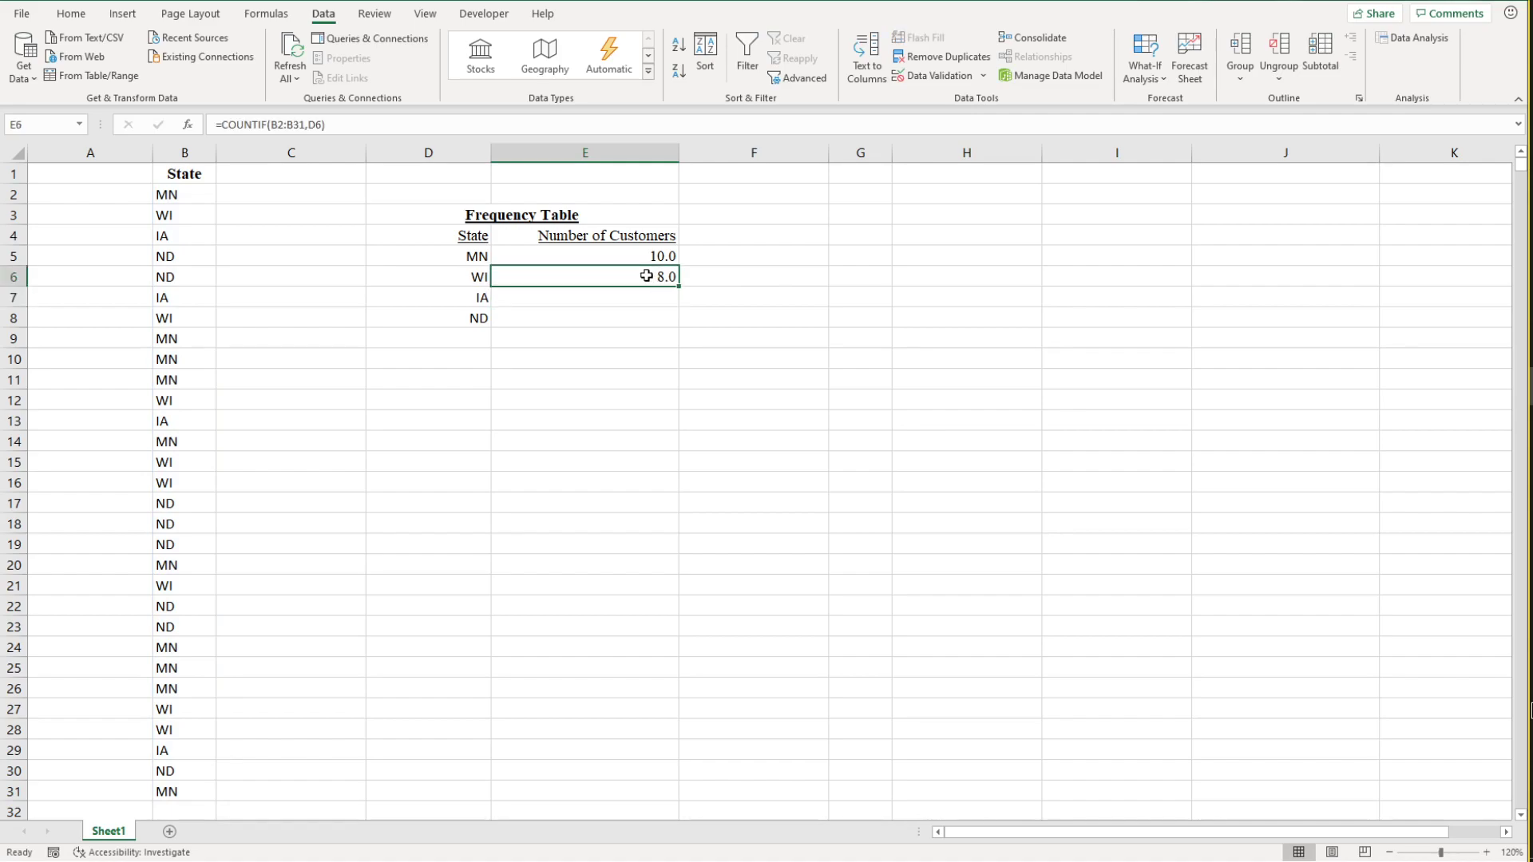
Step: Enter the formula =COUNTIF(B$2:B$31,D7) in E7 to count the IA customers with a row-locked range
click(547, 295)
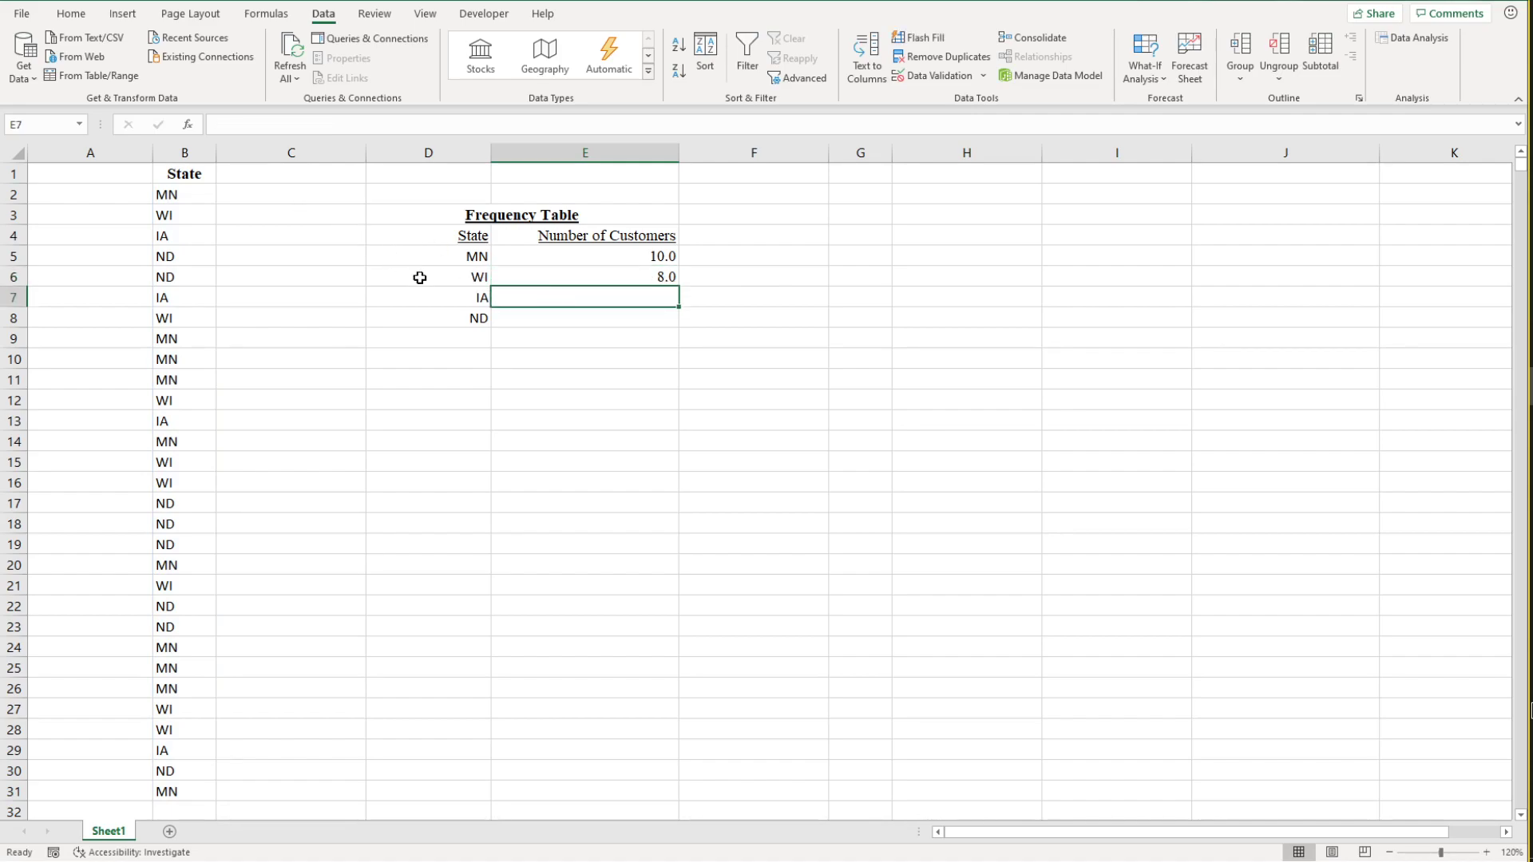
text(=C)
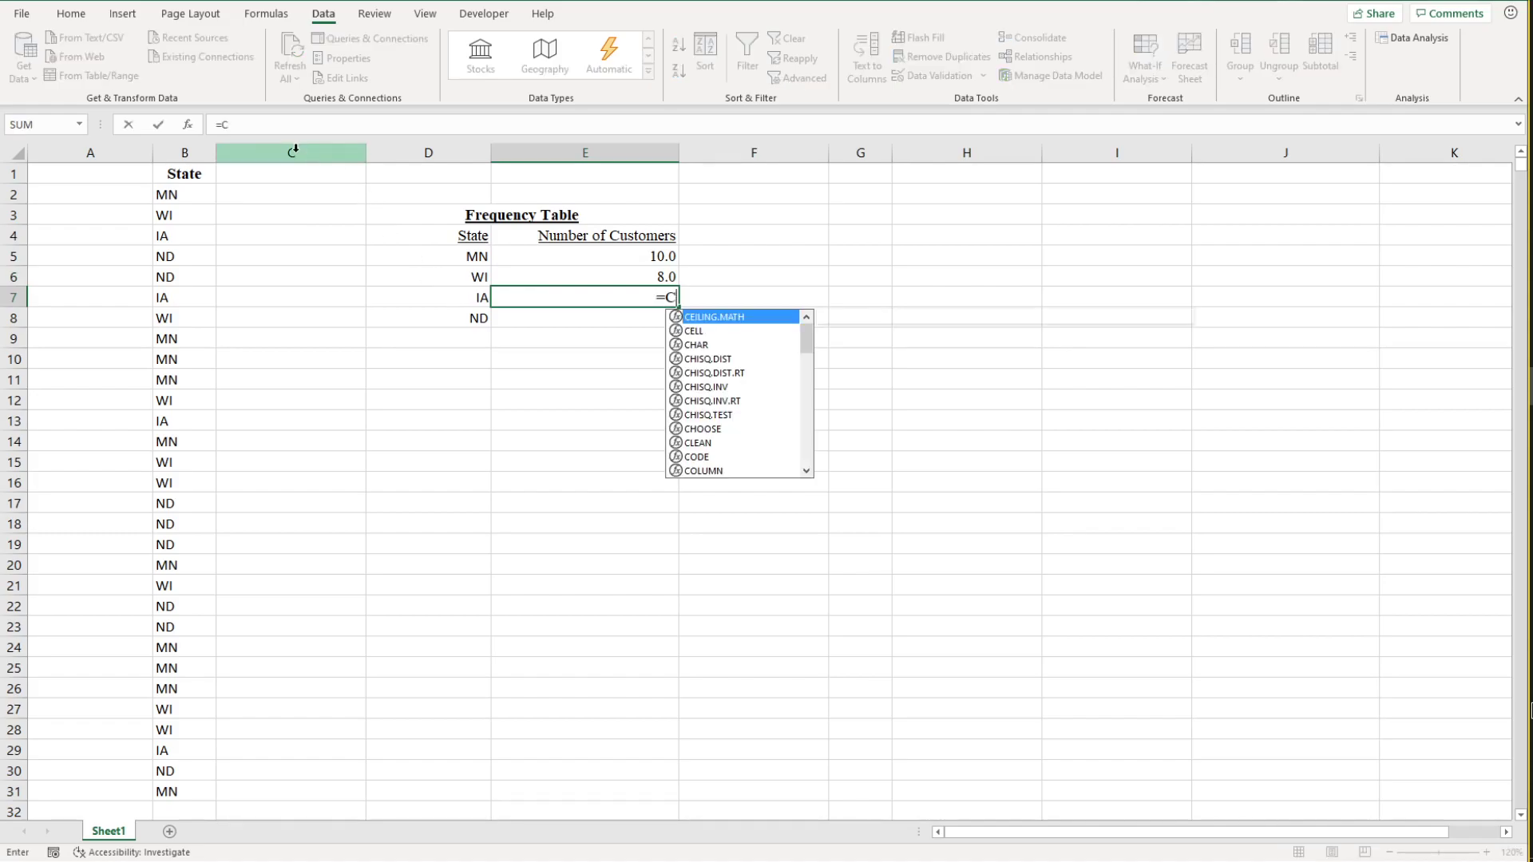
text(OUNTIF()
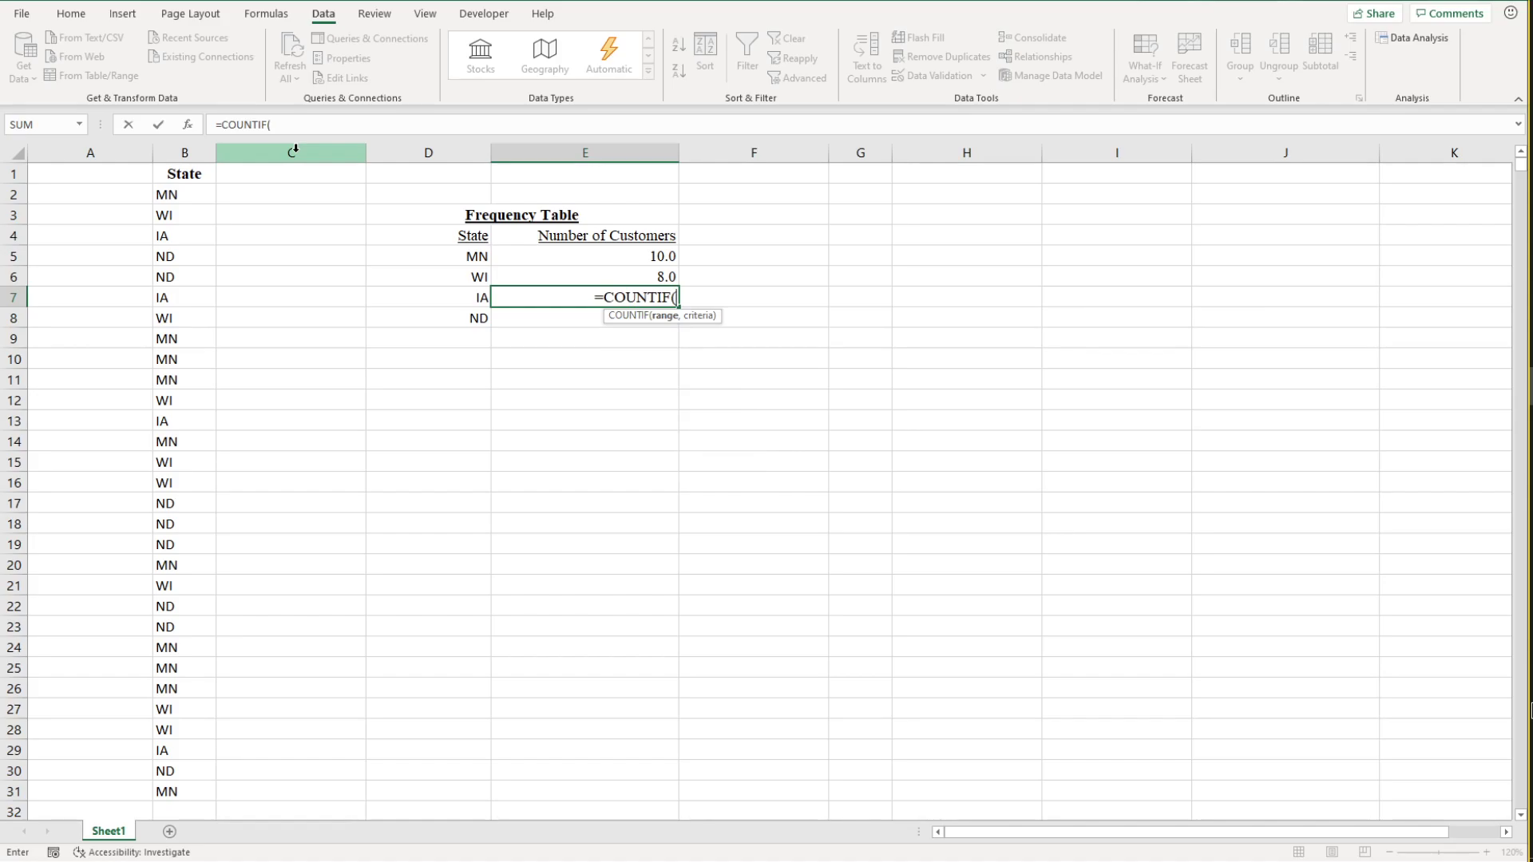
text(B$)
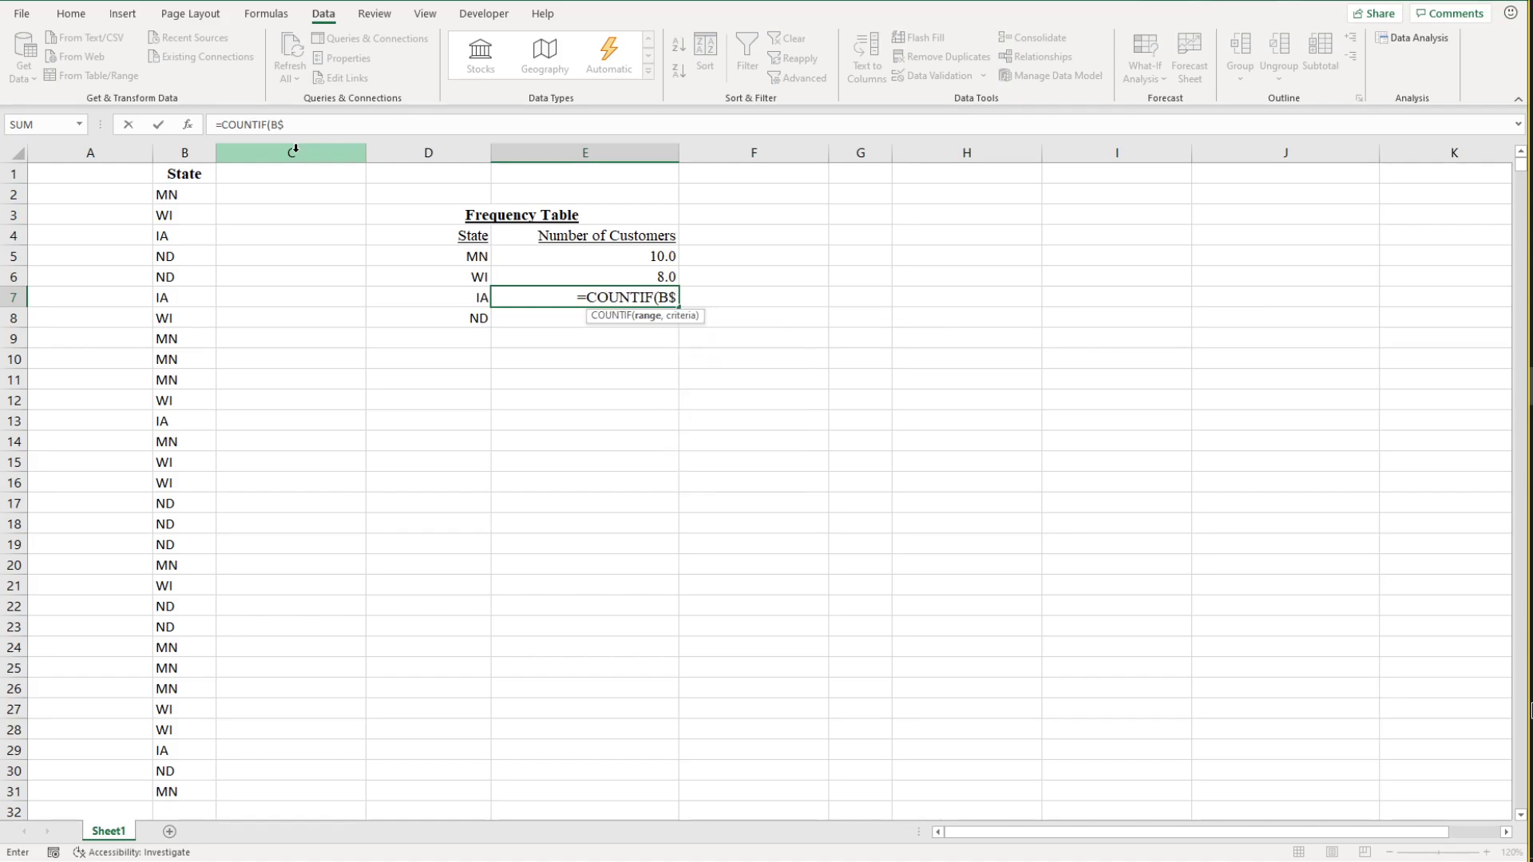
text(2)
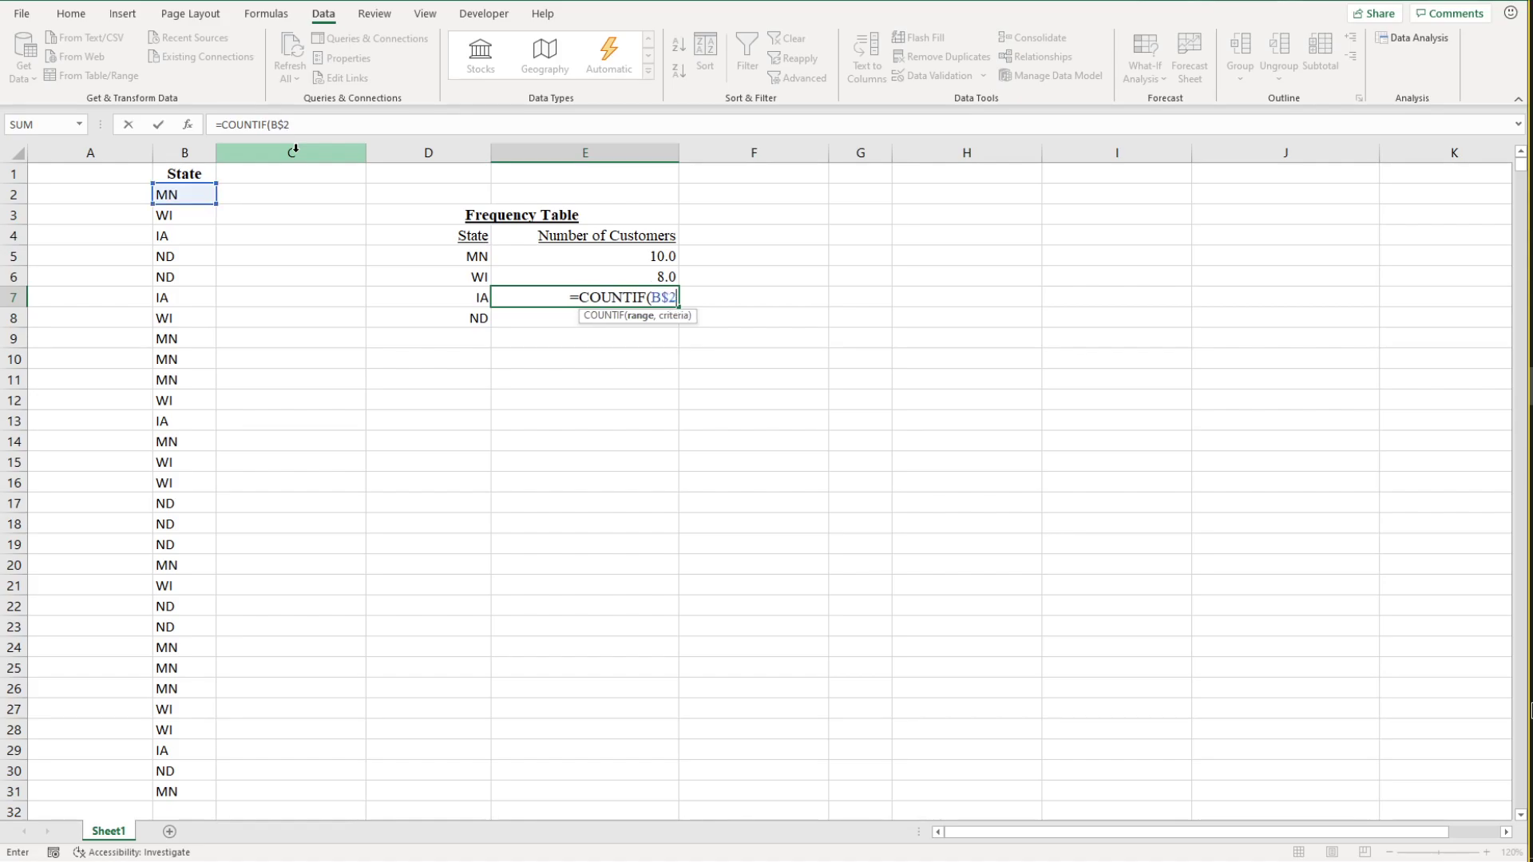
text(:)
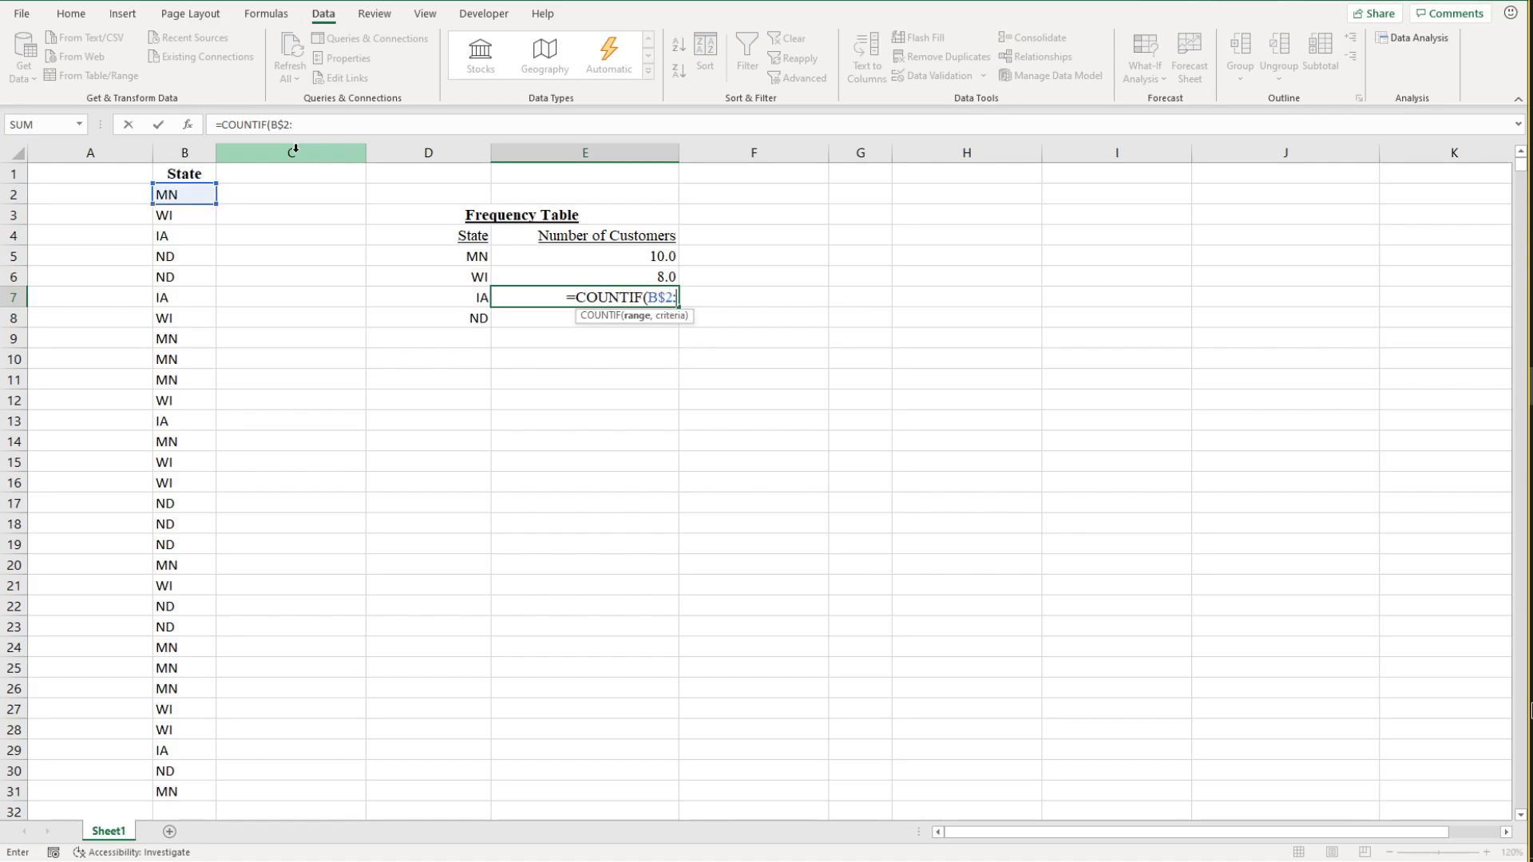
text(B$31)
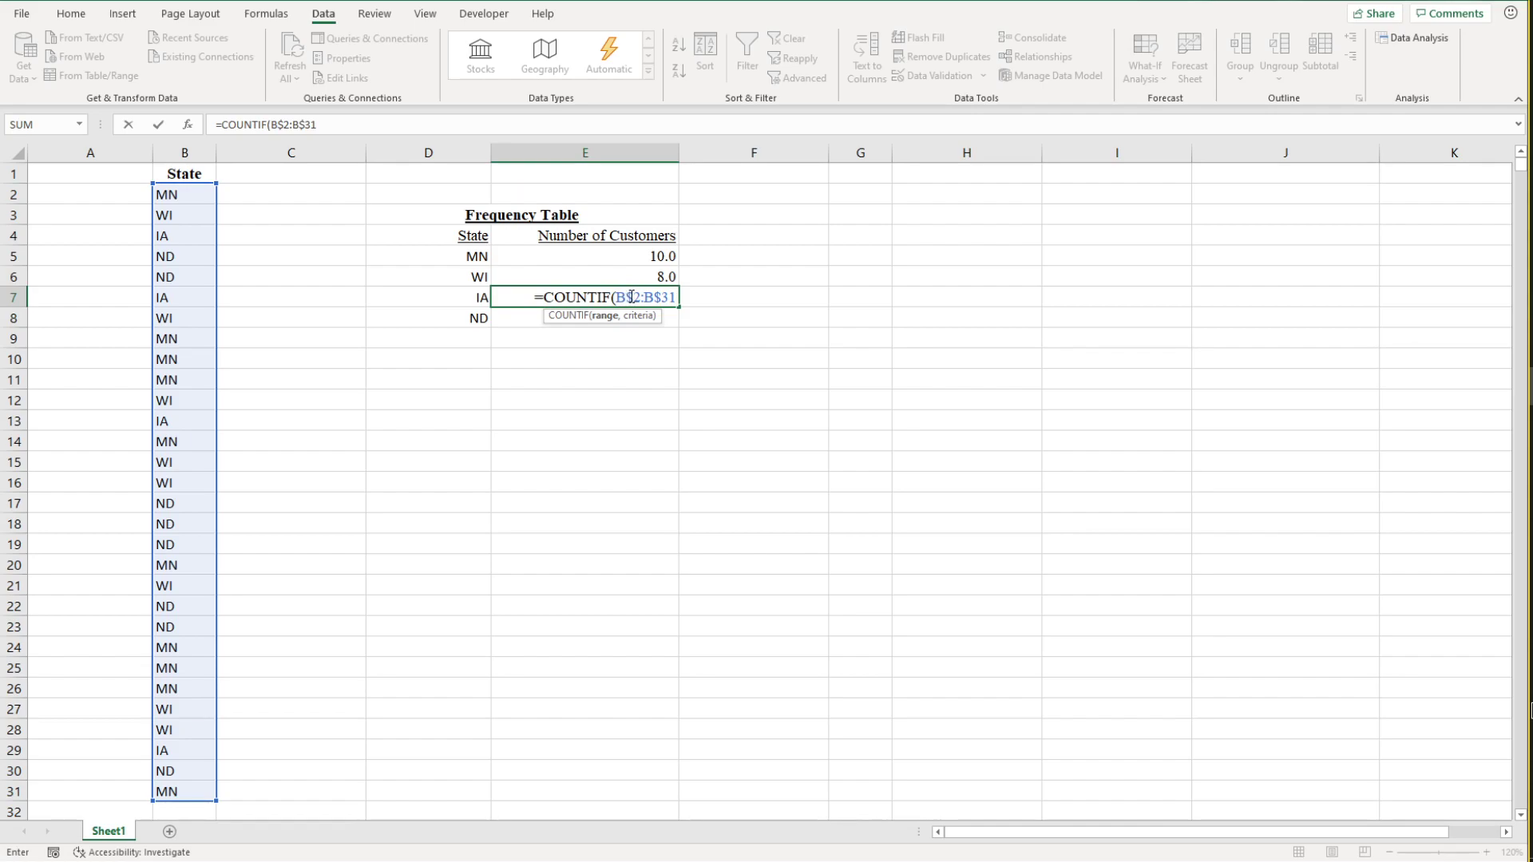
text(,)
click(462, 298)
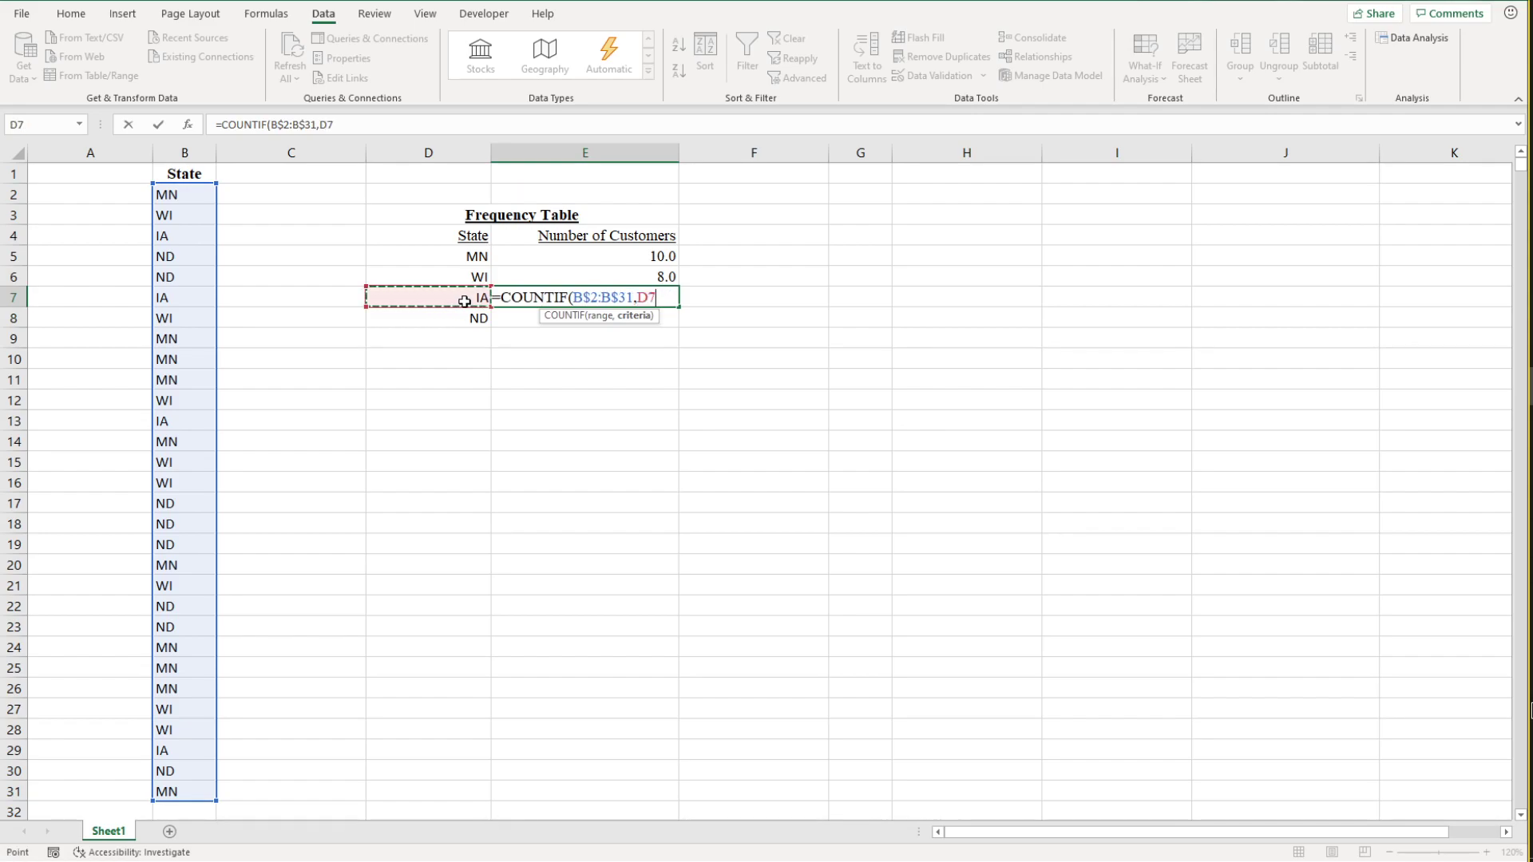
text())
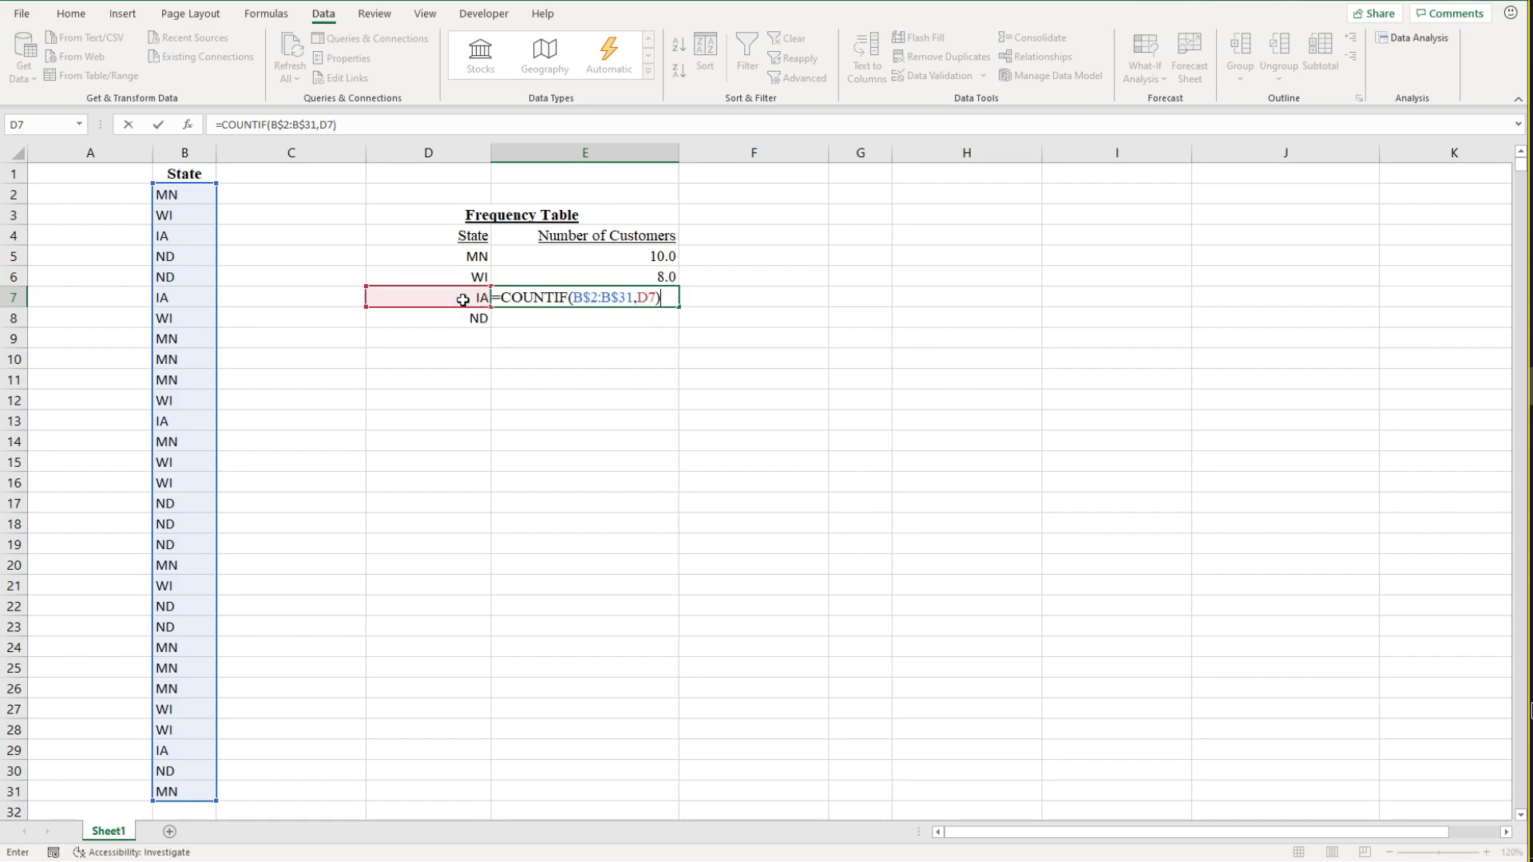
key(Return)
Step: Fill the IA count formula from E7 down to E8 to count the ND customers
click(654, 299)
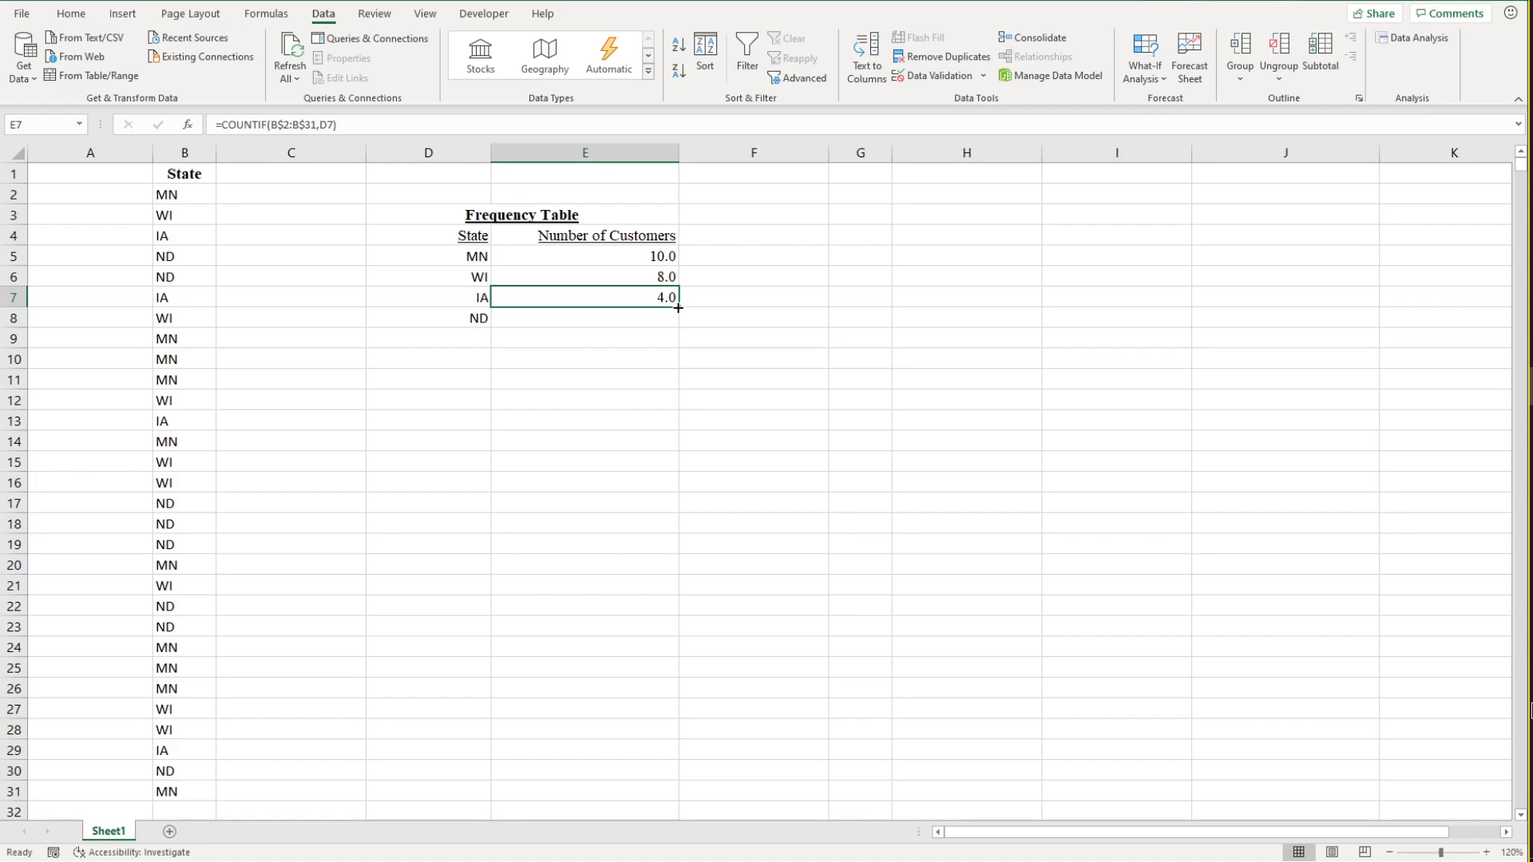
drag(678, 307, 679, 335)
click(665, 377)
click(657, 320)
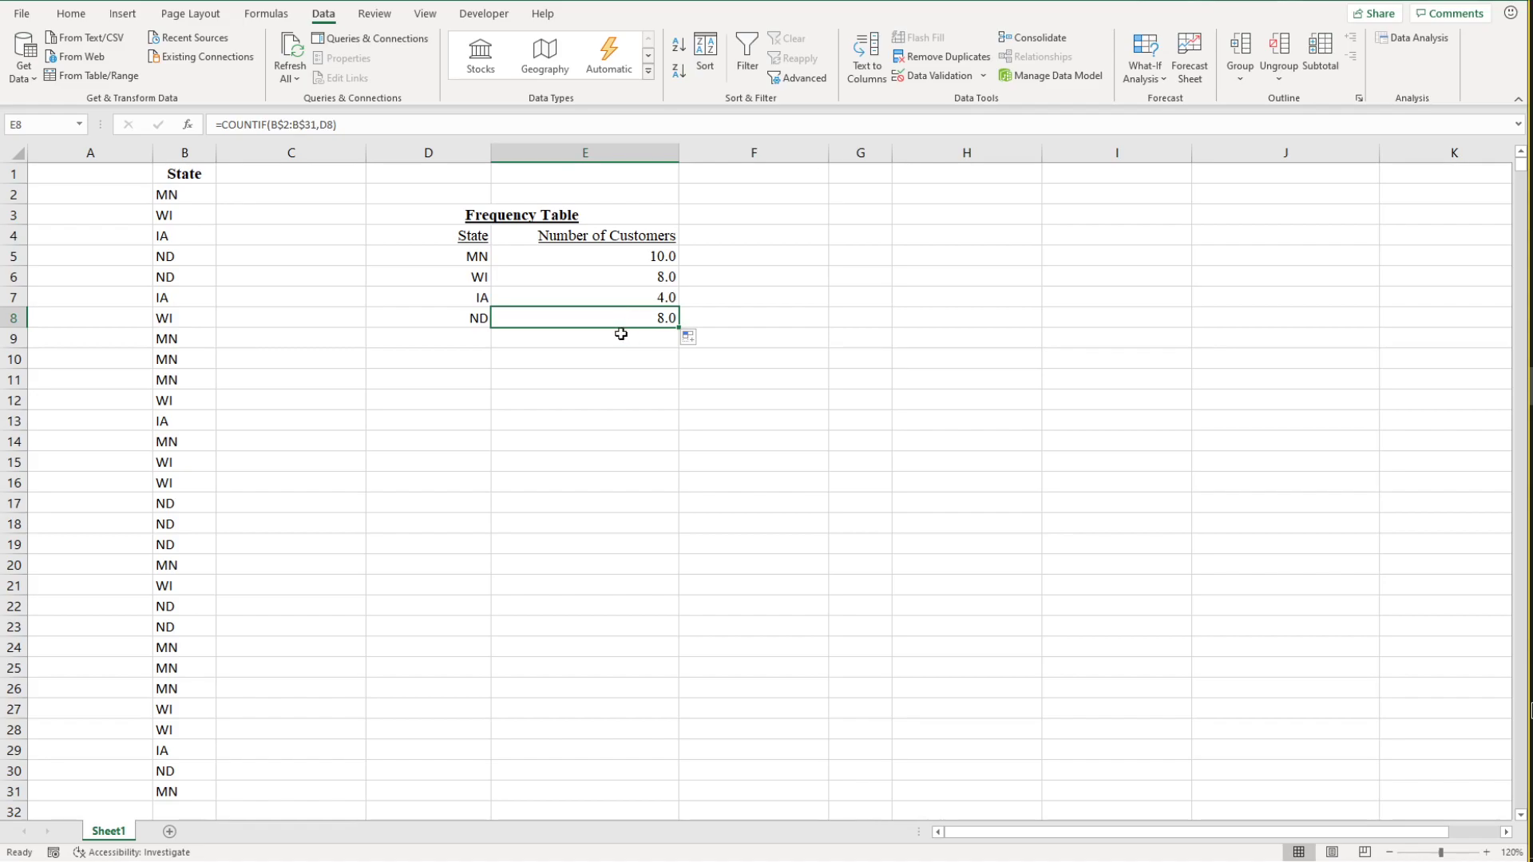
Step: Compare the formulas in E7 and E8, checking the locked range and the state cell each one uses as criteria
click(644, 301)
click(645, 314)
click(645, 302)
click(645, 315)
click(645, 300)
click(645, 314)
click(644, 299)
click(643, 318)
click(645, 300)
click(667, 315)
click(650, 298)
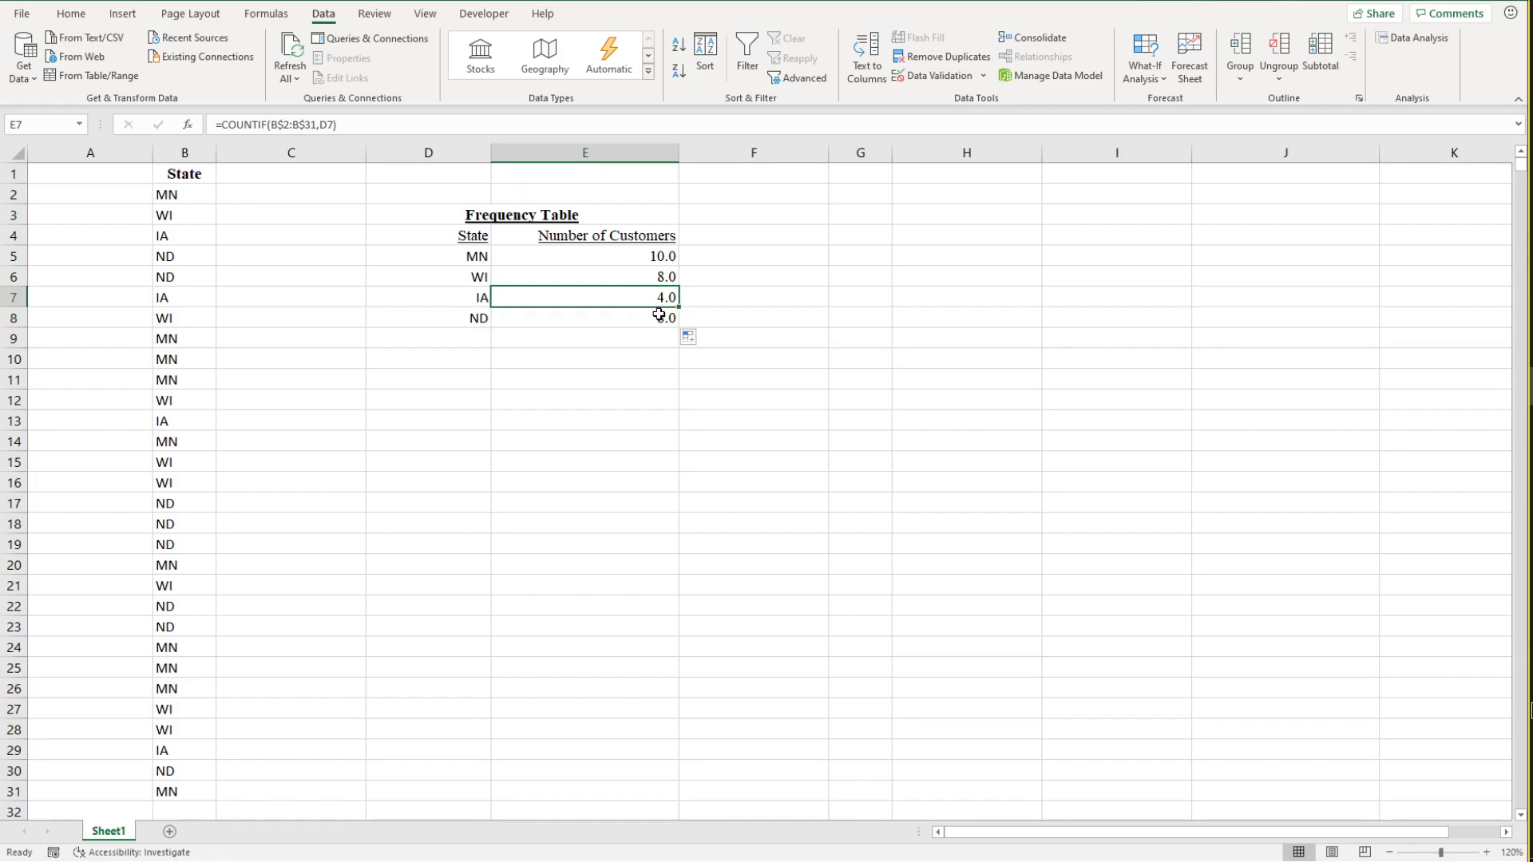
click(658, 314)
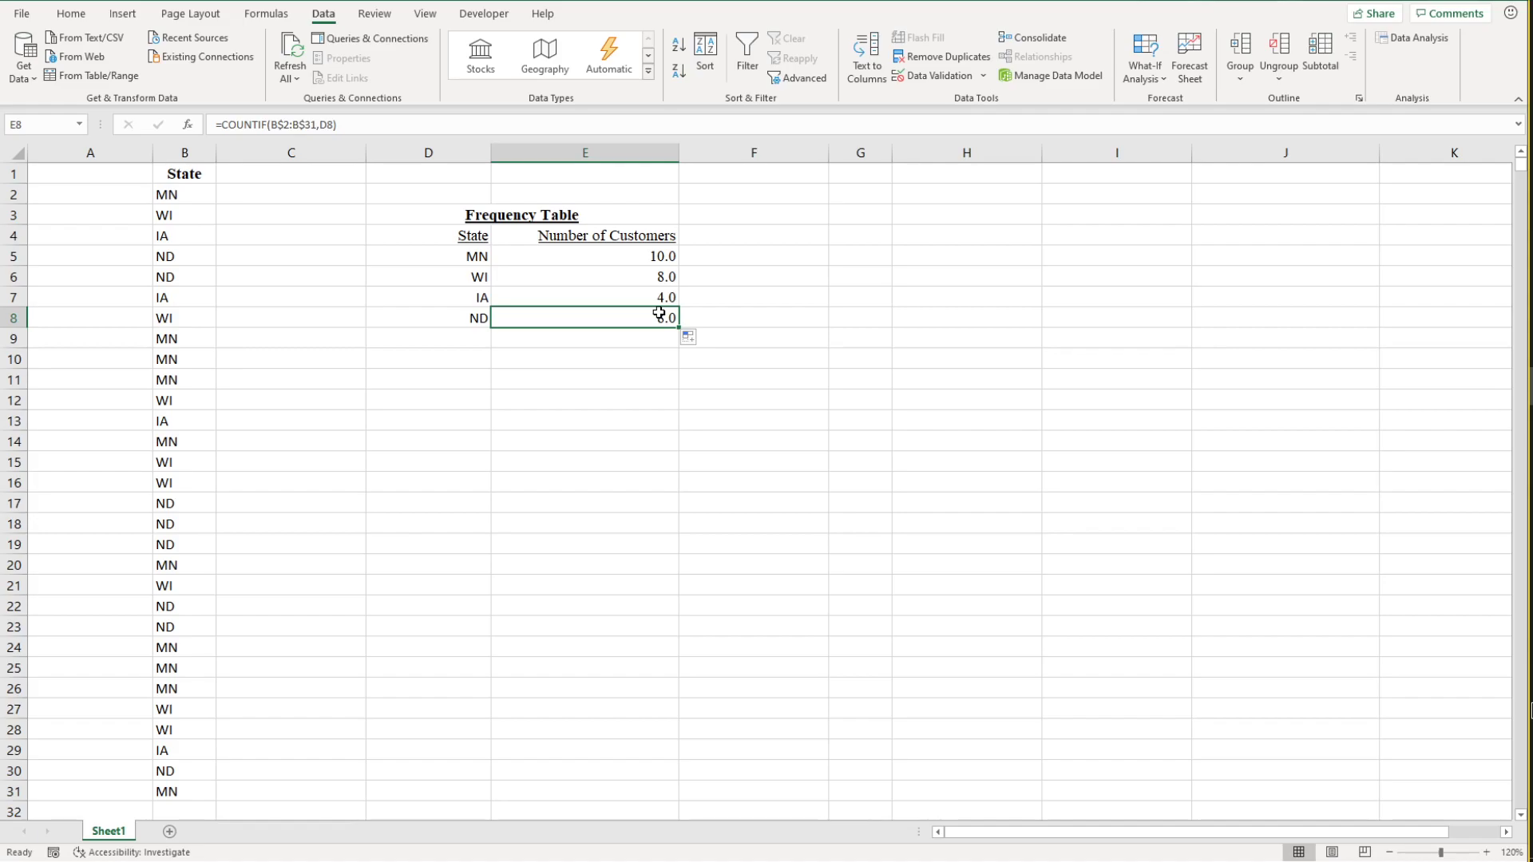
click(662, 299)
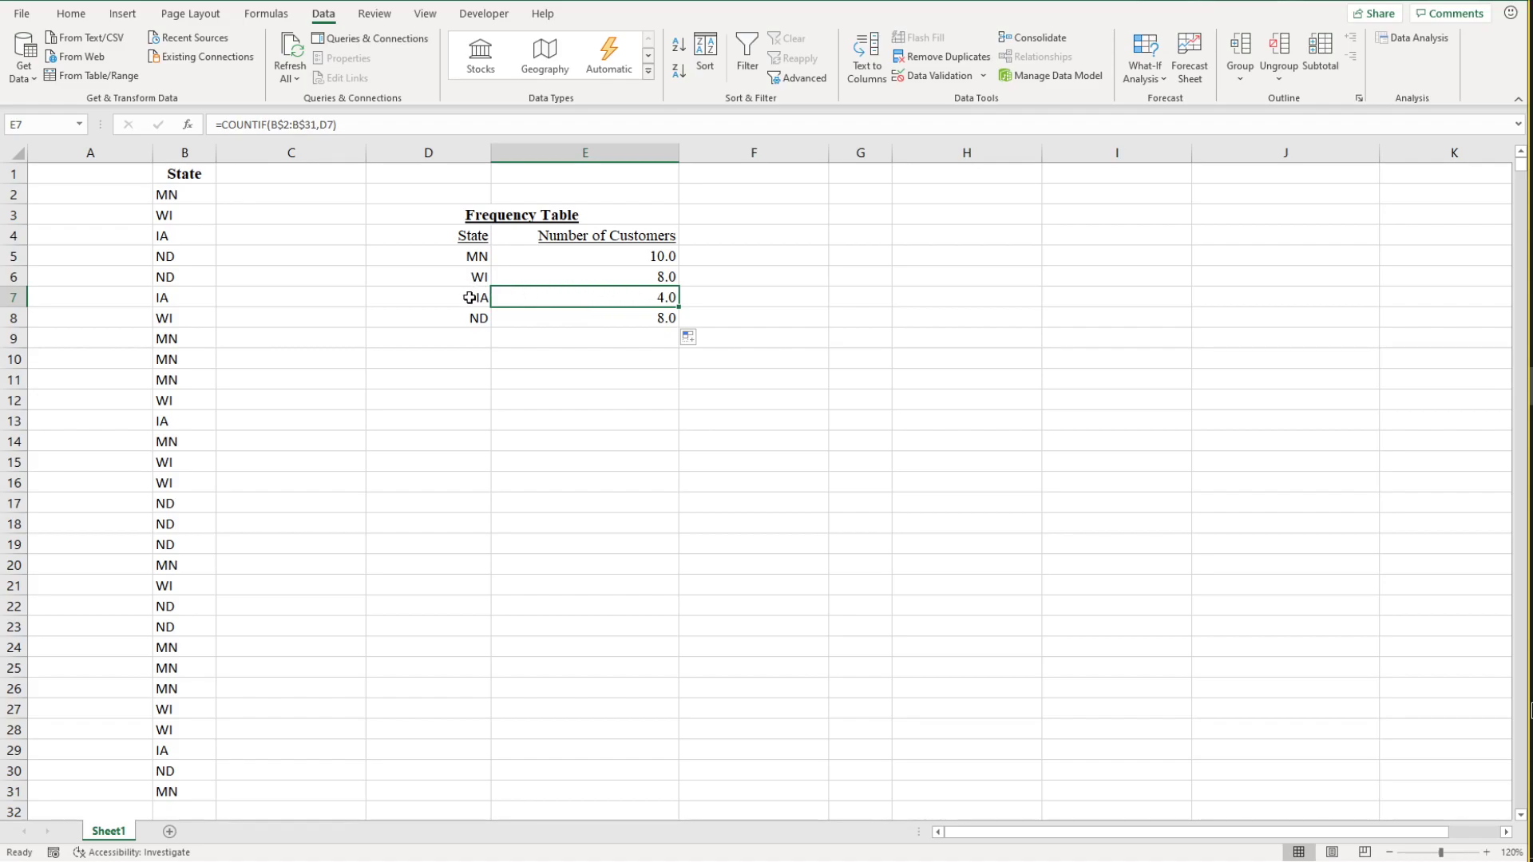
click(644, 317)
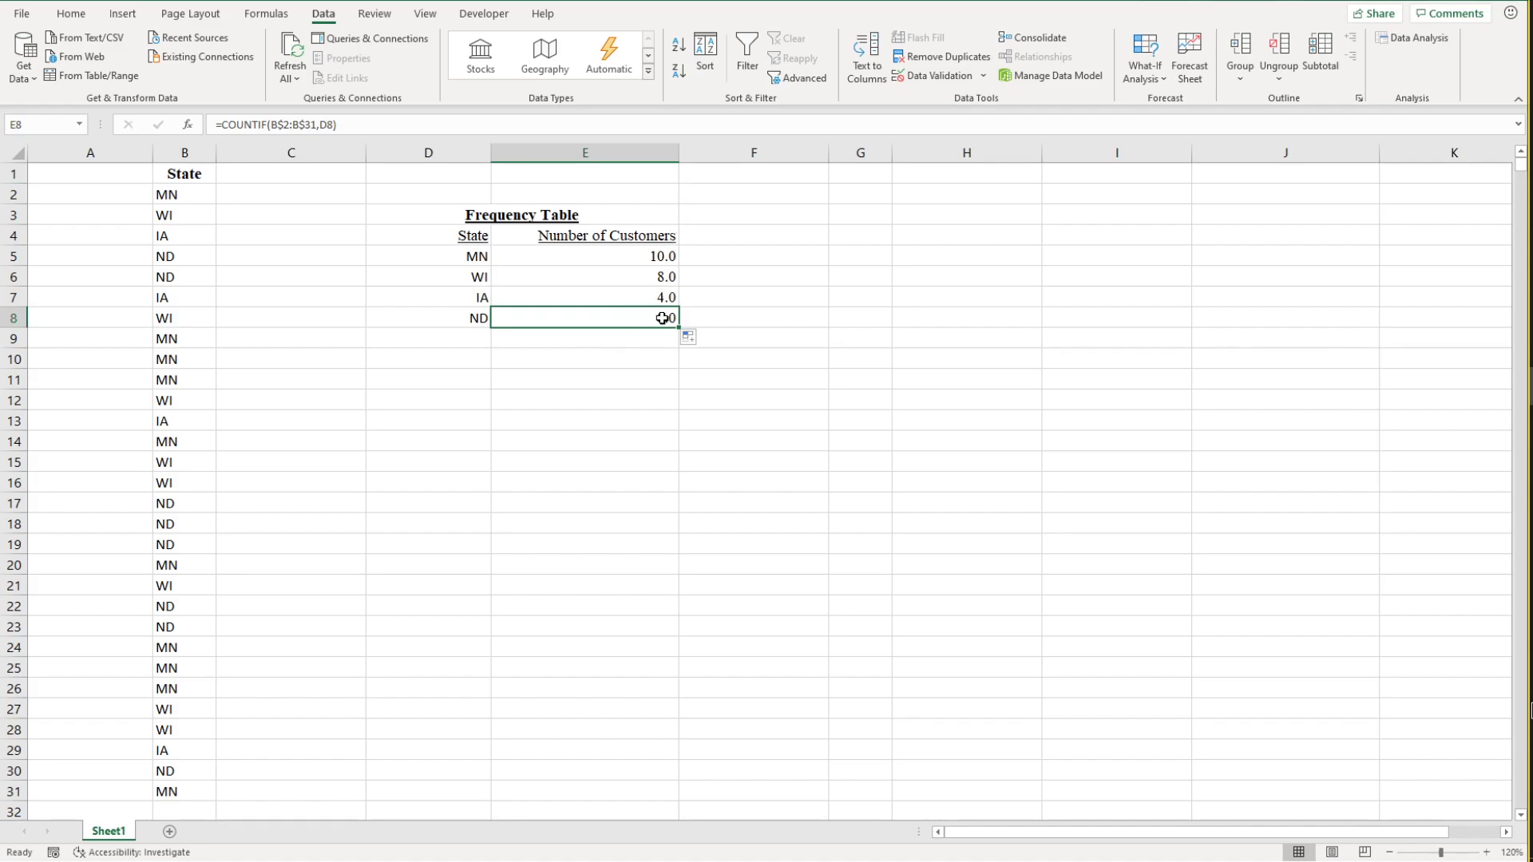
click(469, 318)
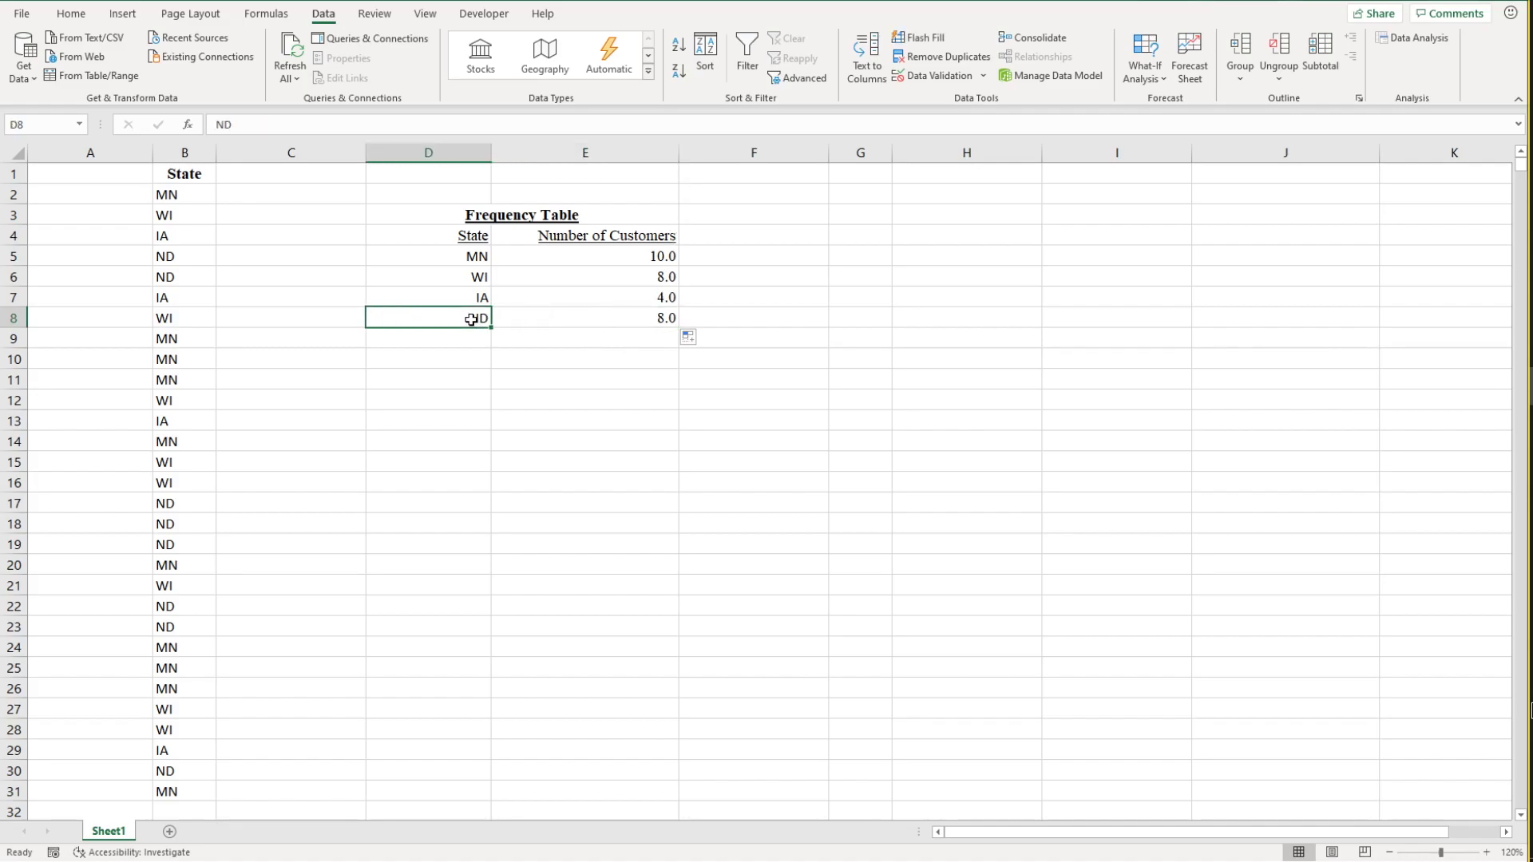
click(651, 322)
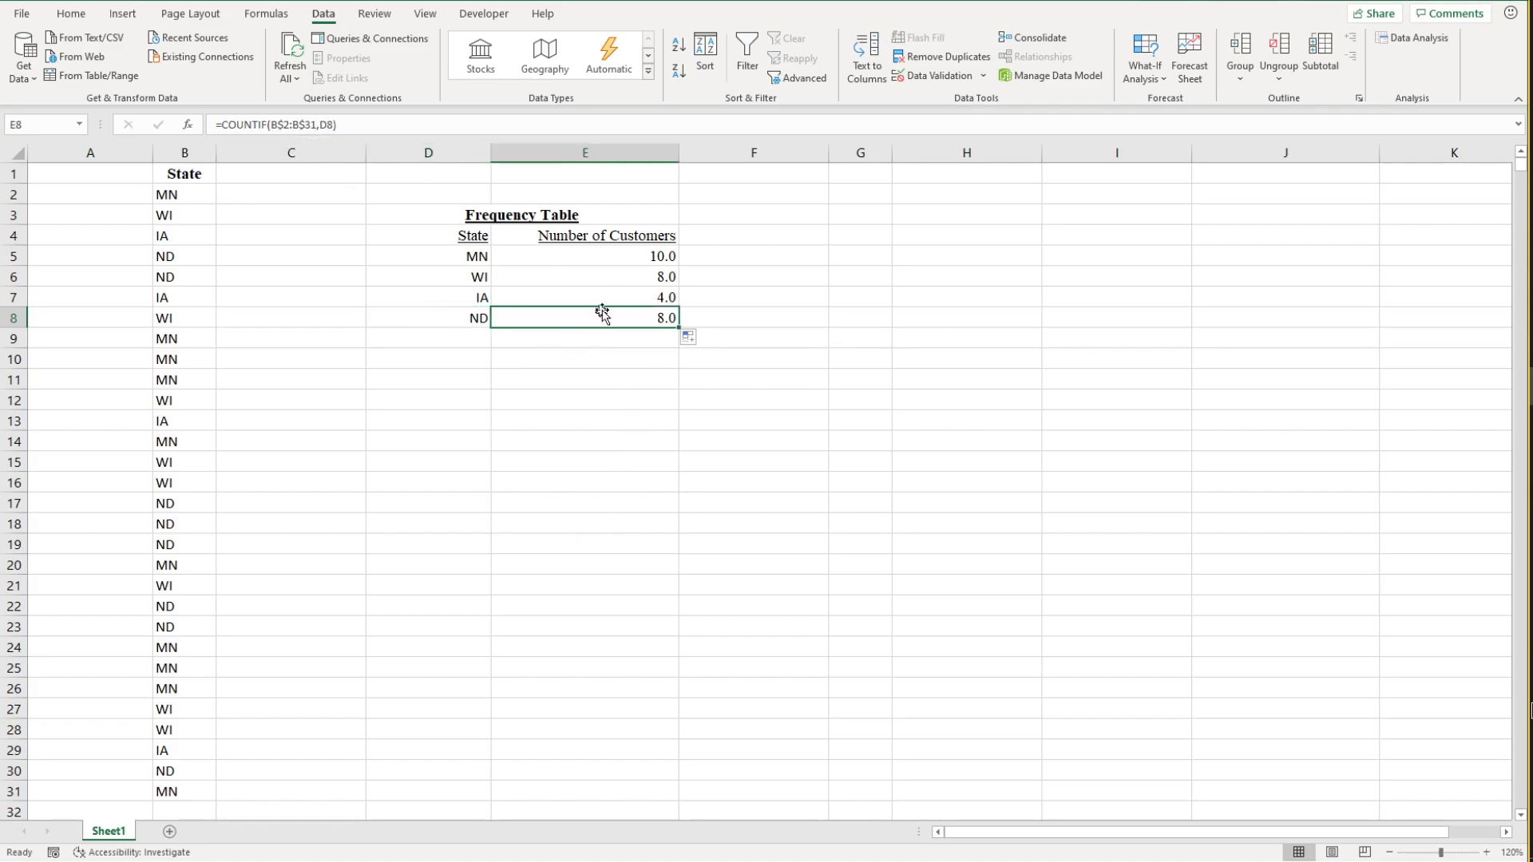
Step: Remove the dollar signs from the range in E7 so the formula reads =COUNTIF(B2:B31,D7)
click(636, 300)
click(289, 124)
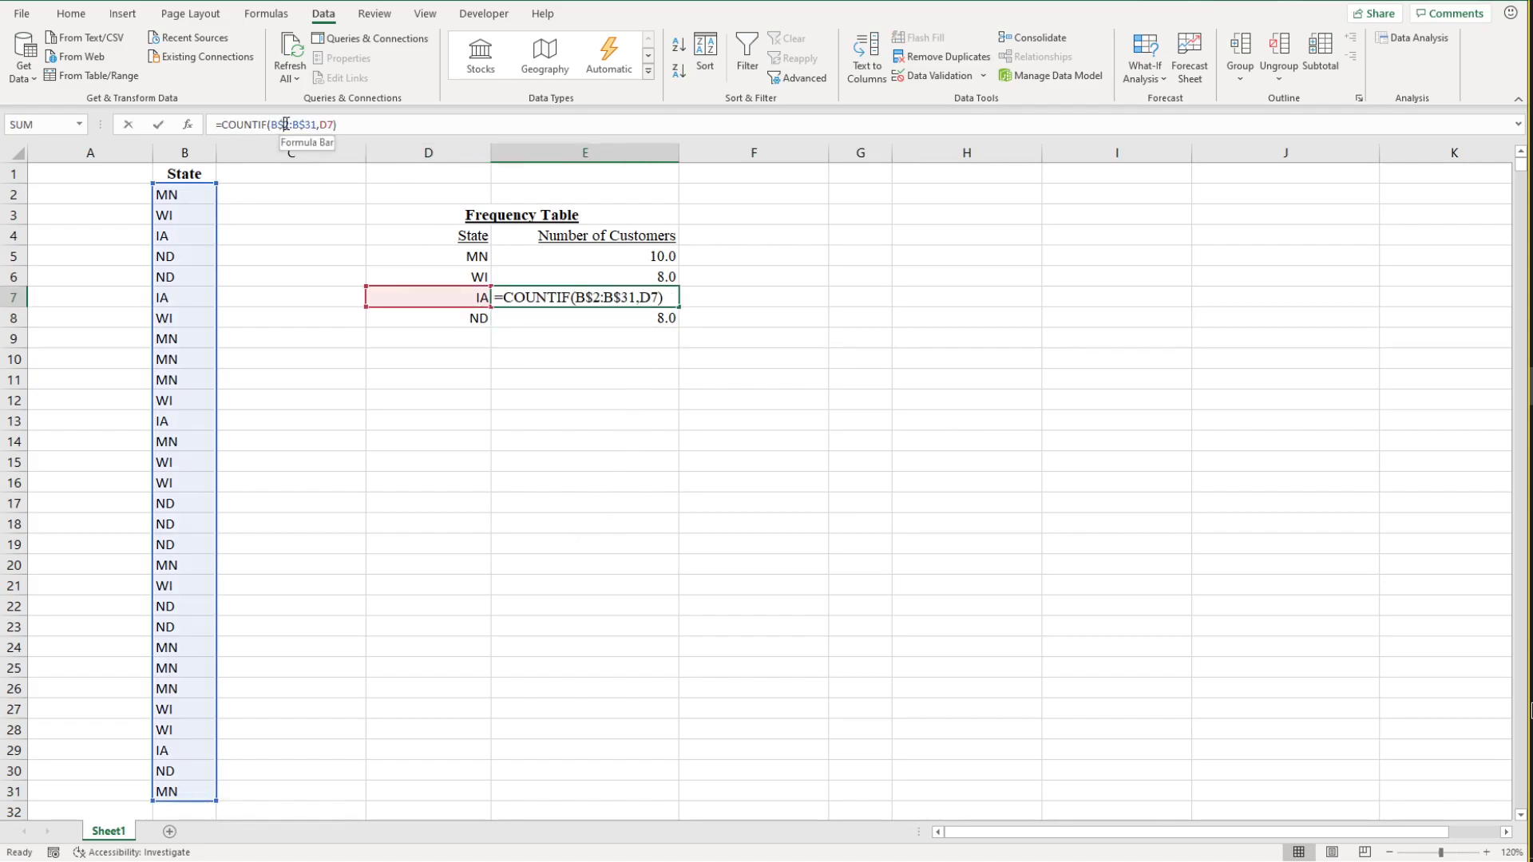
key(BackSpace)
key(Right)
key(Right)
key(Right)
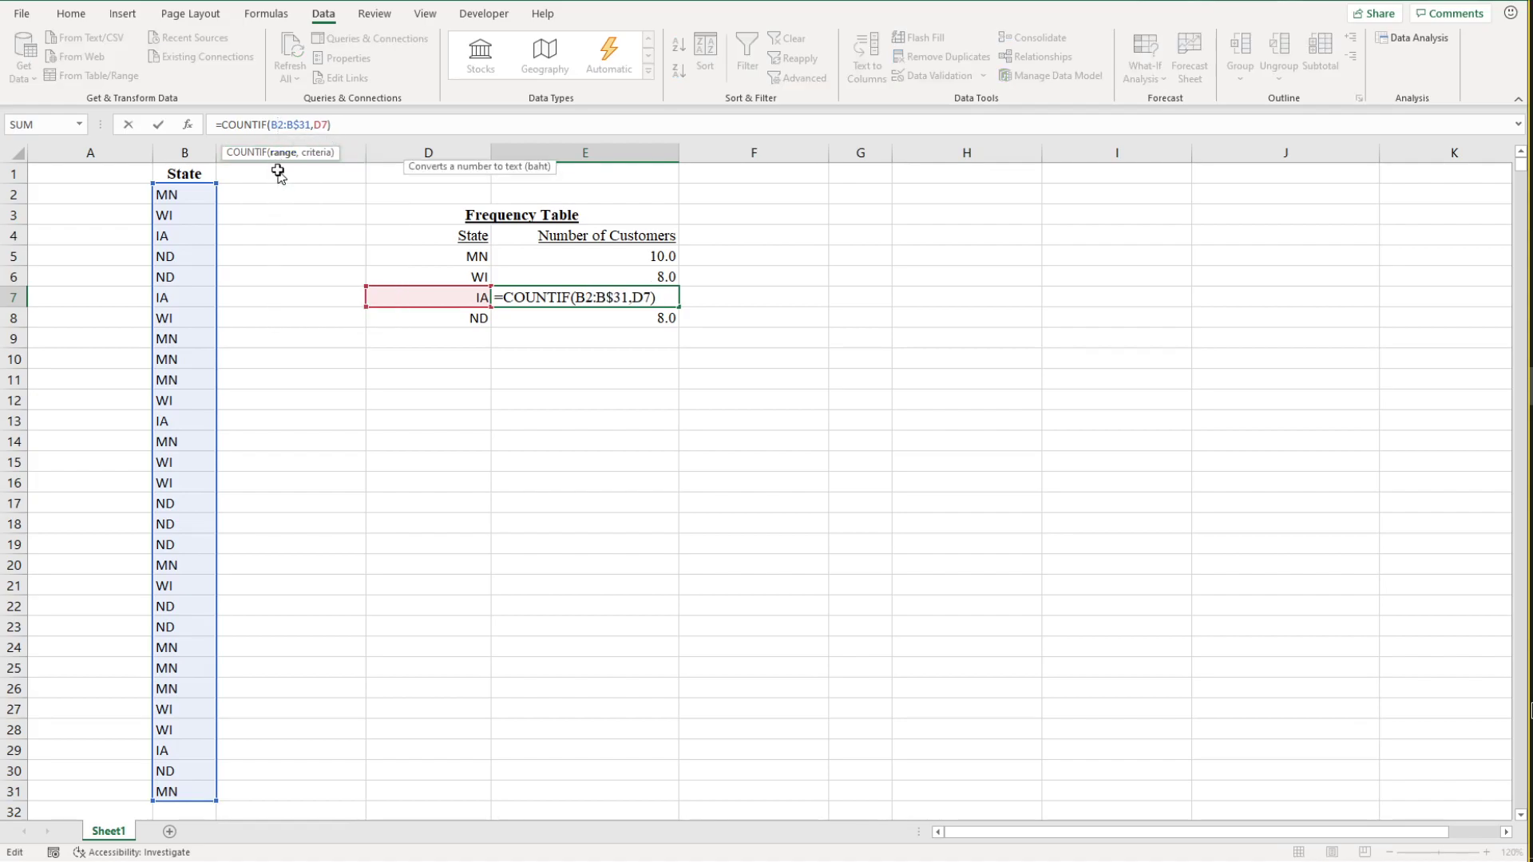
key(Delete)
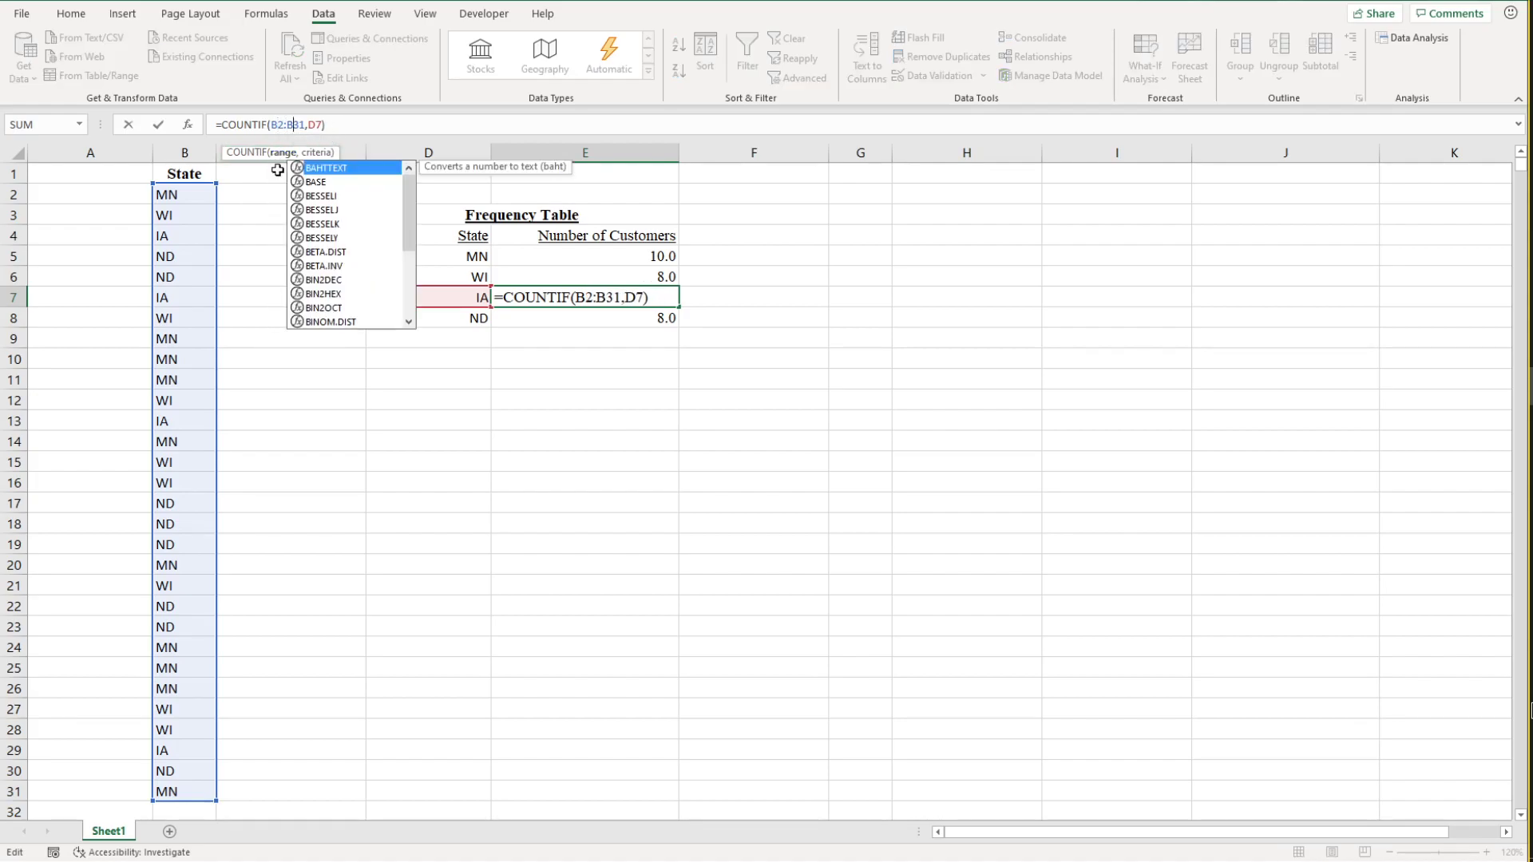
key(Return)
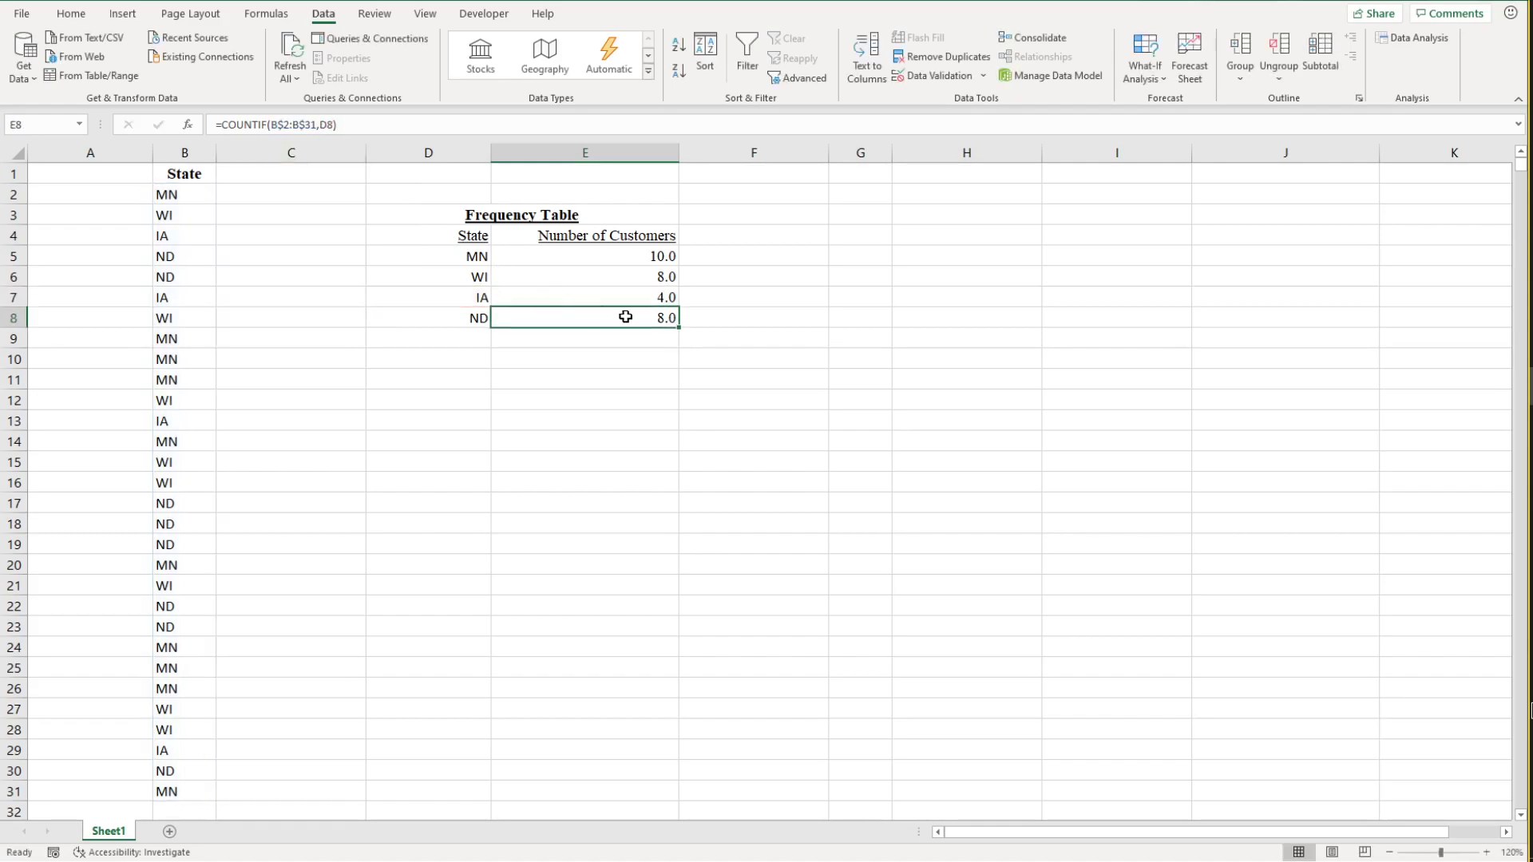
Step: Fill the unlocked formula from E7 down to E8 and inspect the range that E8 references
click(639, 302)
drag(679, 306, 676, 319)
click(655, 319)
key(F2)
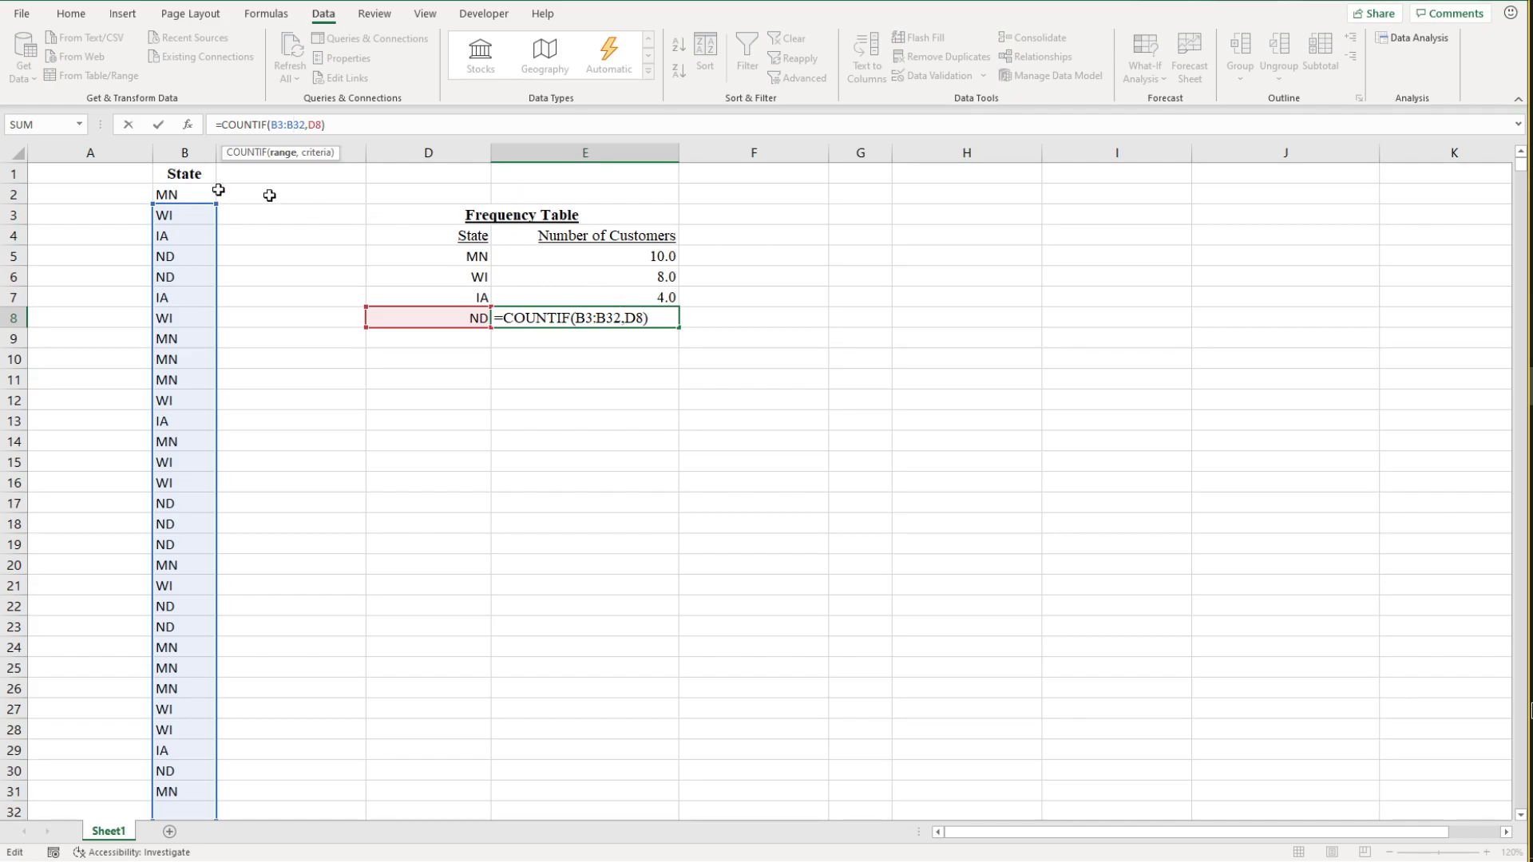
Step: Lock the range rows in E7 again as =COUNTIF(B$2:B$31,D7) and fill the formula down to E8
click(657, 298)
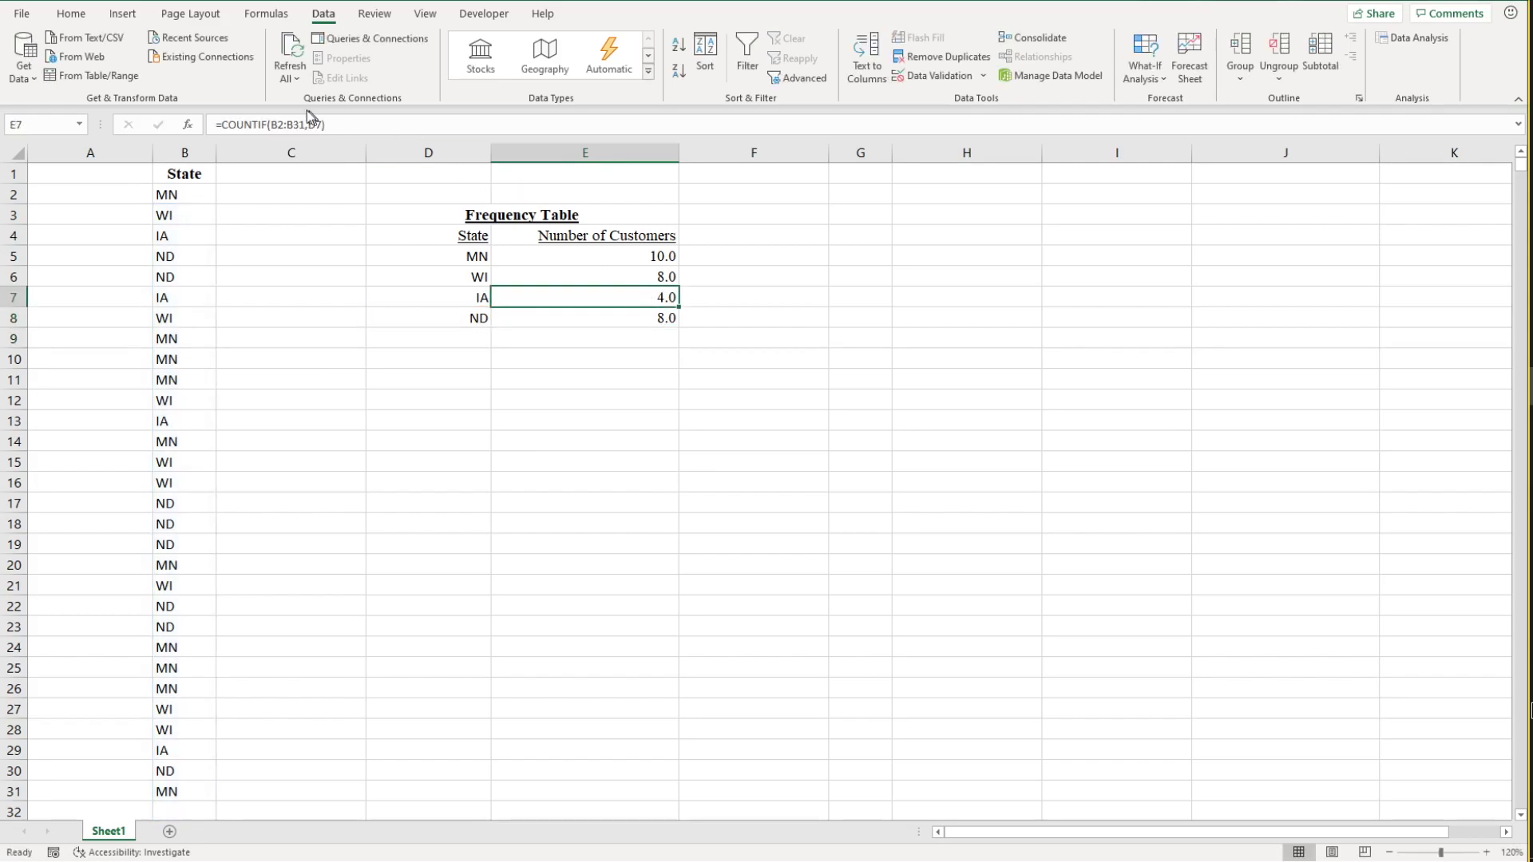
click(281, 124)
text($2:B$)
key(Return)
click(664, 302)
drag(680, 306, 679, 324)
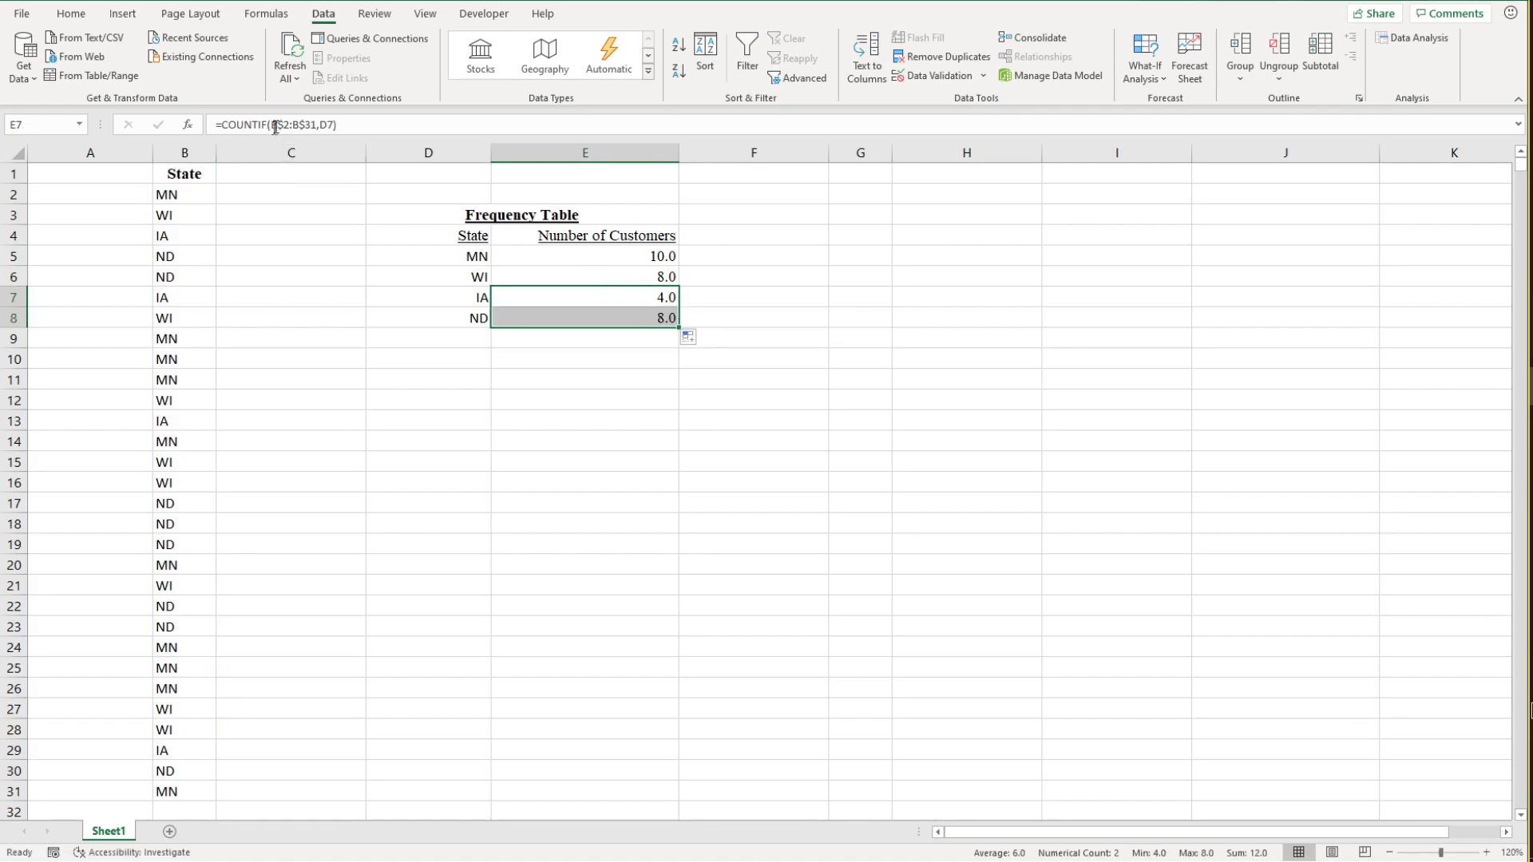
Step: Check the range and criteria references of the ND count formula in E8
click(767, 317)
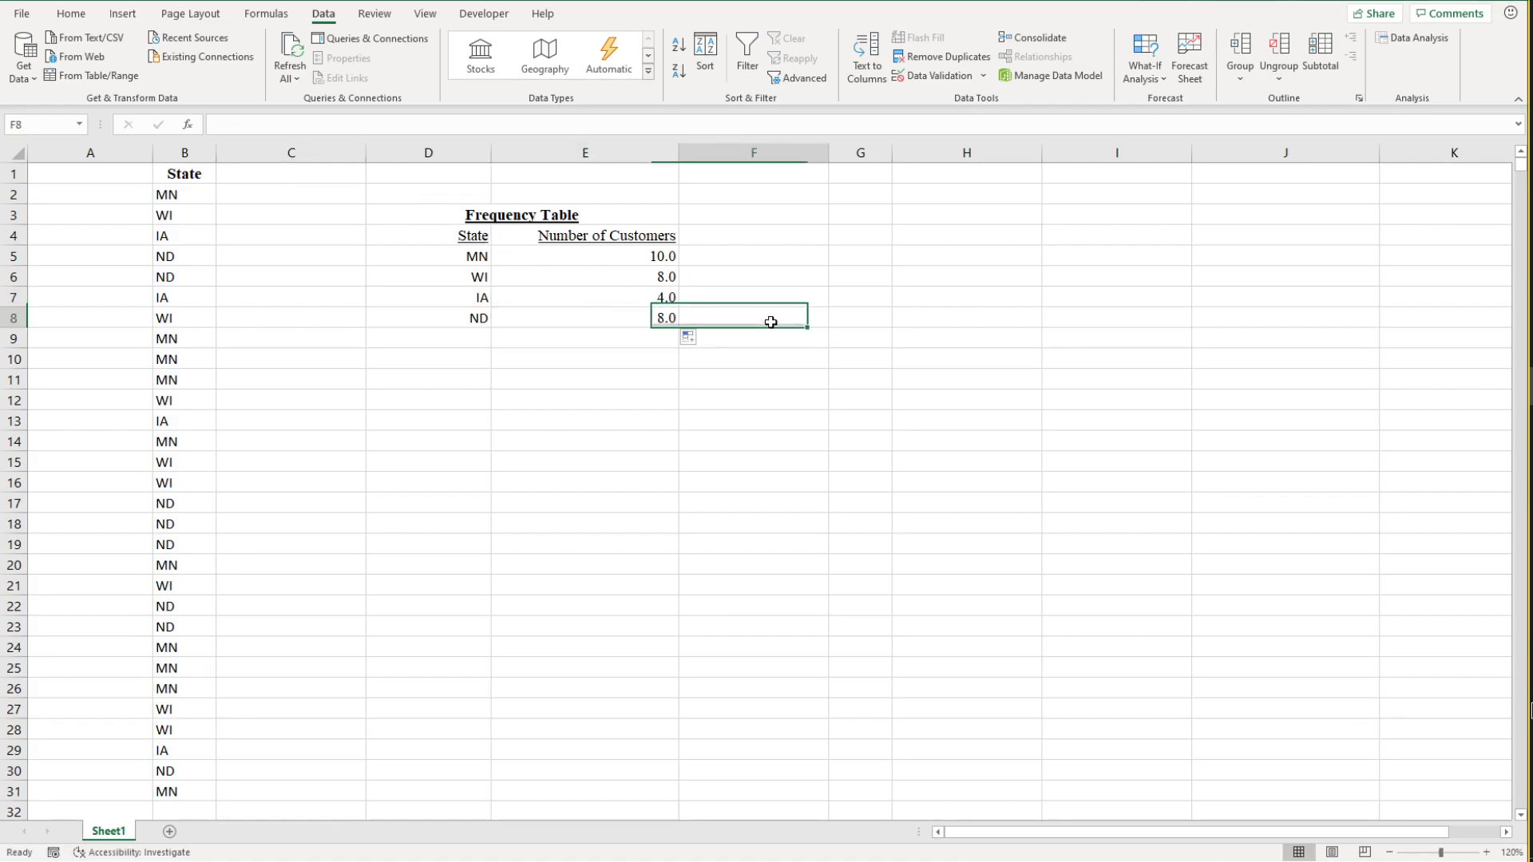
click(650, 318)
click(288, 127)
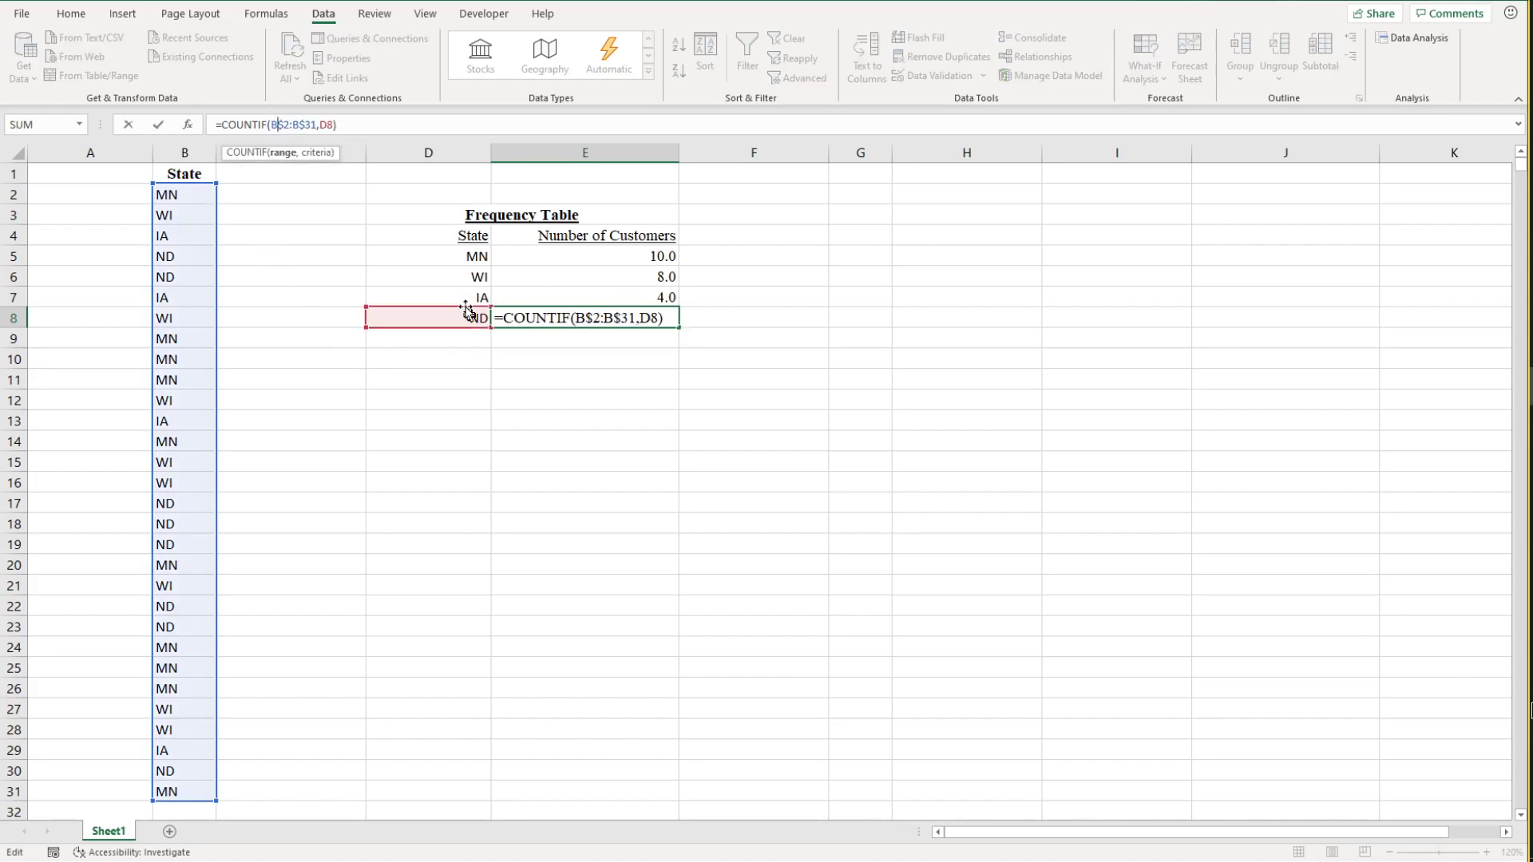
click(391, 130)
key(Return)
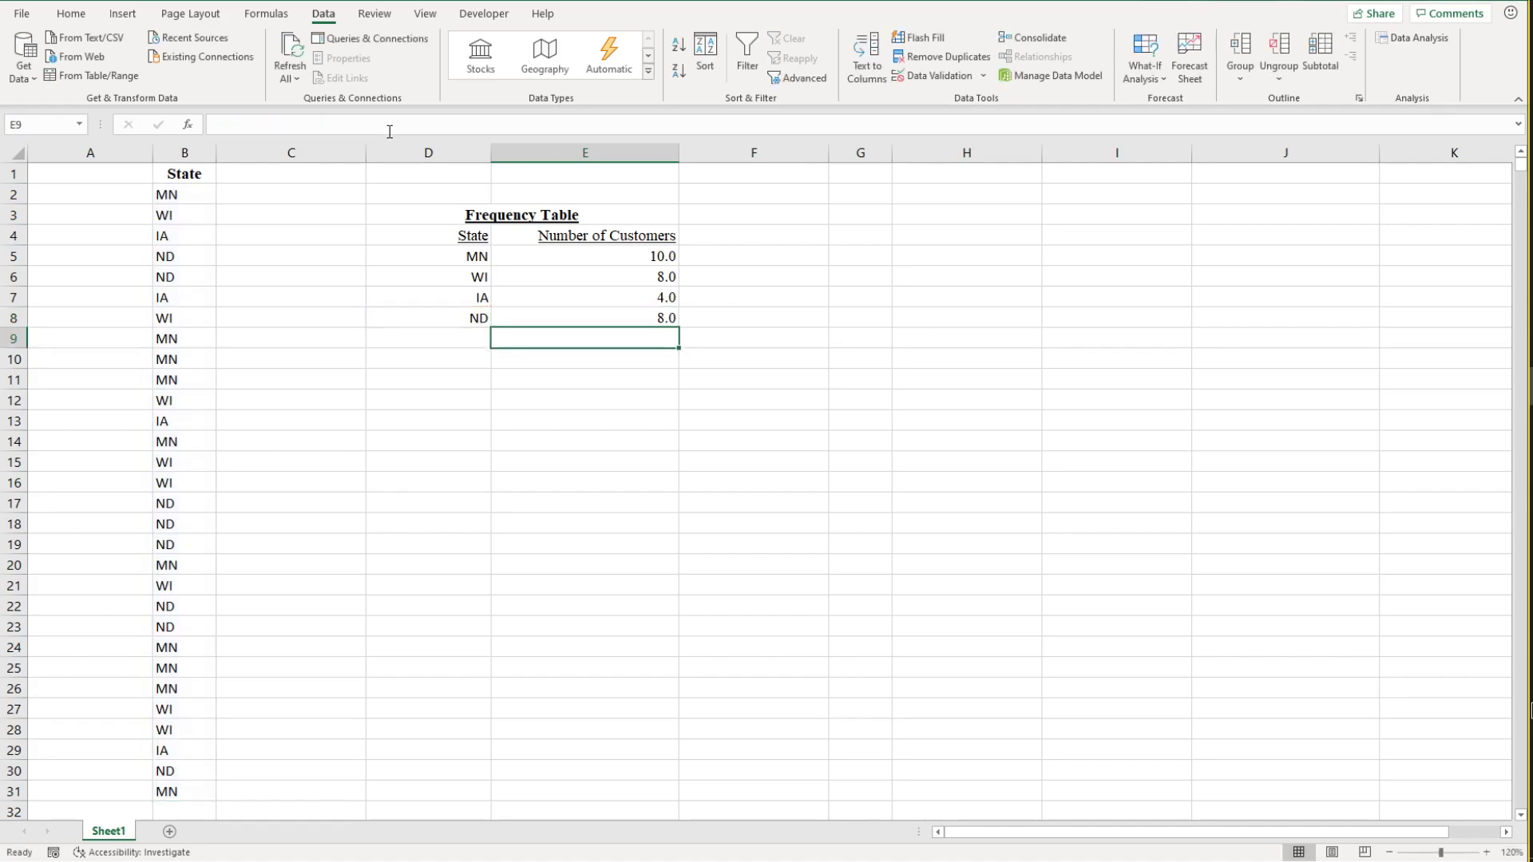
Step: Label the row below ND in the frequency table as TOTAL in cell D9
click(594, 358)
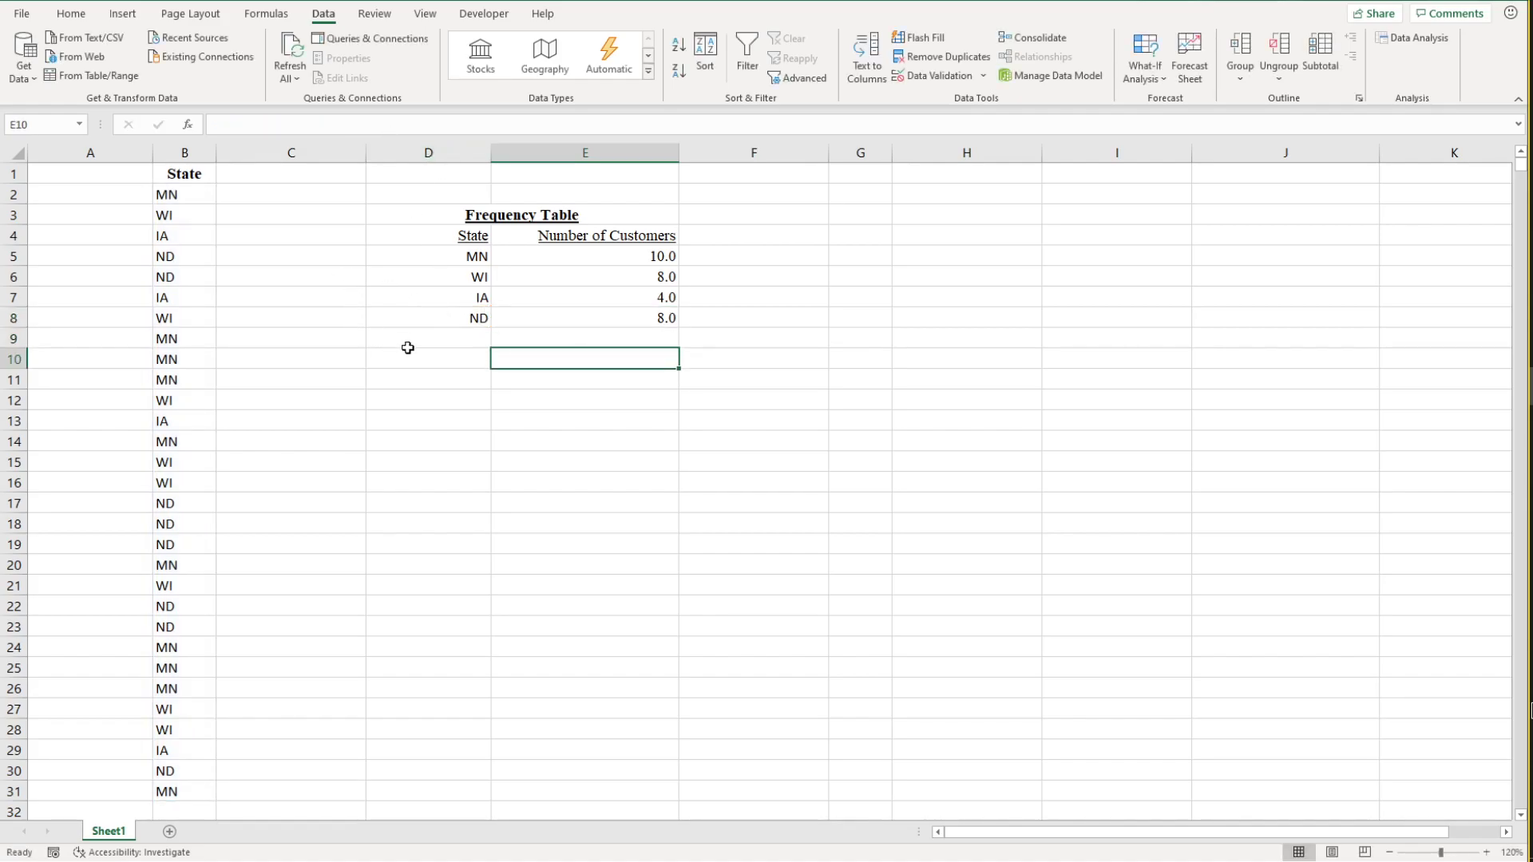
click(452, 342)
text(TOTAL)
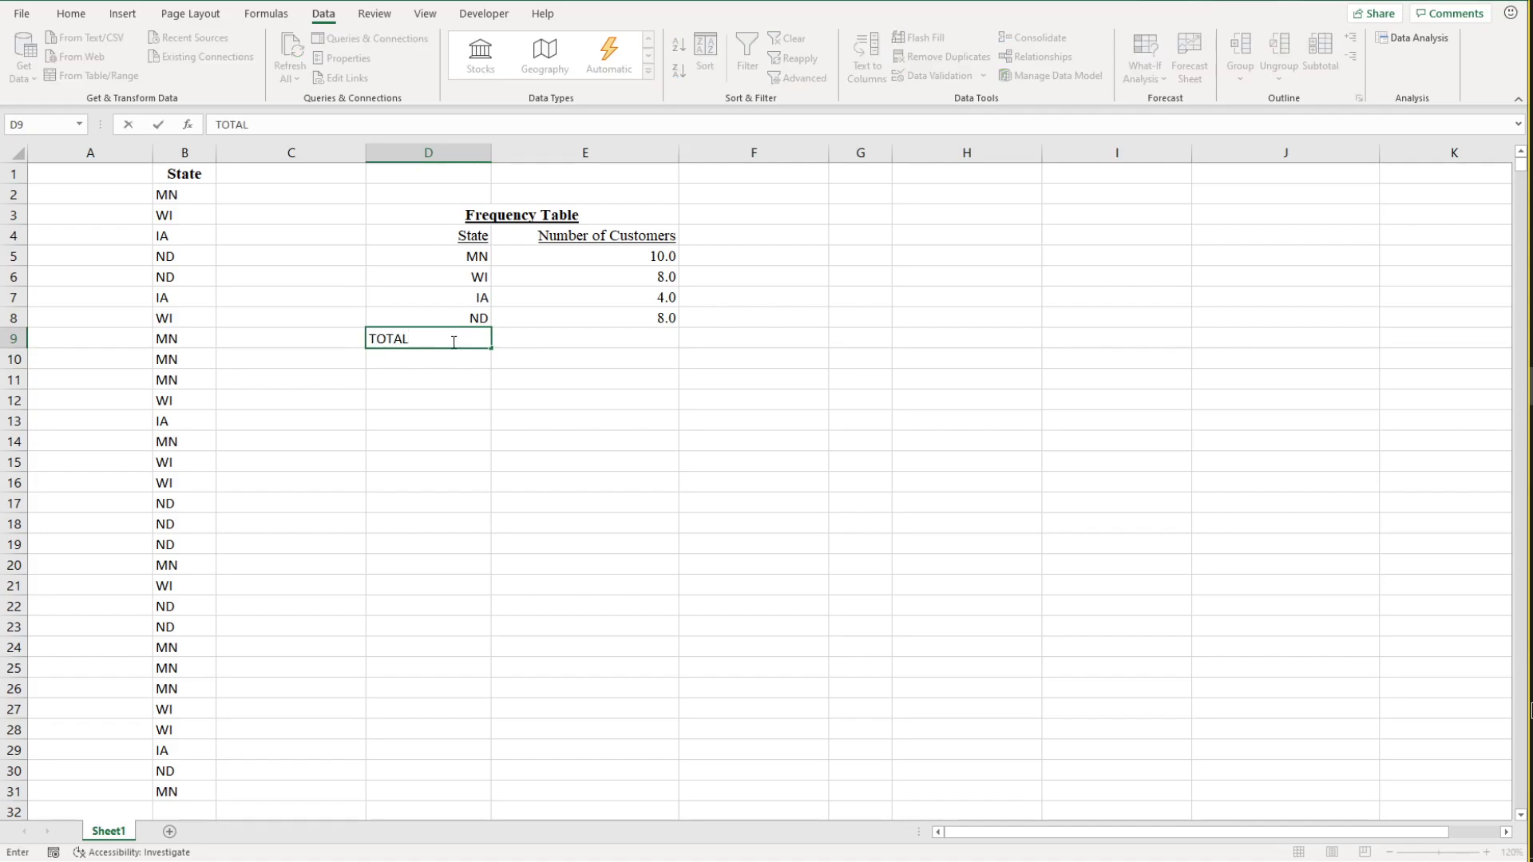
key(Tab)
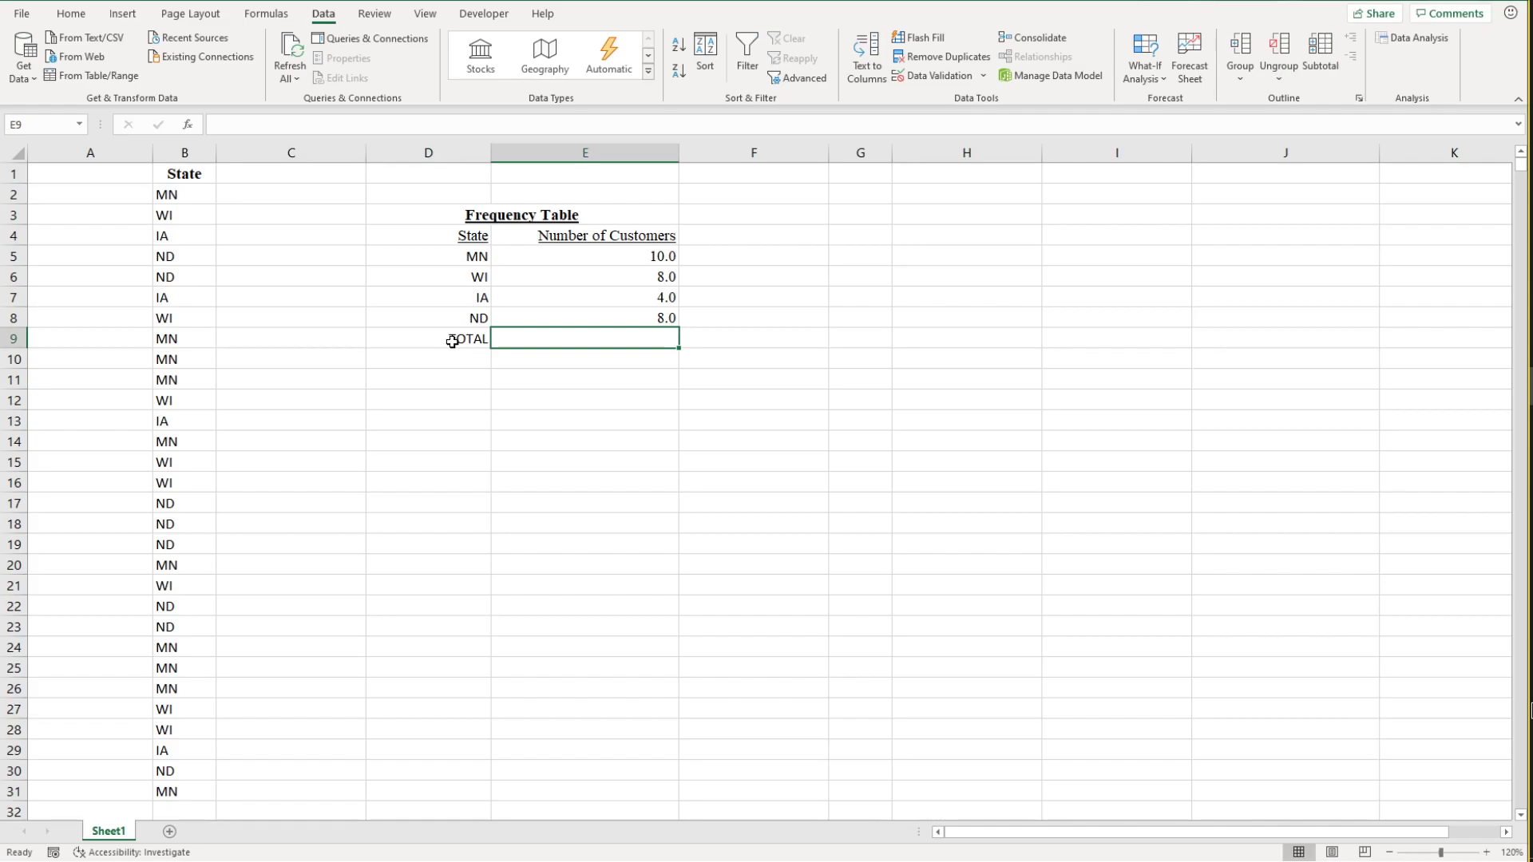
Step: Total the four state counts in E9 with the formula =SUM(E5,E6,E7,E8)
text(=)
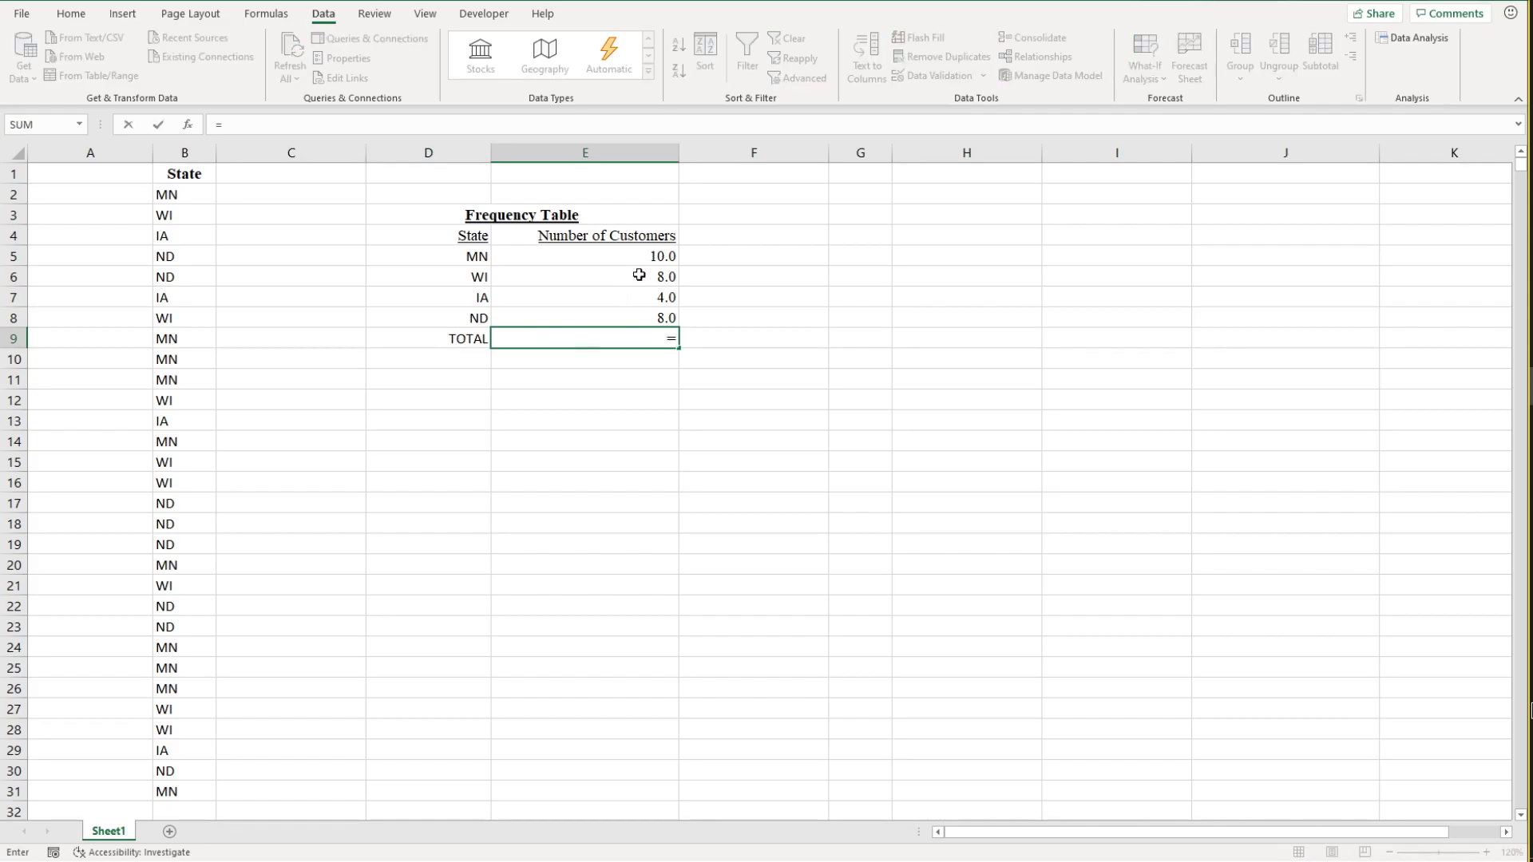
text(SU)
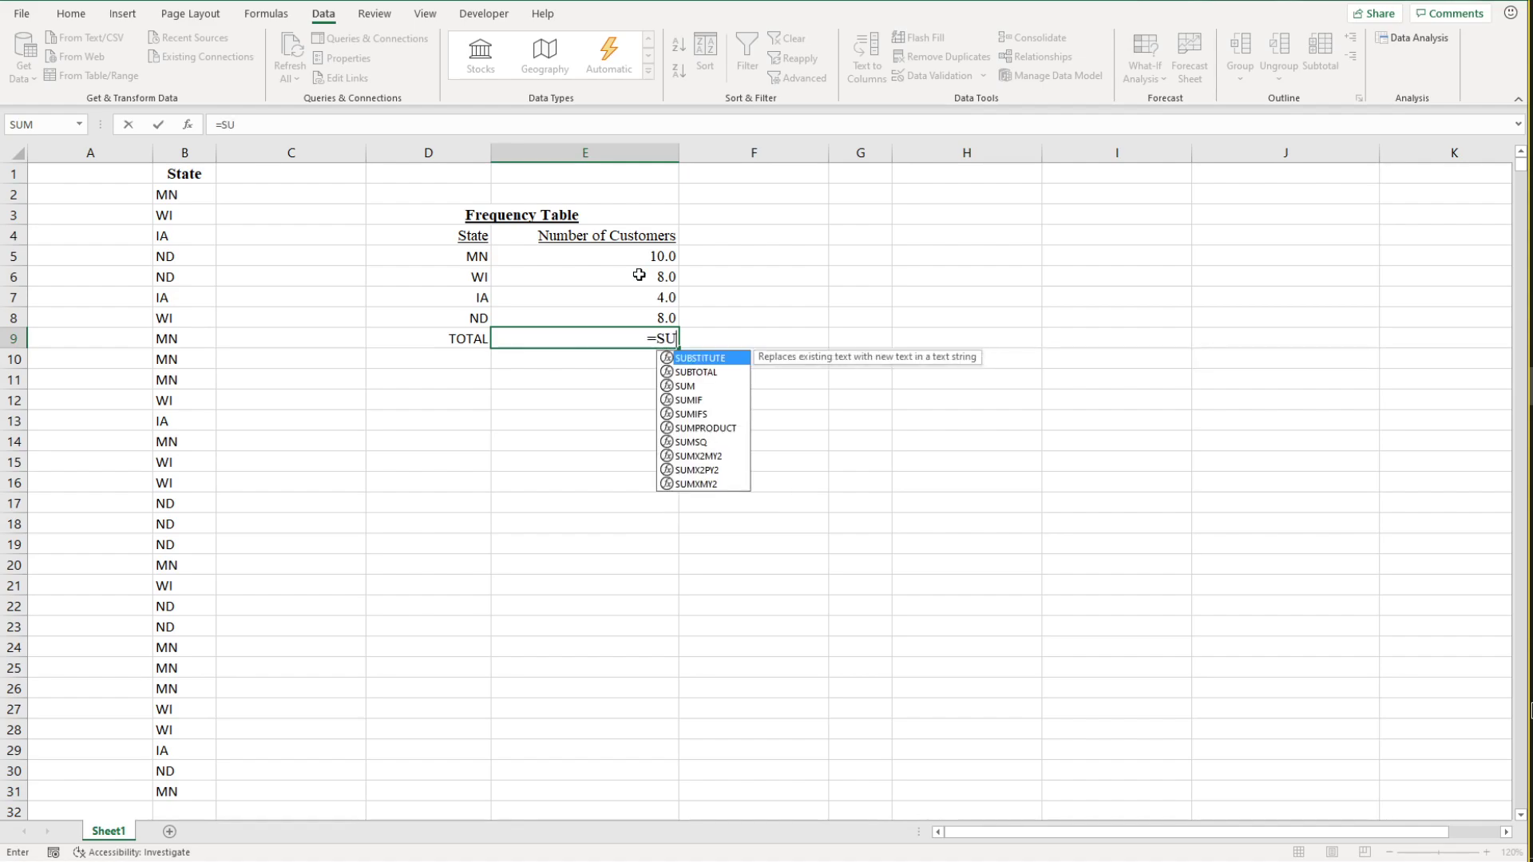
text(M()
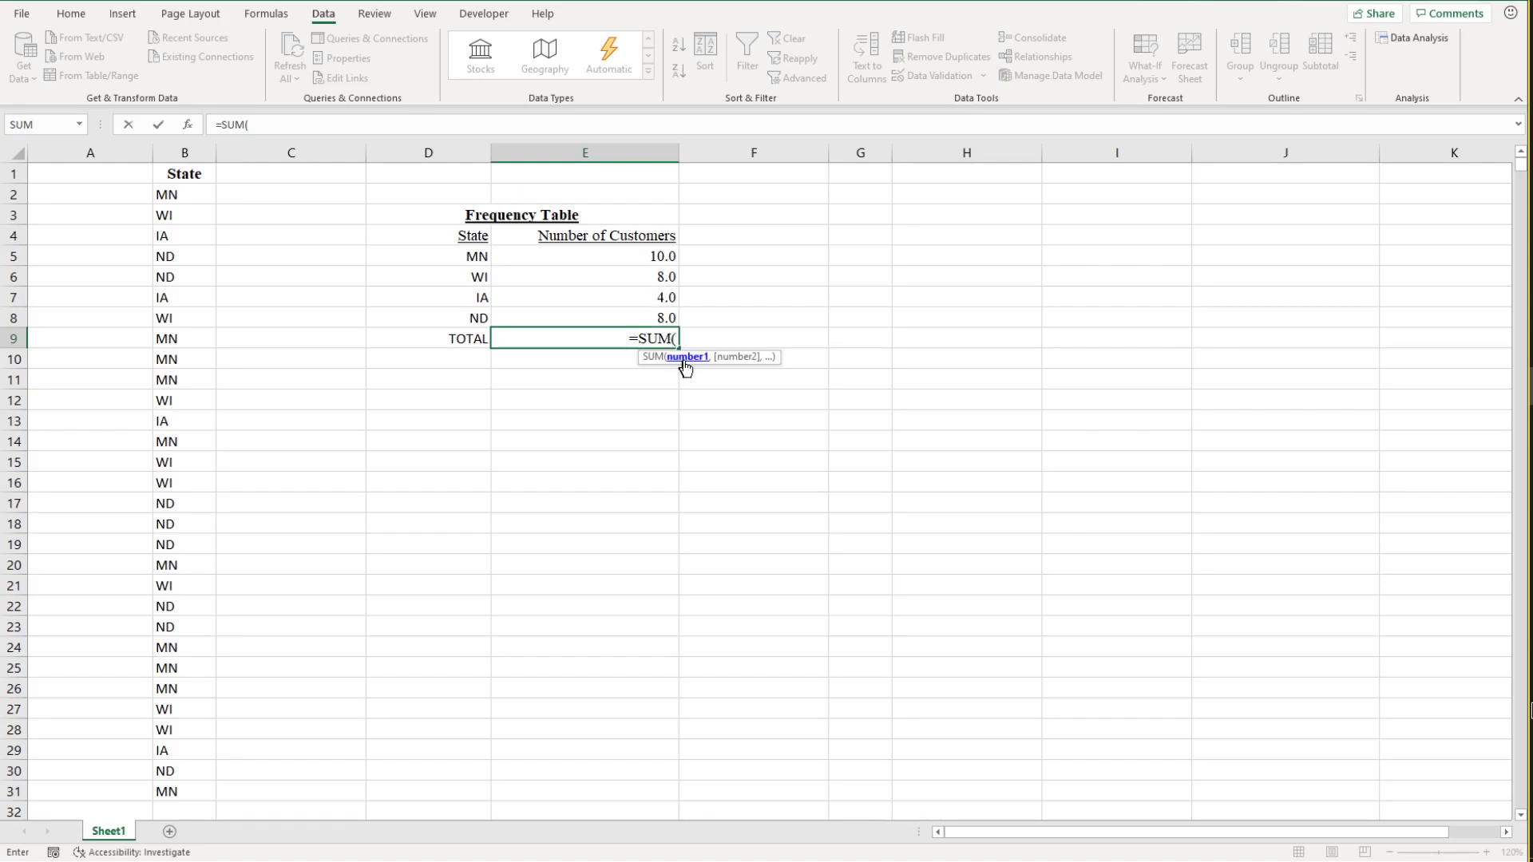
click(662, 257)
text(,)
click(656, 279)
text(,)
click(657, 298)
text(,)
click(656, 316)
text(,)
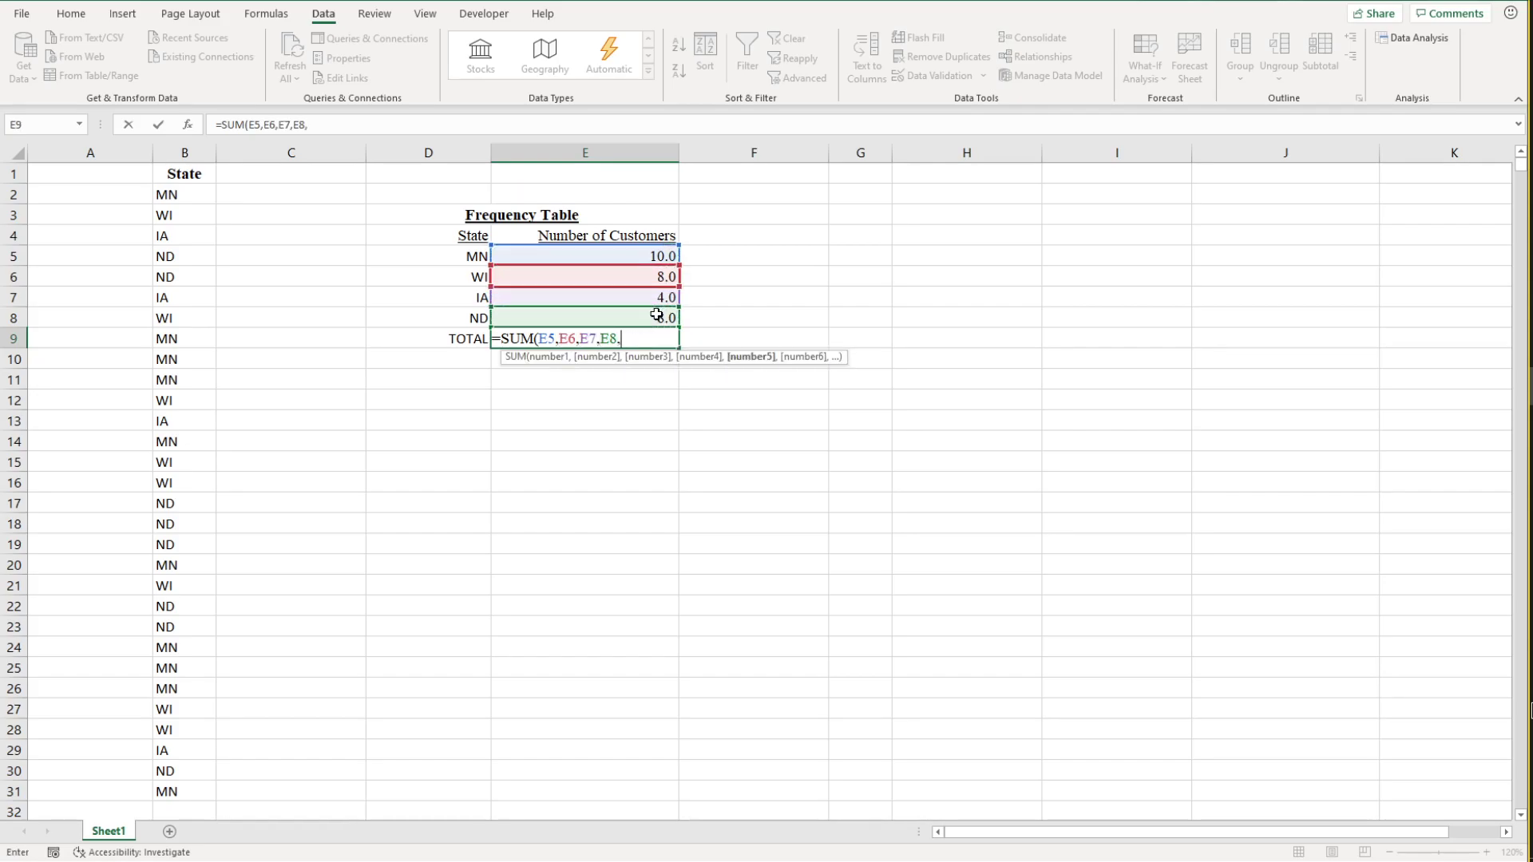
key(BackSpace)
text())
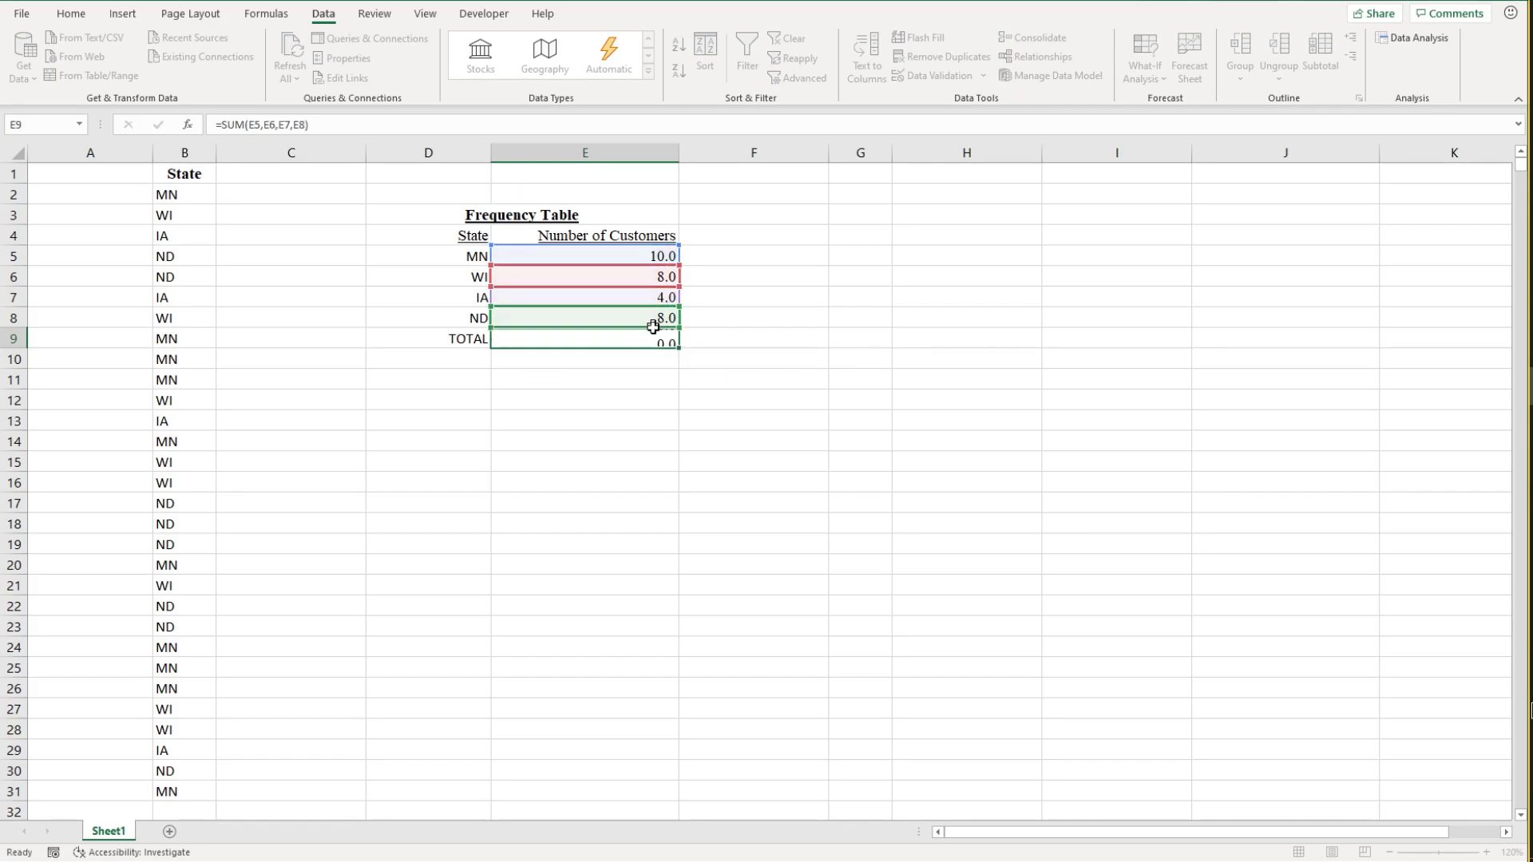
key(Return)
Step: Format the customer counts and total in E5:E9 as numbers with 0 decimal places
drag(651, 263, 651, 337)
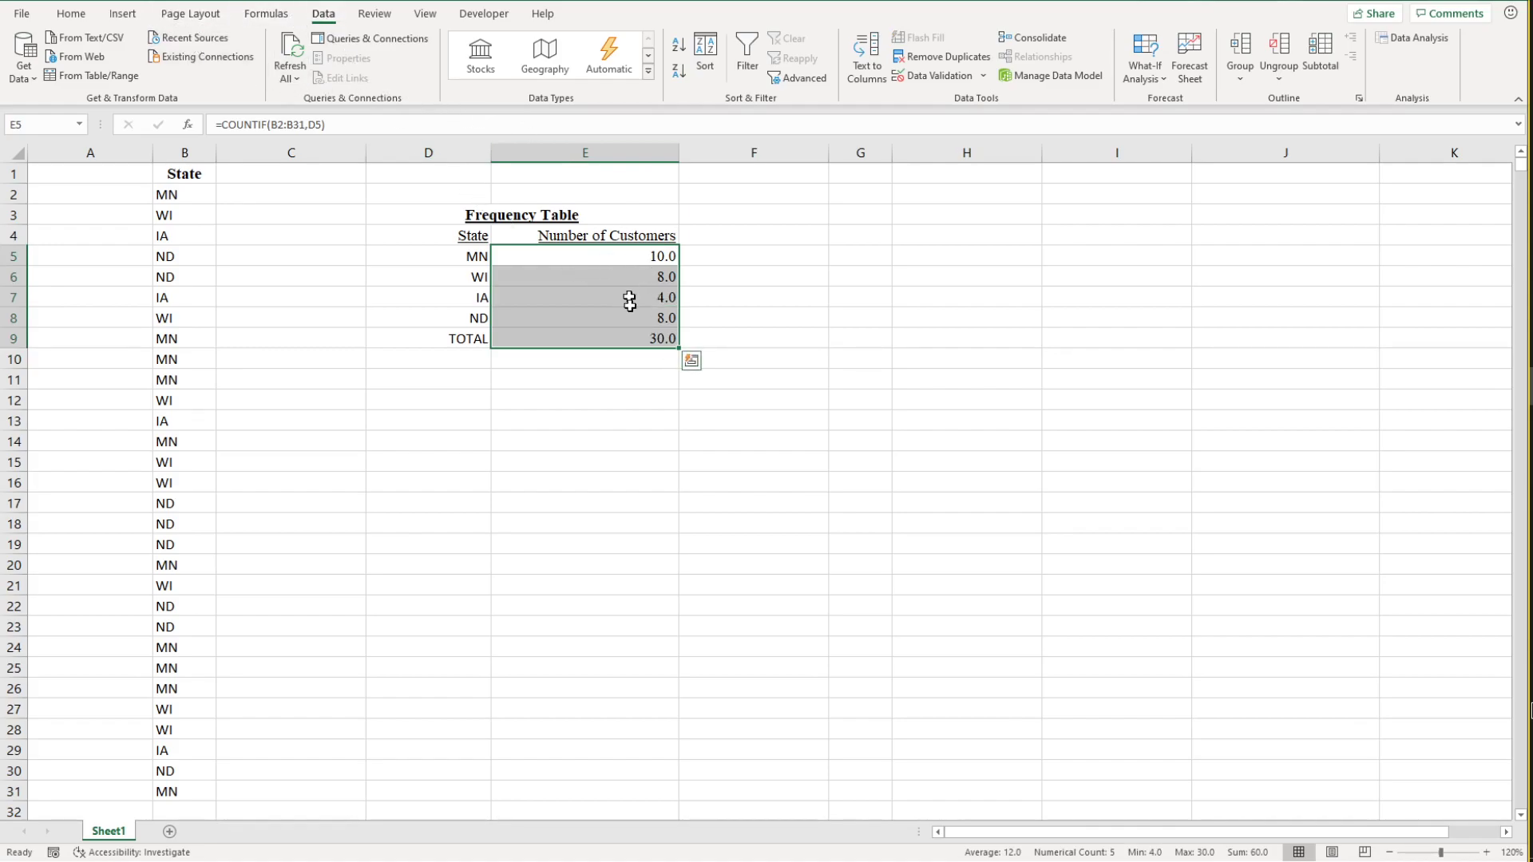
right_click(642, 339)
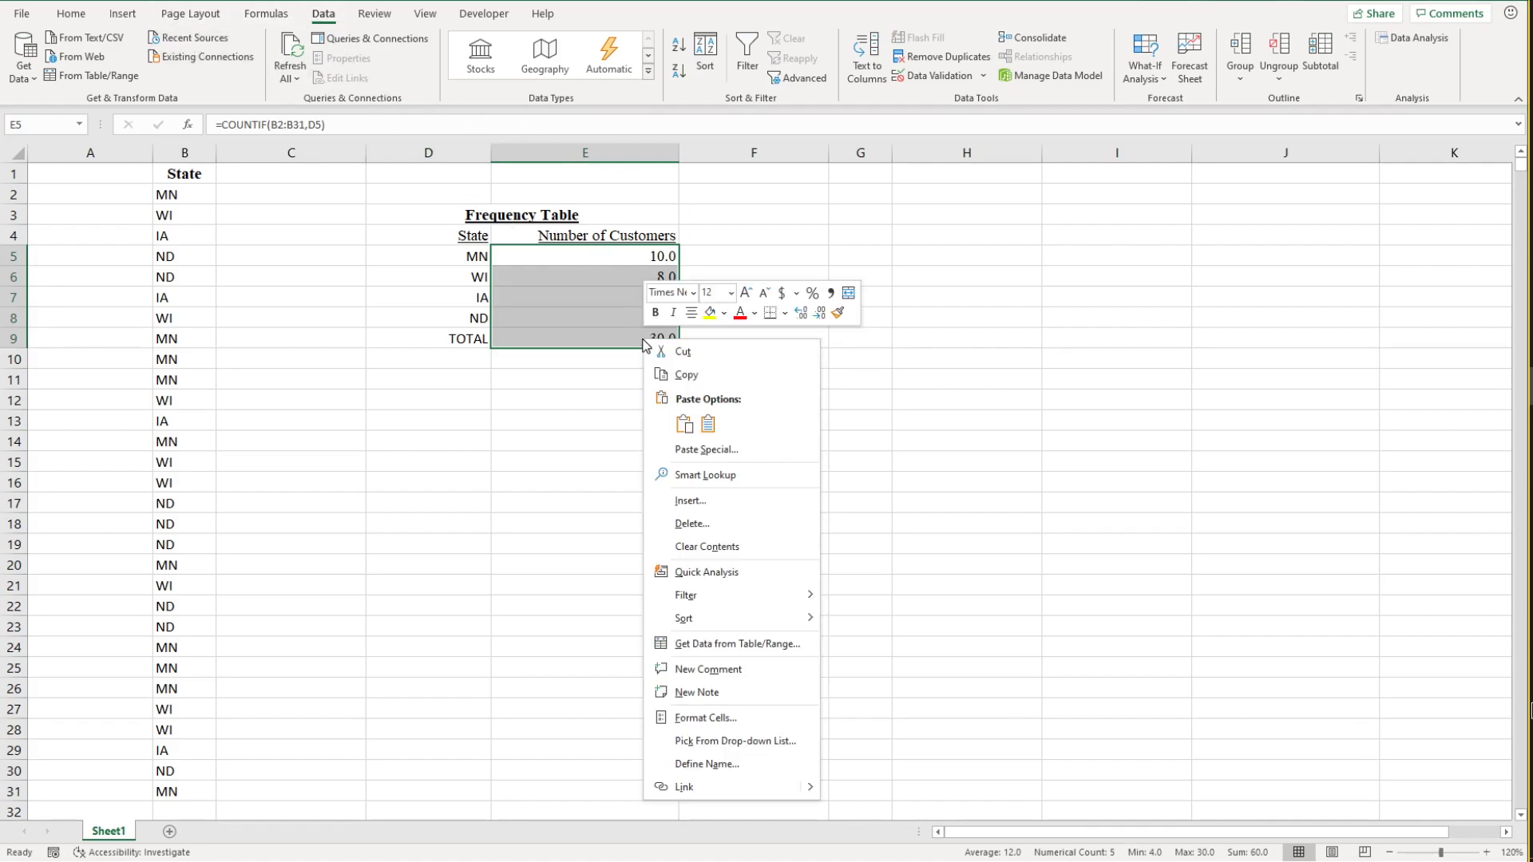
click(697, 718)
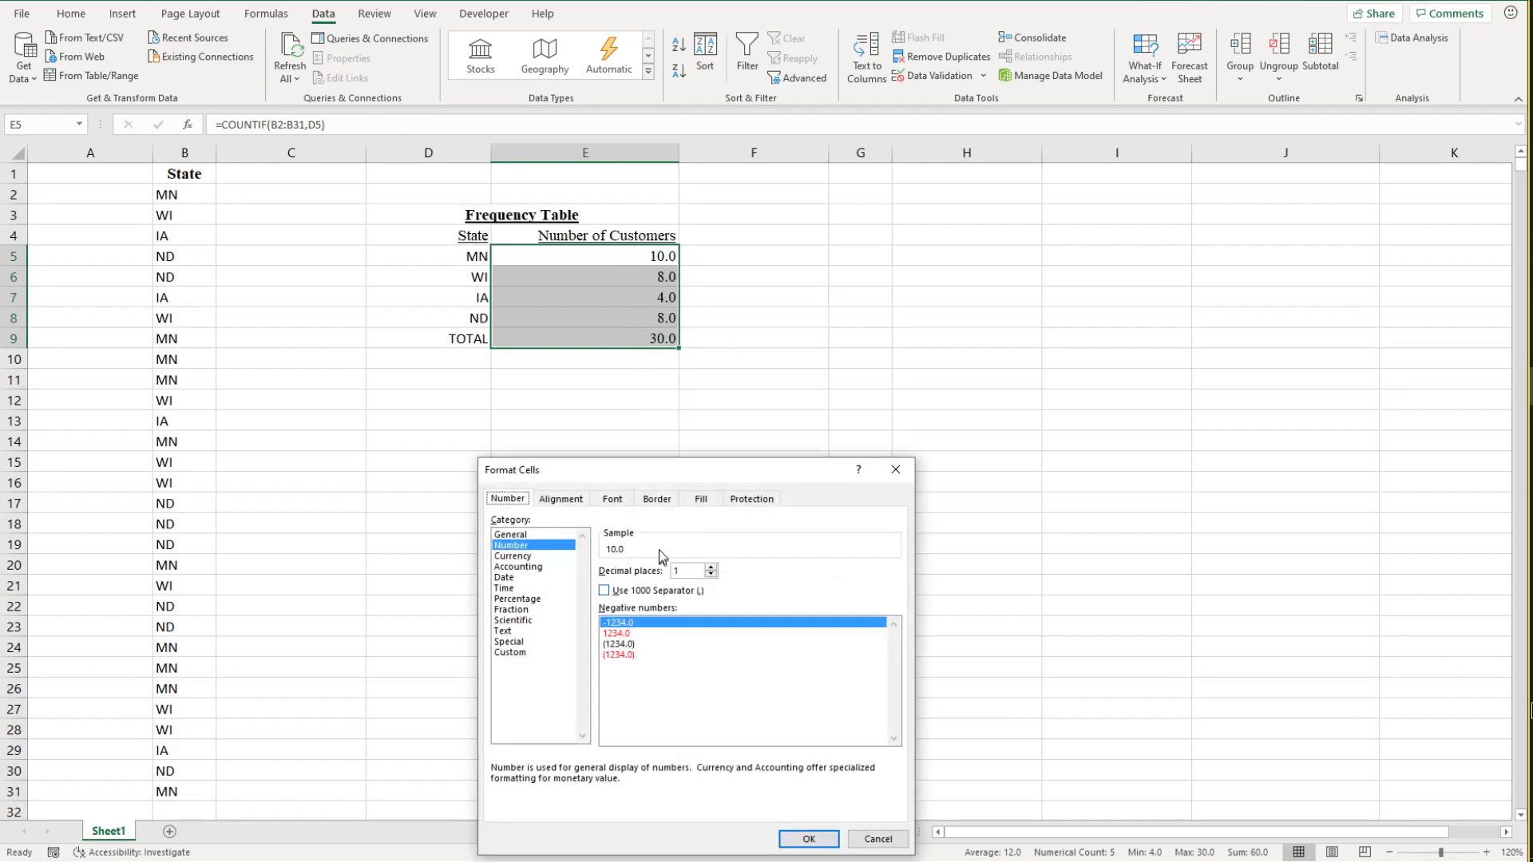
click(877, 839)
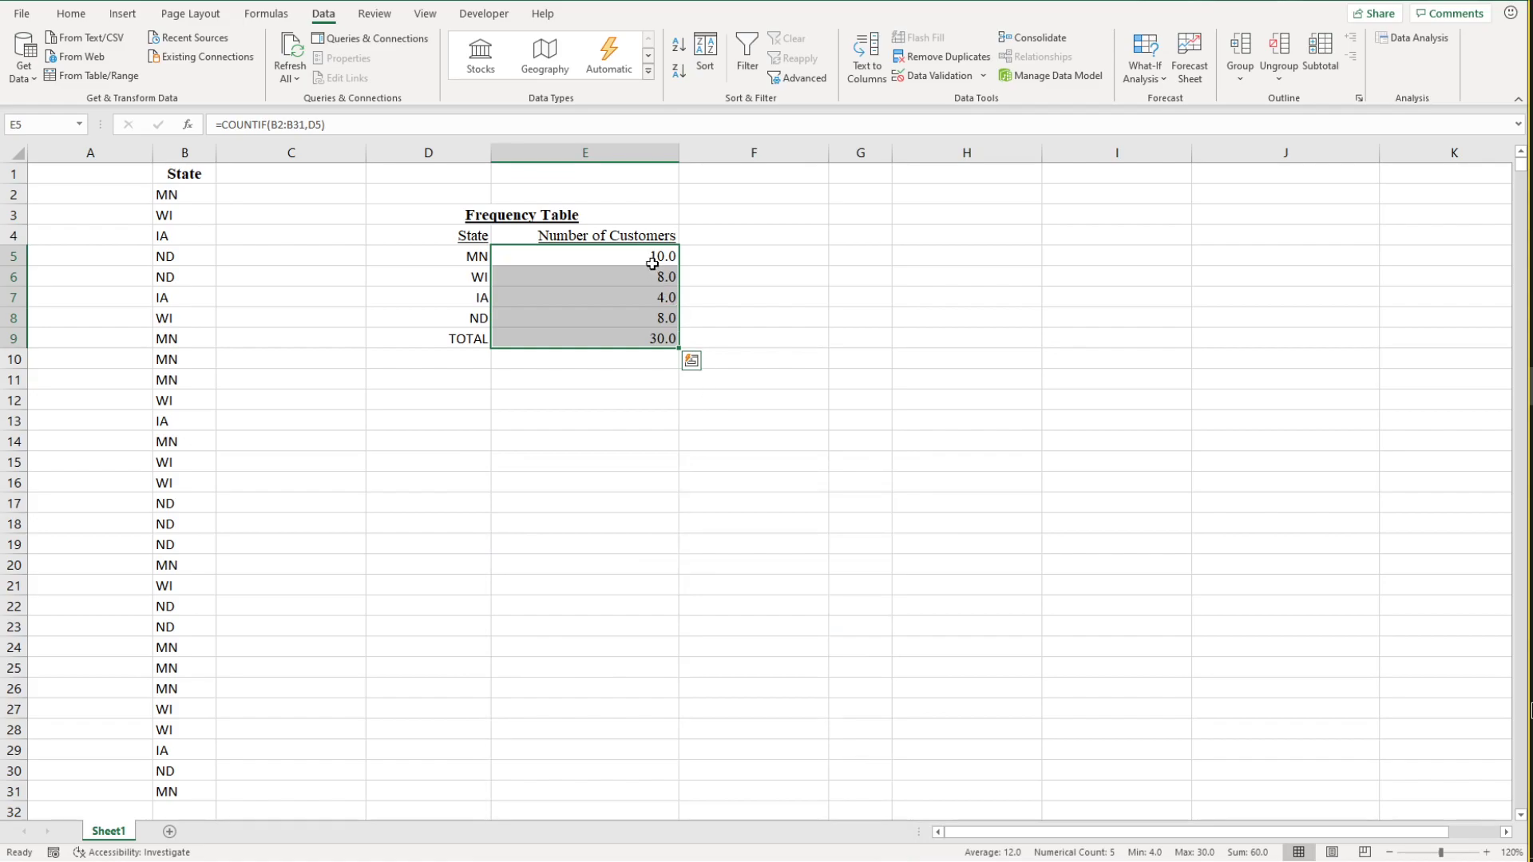
right_click(643, 335)
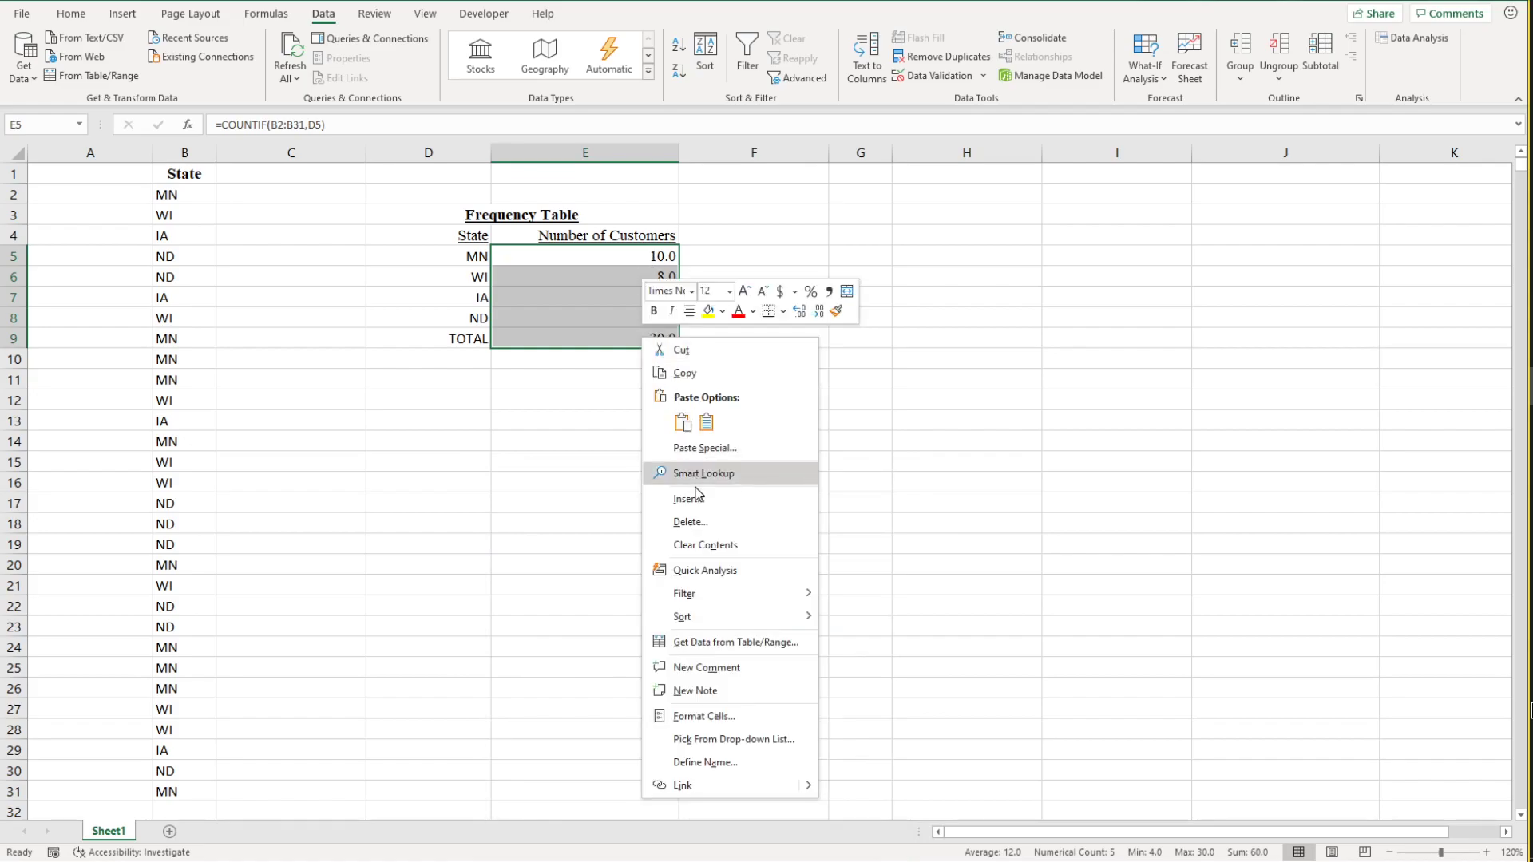
click(701, 718)
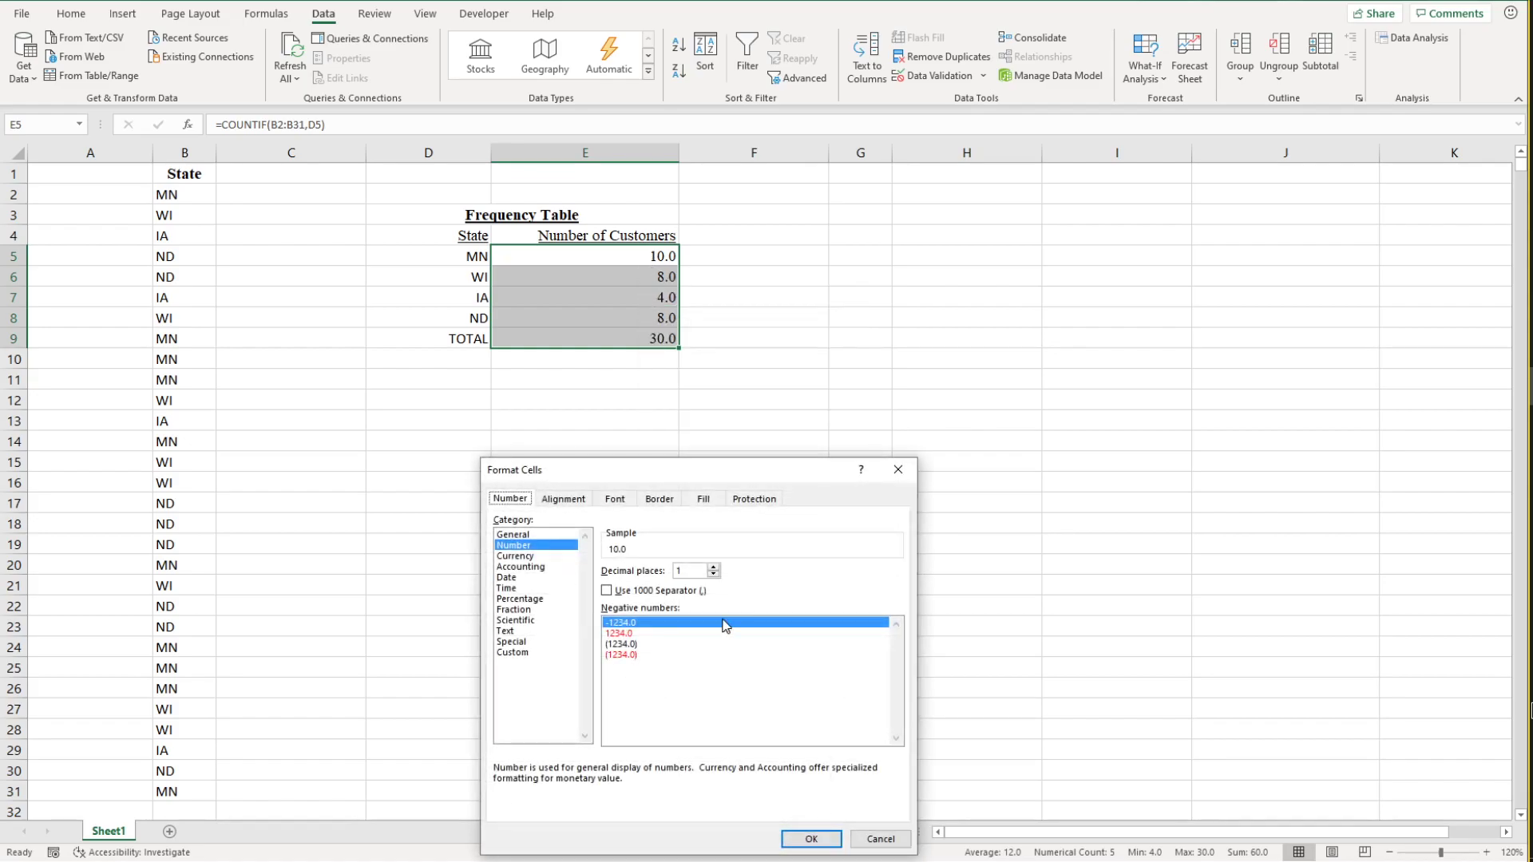
click(716, 575)
click(811, 839)
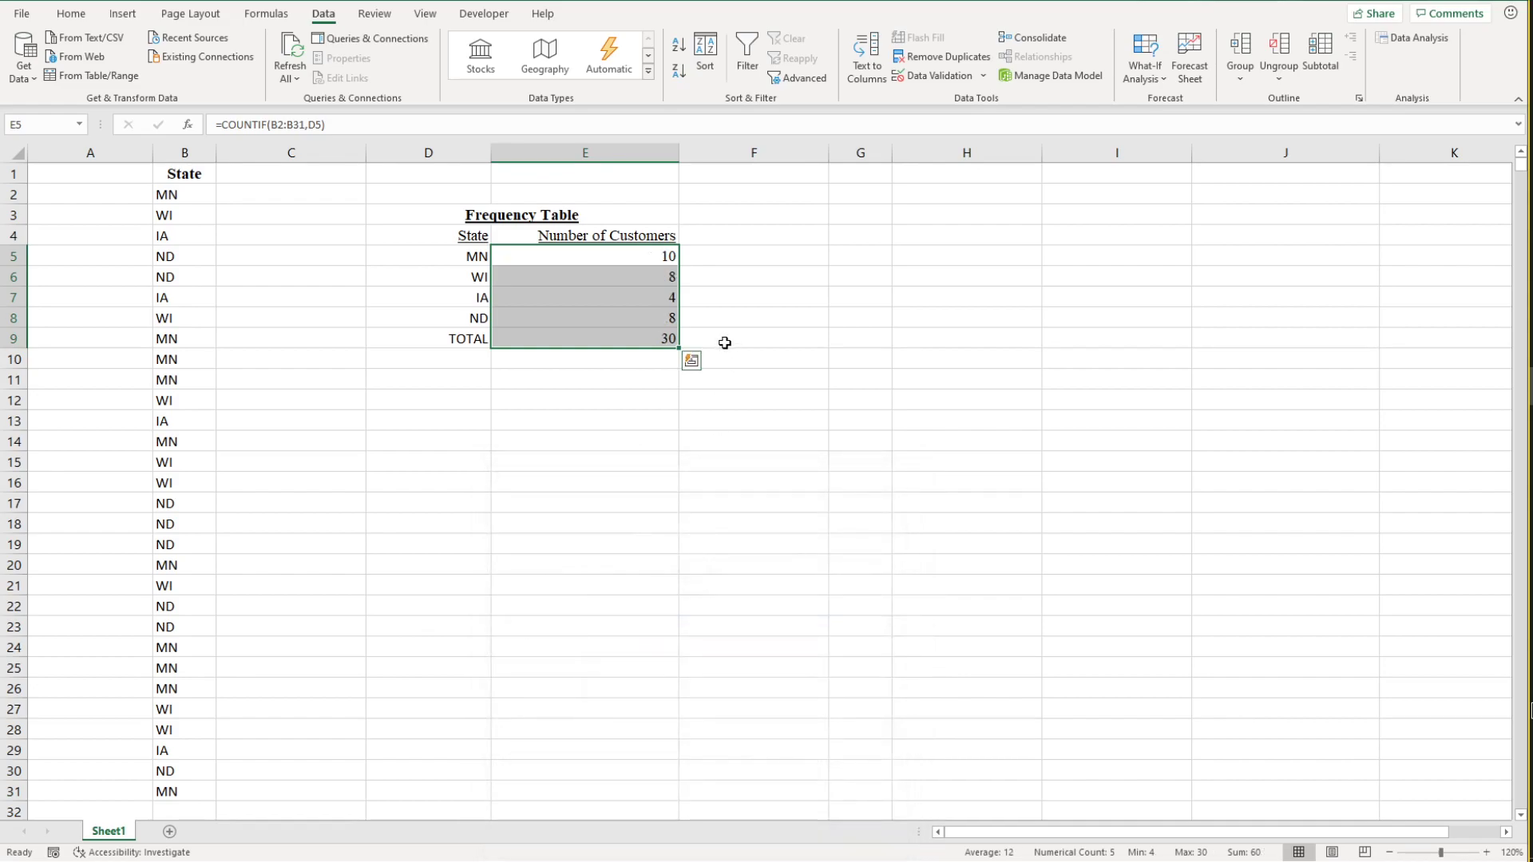
click(756, 317)
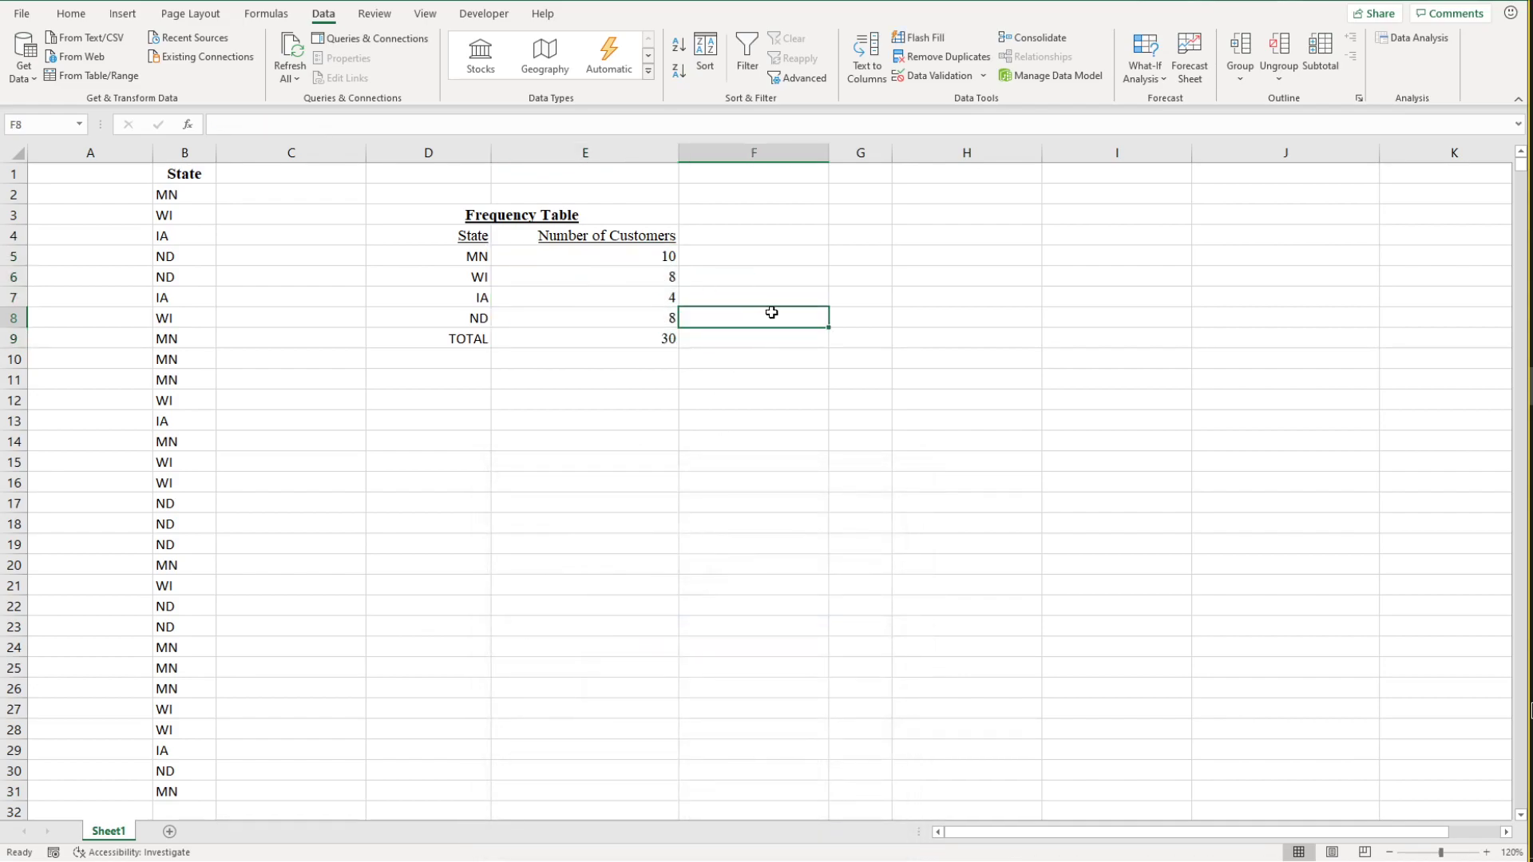
Step: Add the column header Relative Frequency in F4, beside Number of Customers
click(749, 233)
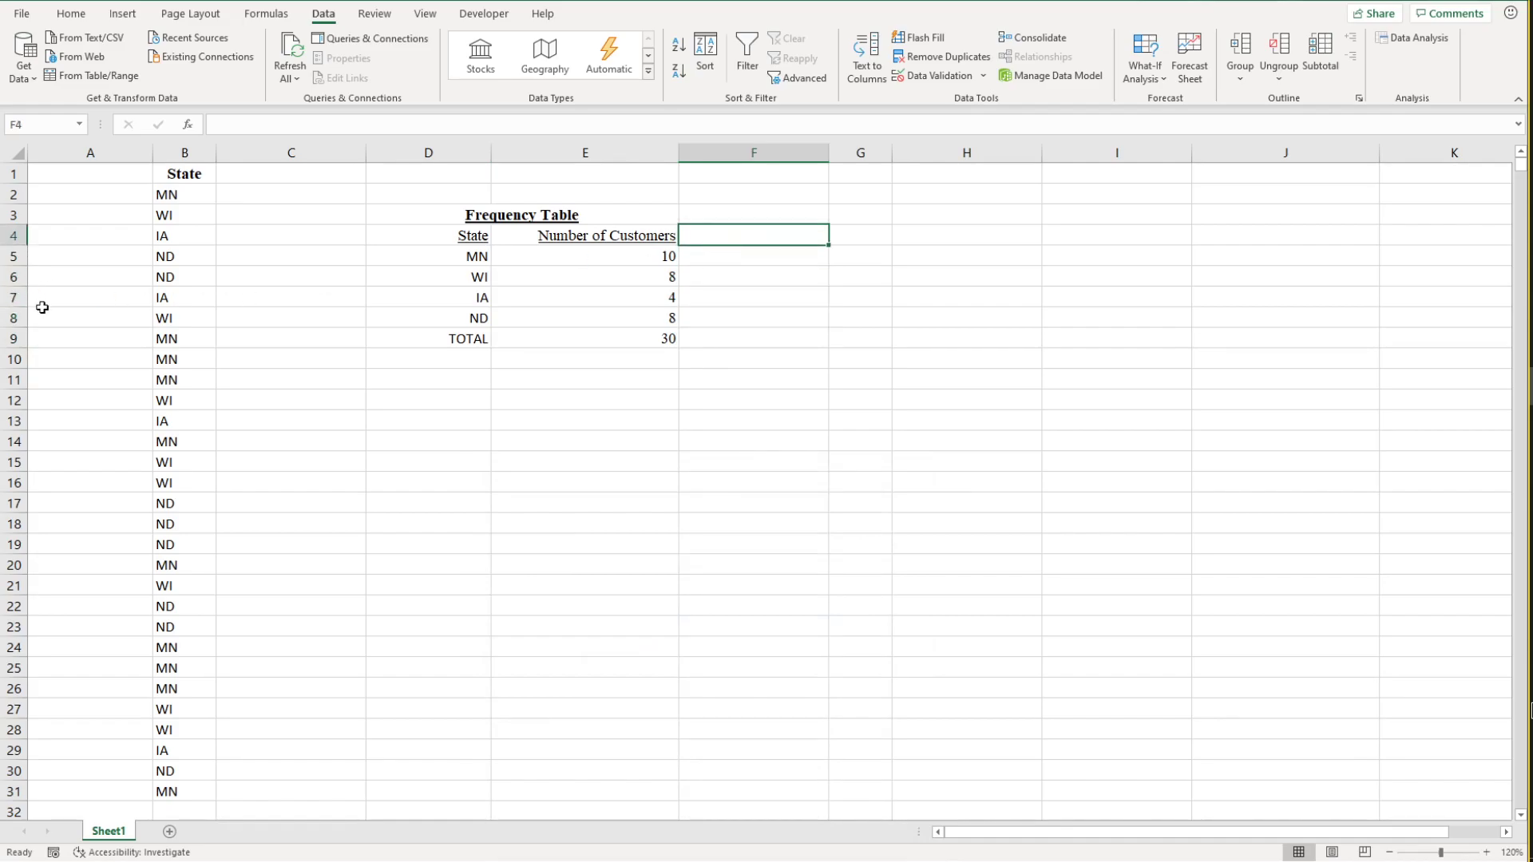
text(Rela)
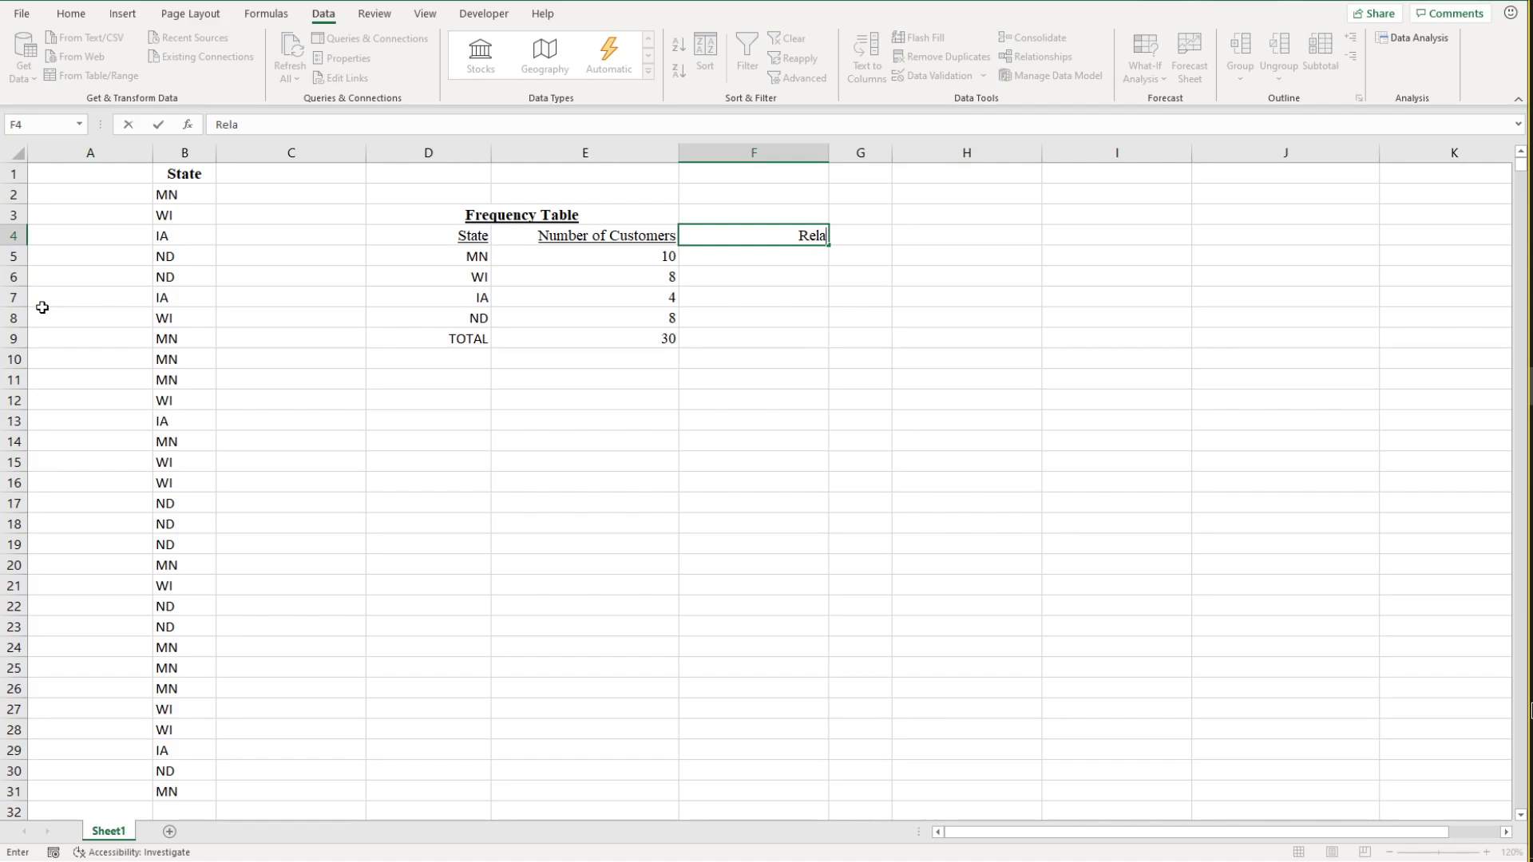
text(tive Frequencyt)
key(BackSpace)
click(531, 460)
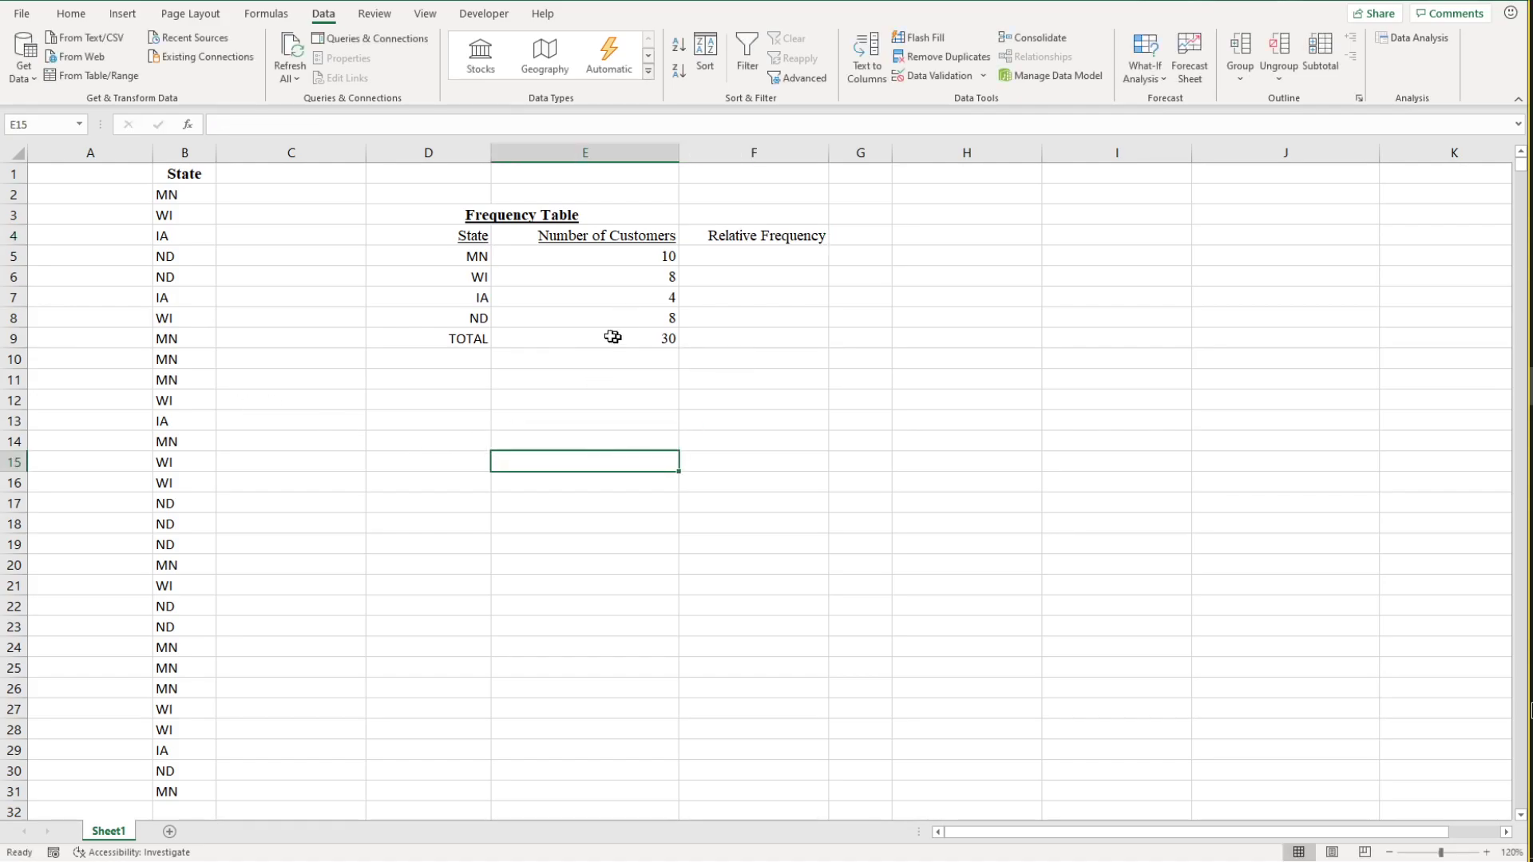
Step: Apply a top border to the TOTAL row cells D9:E9
drag(463, 338, 551, 337)
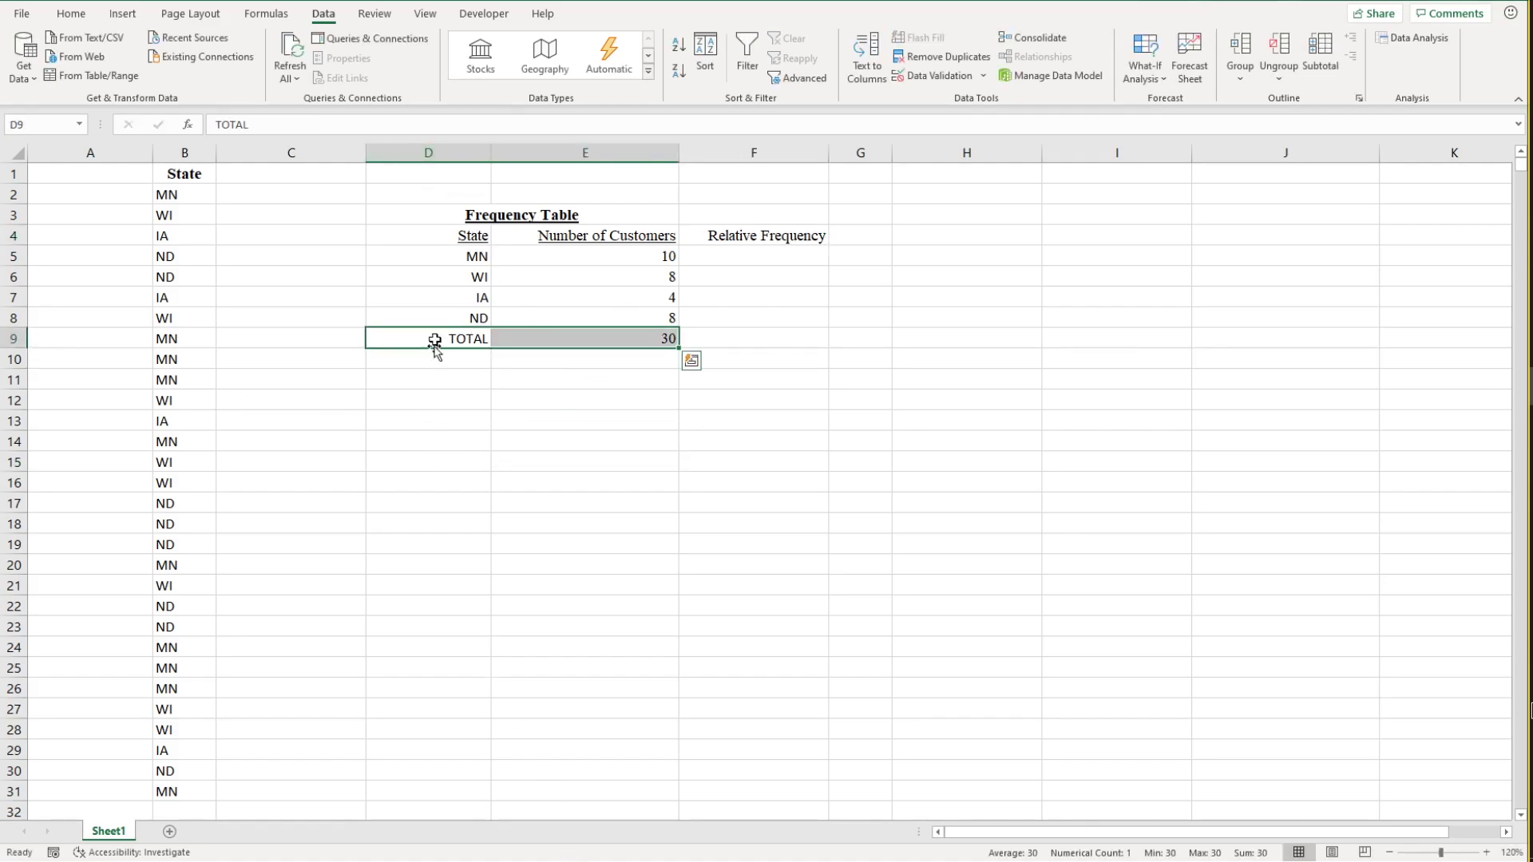
click(71, 14)
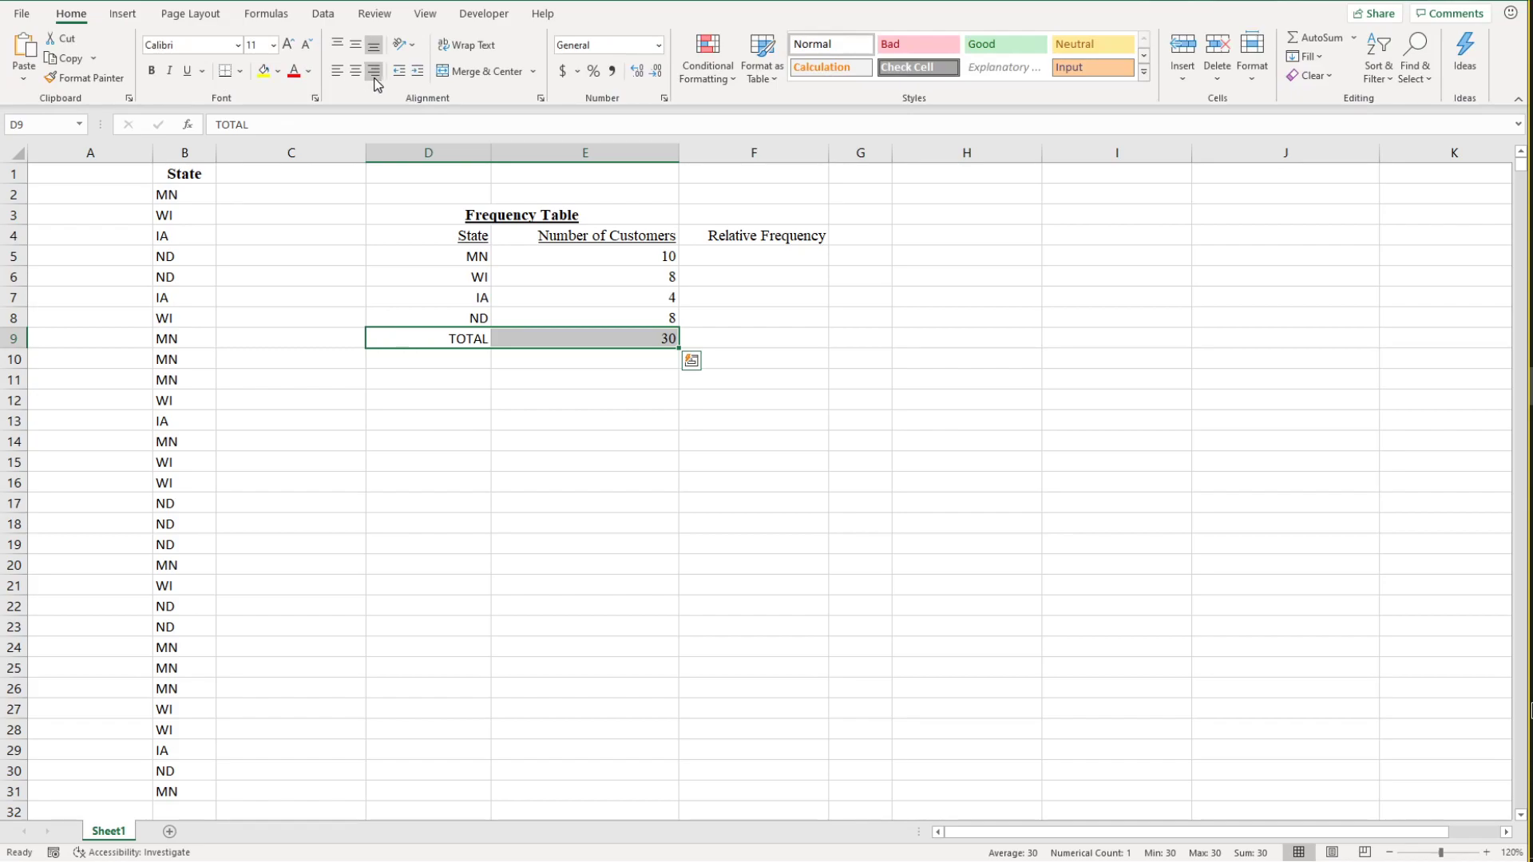
click(240, 70)
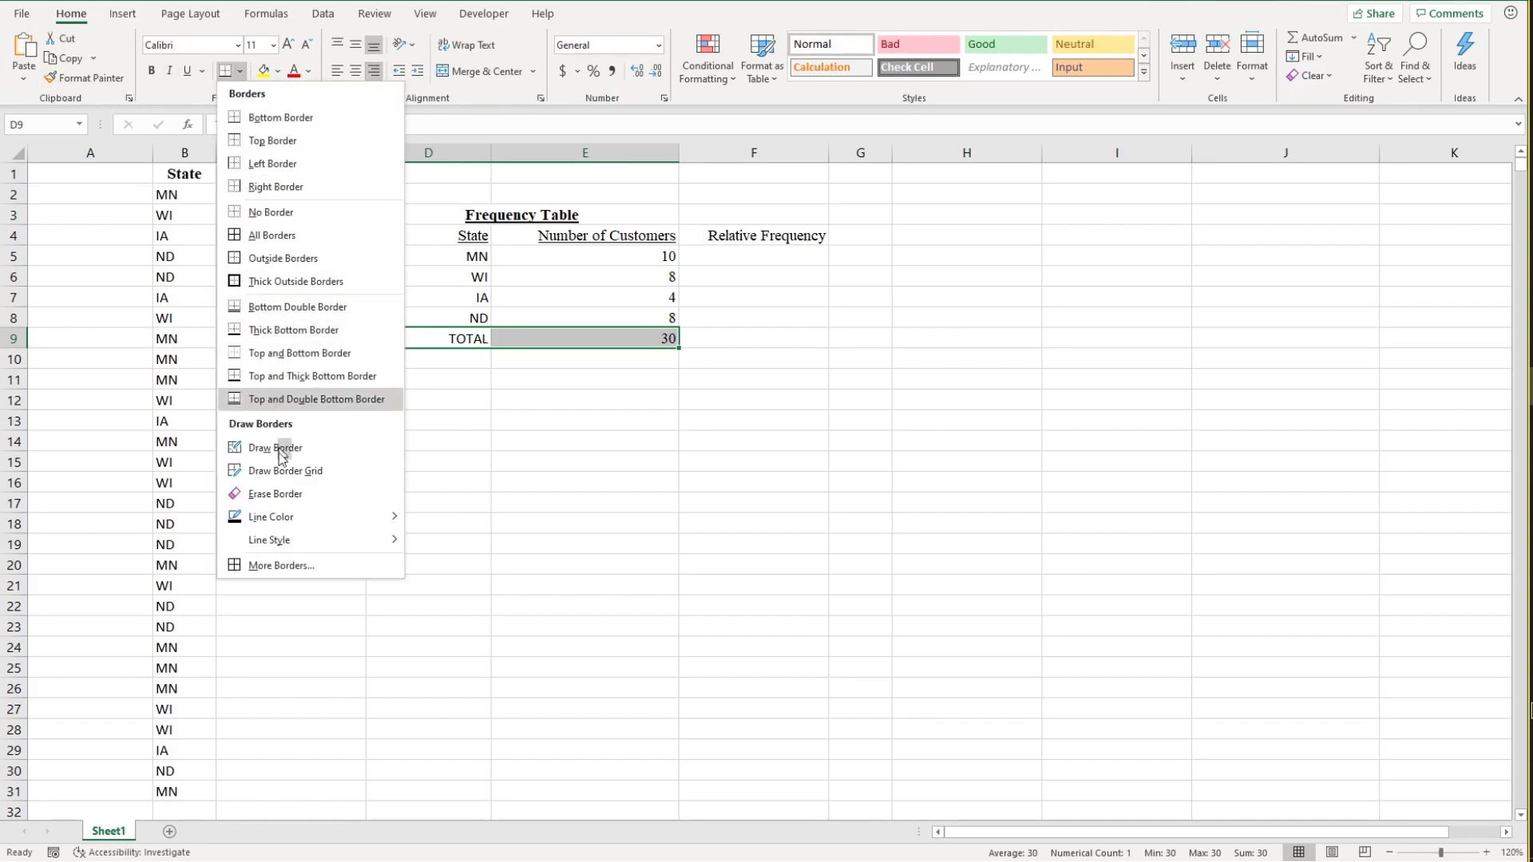
click(285, 142)
click(513, 441)
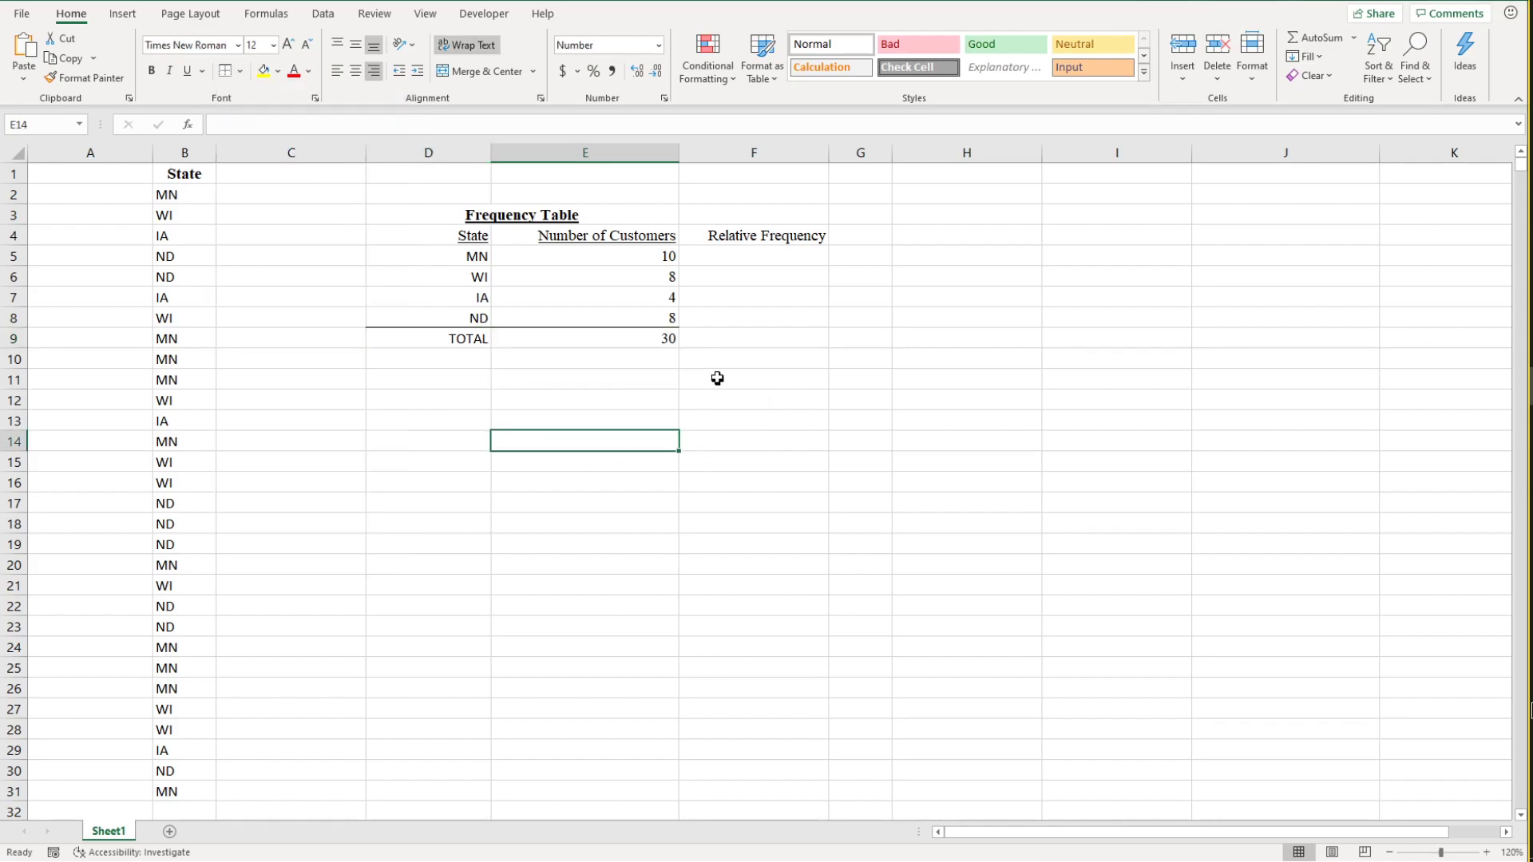
Step: Calculate MN's relative frequency in F5 with the typed numbers =10/30
click(746, 256)
click(665, 340)
click(733, 260)
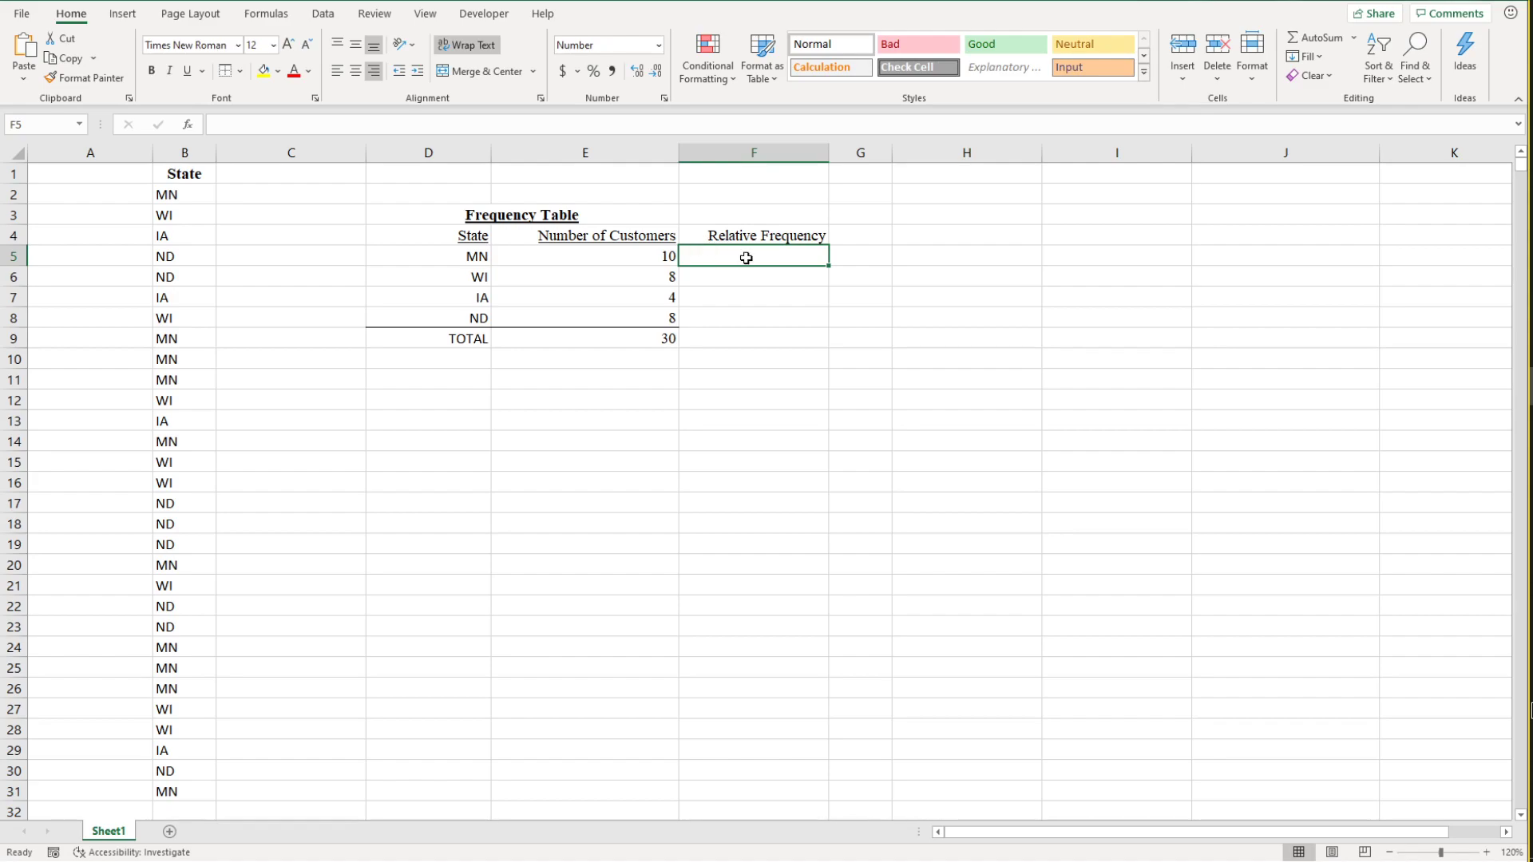
text(=10)
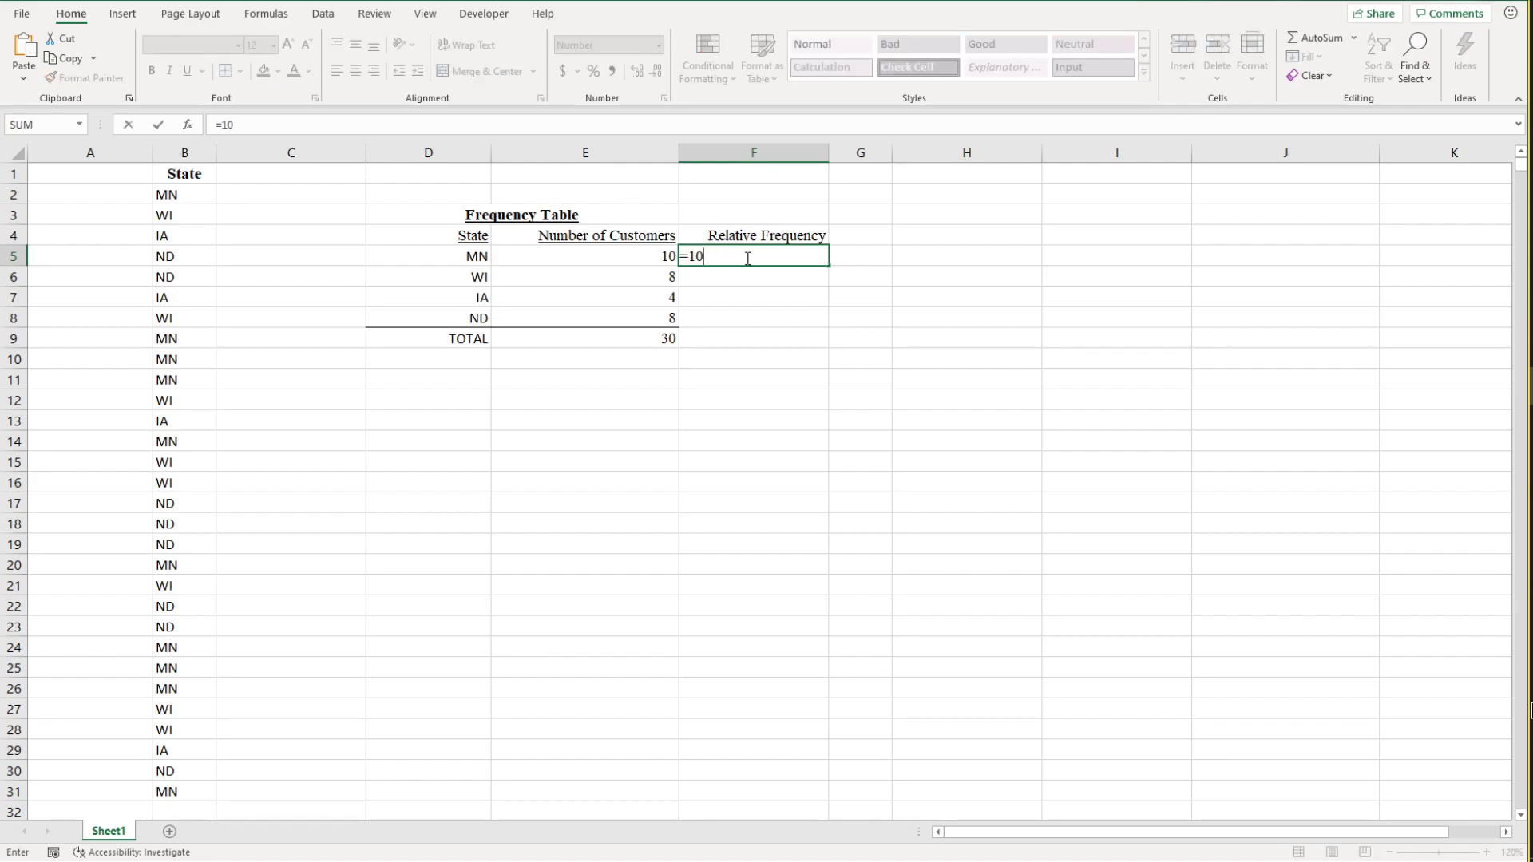
text(/30)
key(Return)
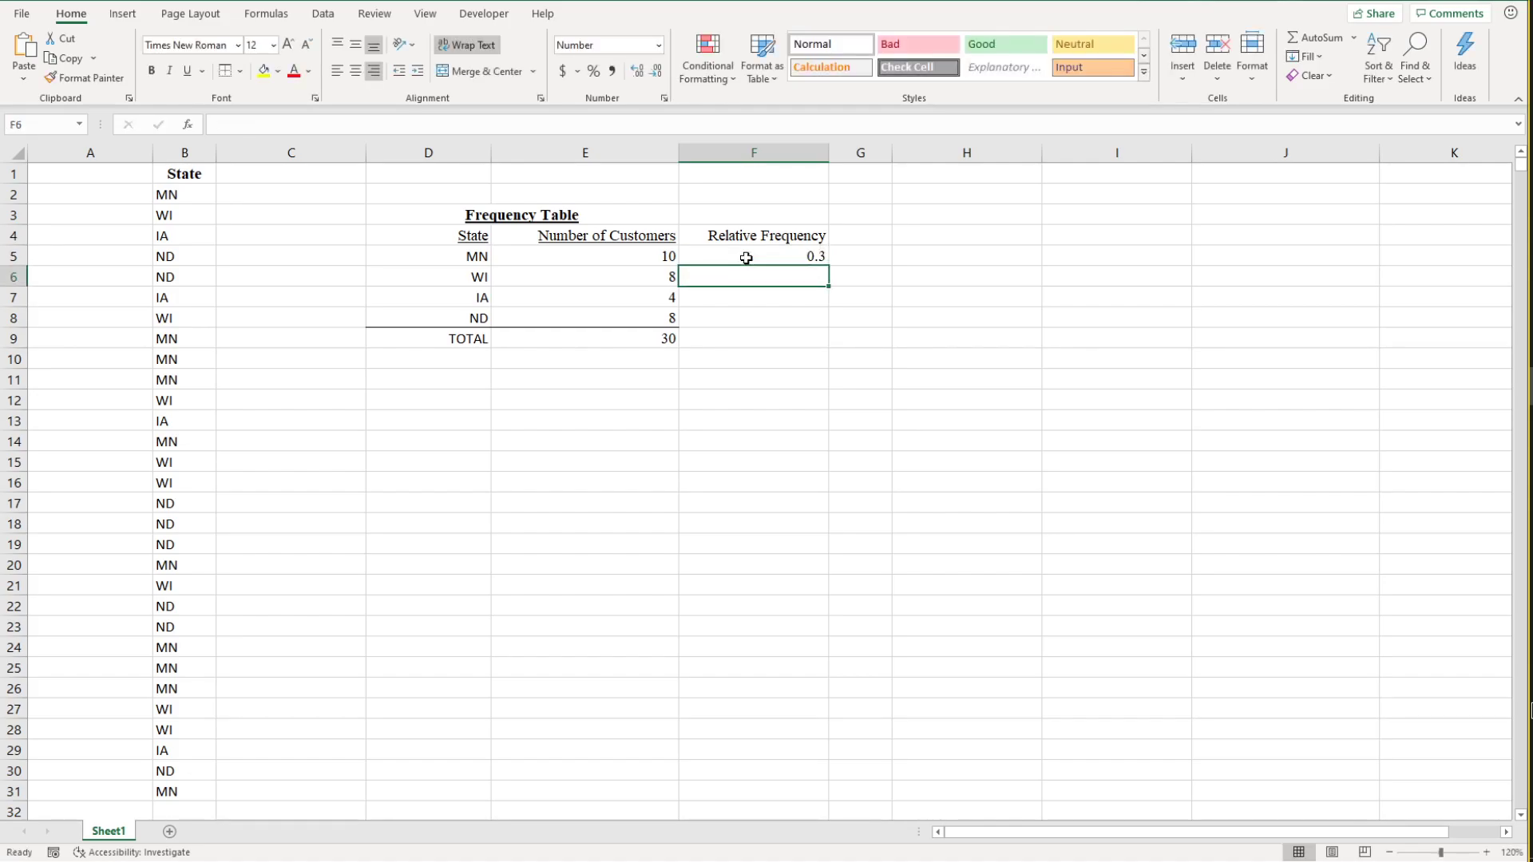
Step: Replace the formula in F5 with the cell-reference version =E5/E9
click(746, 258)
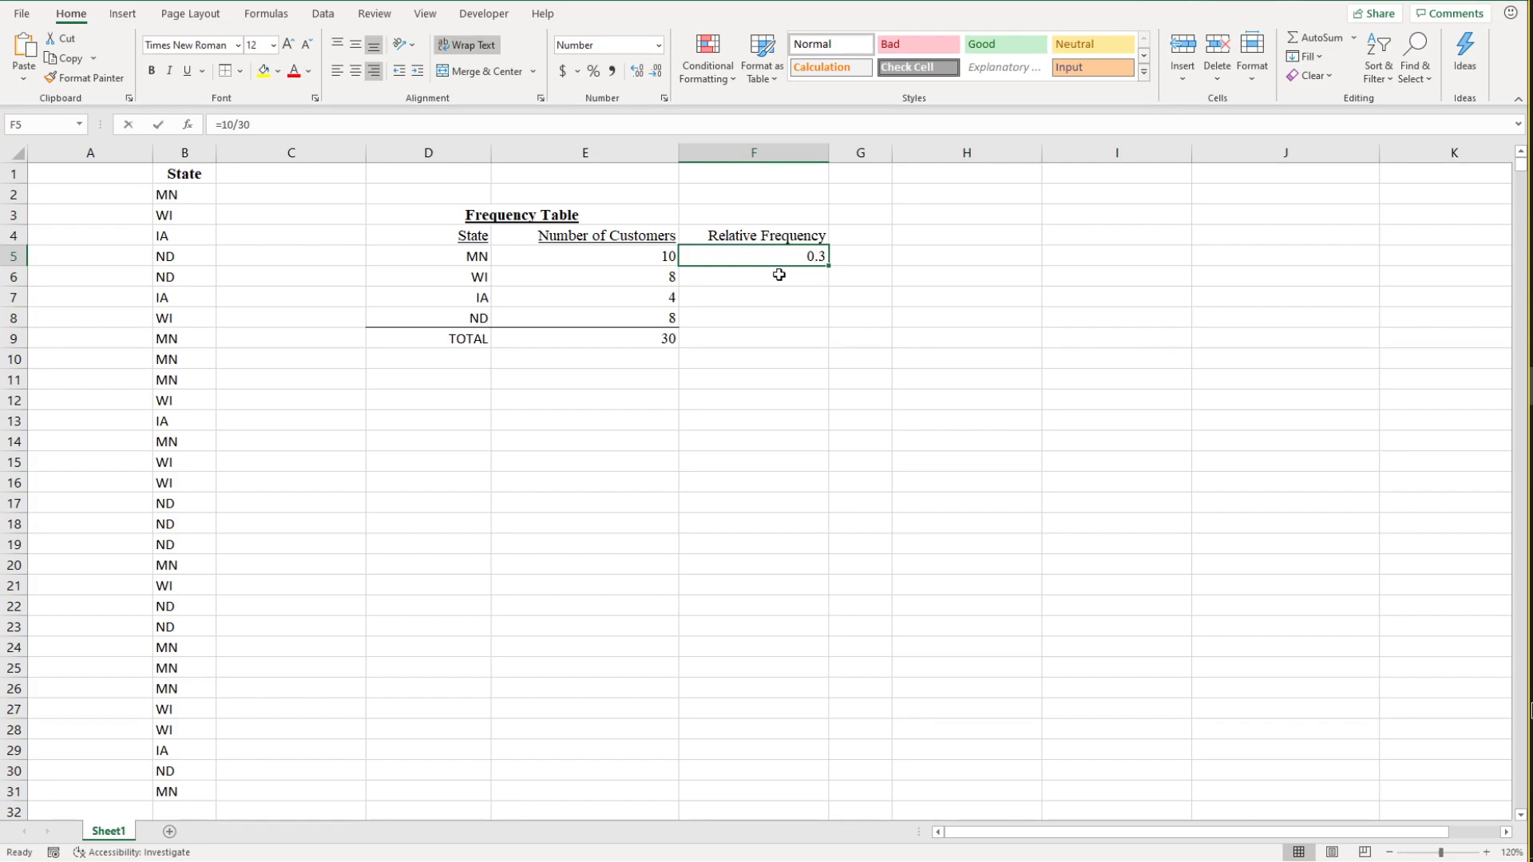
key(BackSpace)
text(=)
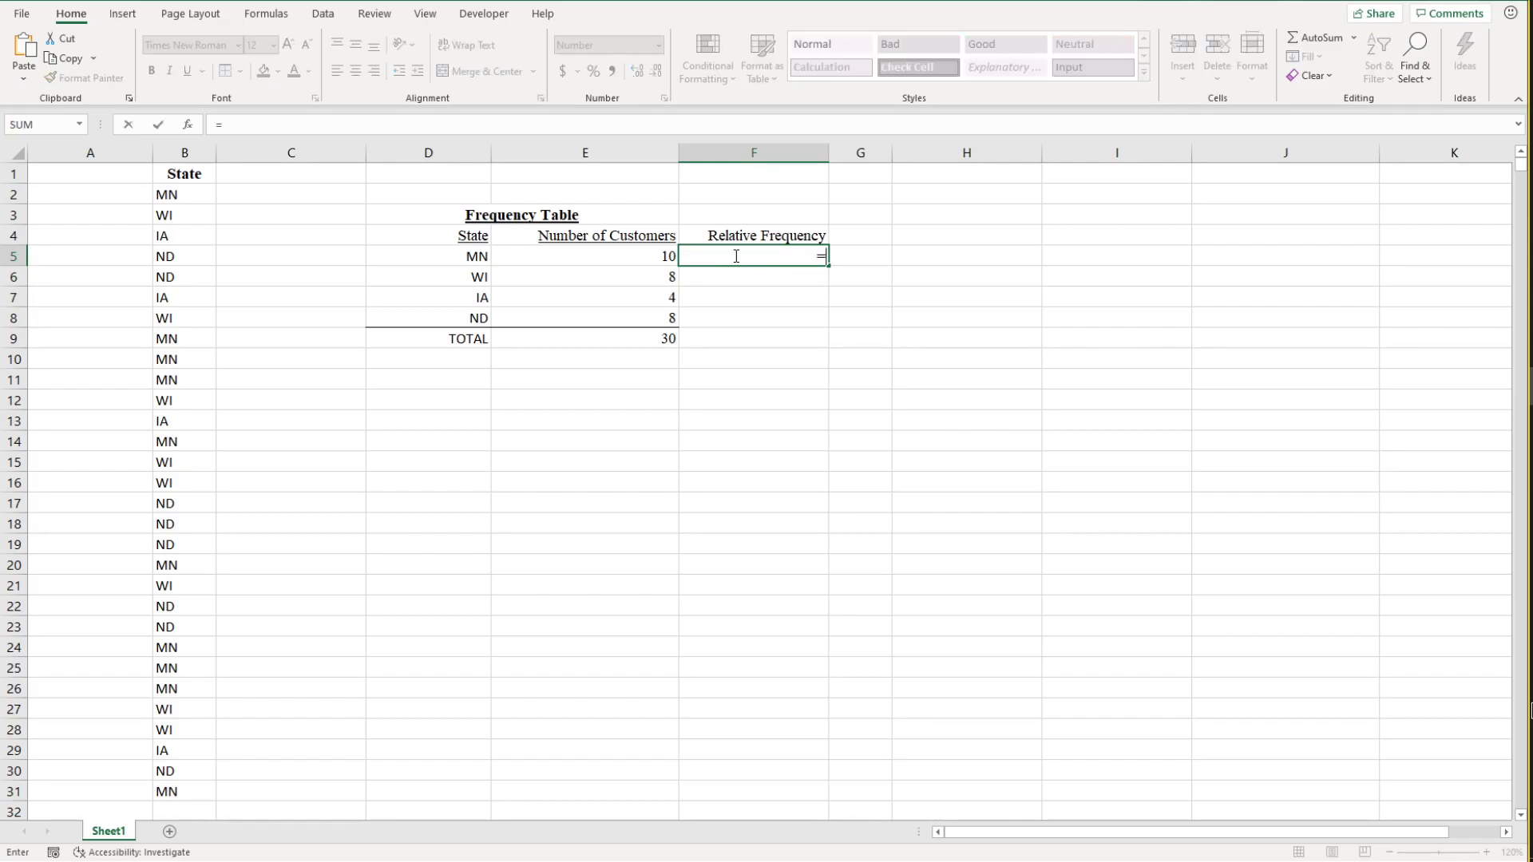
click(647, 253)
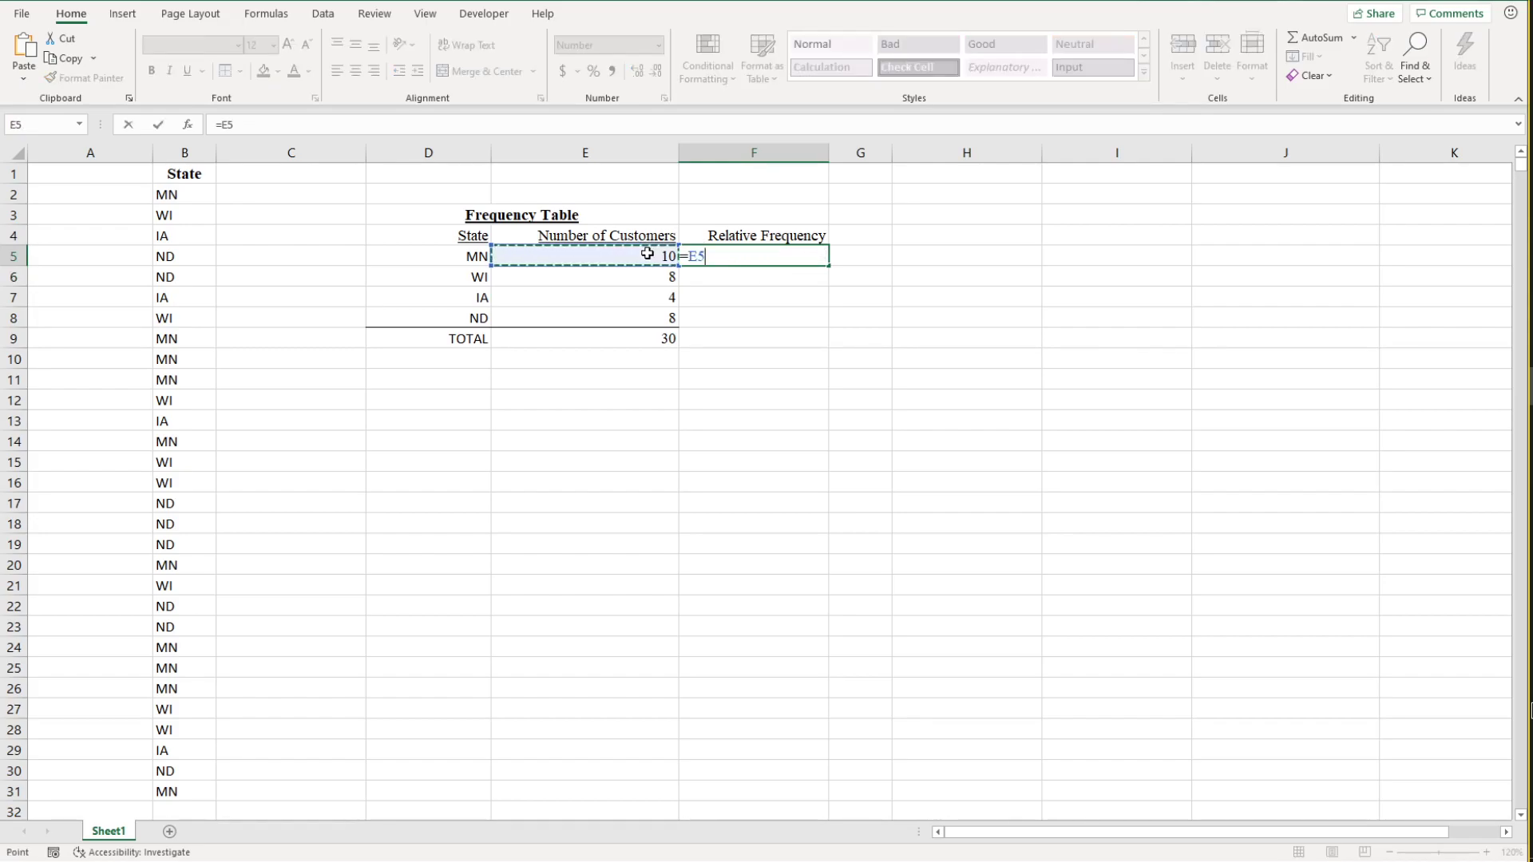
text(/)
click(642, 340)
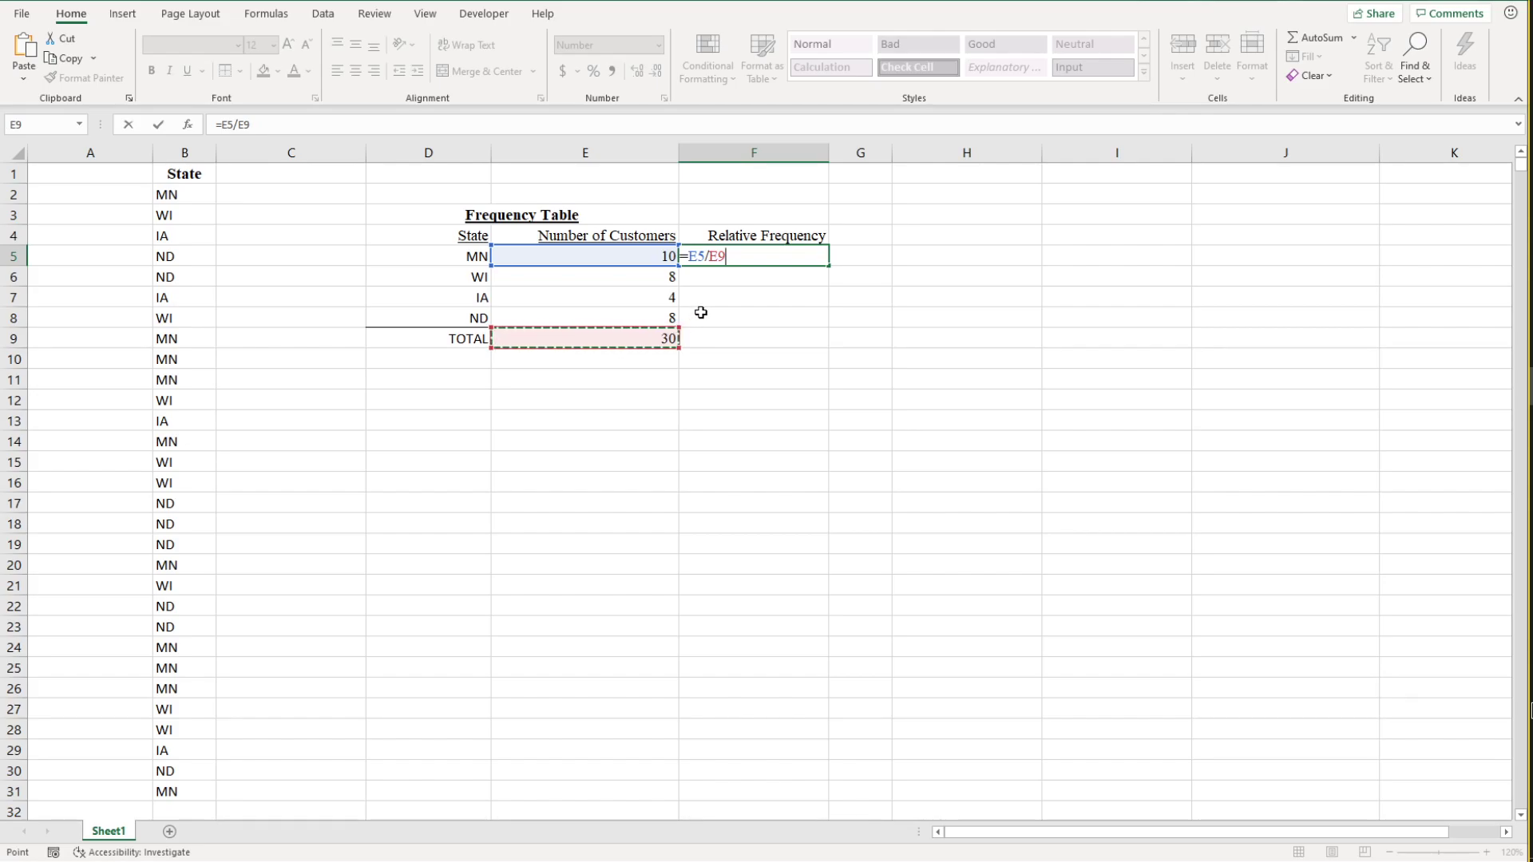
key(Return)
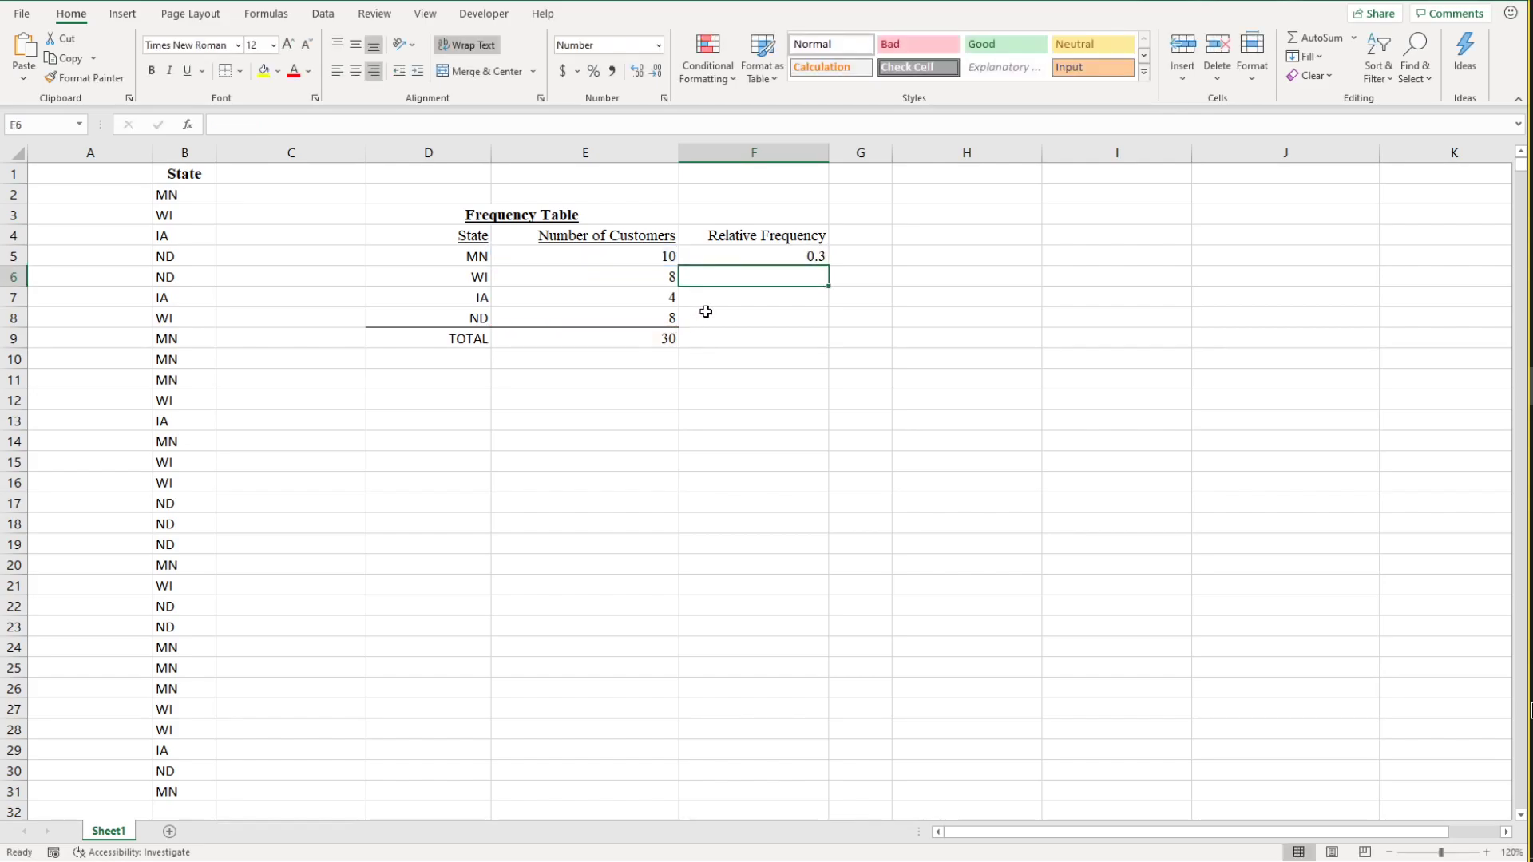
Step: Fill the relative frequency formula from F5 down to F8 for the remaining states
click(805, 256)
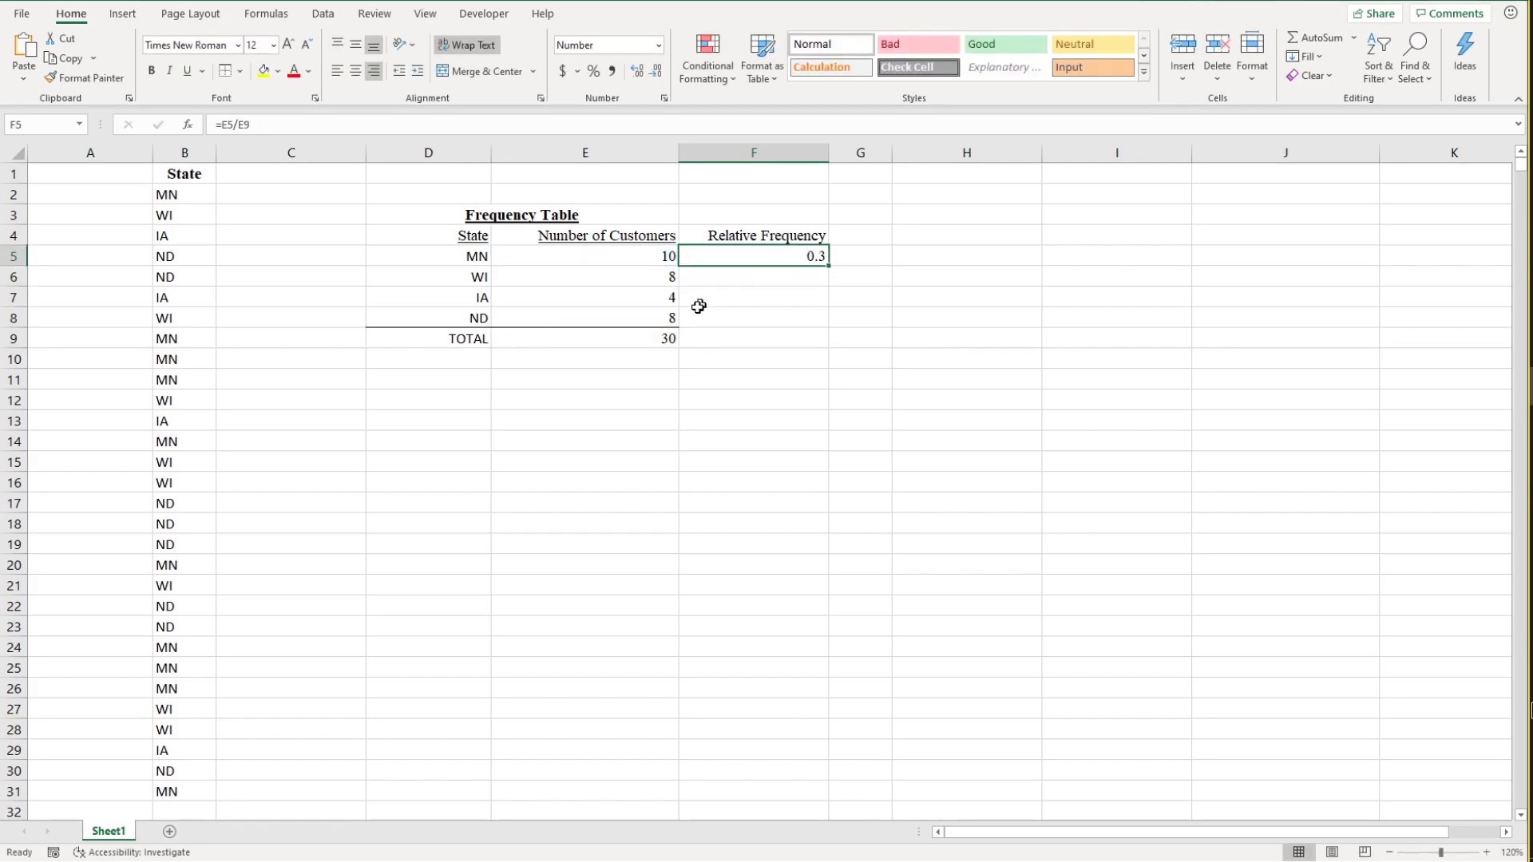
click(653, 284)
click(651, 315)
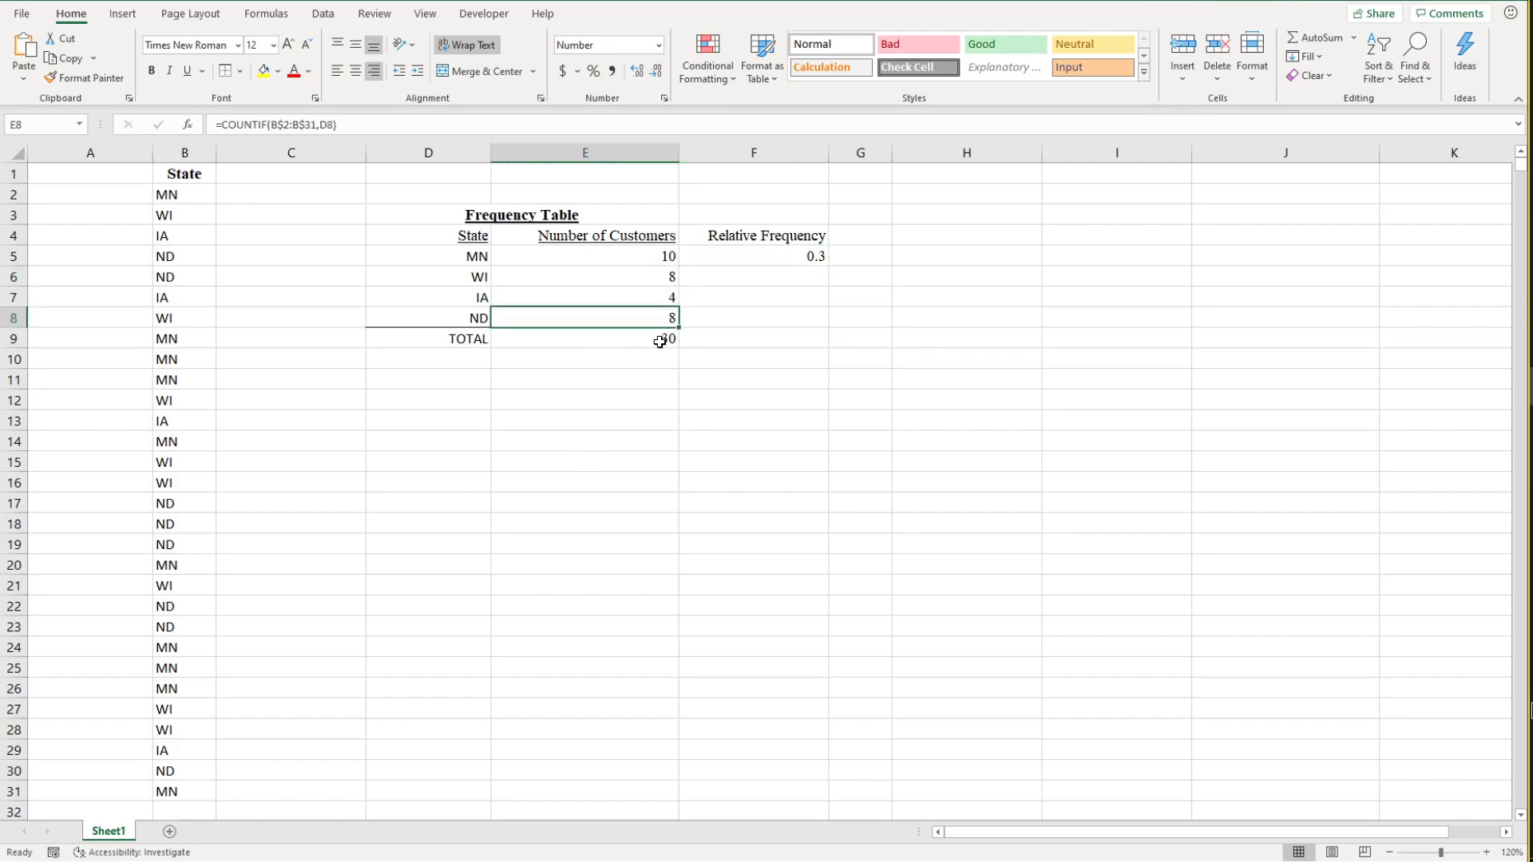
click(794, 256)
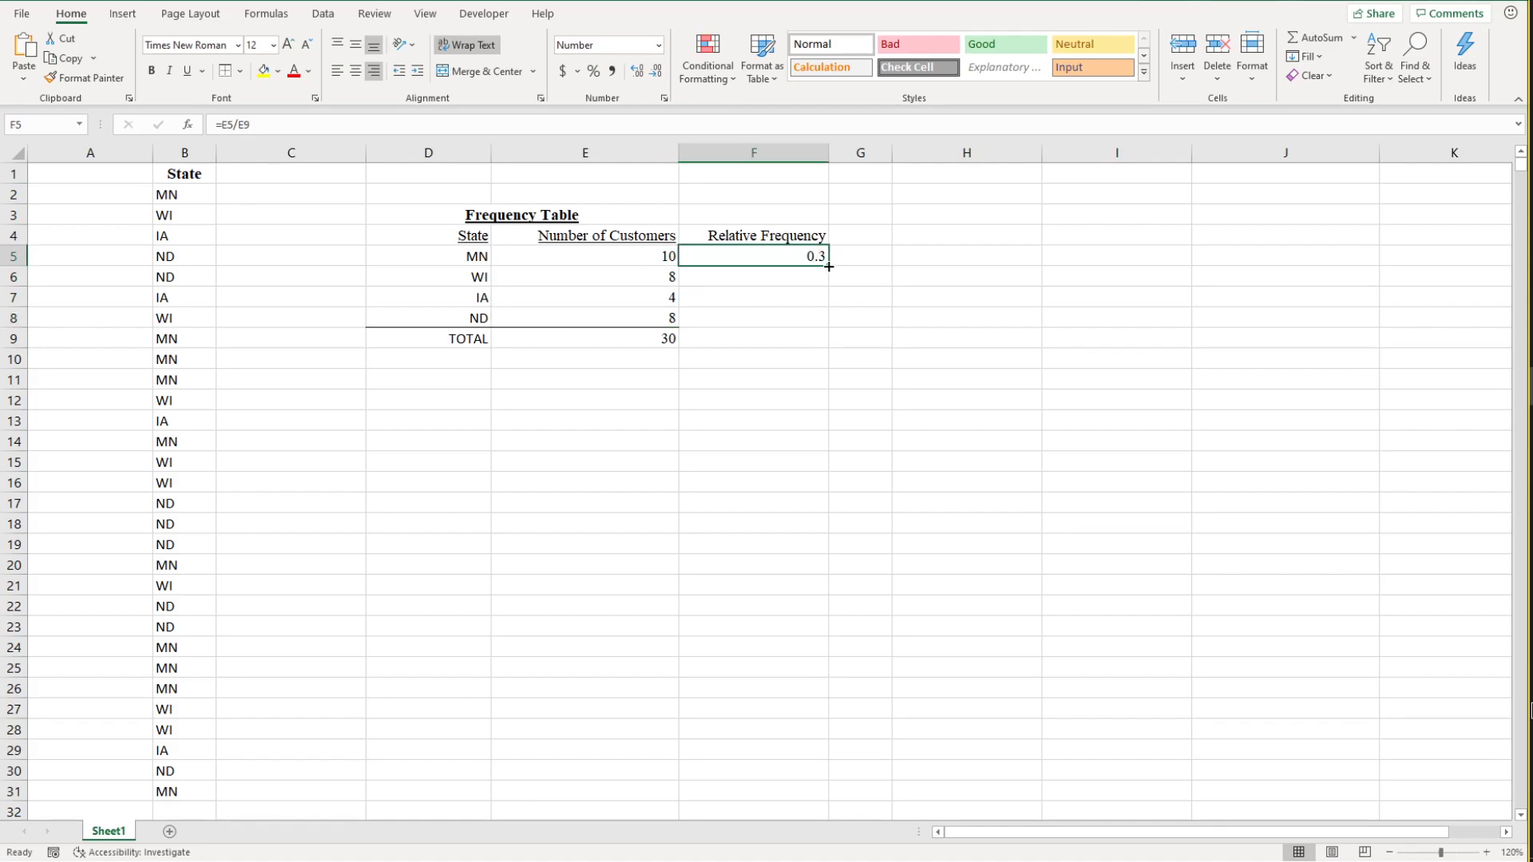
drag(828, 266, 826, 325)
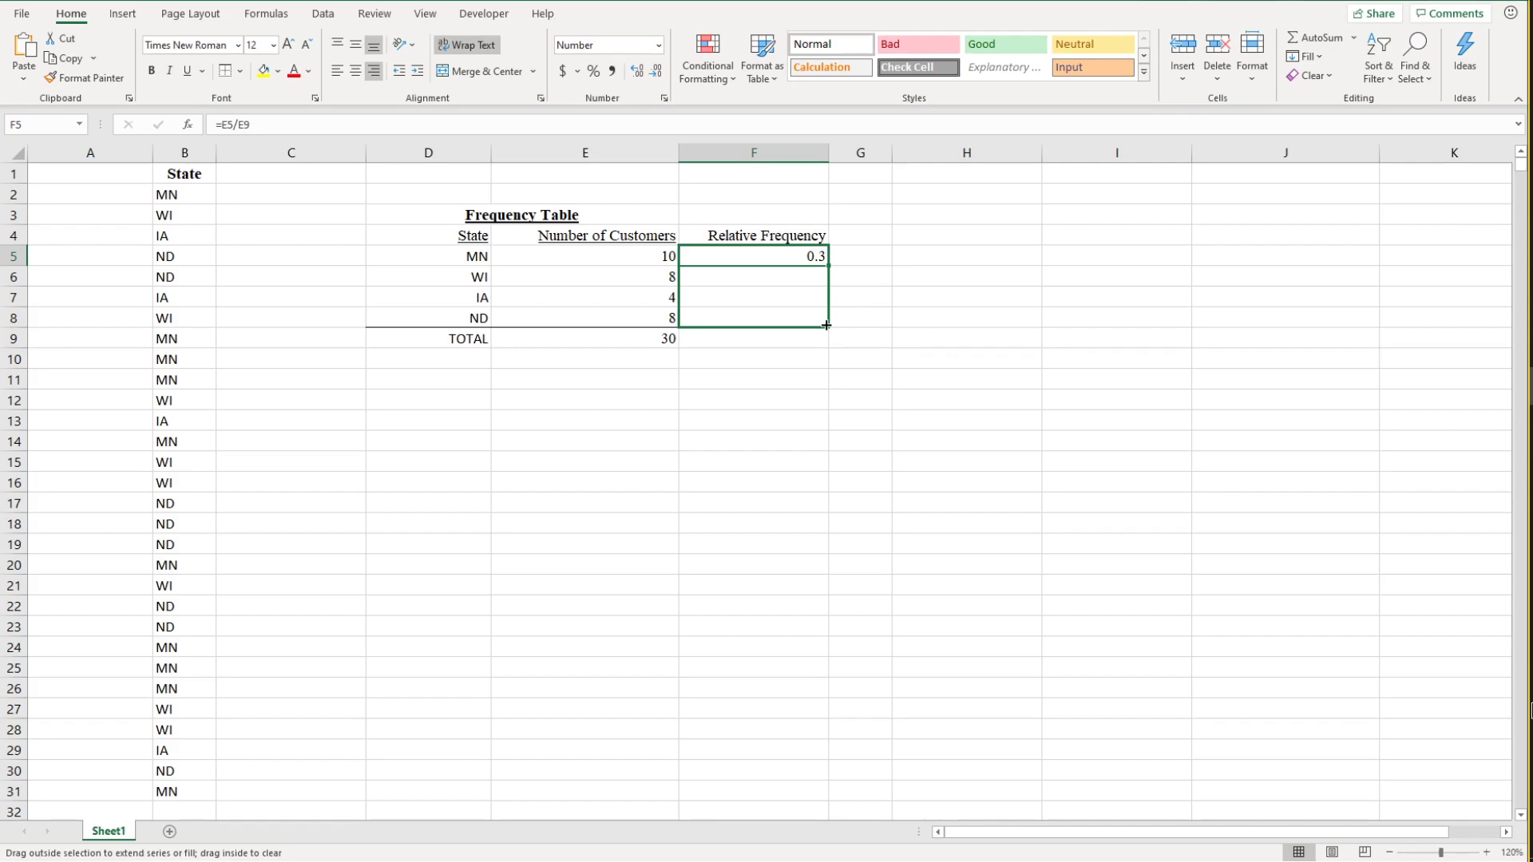
Step: Finish the fill down to F8 and examine the formula copied into F6 together with those in E5 and E9
drag(826, 325, 825, 325)
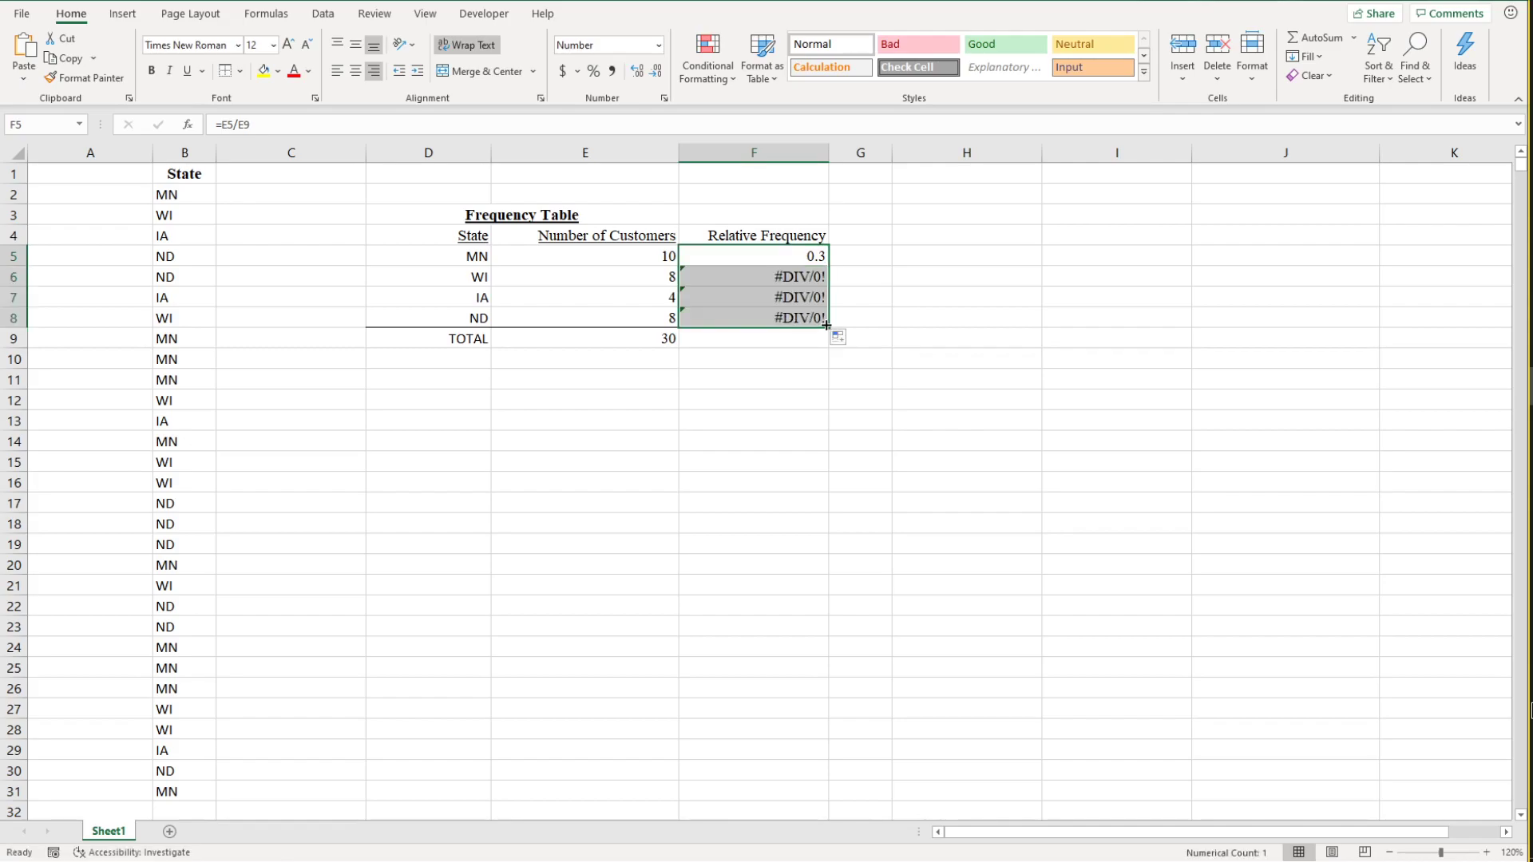
click(784, 278)
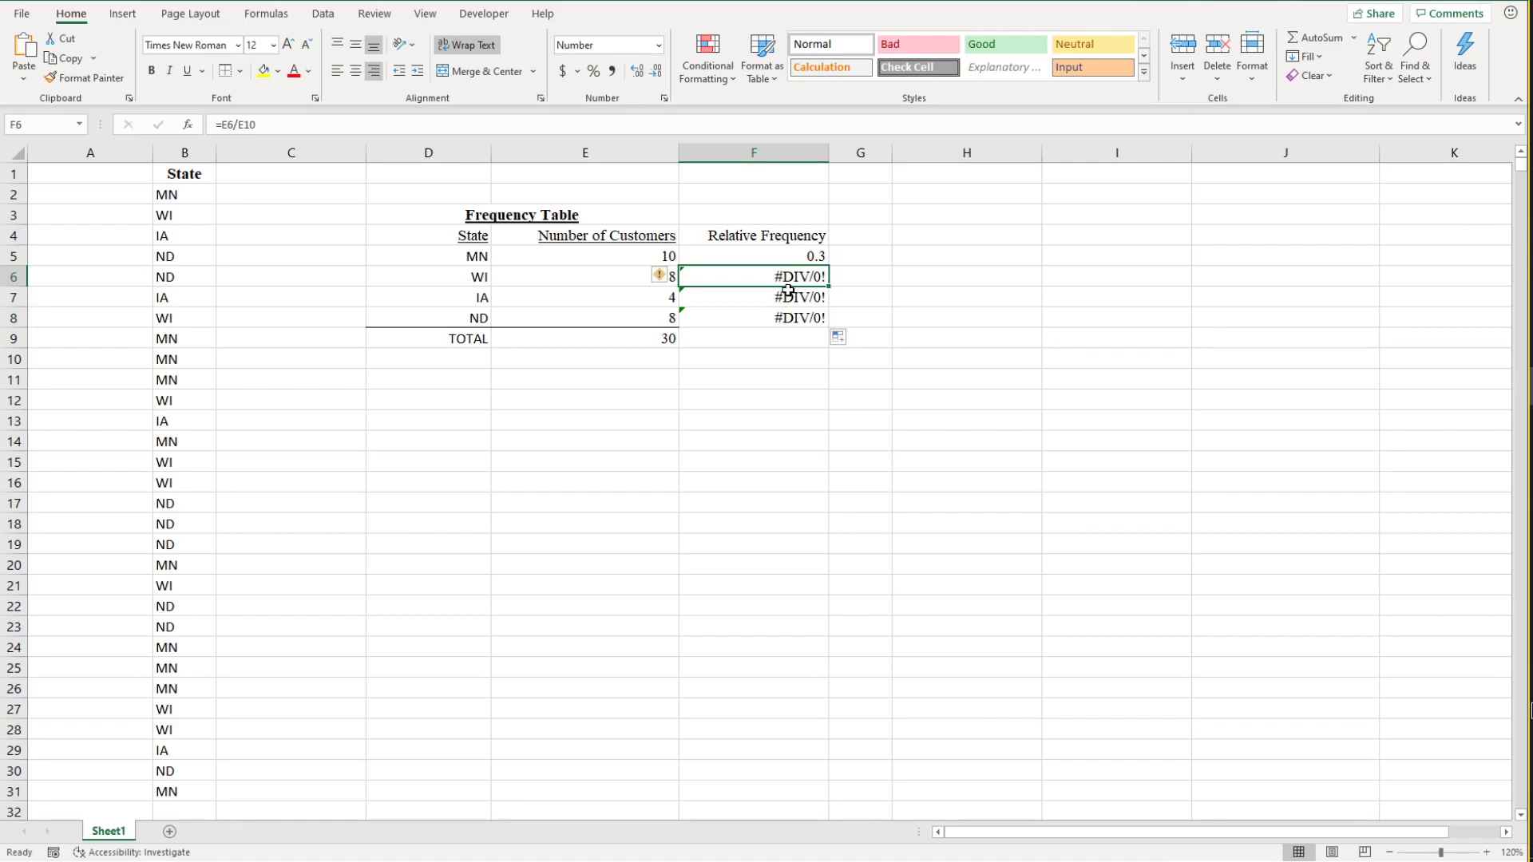
click(641, 260)
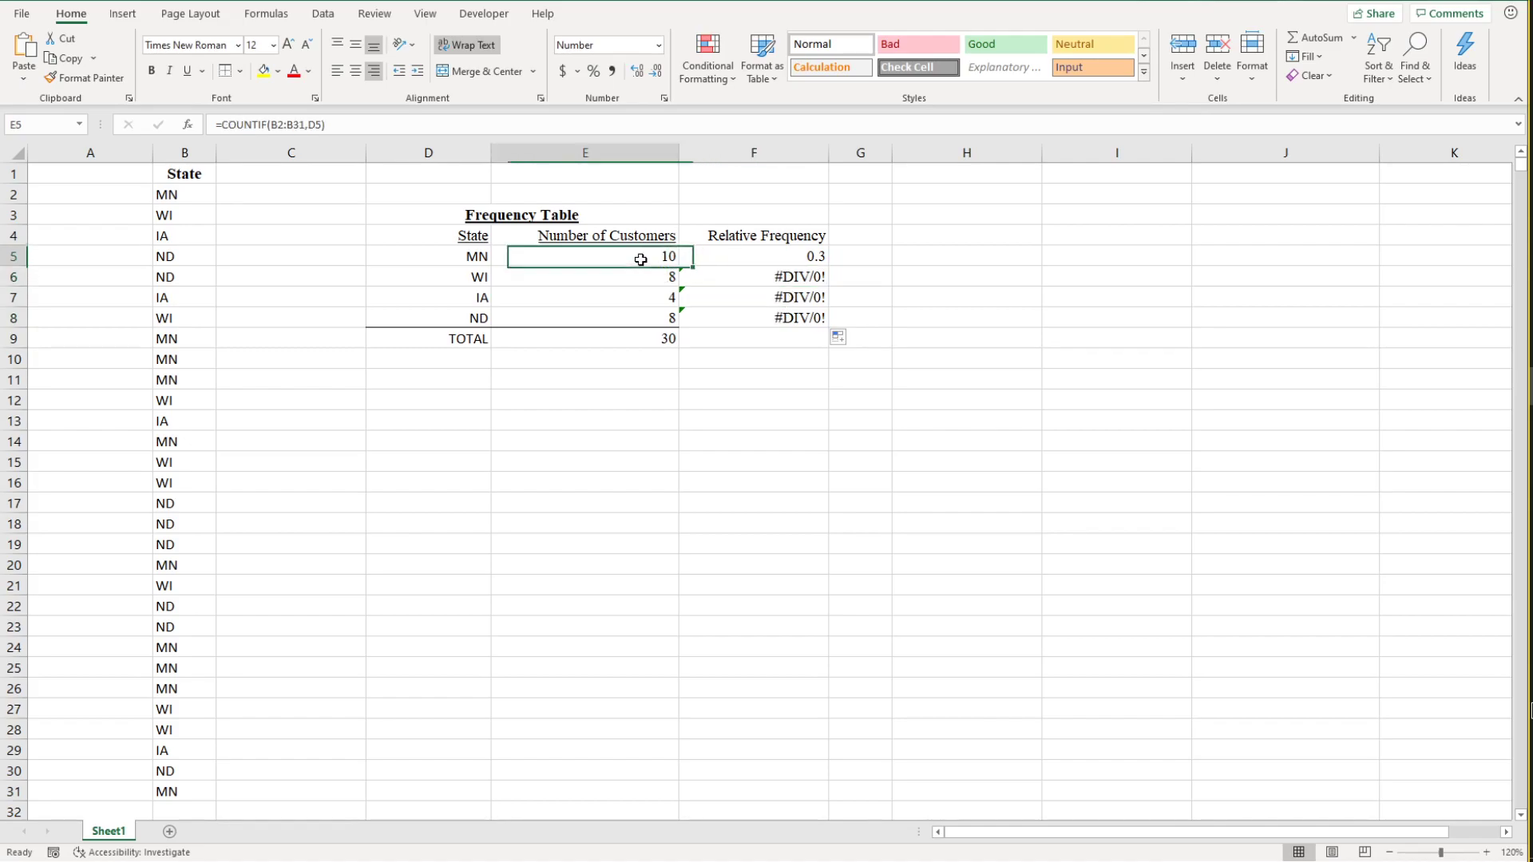
click(645, 342)
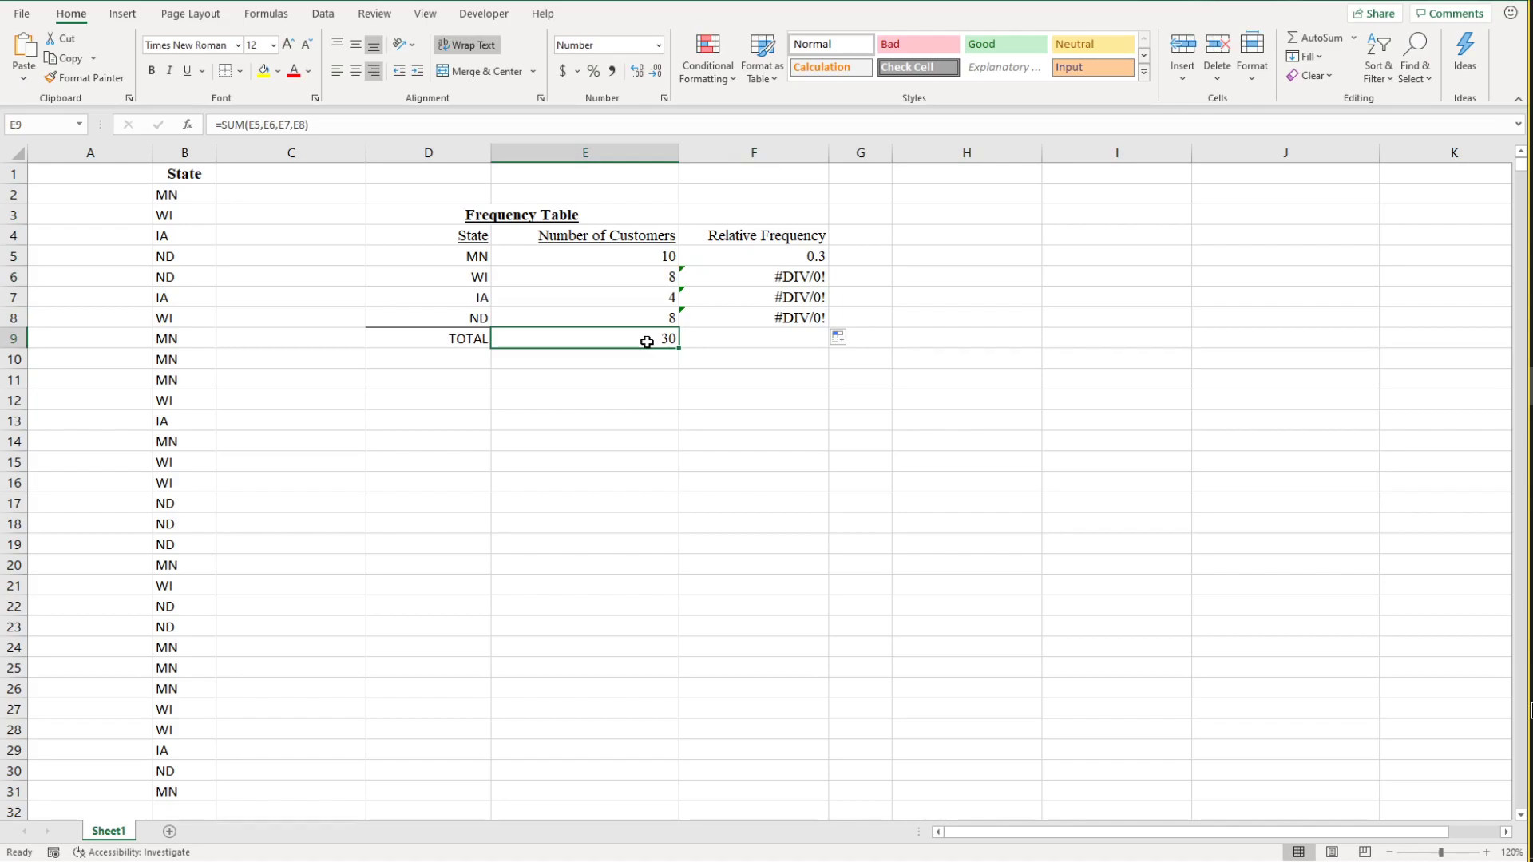
click(798, 256)
click(800, 277)
Step: Clear the copied relative frequency formulas from F6 through F8
drag(802, 315, 804, 283)
key(BackSpace)
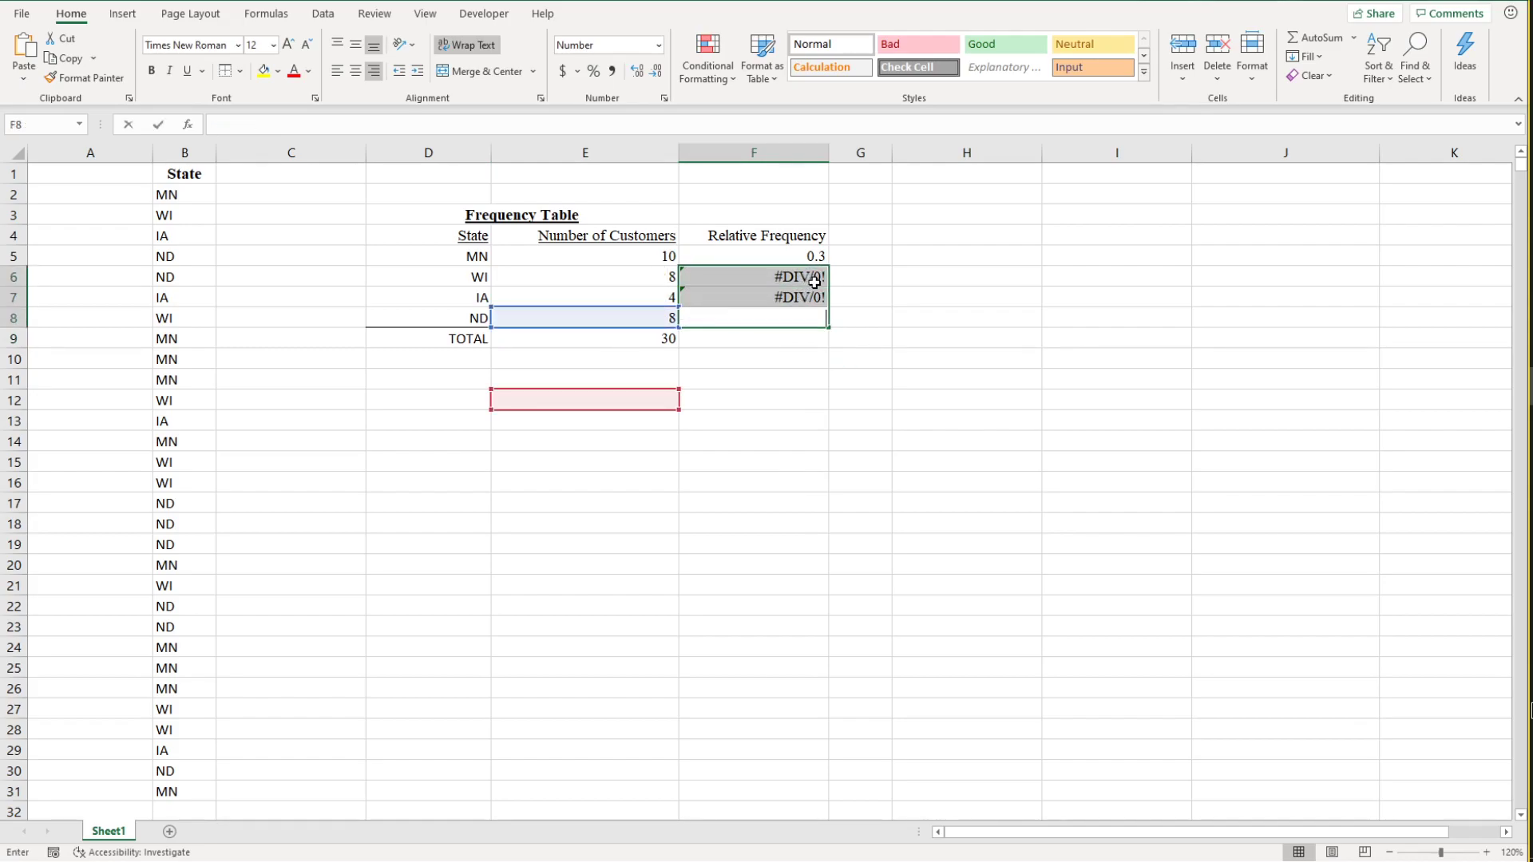
click(812, 281)
key(BackSpace)
click(808, 296)
key(BackSpace)
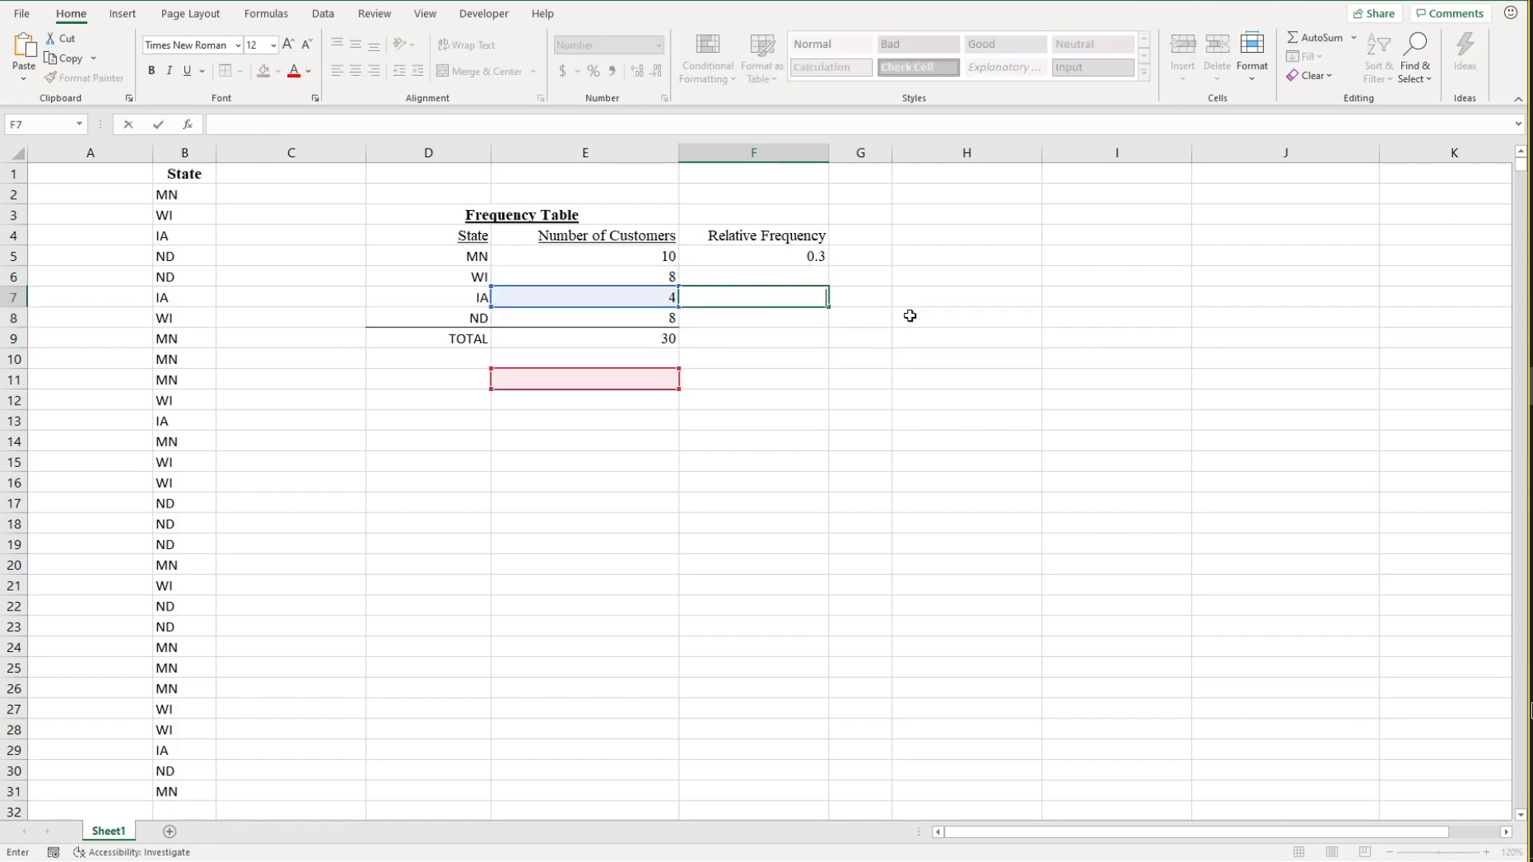
click(909, 316)
click(794, 275)
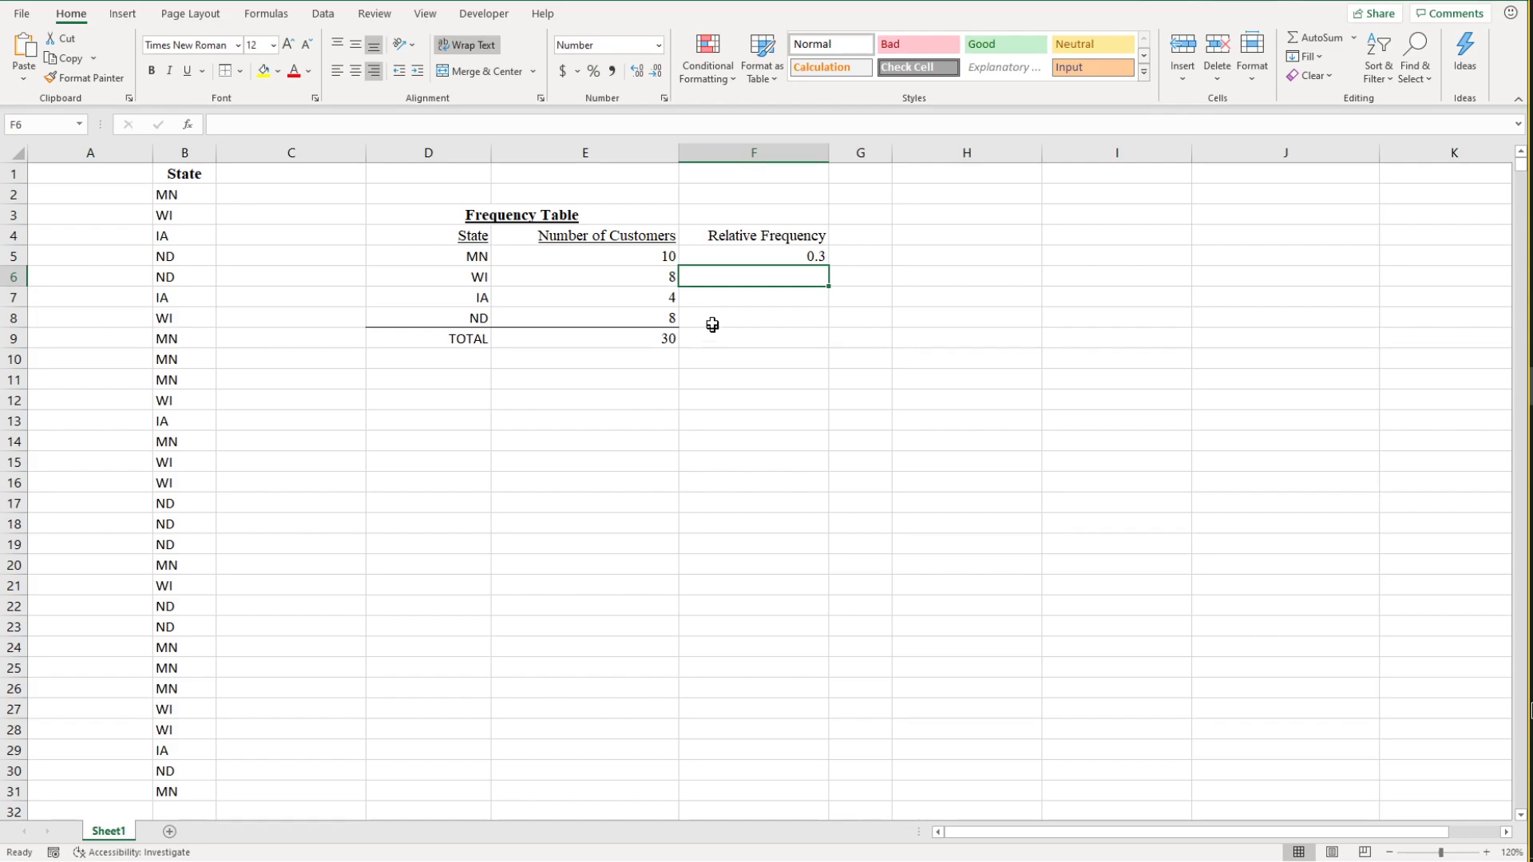
Step: Lock the total's row in MN's relative frequency formula so that F5 reads =E5/E$9
click(770, 255)
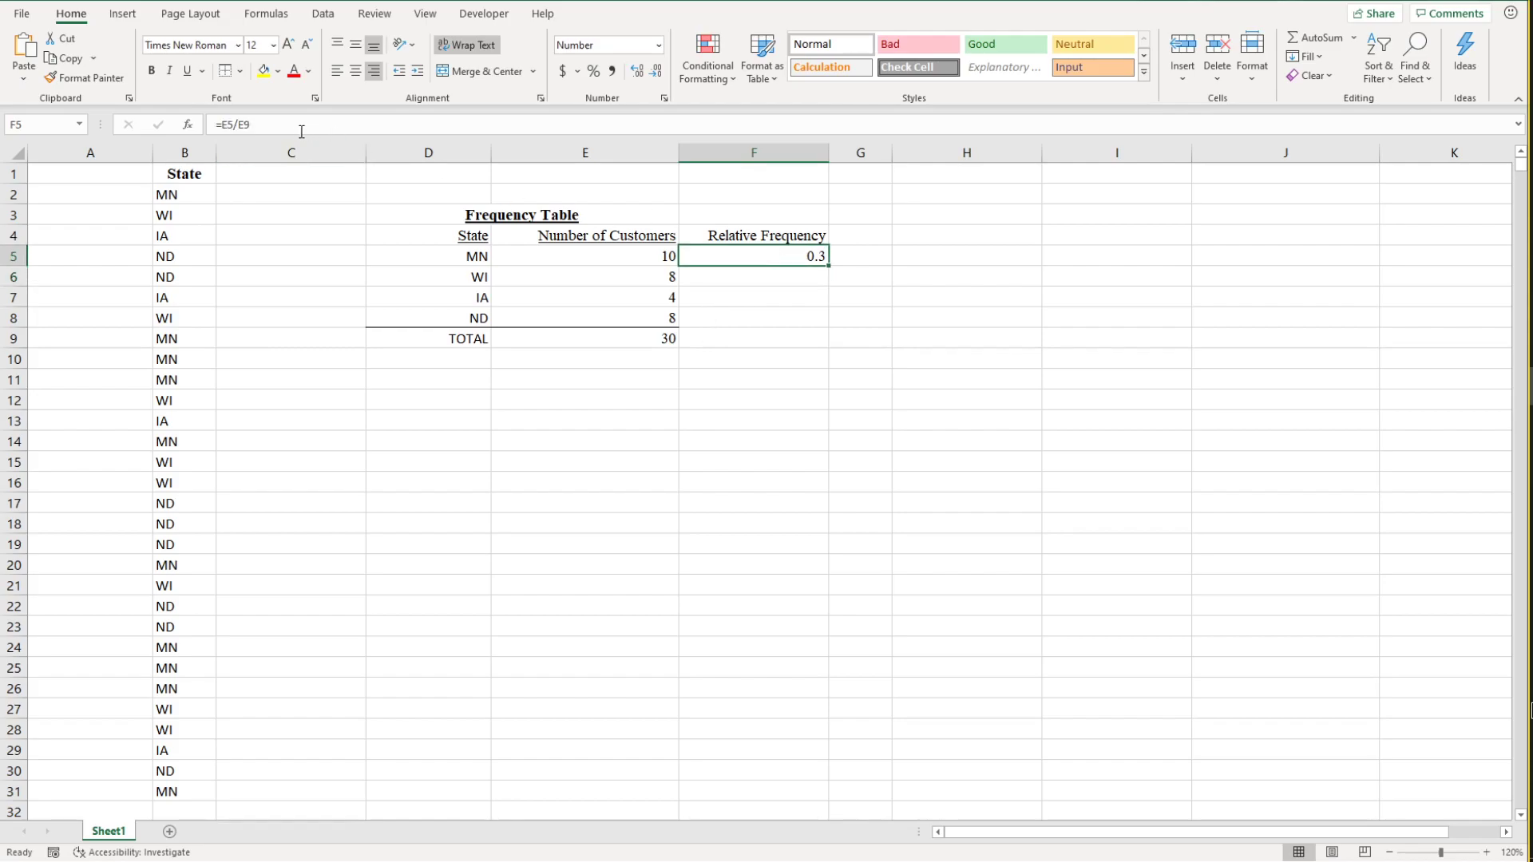
click(244, 125)
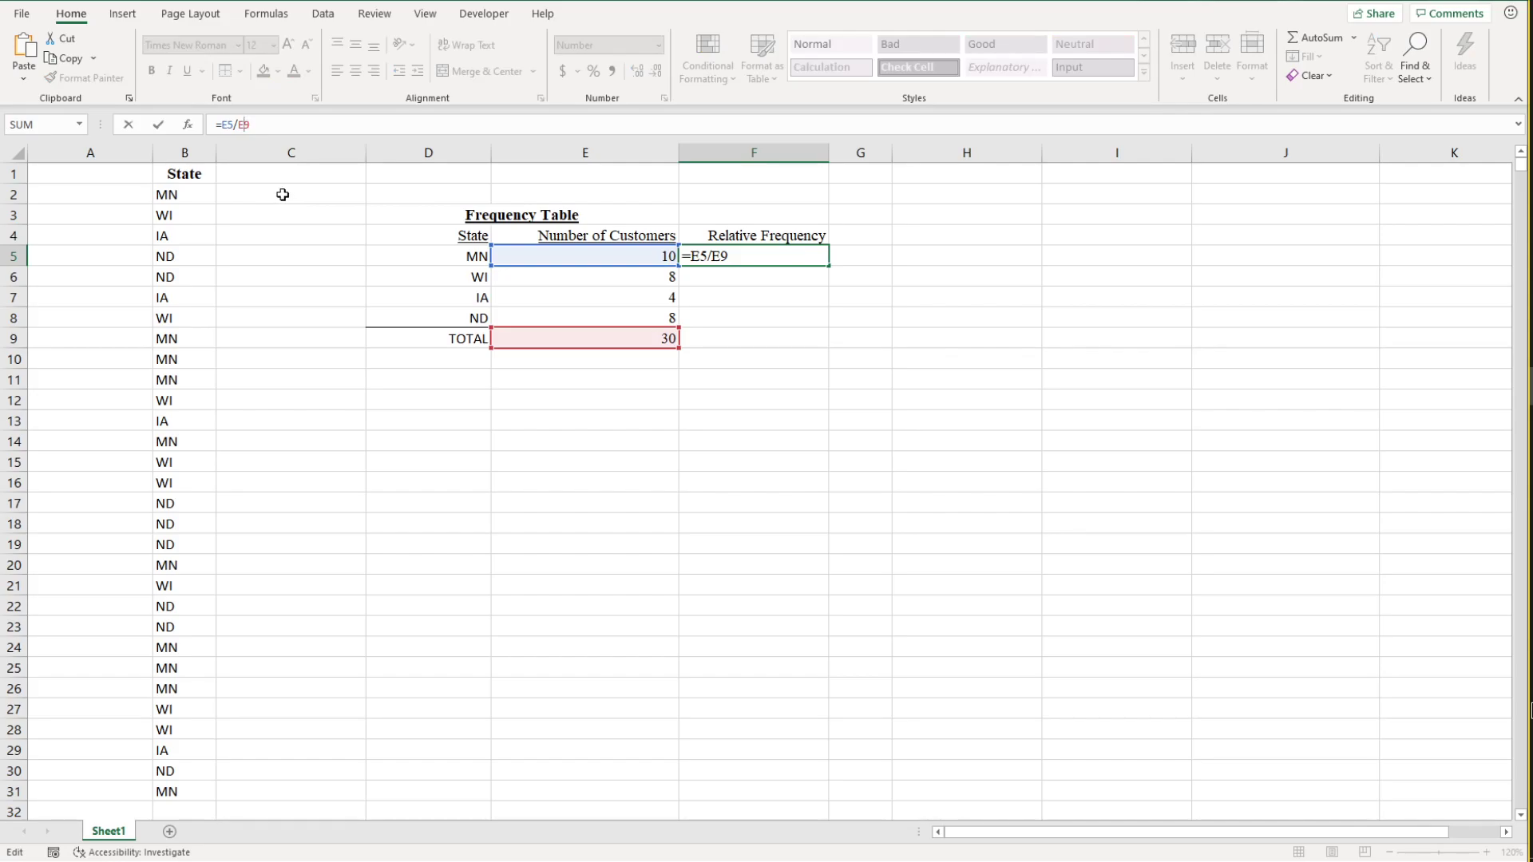
text($)
key(Return)
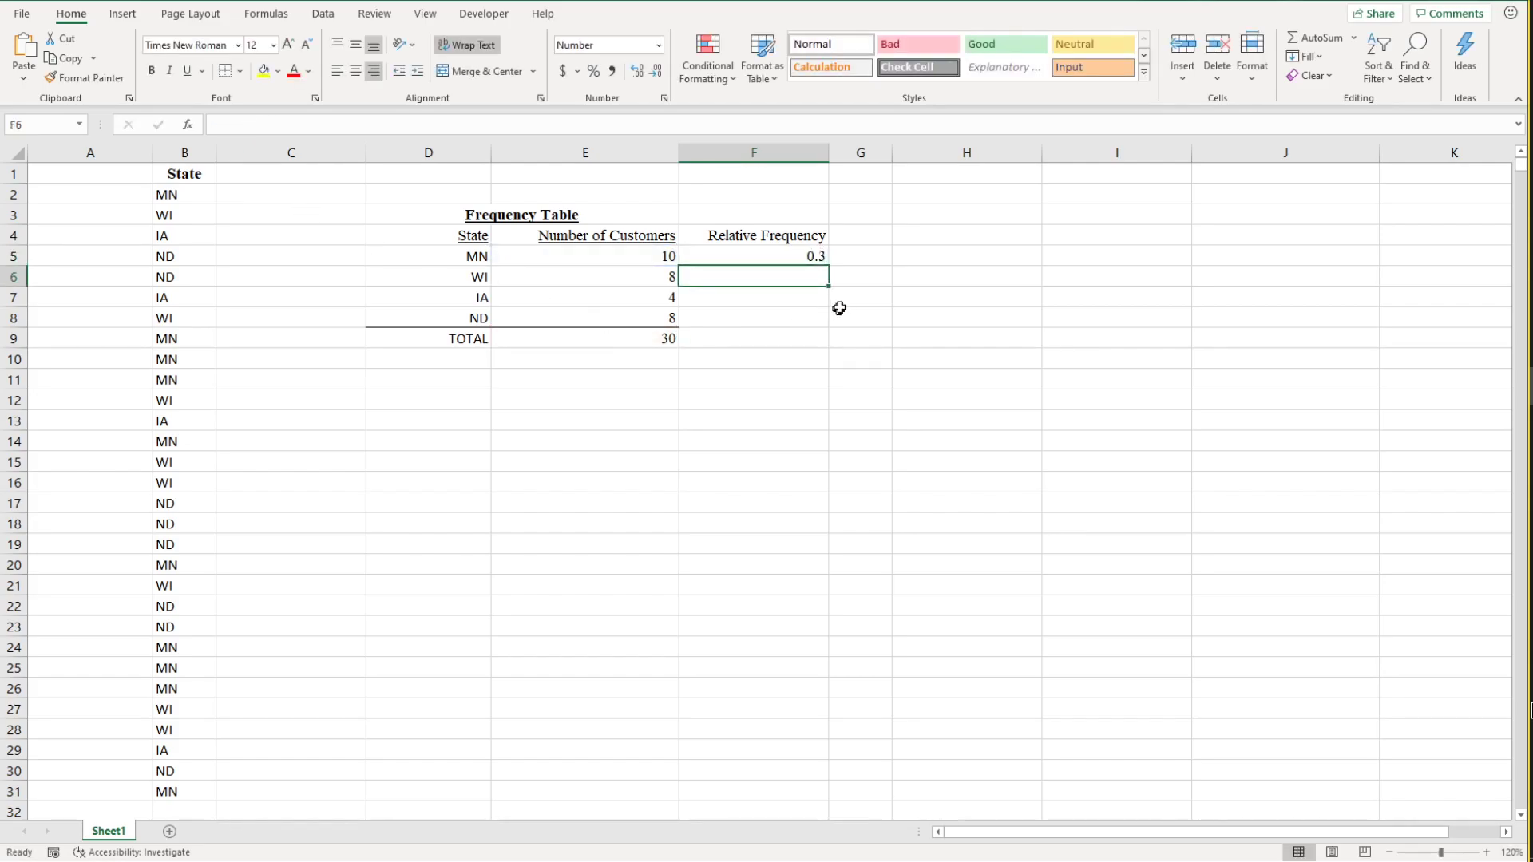
Step: Try locking the numerator's row as well, making F5 =E$5/E$9, and fill it down to F6
click(814, 260)
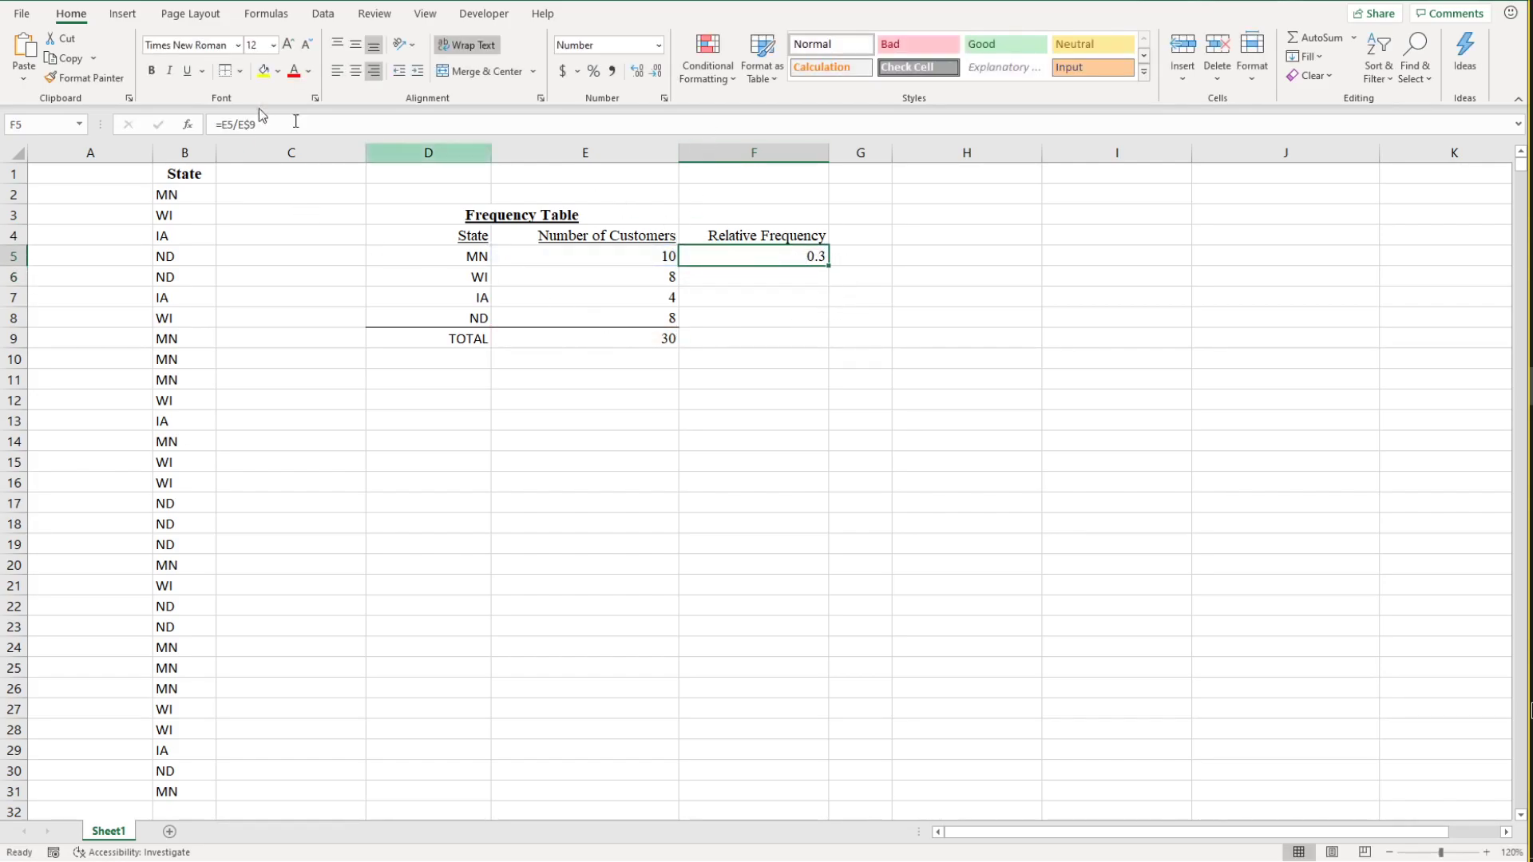
click(239, 125)
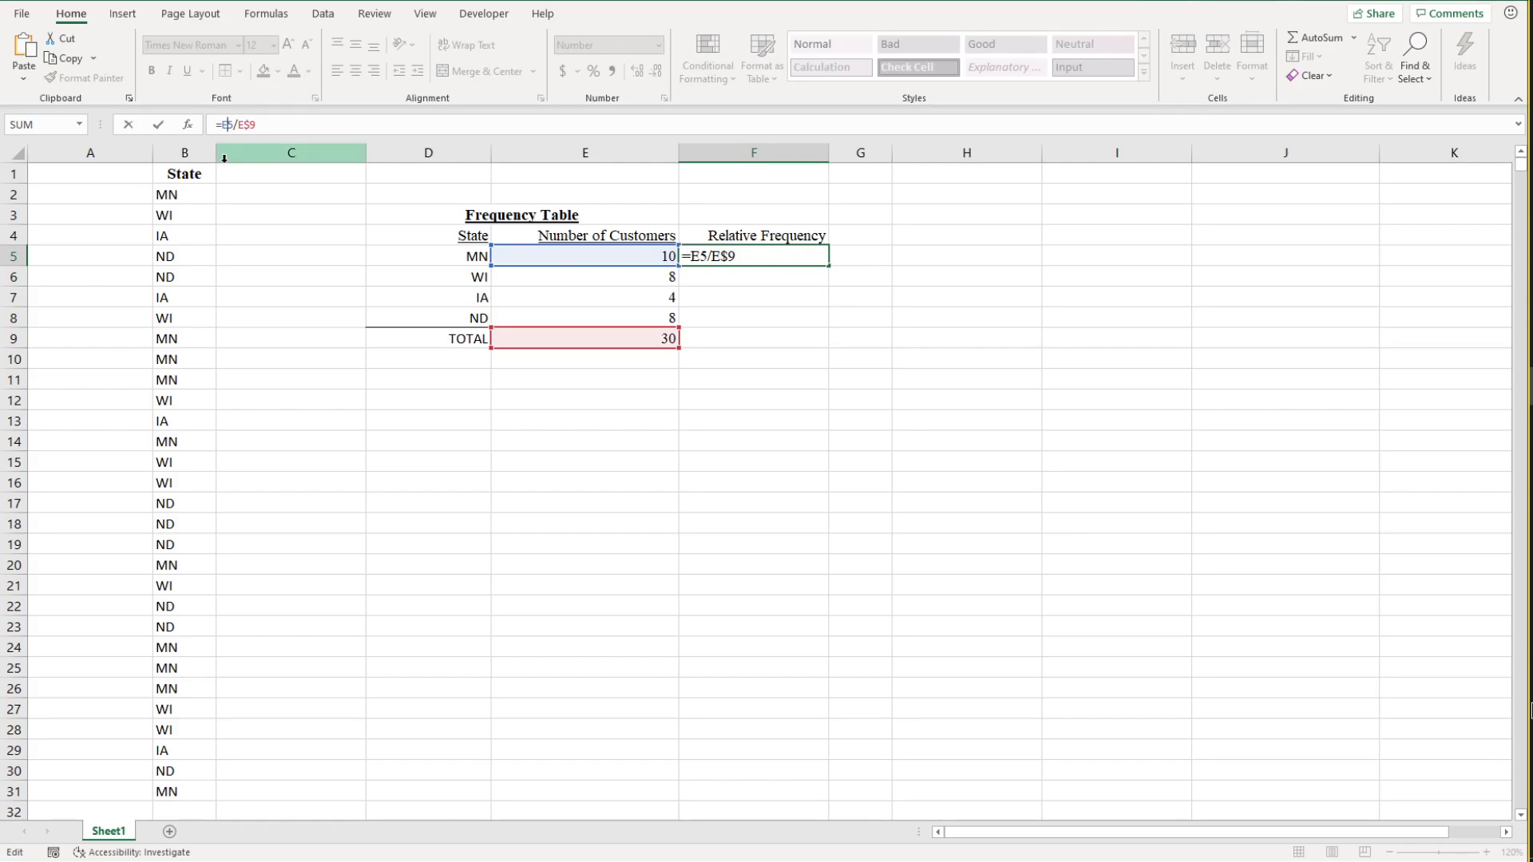
text($)
key(ctrl+Return)
drag(830, 268, 830, 287)
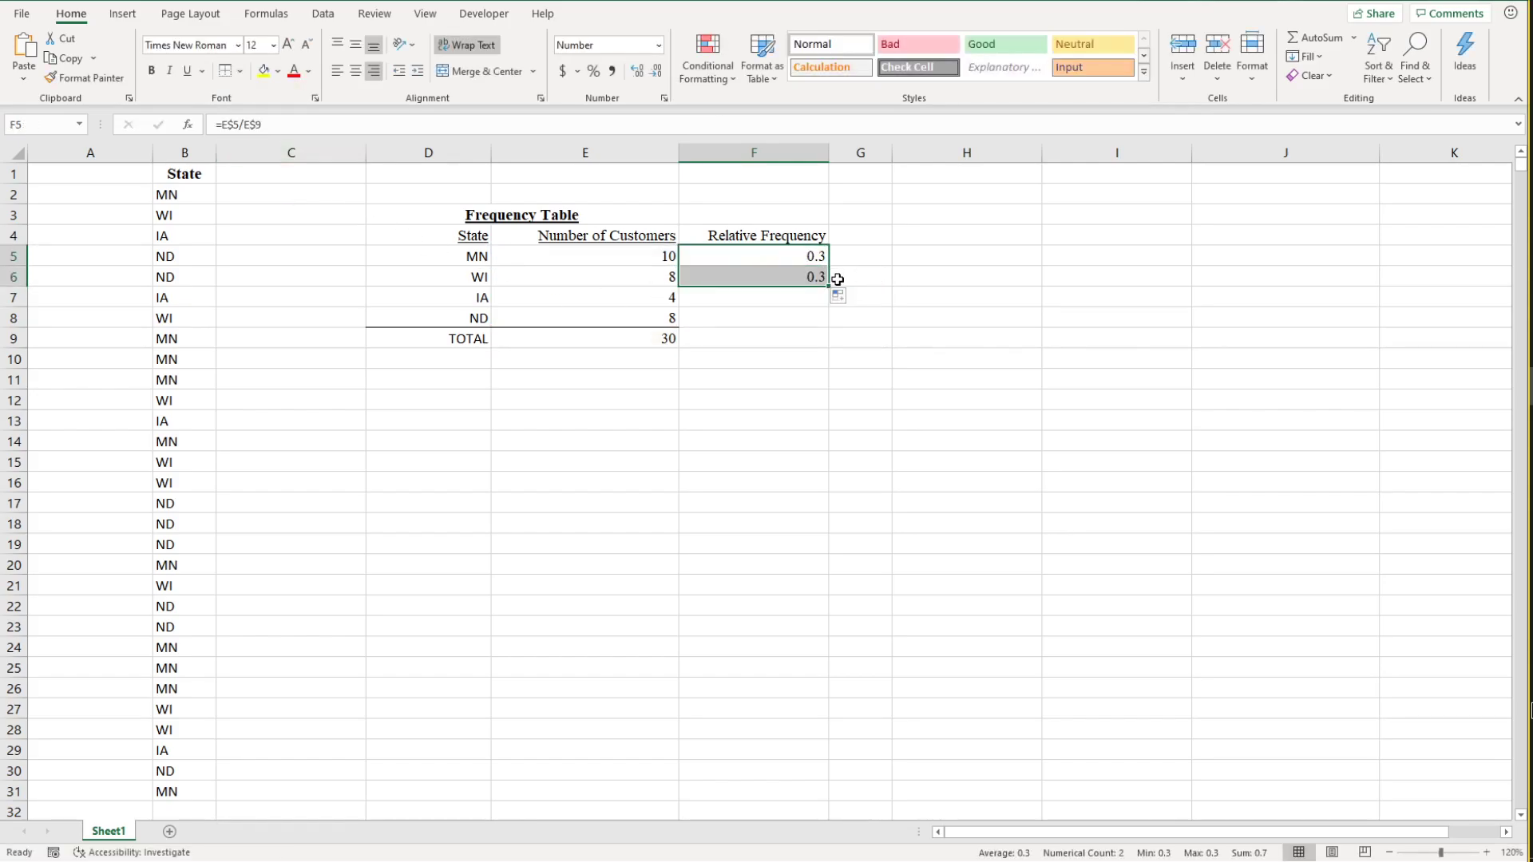
click(806, 278)
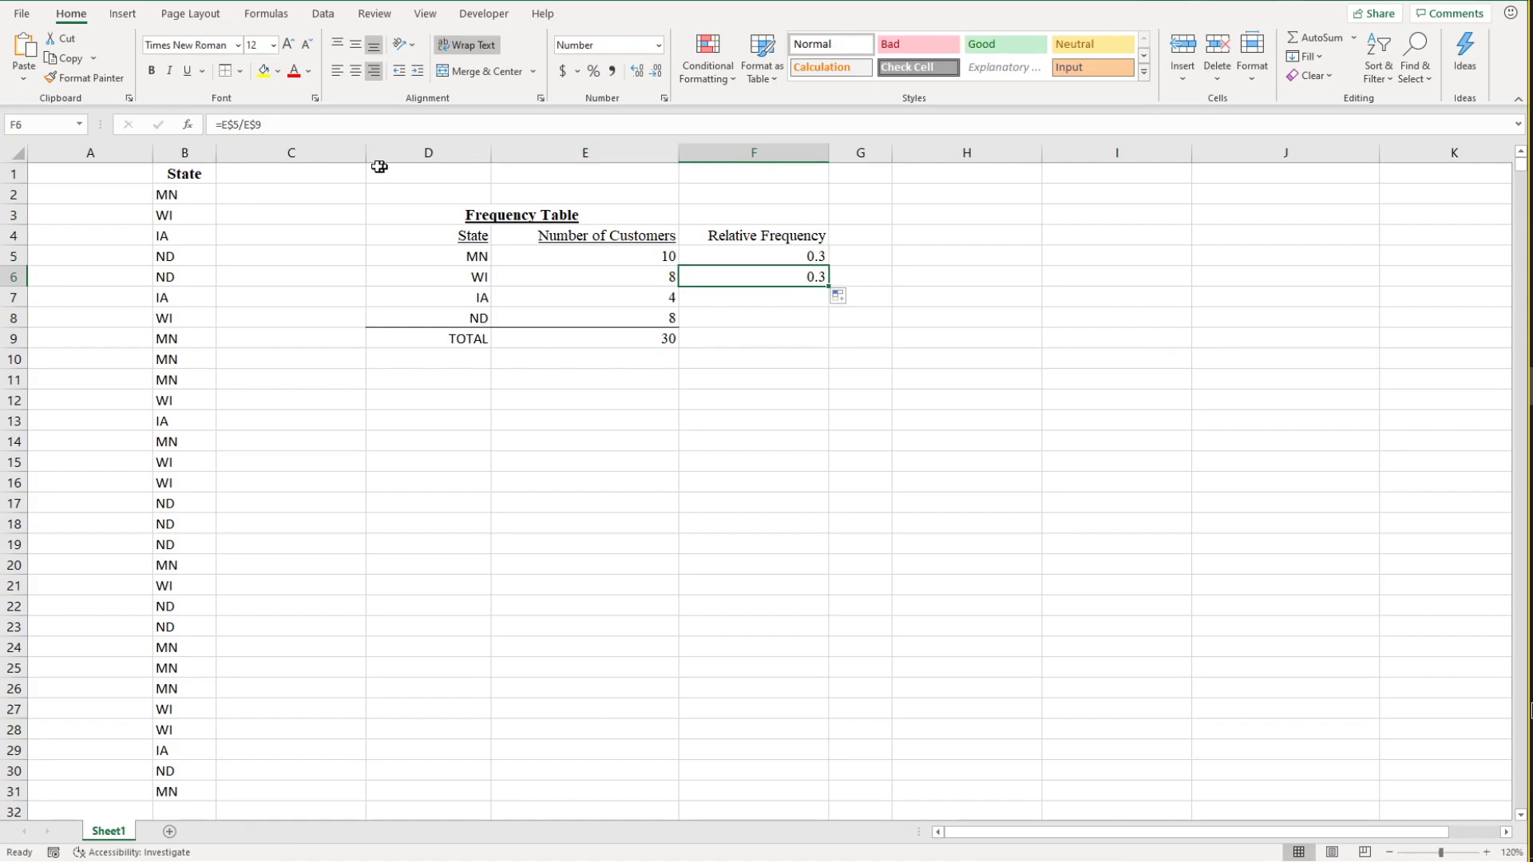
Step: Remove the row lock from the numerator in F6 so its formula reads =E5/E$9
click(240, 123)
key(Return)
click(810, 279)
click(233, 124)
key(BackSpace)
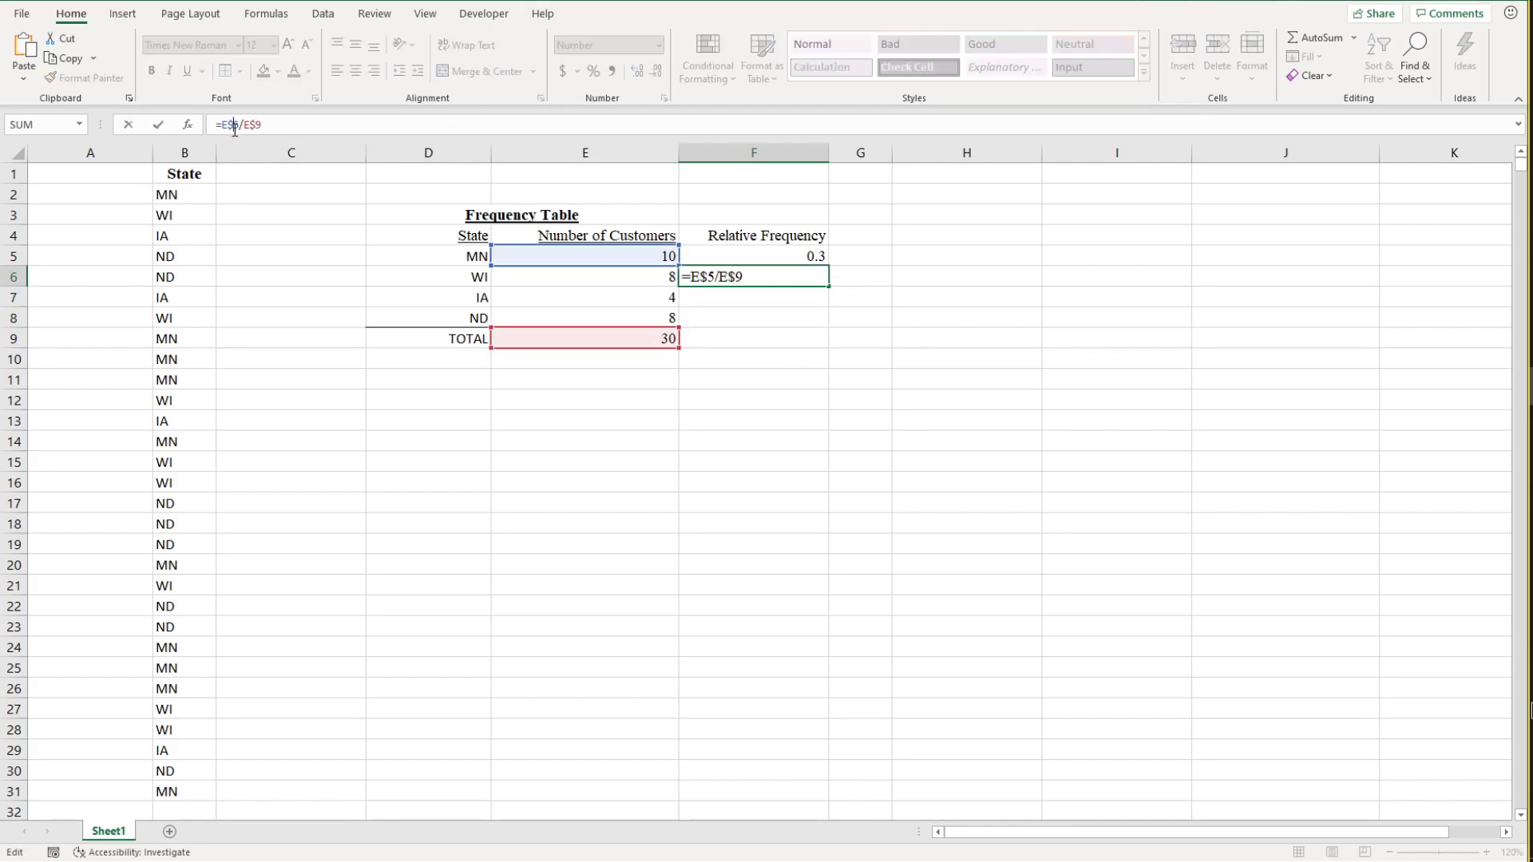
key(Return)
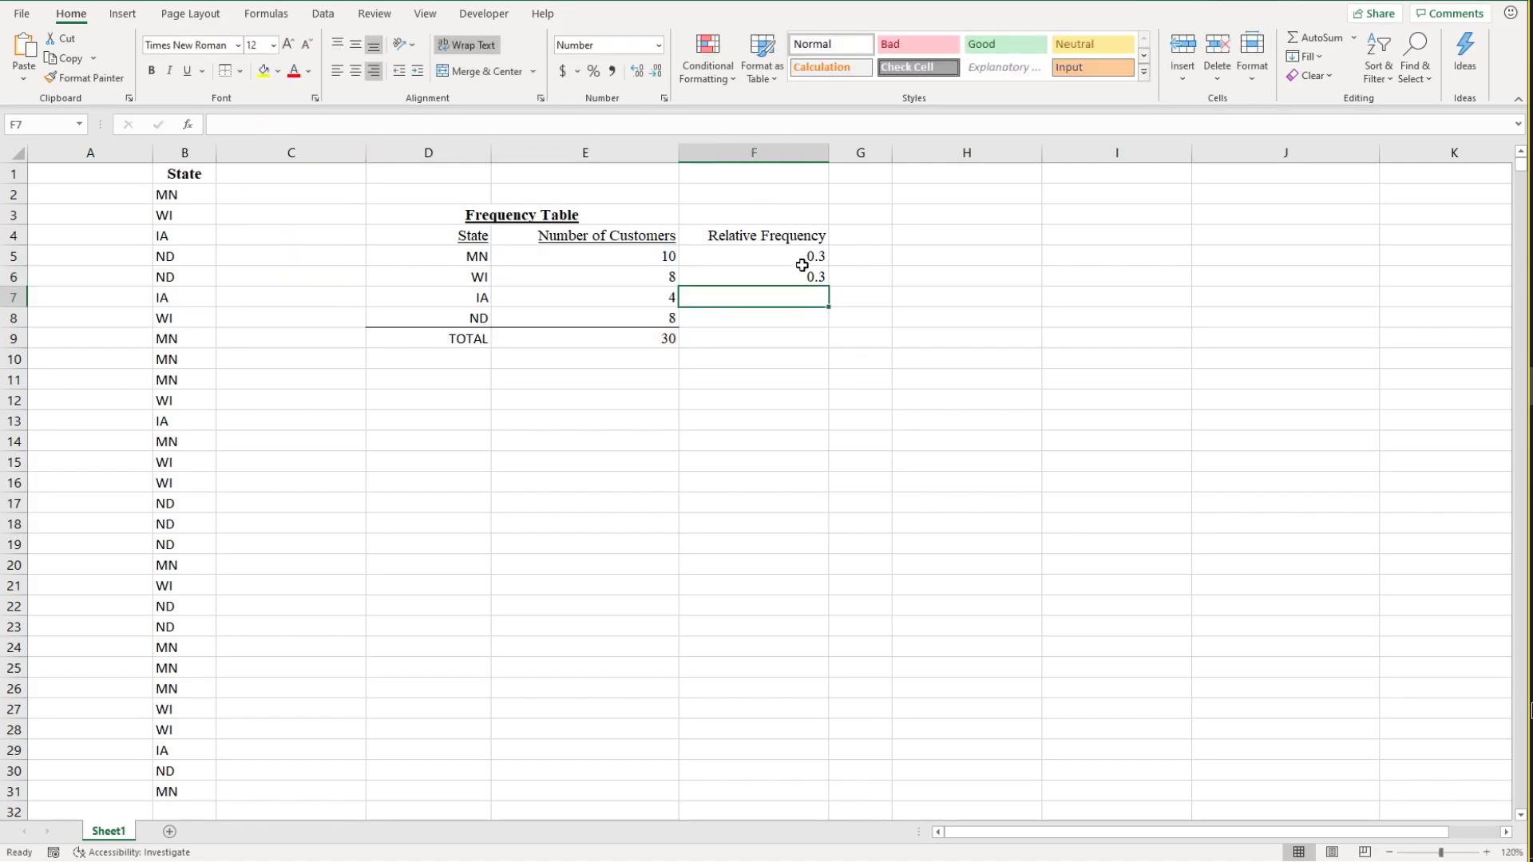
click(809, 275)
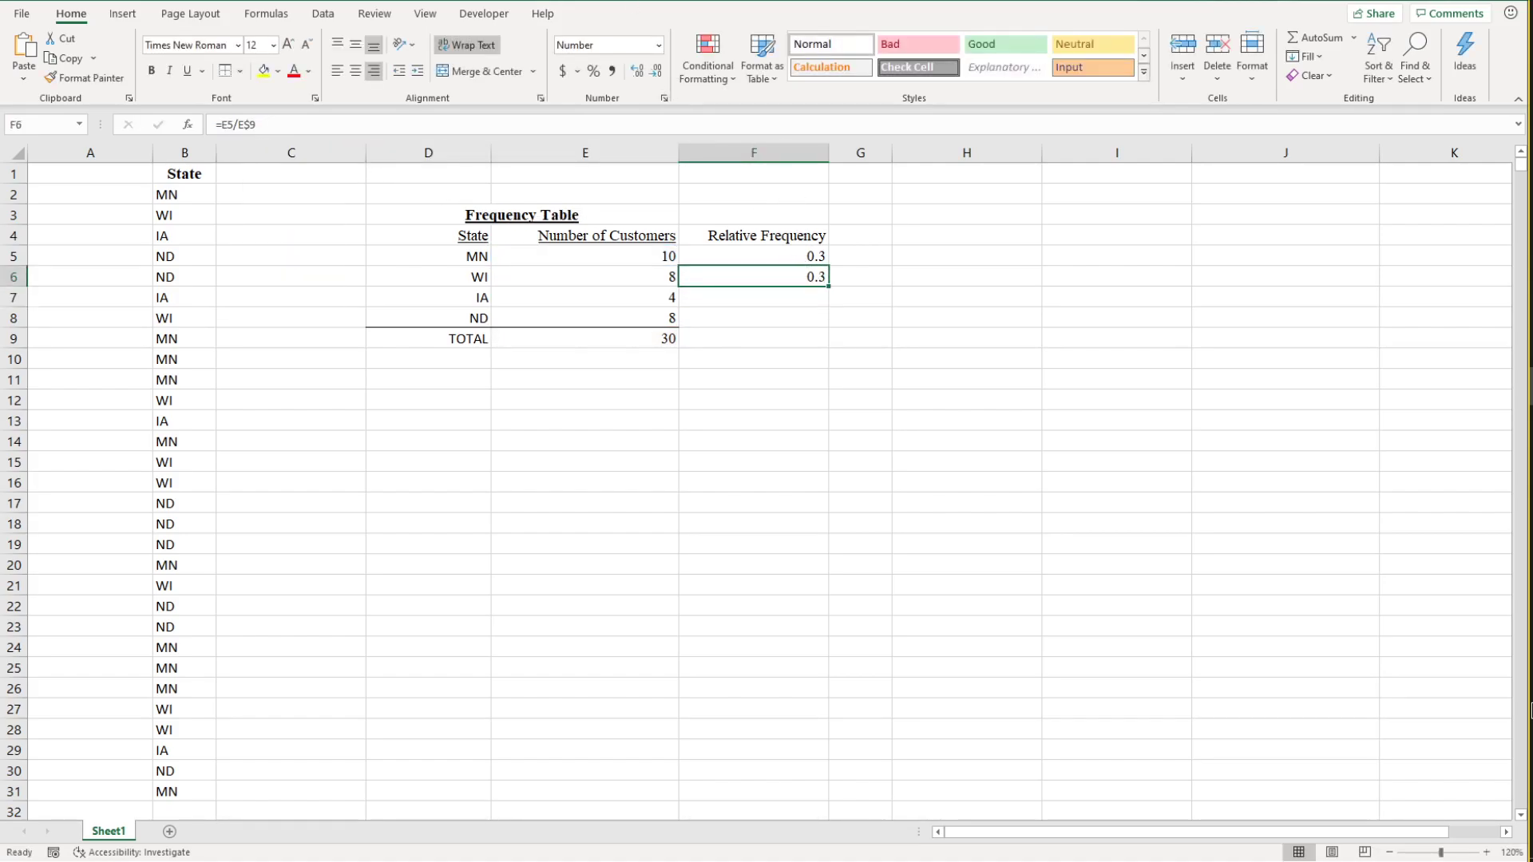
Step: Clear the formula in F6 and change the formula in F5 back to =E5/E$9
drag(281, 126, 189, 124)
key(BackSpace)
click(759, 255)
drag(235, 127, 228, 128)
key(BackSpace)
key(Return)
Step: Fill the =E5/E$9 formula from F5 down through F8, comparing the references in F5 and F6 along the way
click(792, 256)
drag(828, 267, 826, 289)
click(784, 281)
click(782, 257)
click(786, 277)
click(790, 255)
click(807, 275)
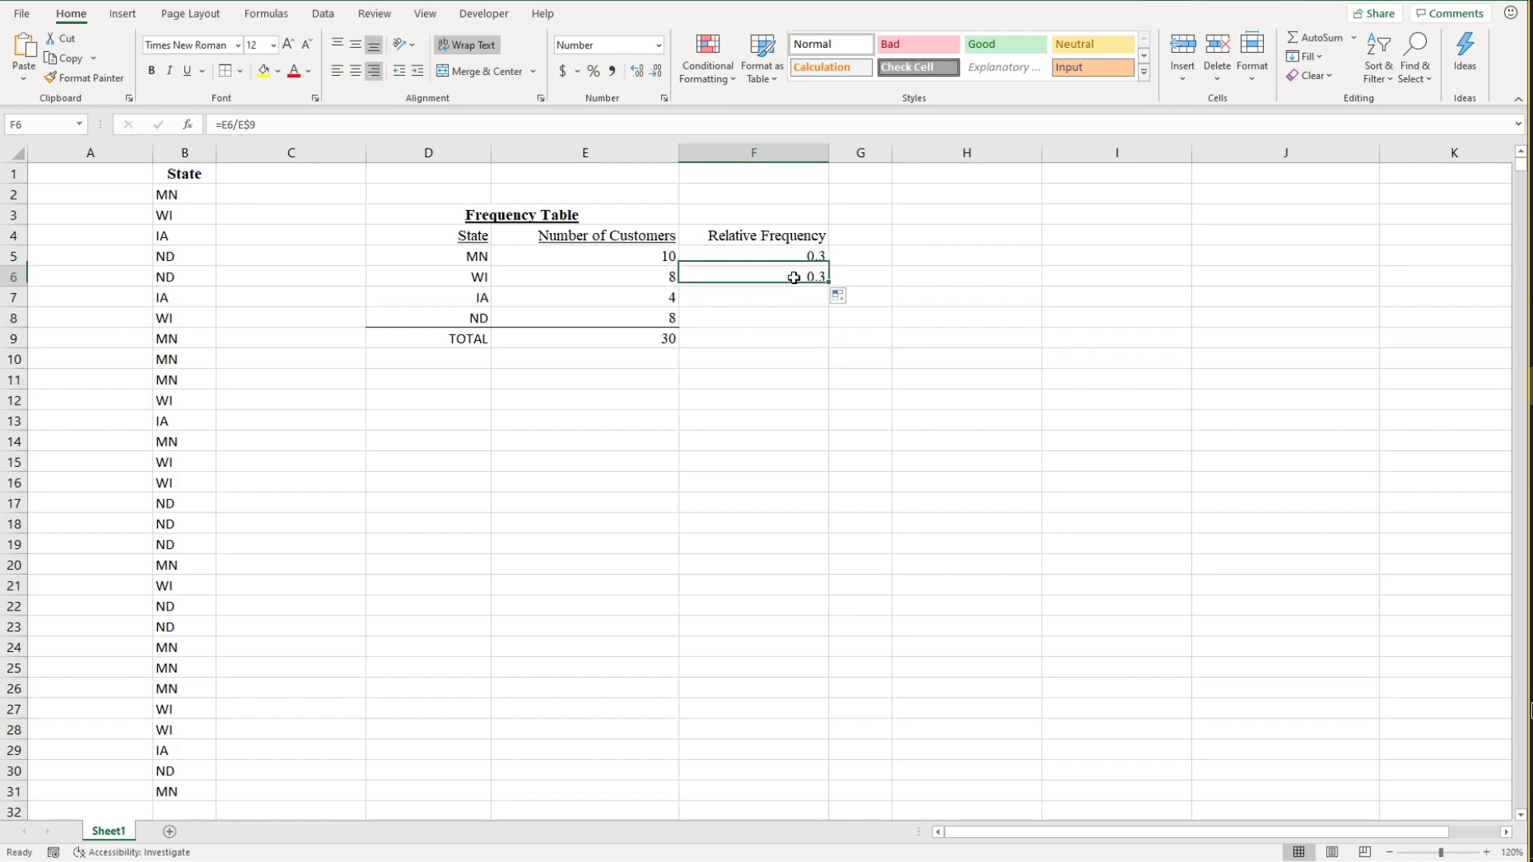
drag(828, 287, 830, 328)
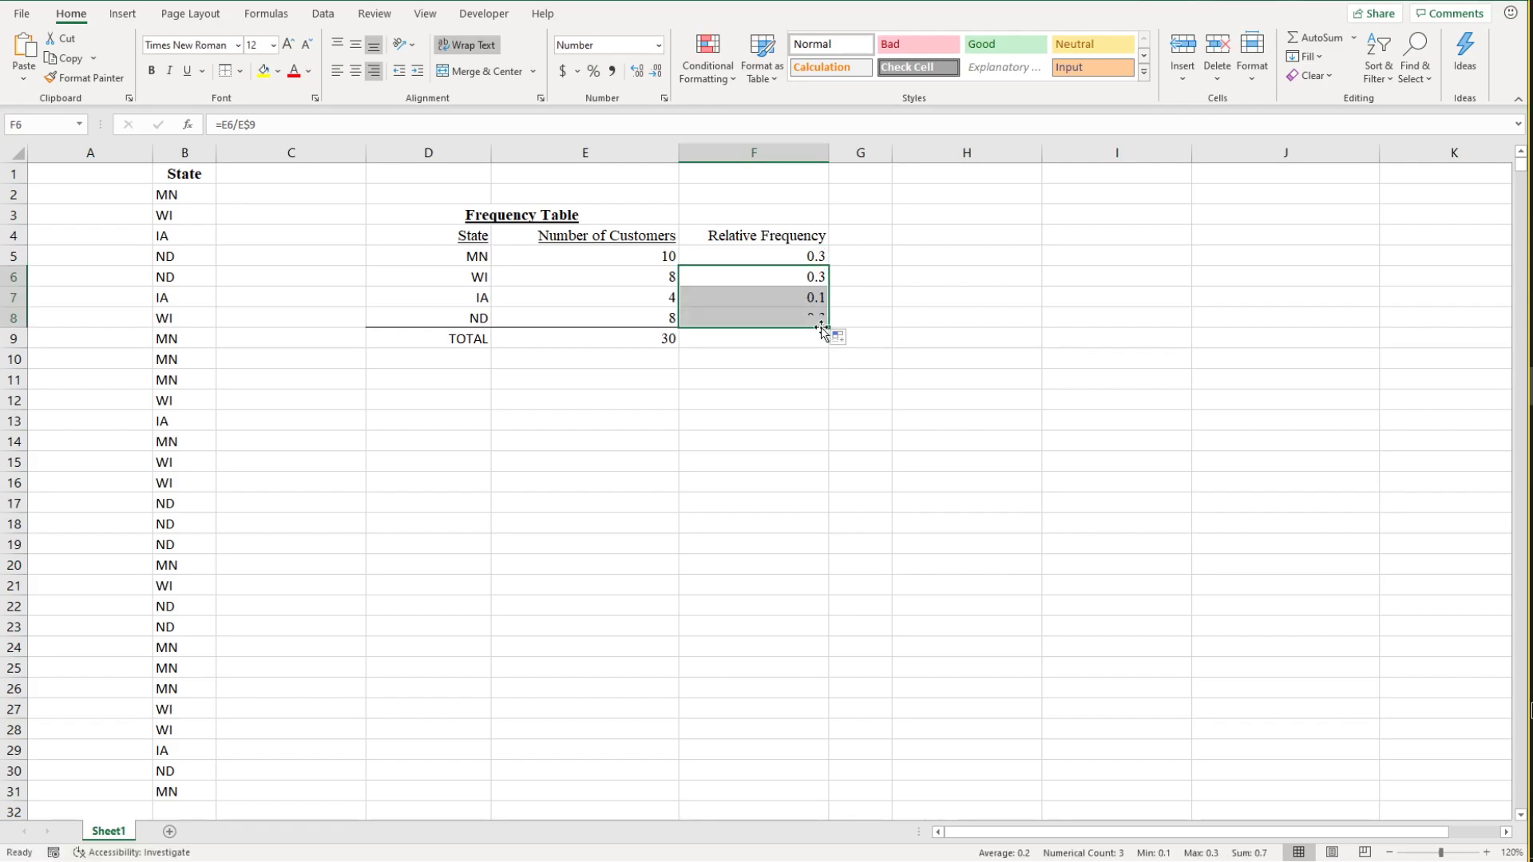
click(802, 277)
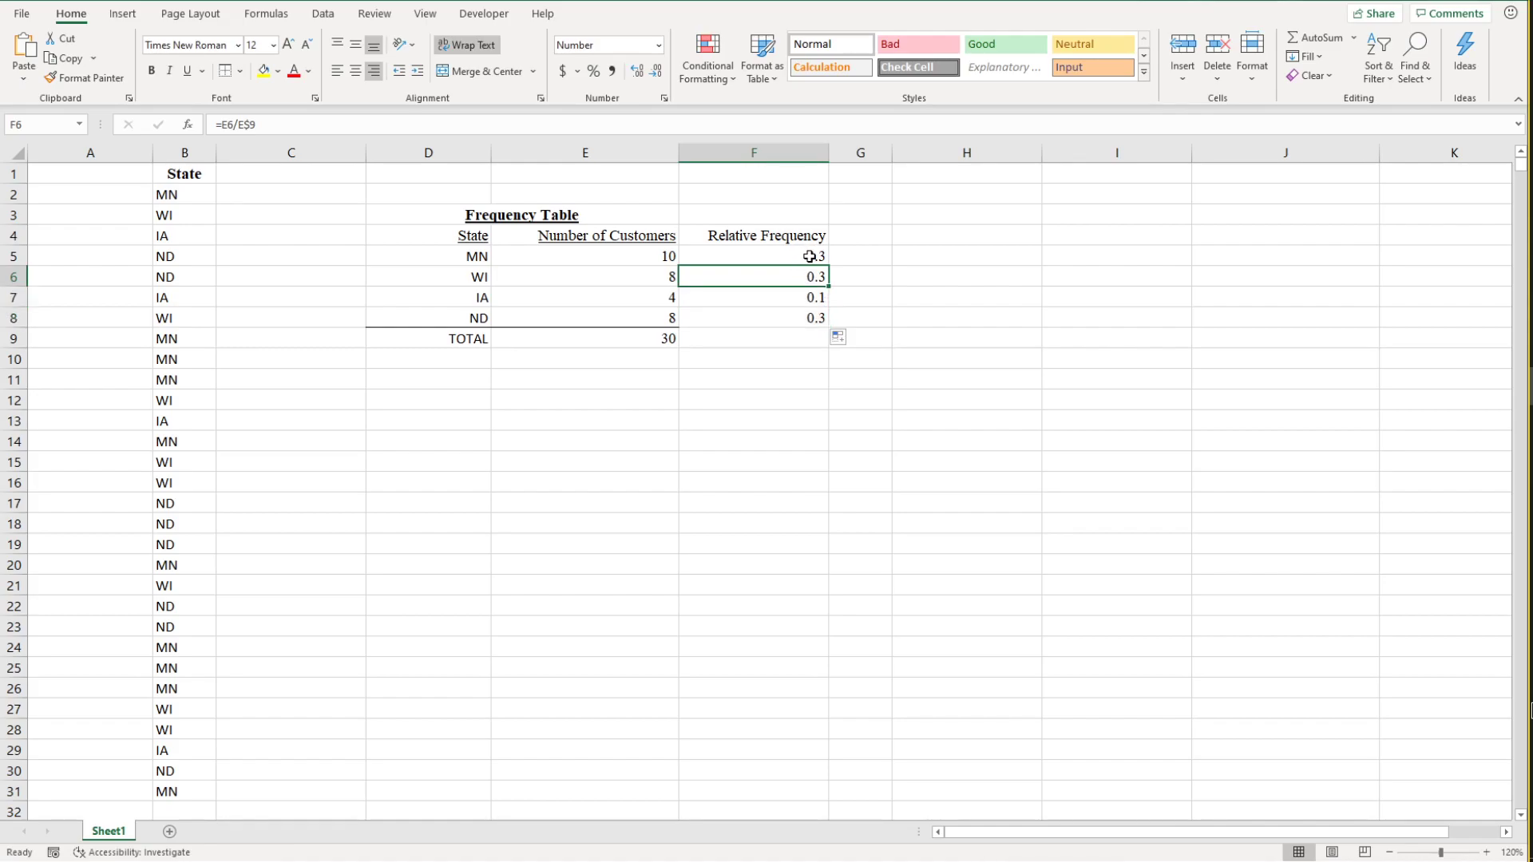
Step: Format the relative frequencies in F5:F8 as numbers with 3 decimal places
drag(802, 255, 799, 321)
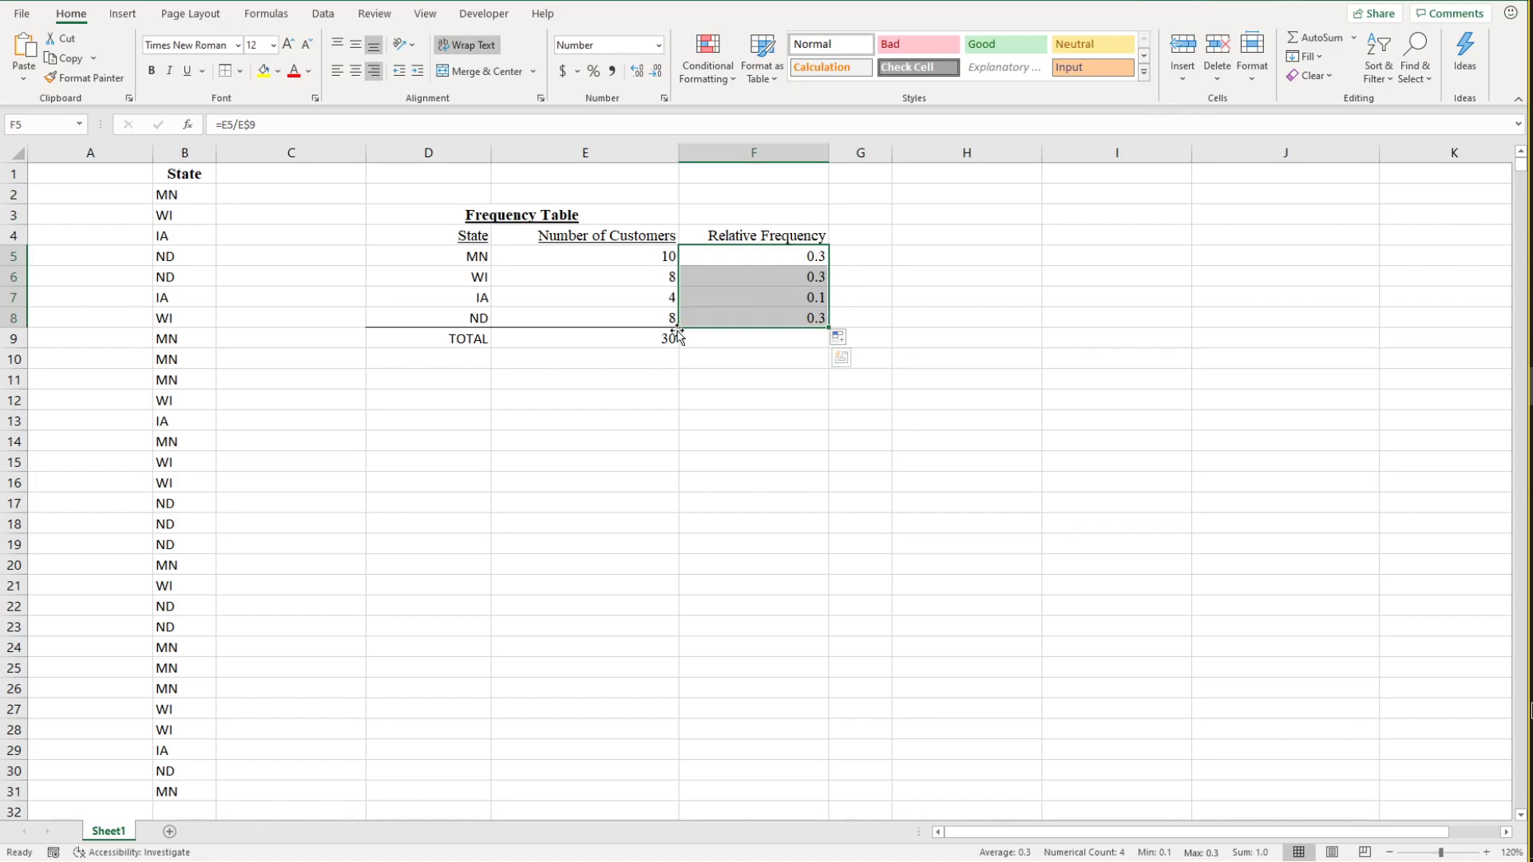
right_click(801, 256)
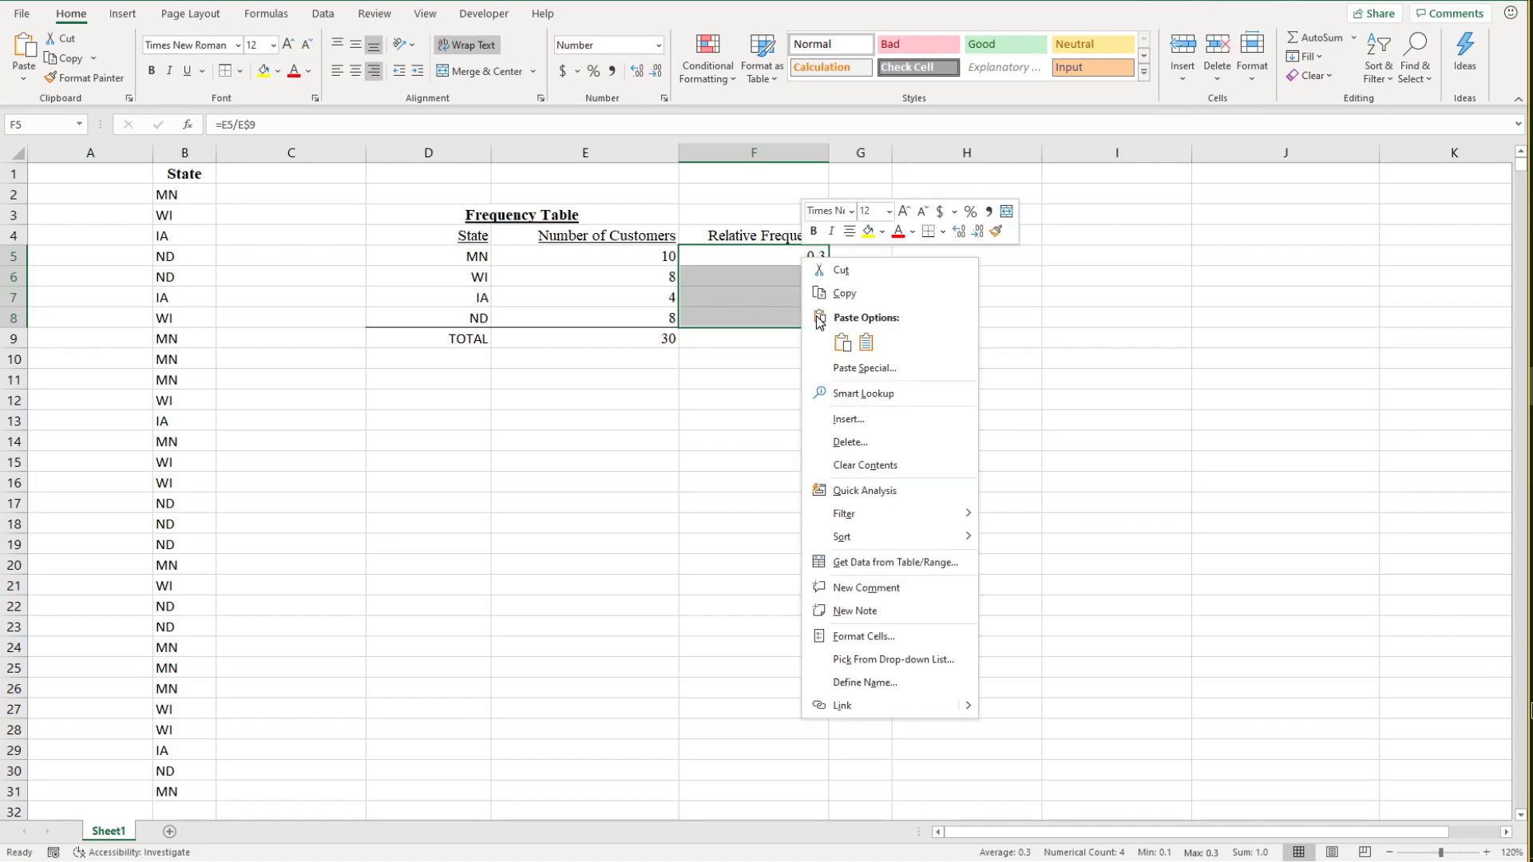
click(871, 639)
click(884, 534)
click(884, 533)
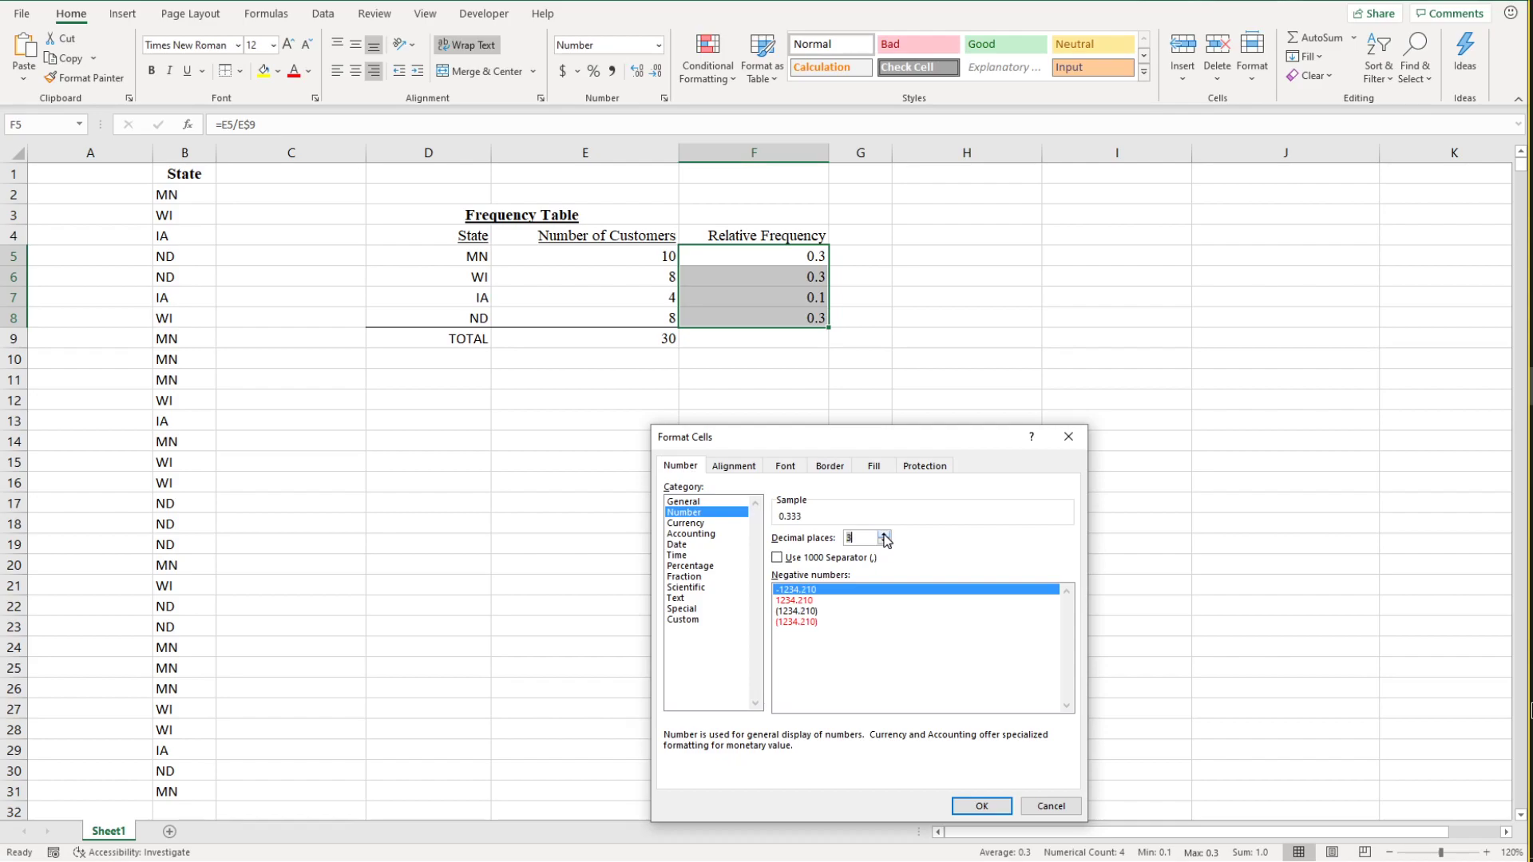
click(983, 807)
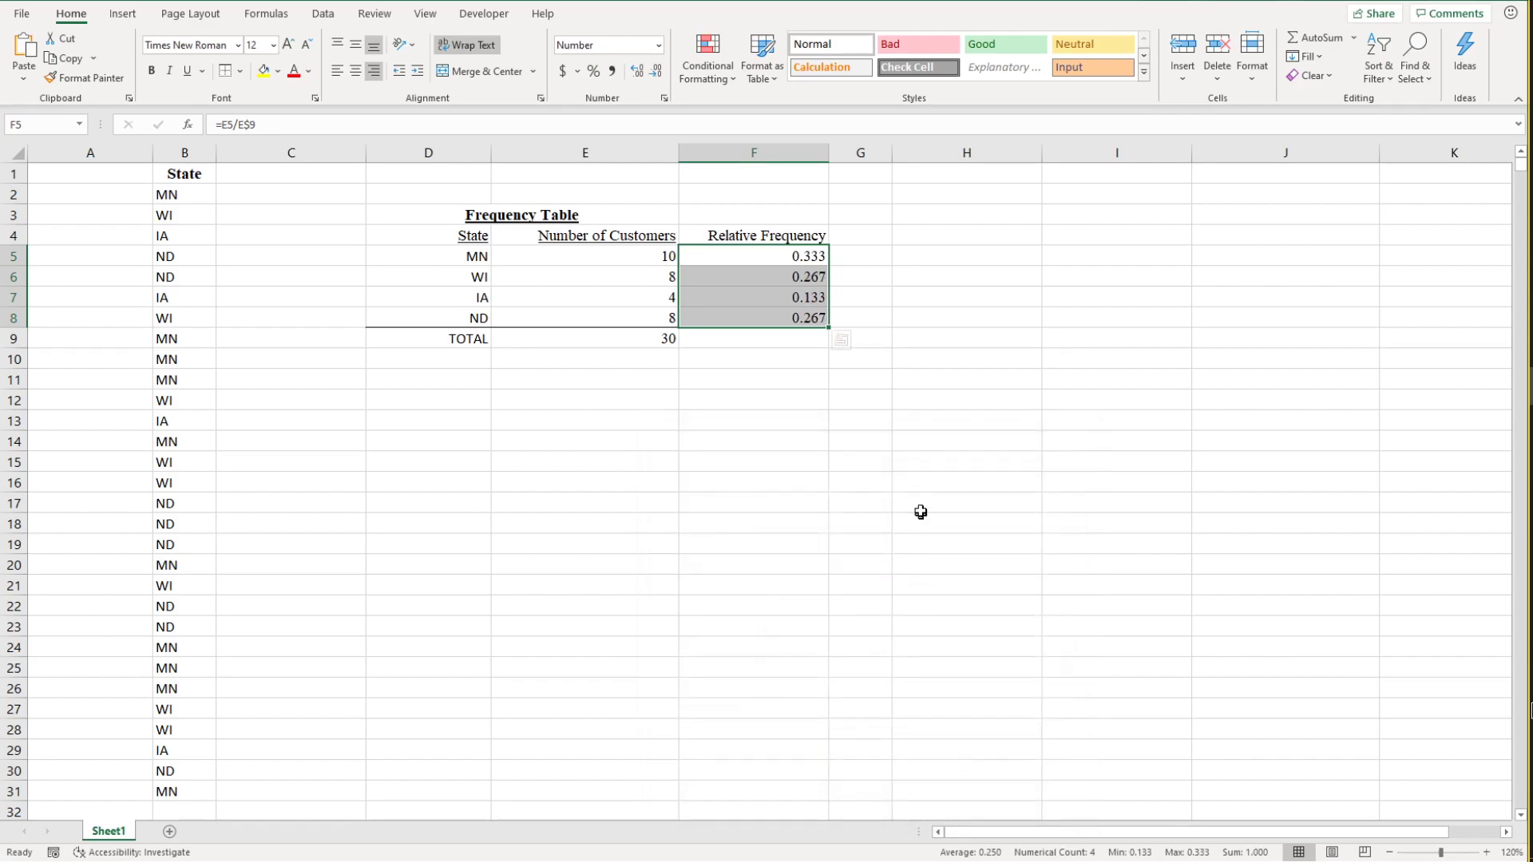
click(885, 386)
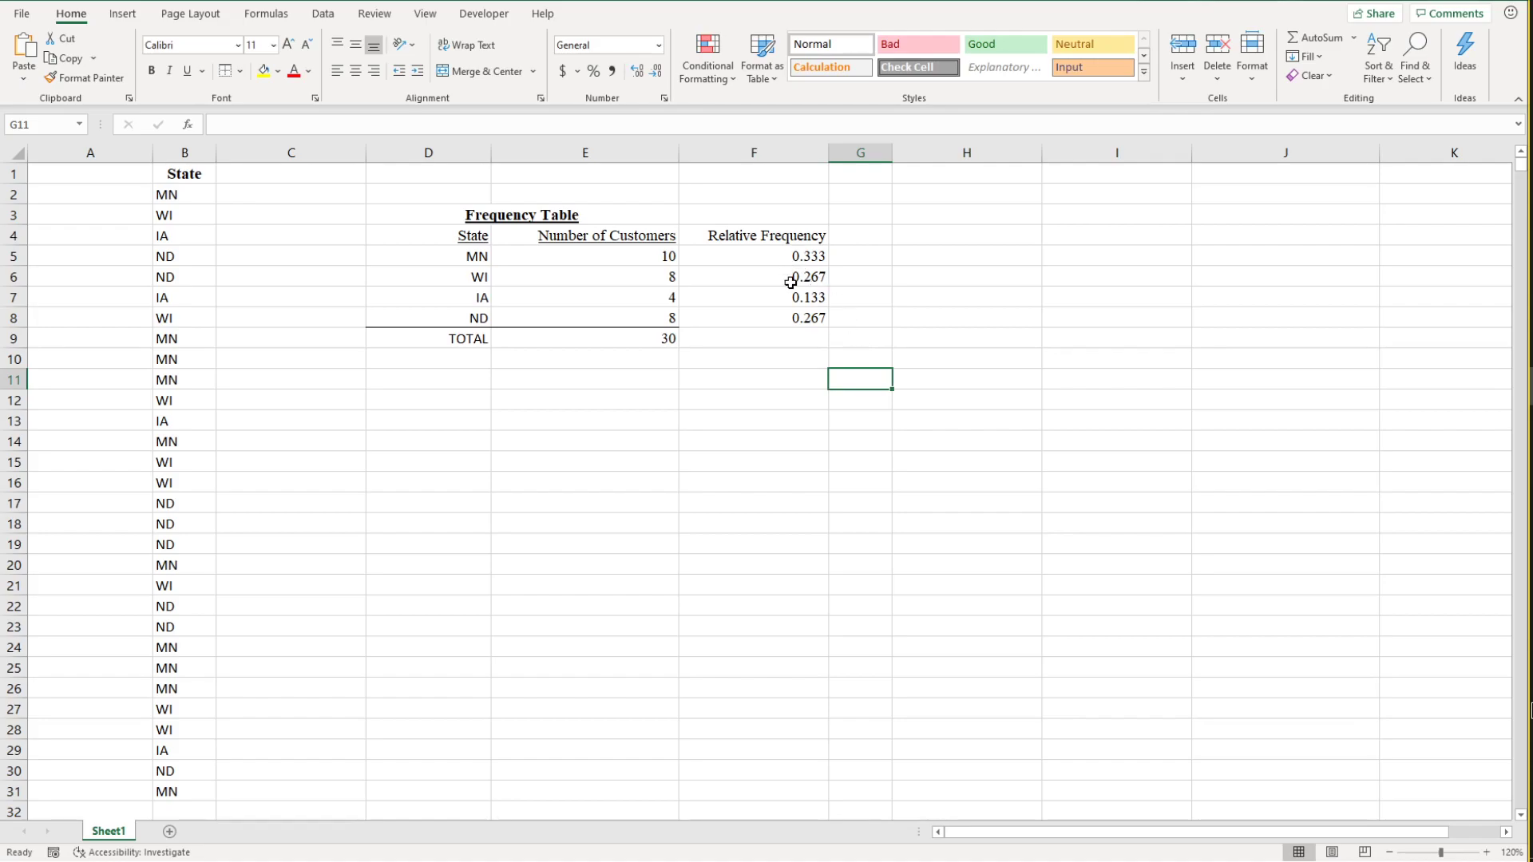
click(801, 256)
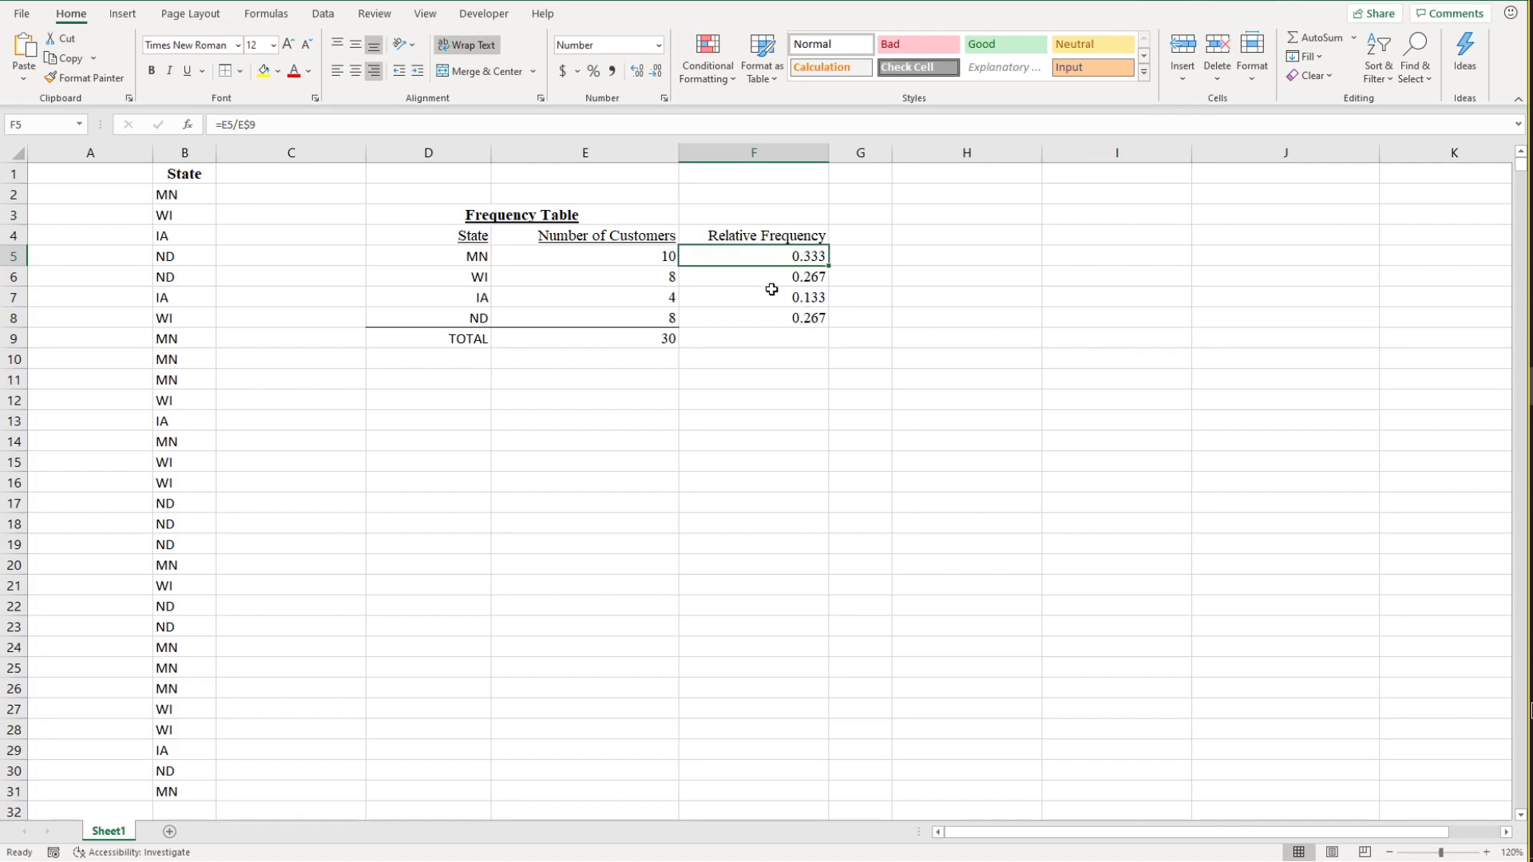
click(888, 339)
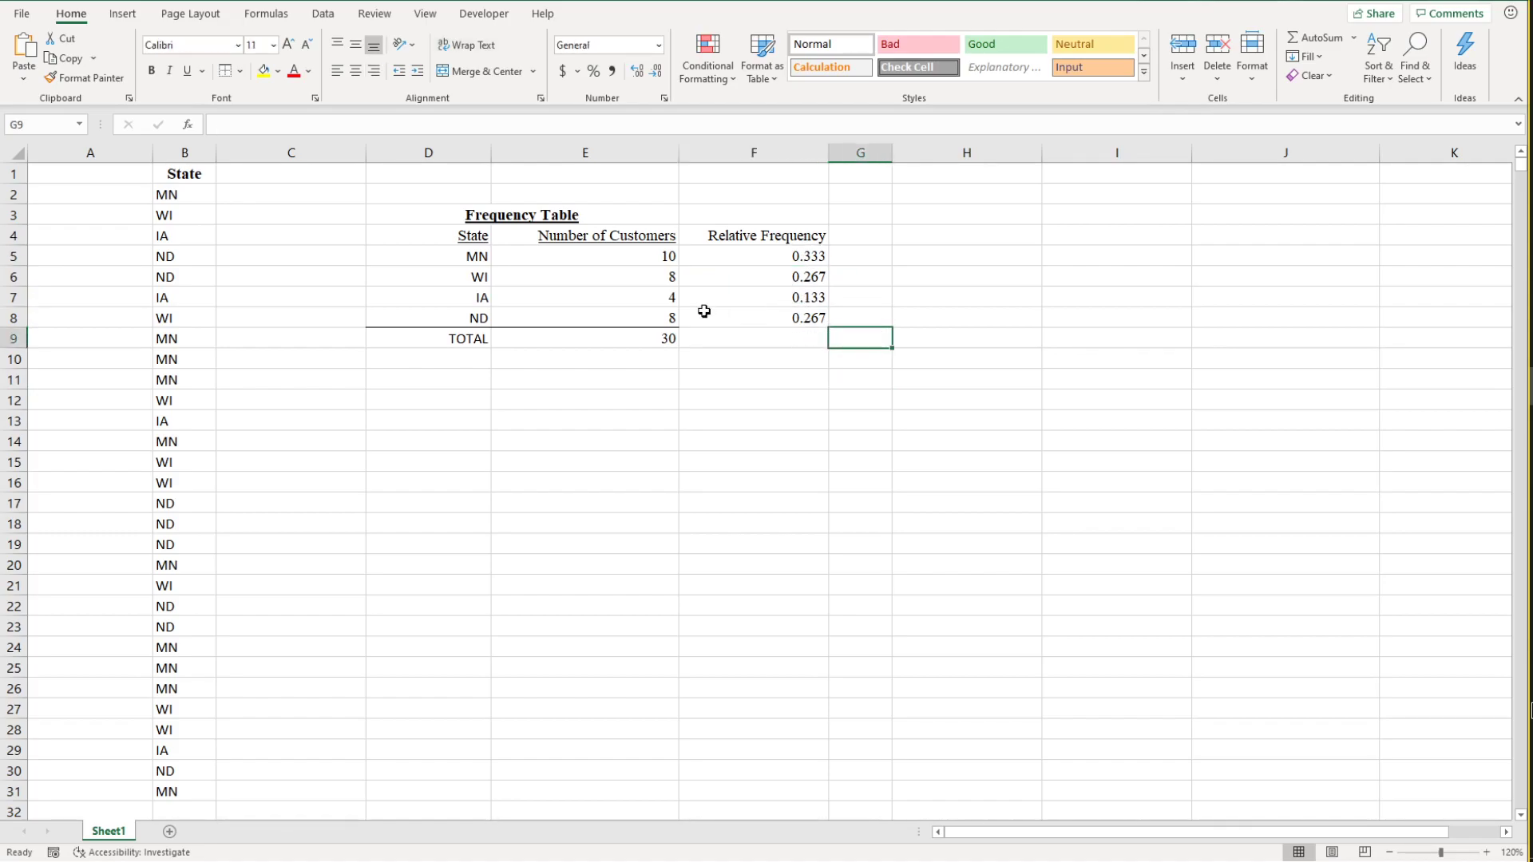
click(758, 383)
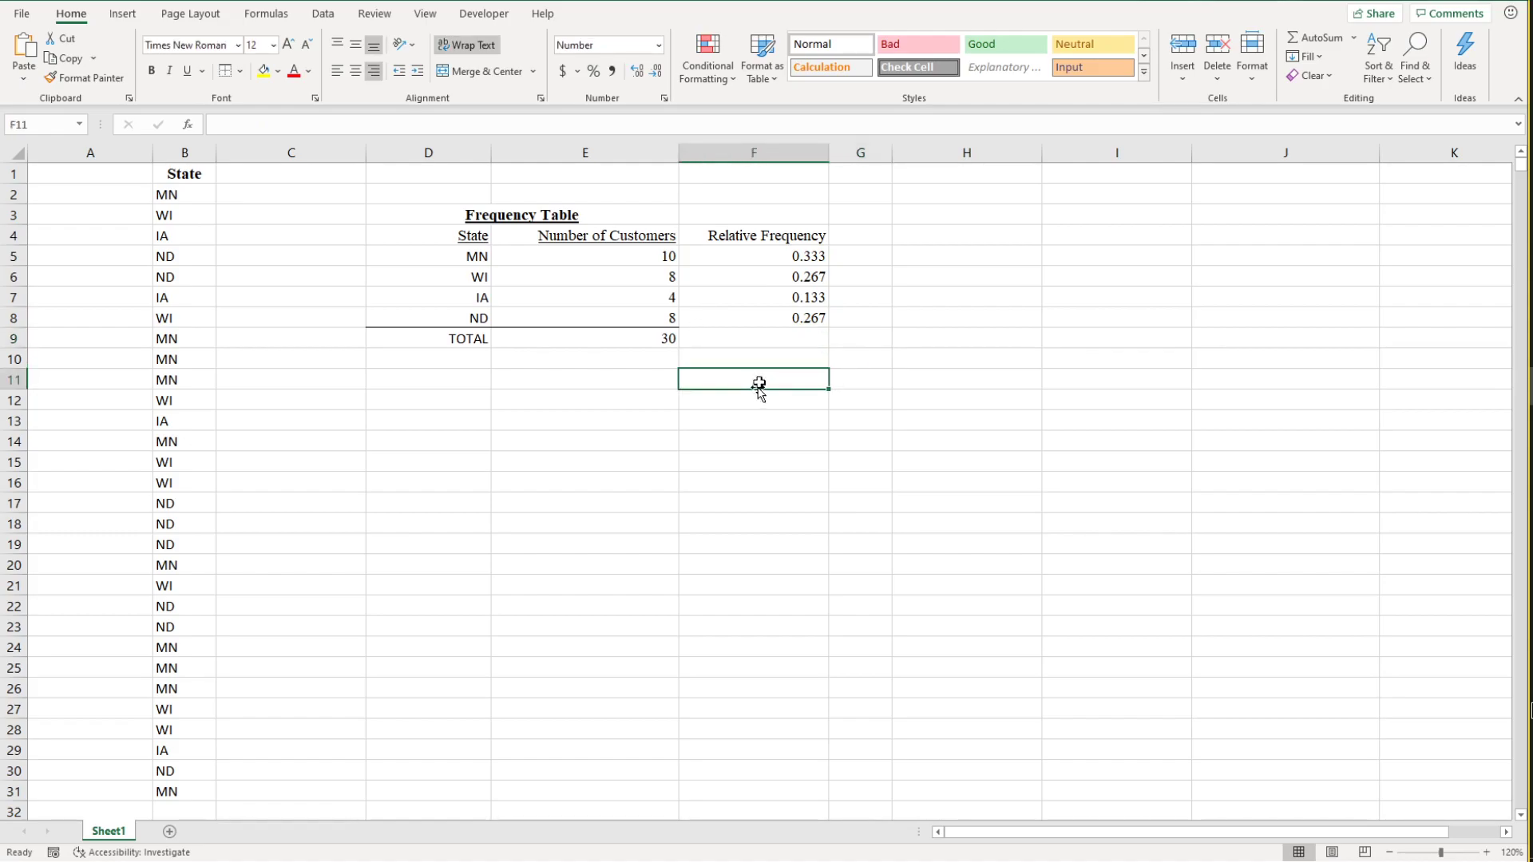
Step: Total the relative frequencies in F9 with the formula =SUM(F5:F8)
click(775, 346)
text(=)
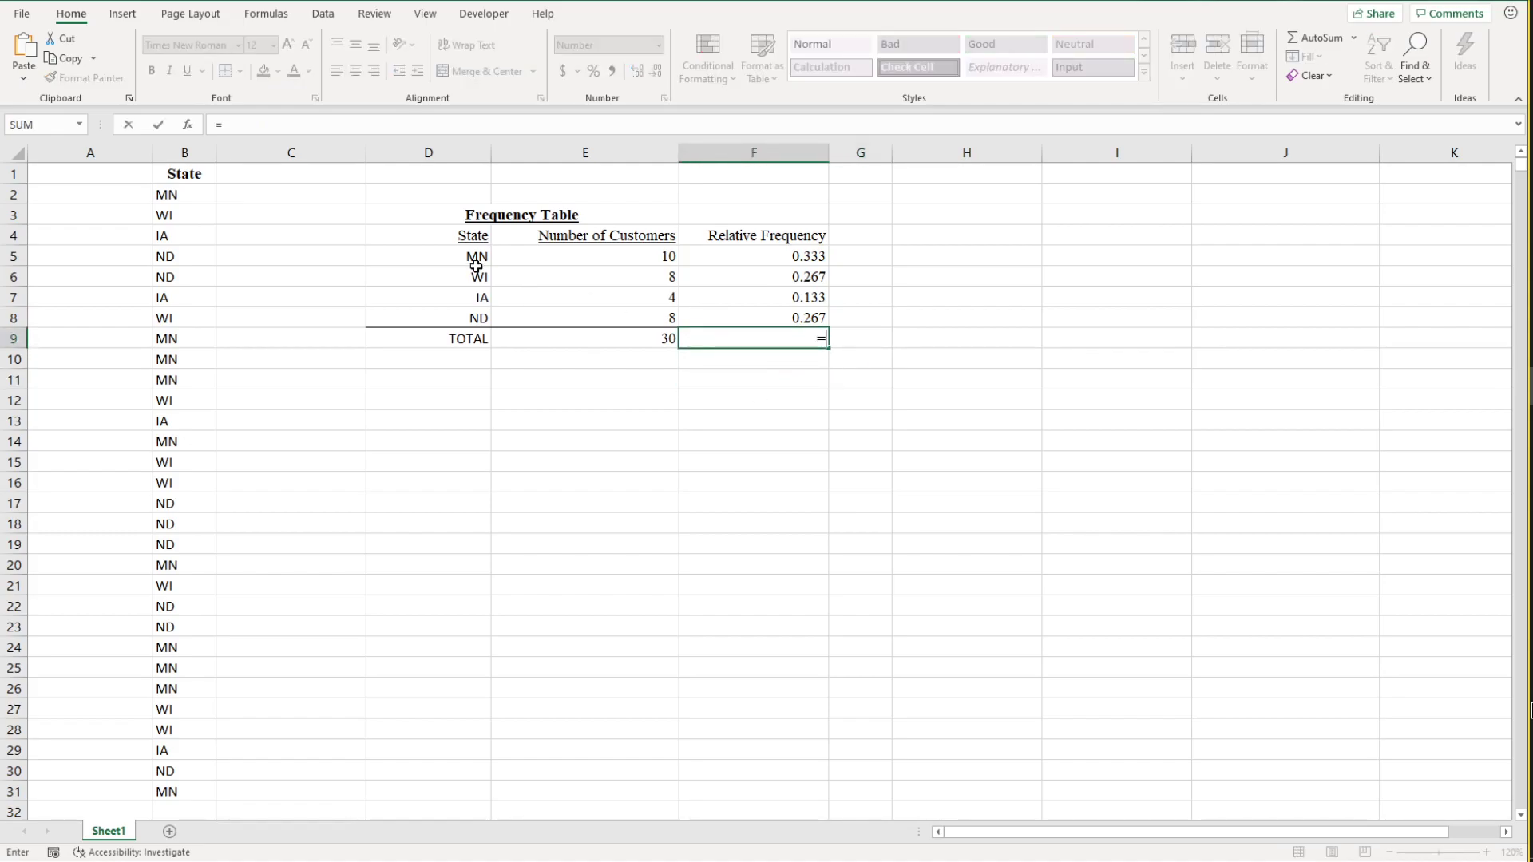
text(SUM()
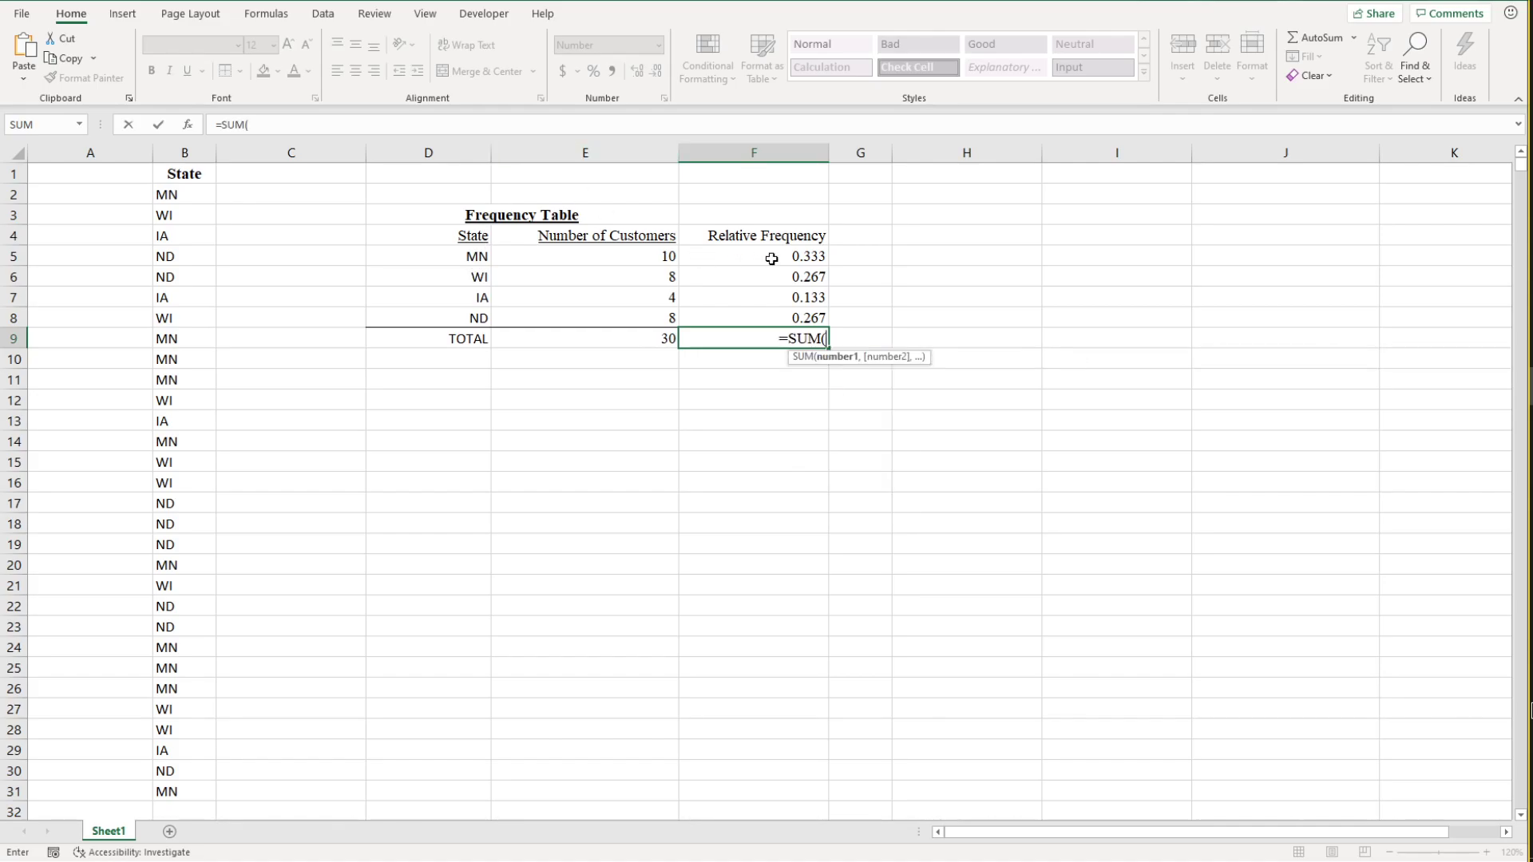
drag(772, 259, 782, 314)
text())
key(Return)
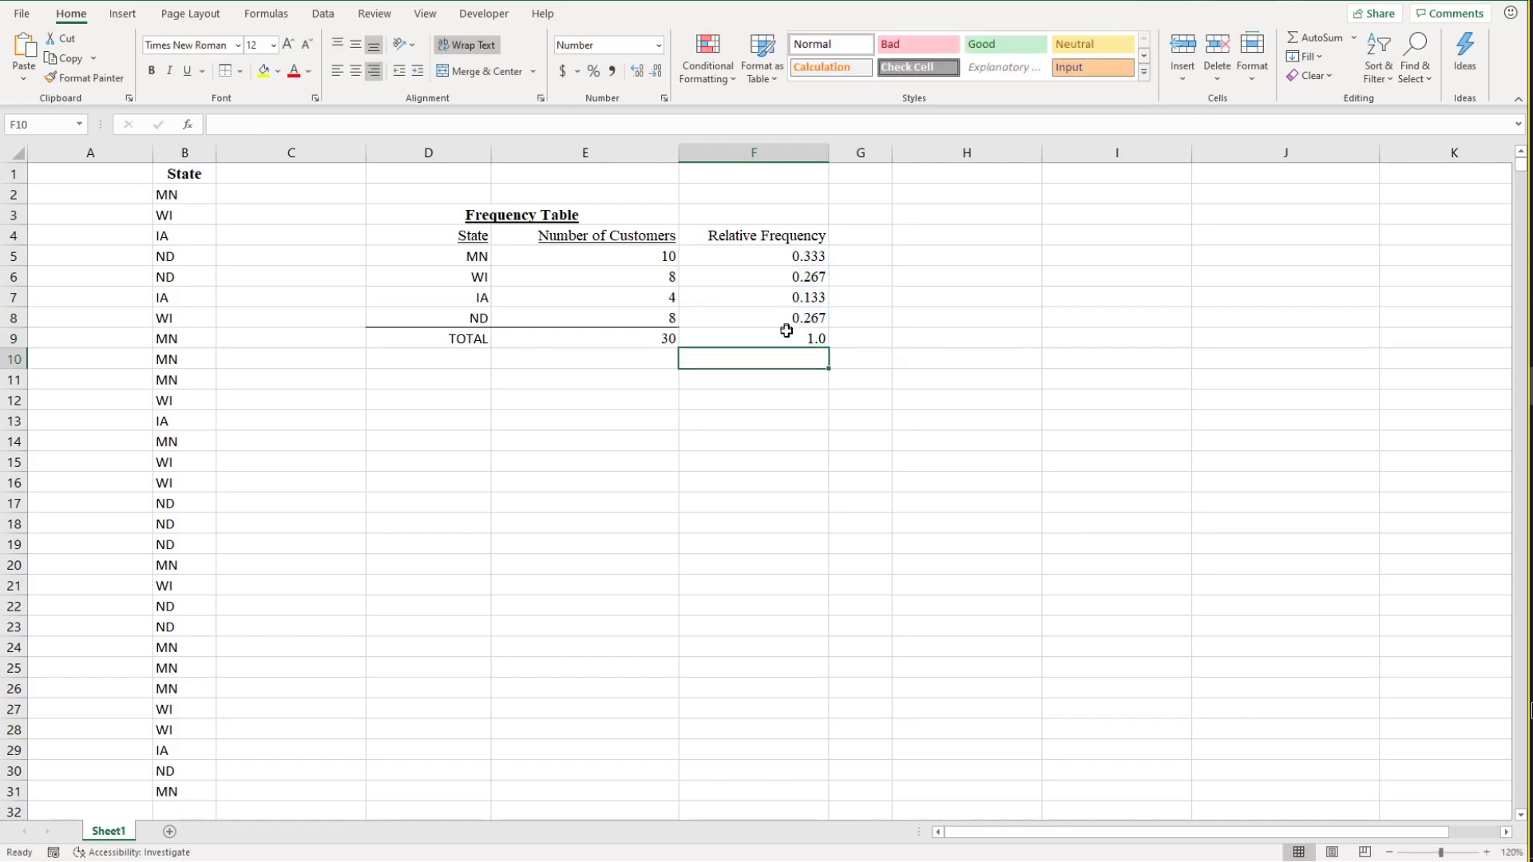
click(800, 340)
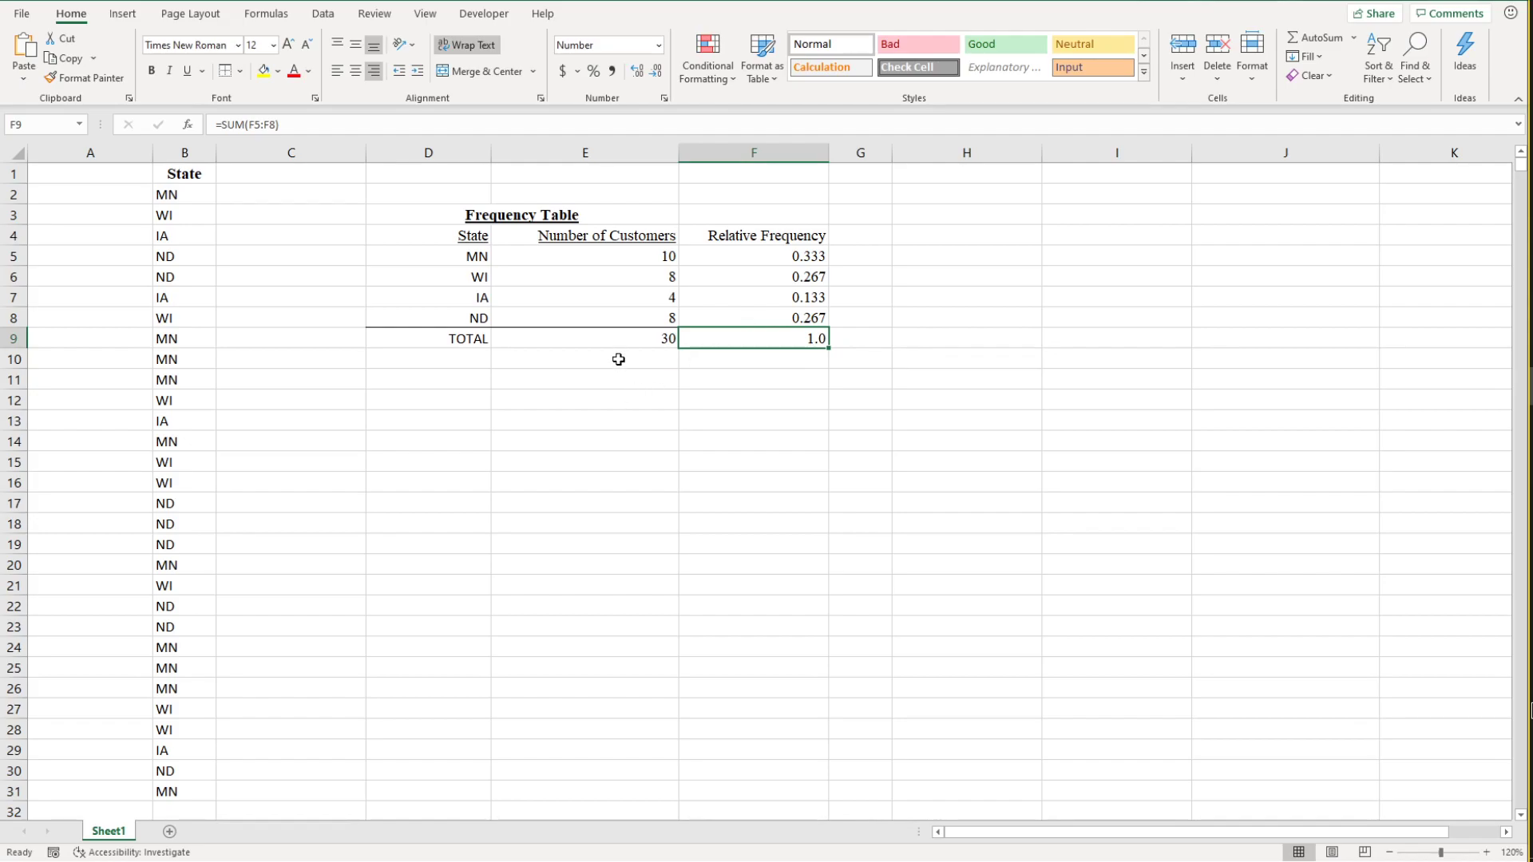
Step: Examine the range and criteria arguments of the COUNTIF formula in E5
click(604, 257)
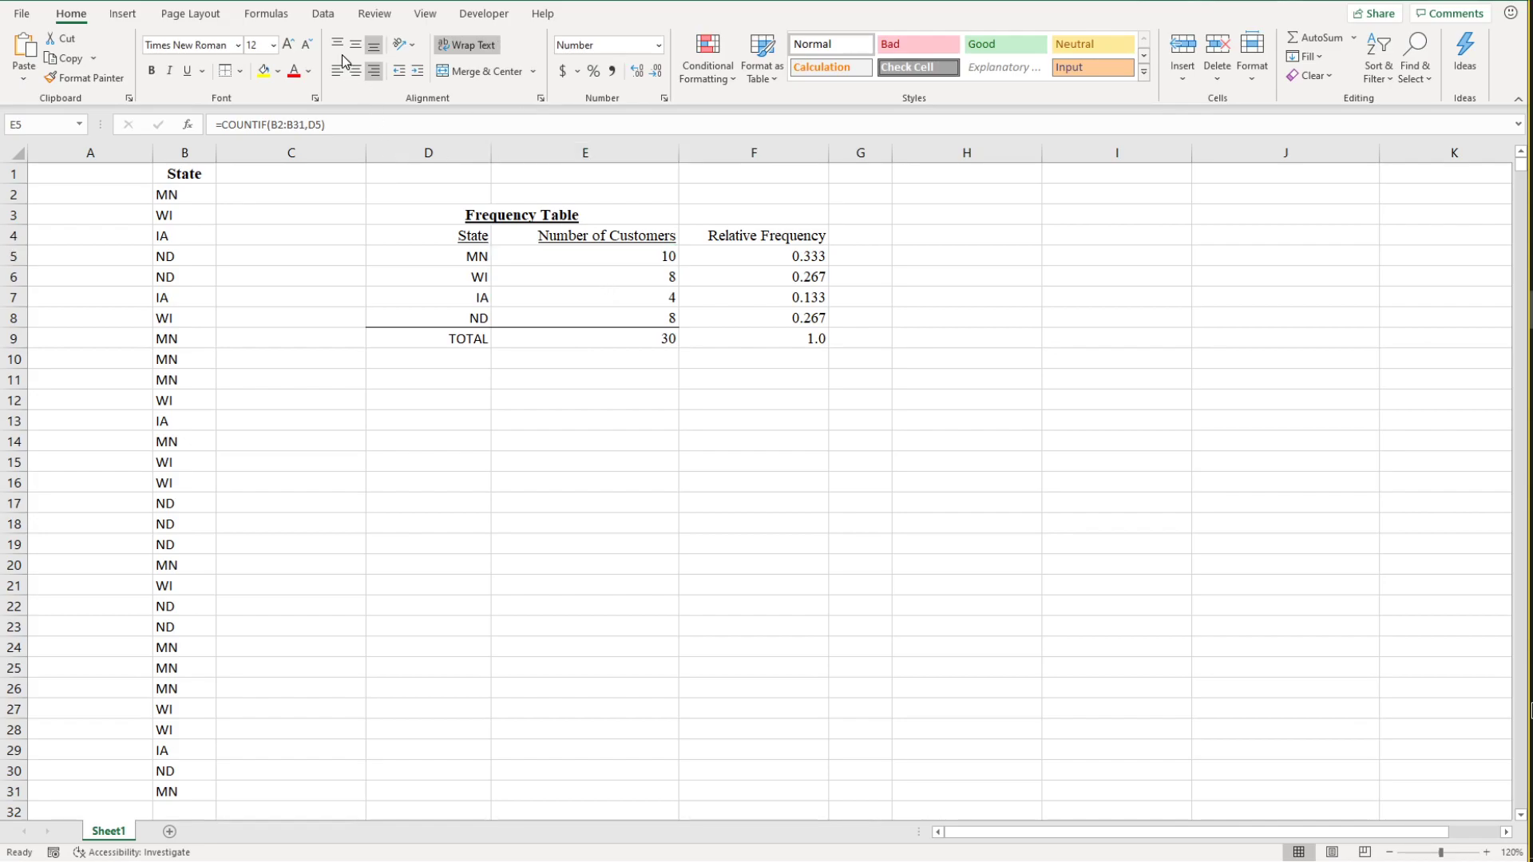
click(256, 125)
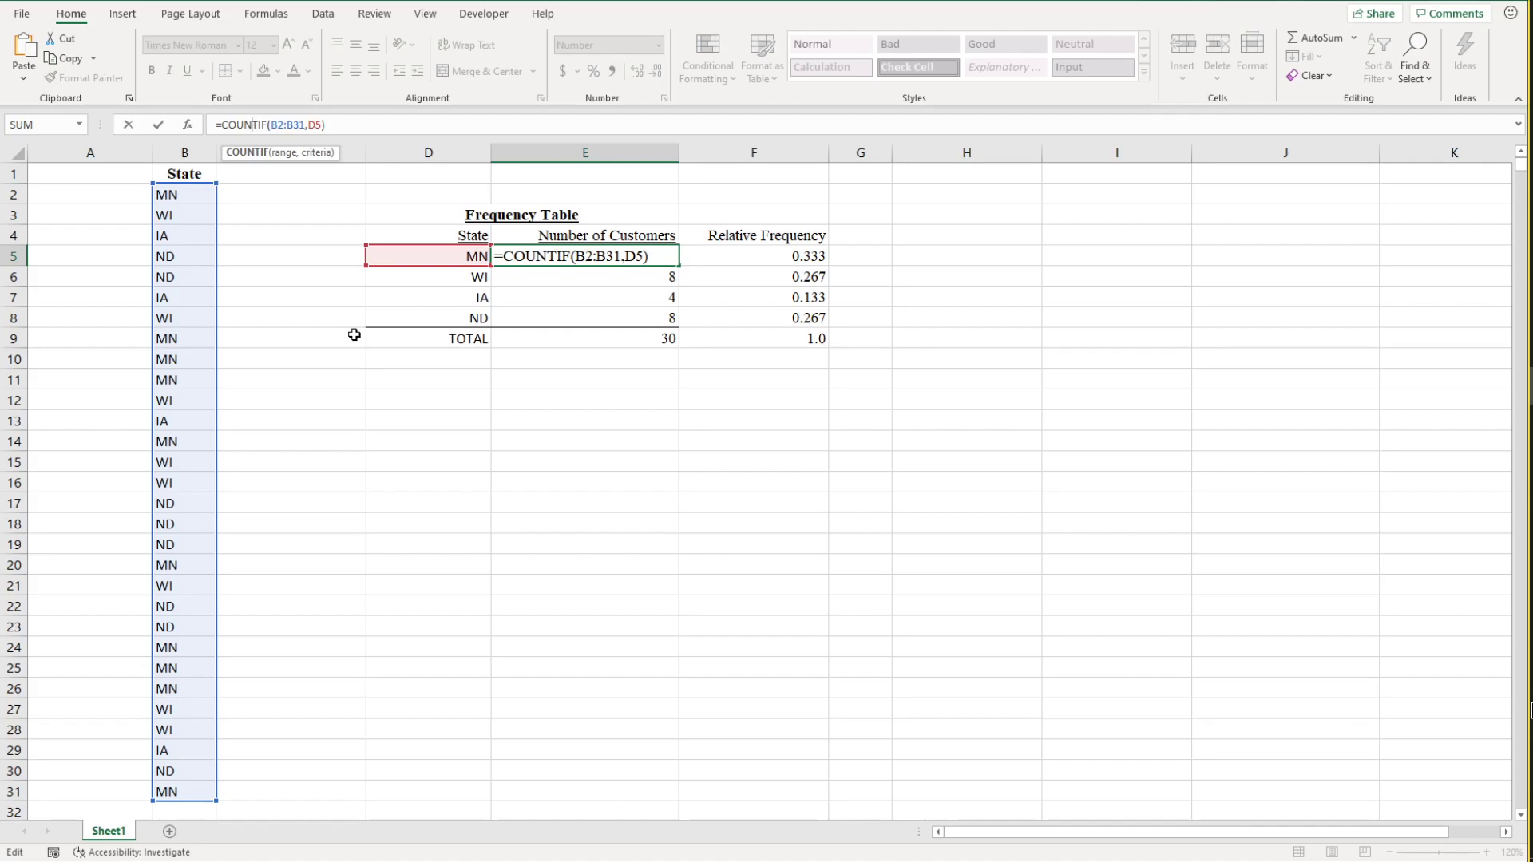
click(289, 125)
click(321, 124)
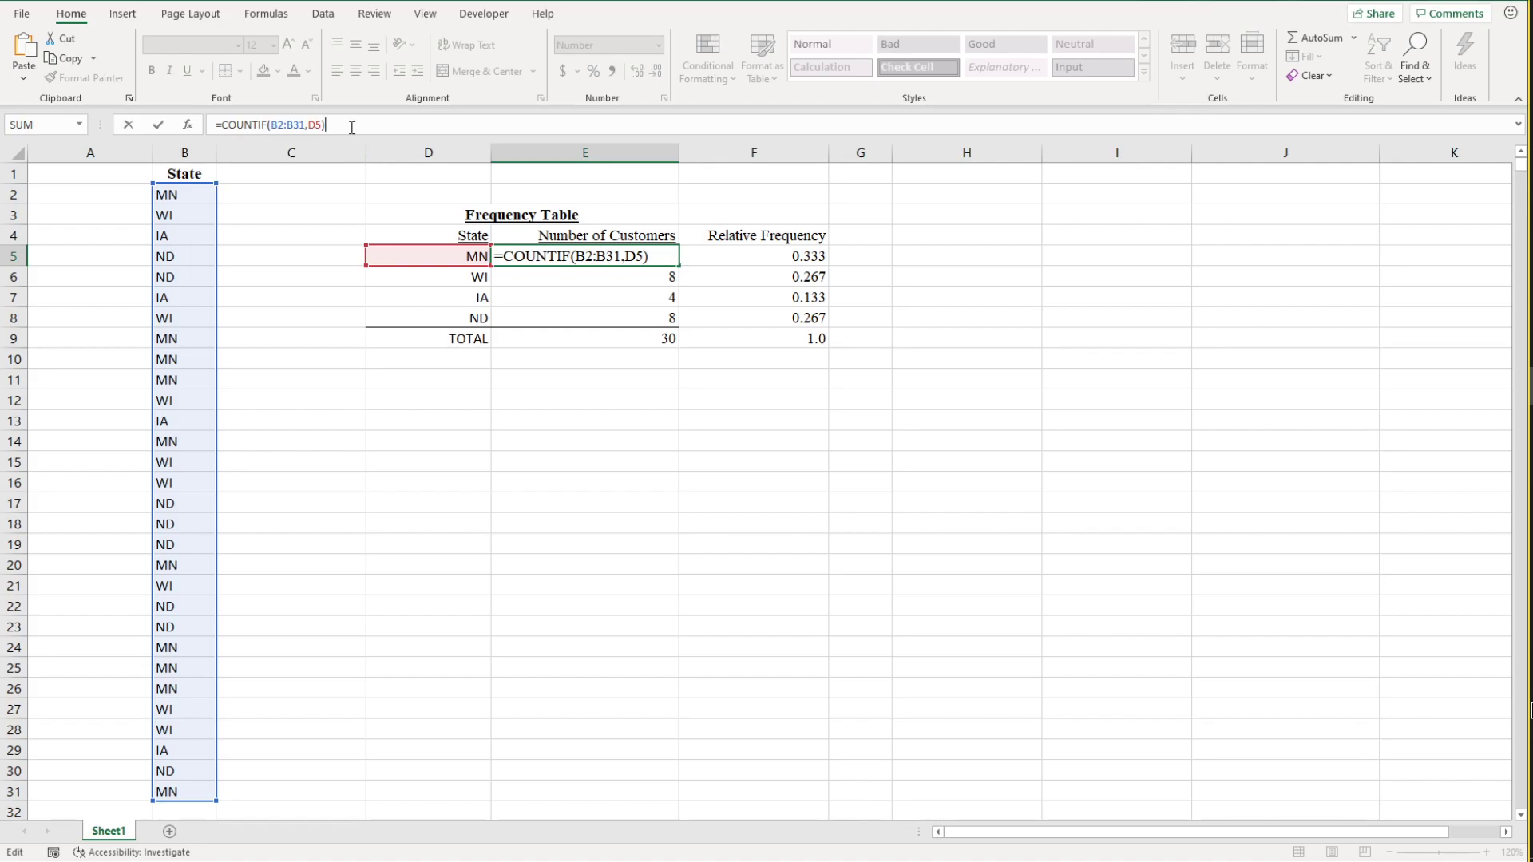
key(Return)
Step: Review the raw state entries in column B against the customer counts and relative frequencies in the frequency table
click(199, 199)
click(200, 214)
click(201, 235)
click(200, 256)
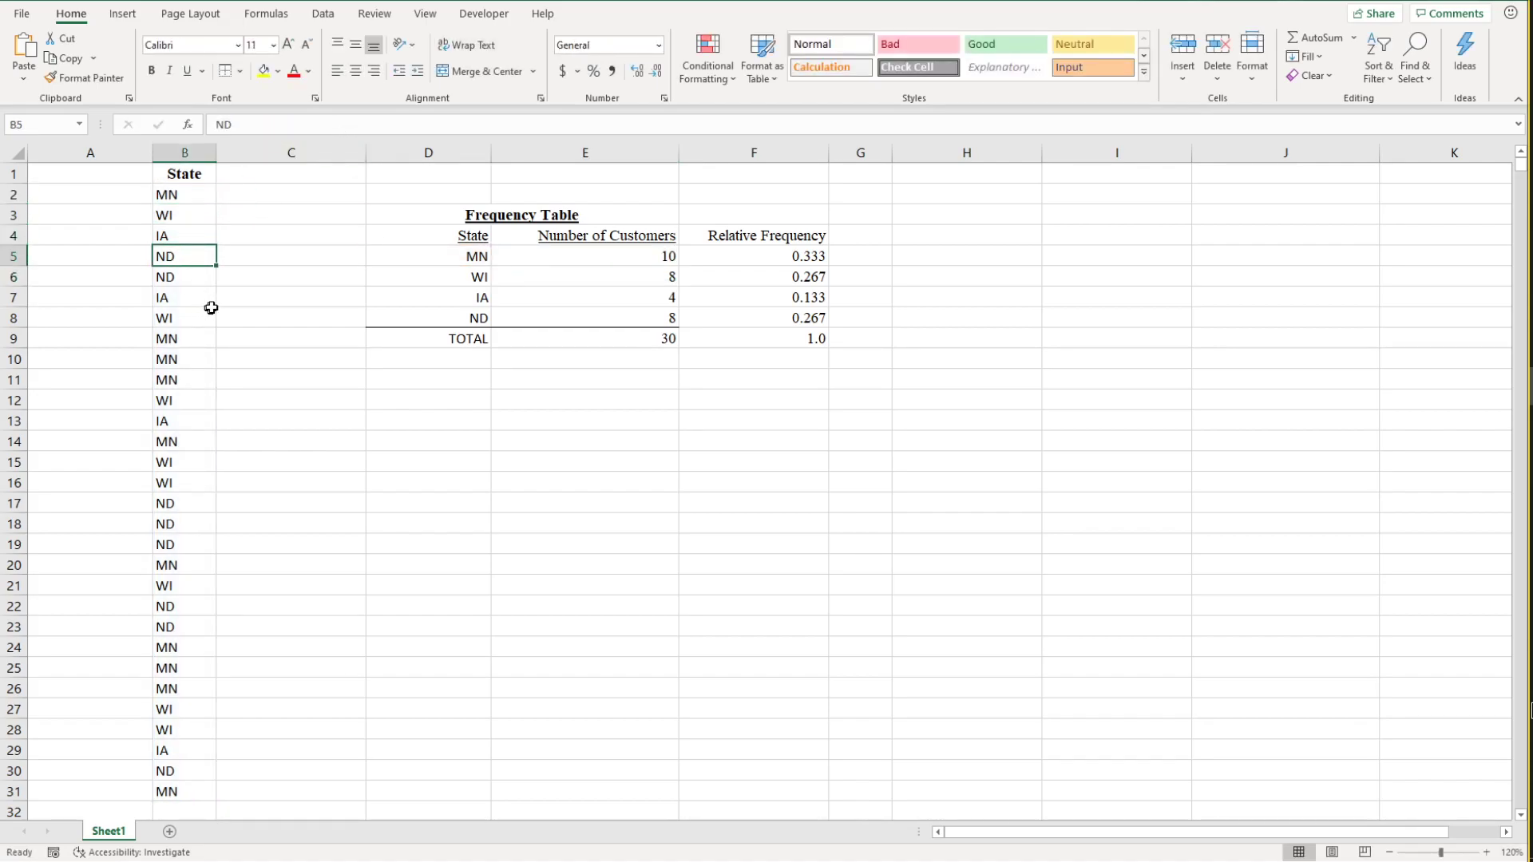
click(196, 204)
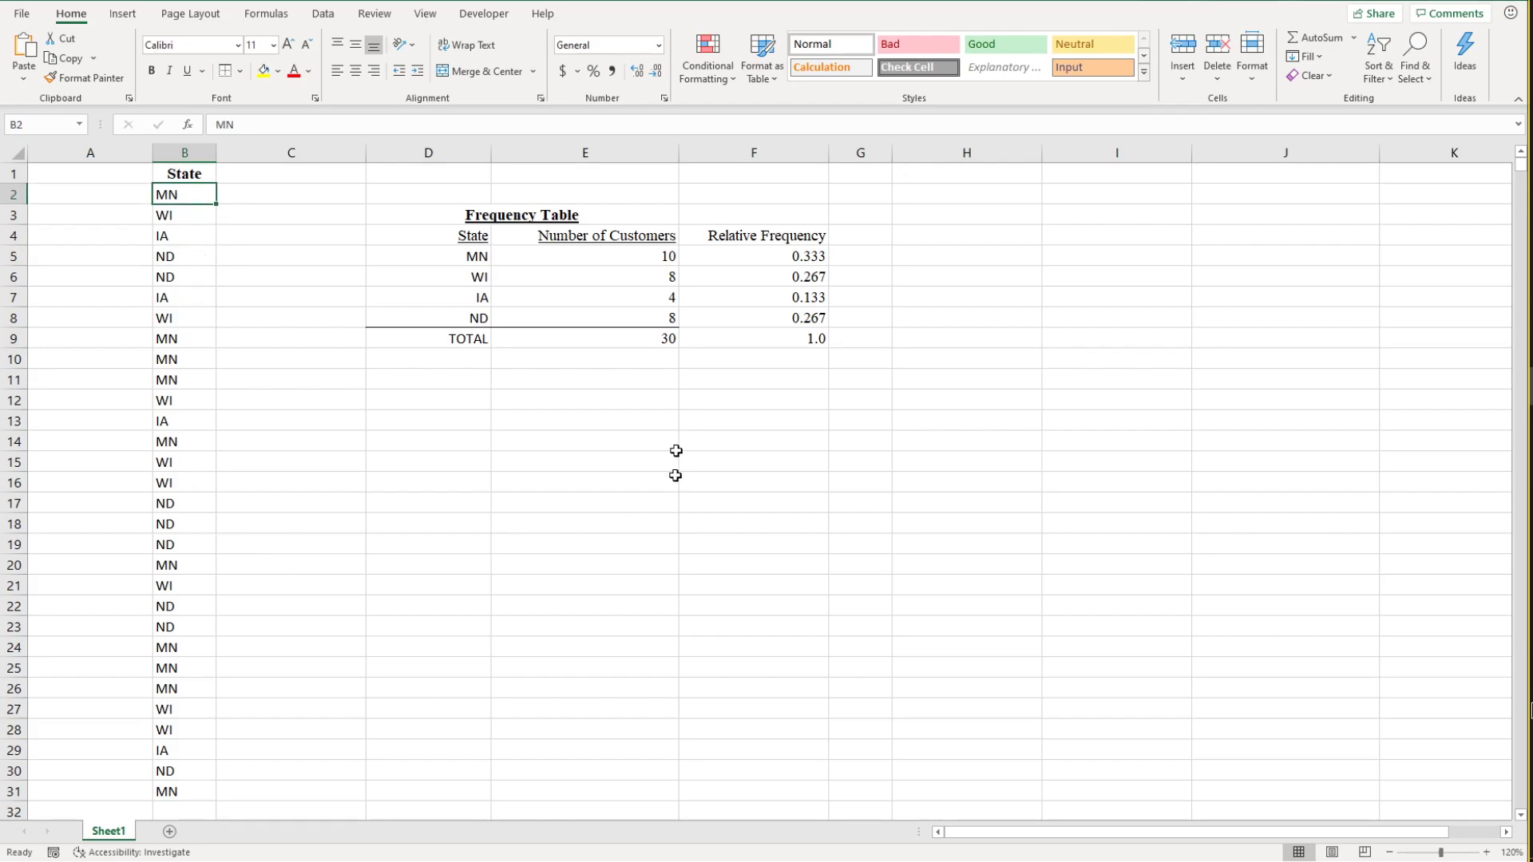
click(666, 259)
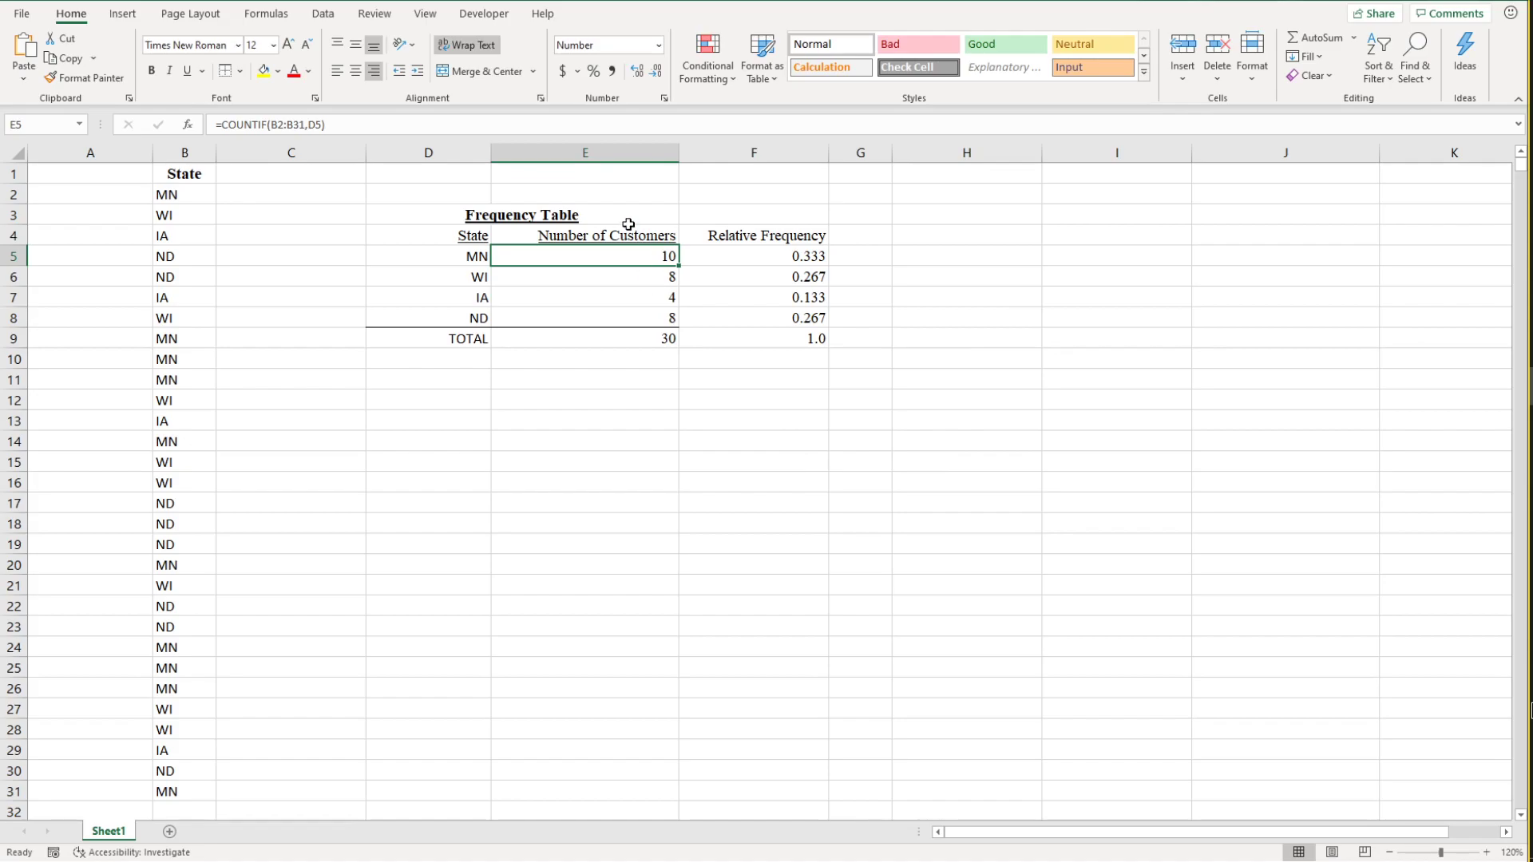
drag(435, 253, 663, 317)
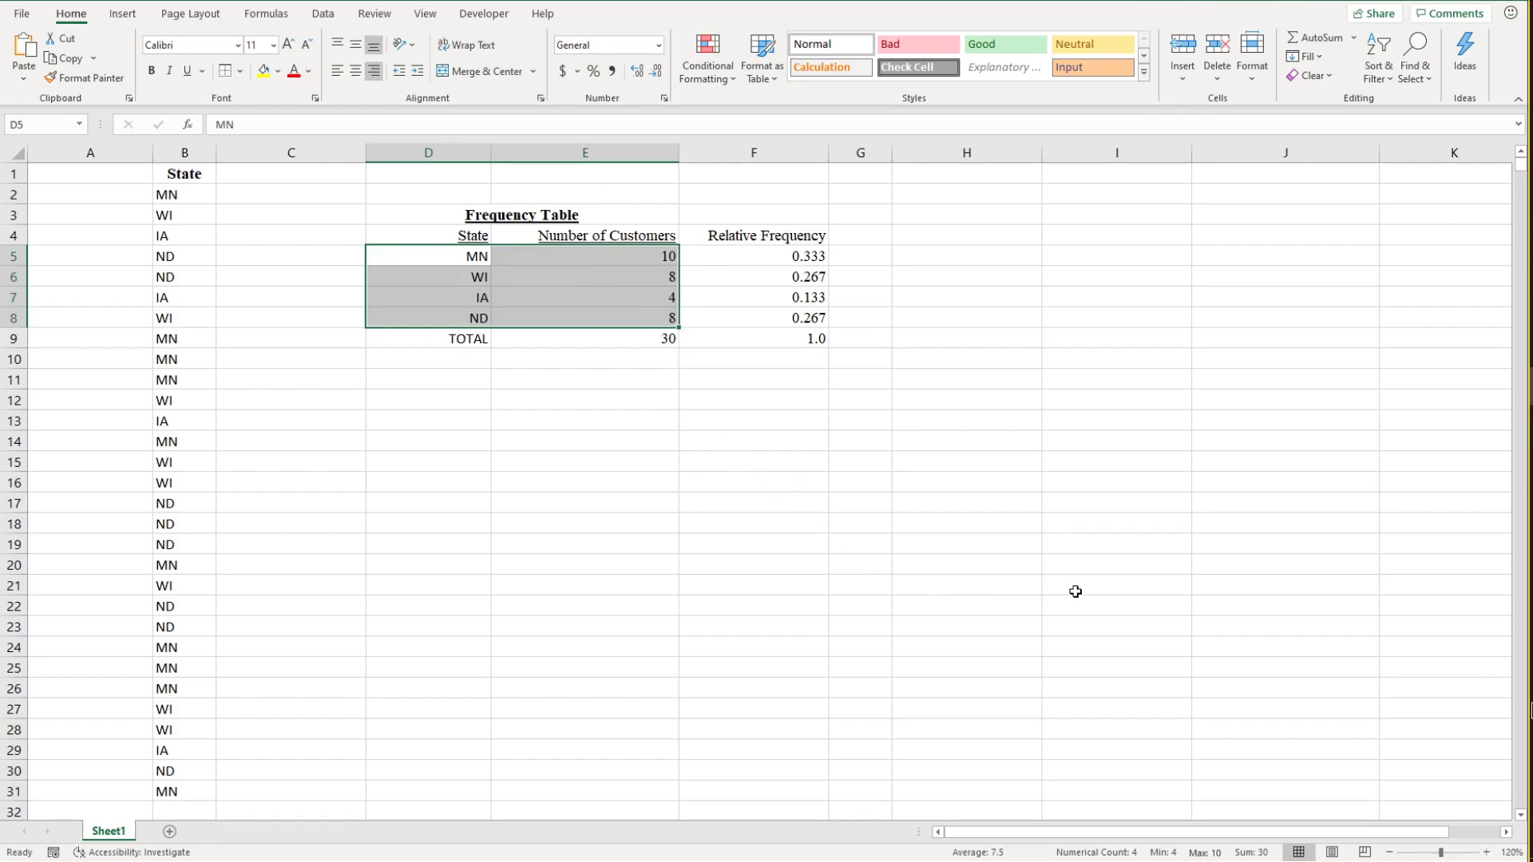
drag(804, 255, 806, 318)
click(956, 349)
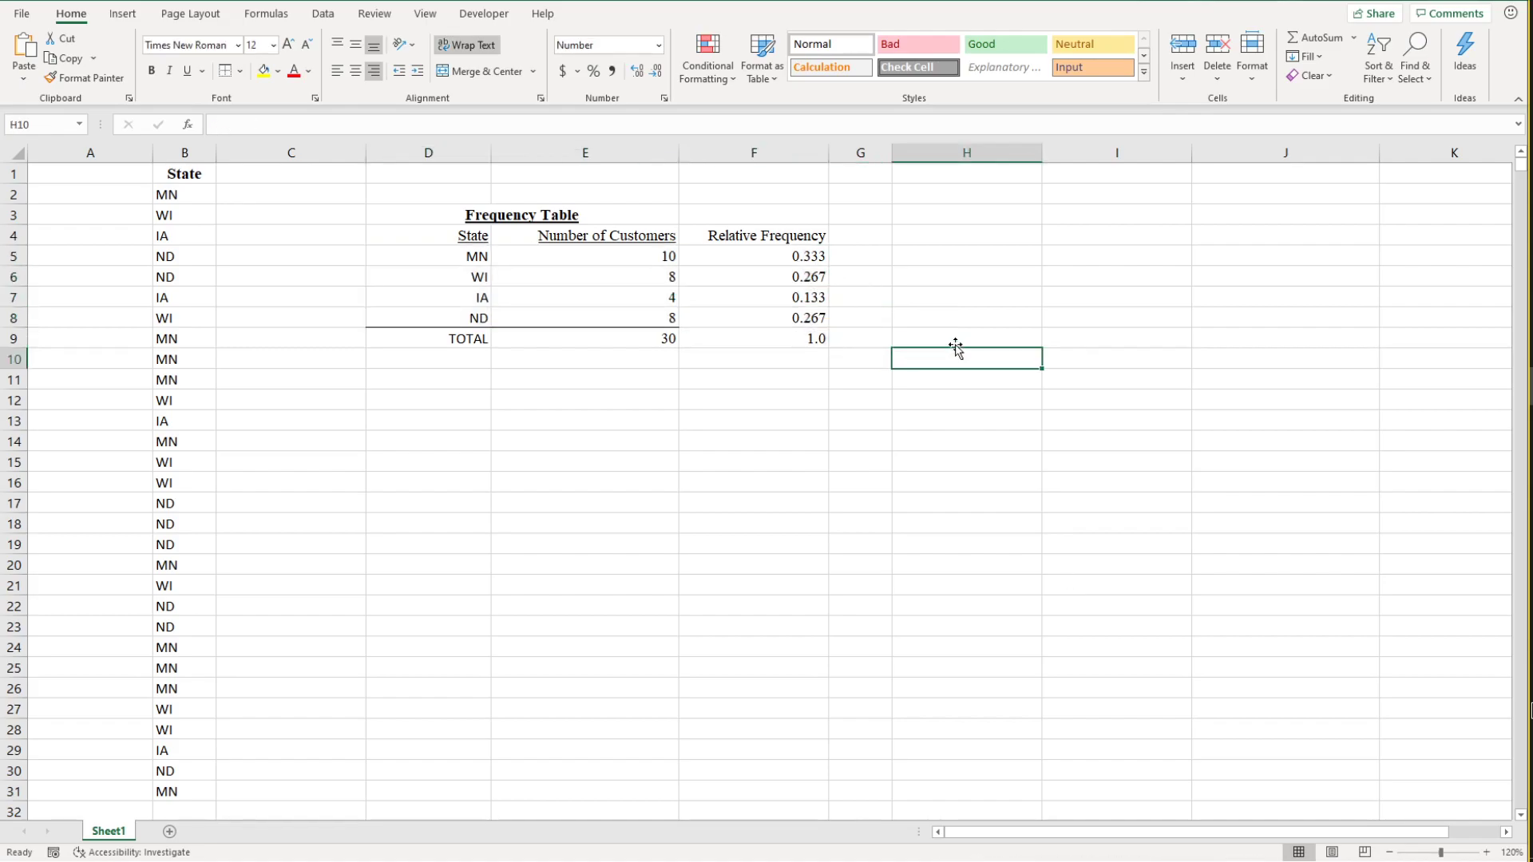